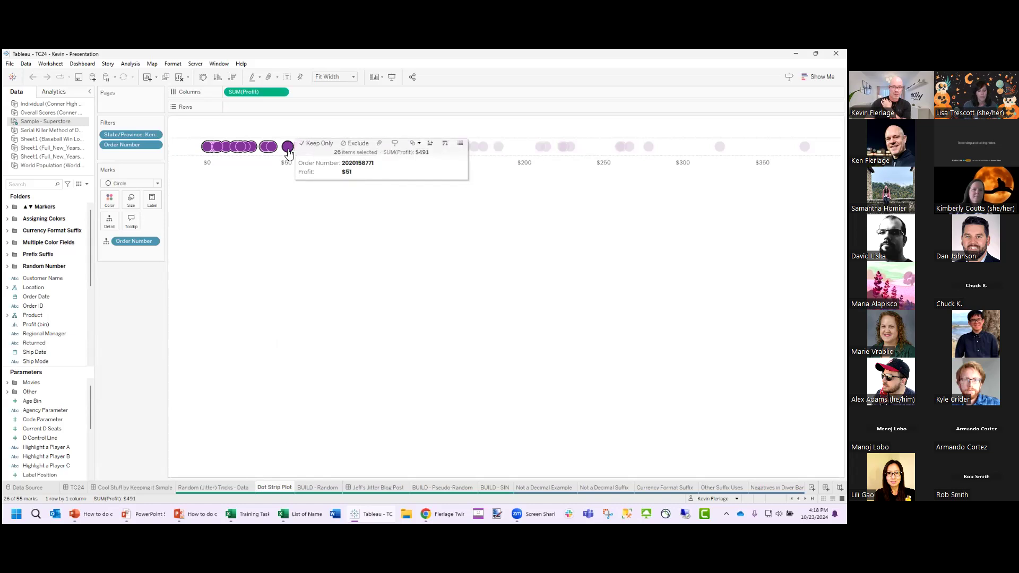
- Examine the overlapping dots in the strip plot by selecting the higher-profit marks above about $60, and clear the selection
click(305, 224)
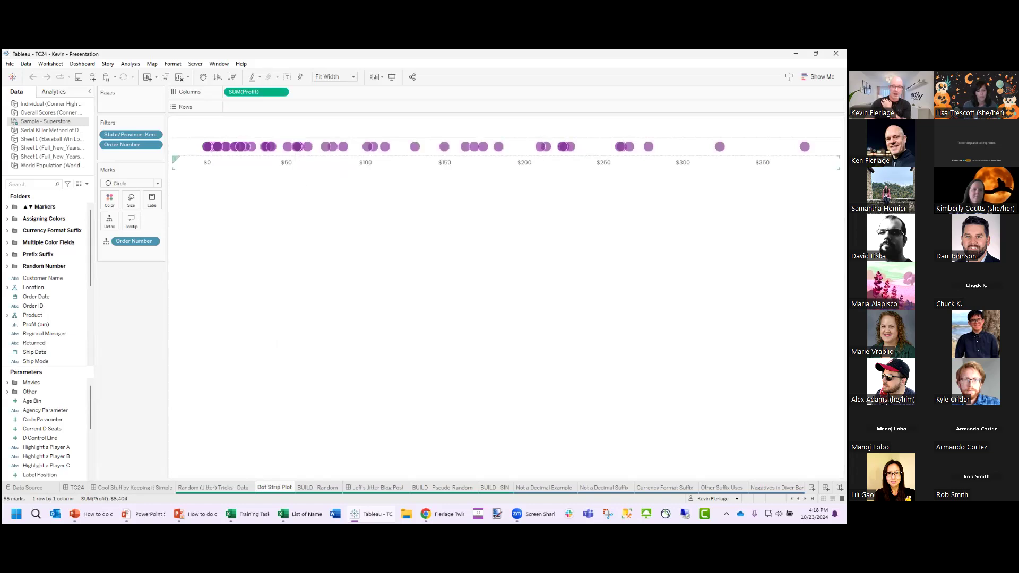
drag(821, 153, 310, 146)
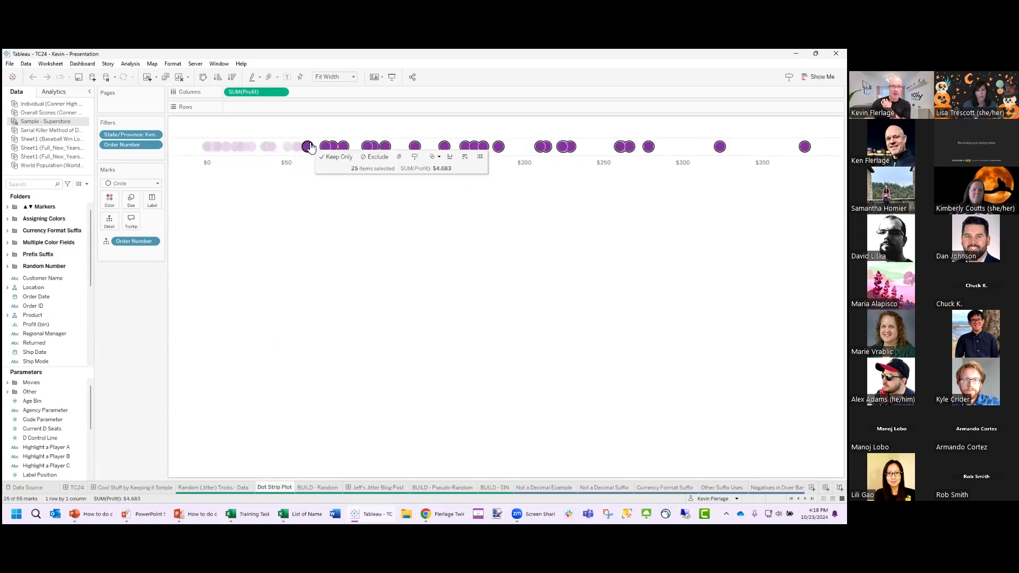
click(325, 193)
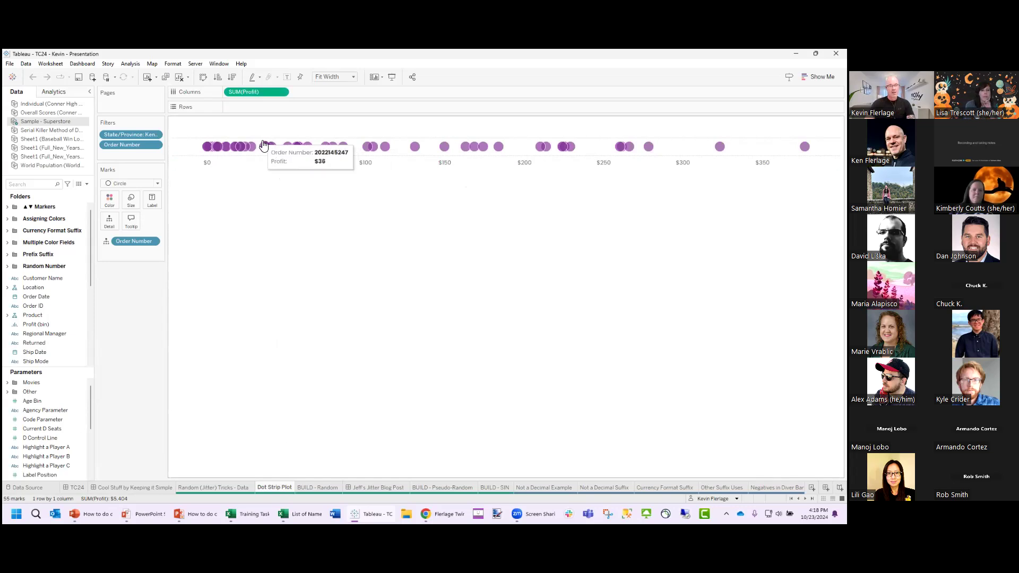
- On the BUILD - Random sheet, add a RANDOM() calculation to Rows to jitter the dots vertically
click(323, 486)
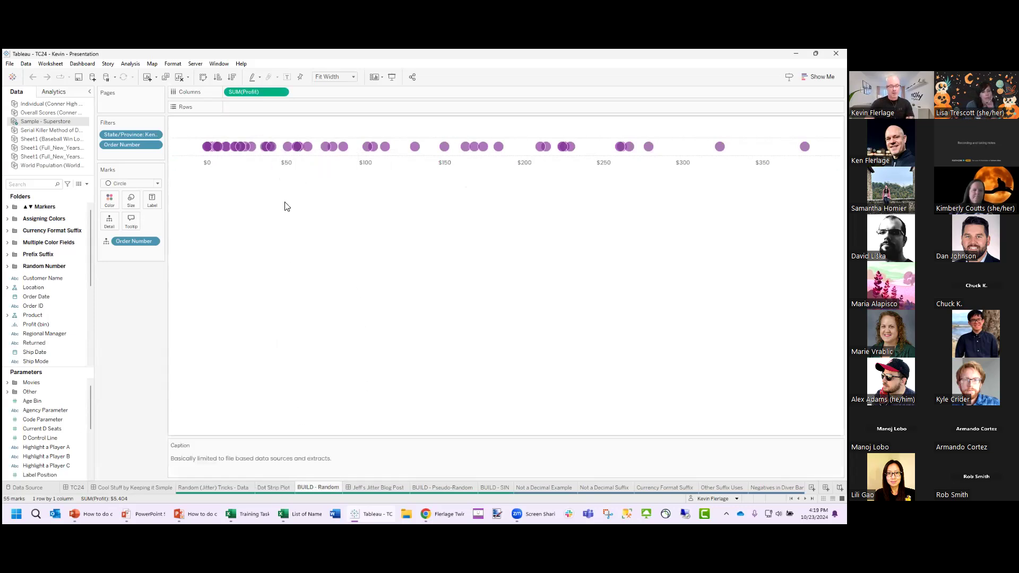
double_click(250, 105)
text(RAND)
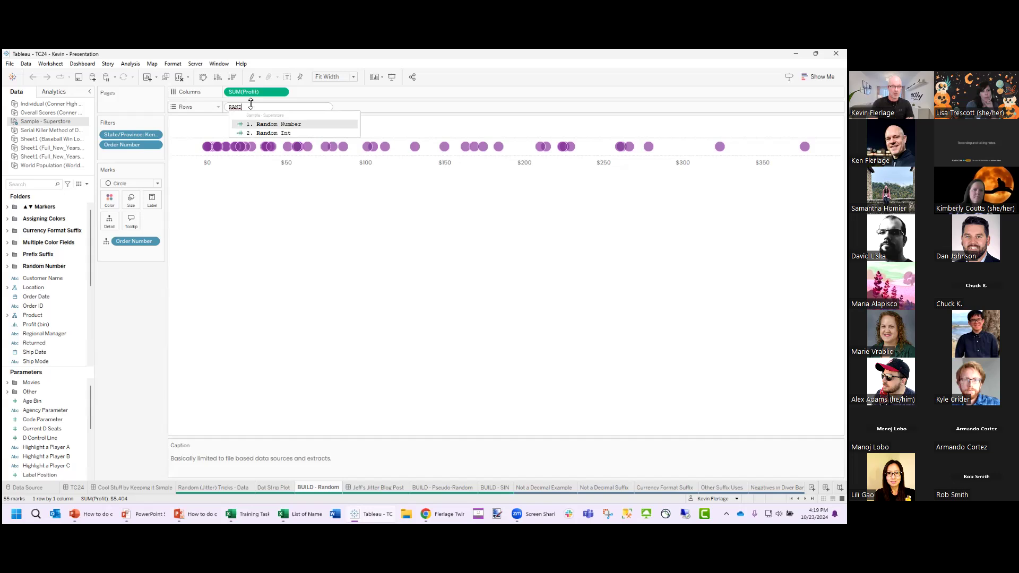
text(OM())
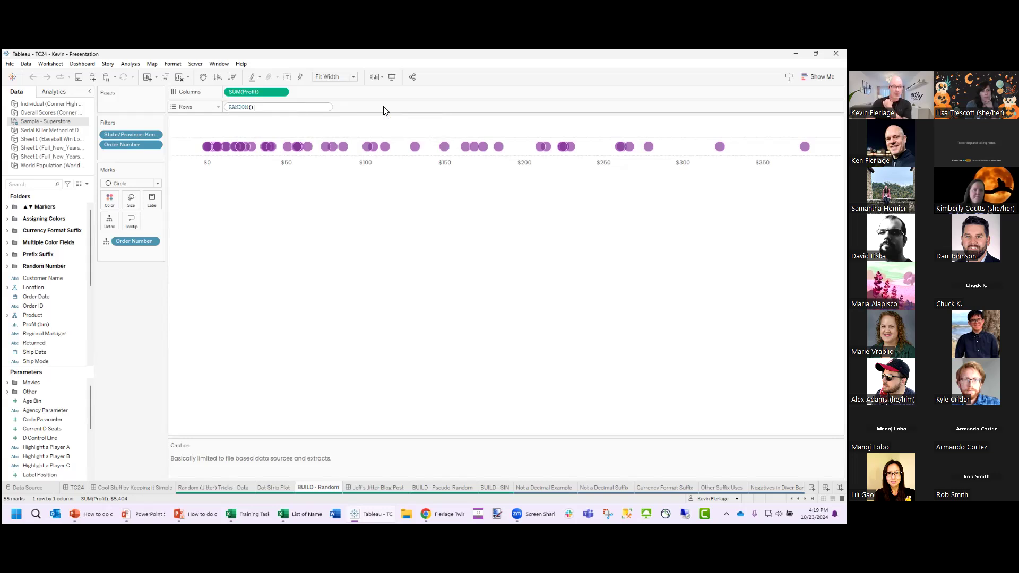
key(Return)
- Enlarge the circle marks and hide the header of the vertical RANDOM() axis
click(131, 207)
drag(146, 222, 170, 221)
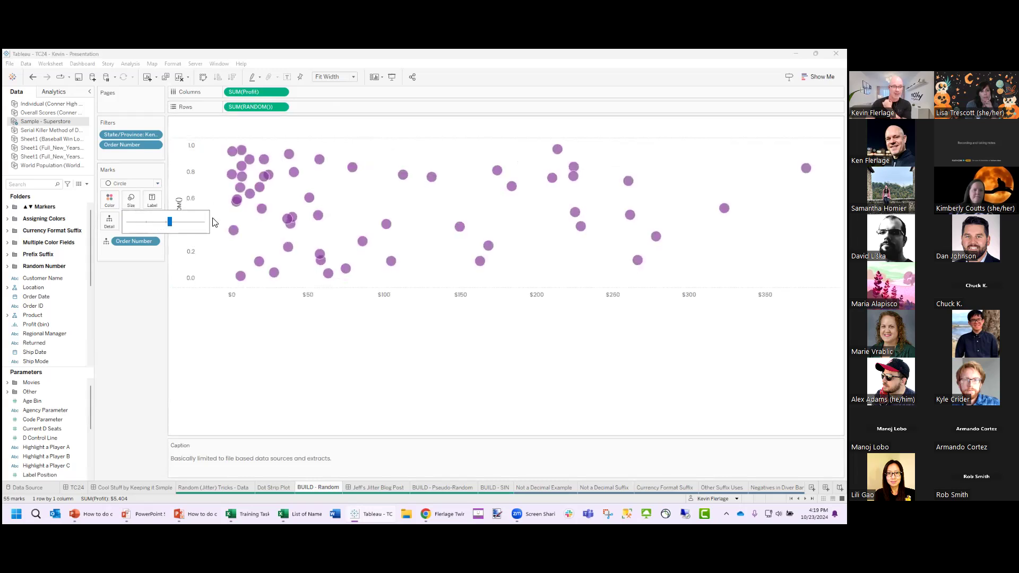
click(192, 182)
right_click(192, 182)
click(254, 235)
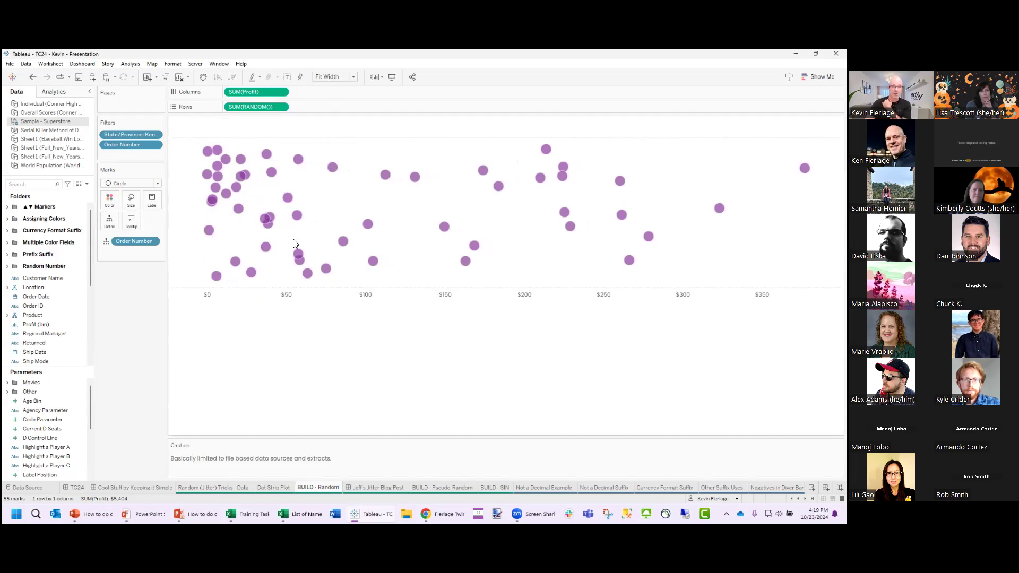
- Look over the jittered dots and view the Jeff's Jitter Blog Post dashboard
mouse_move(224, 201)
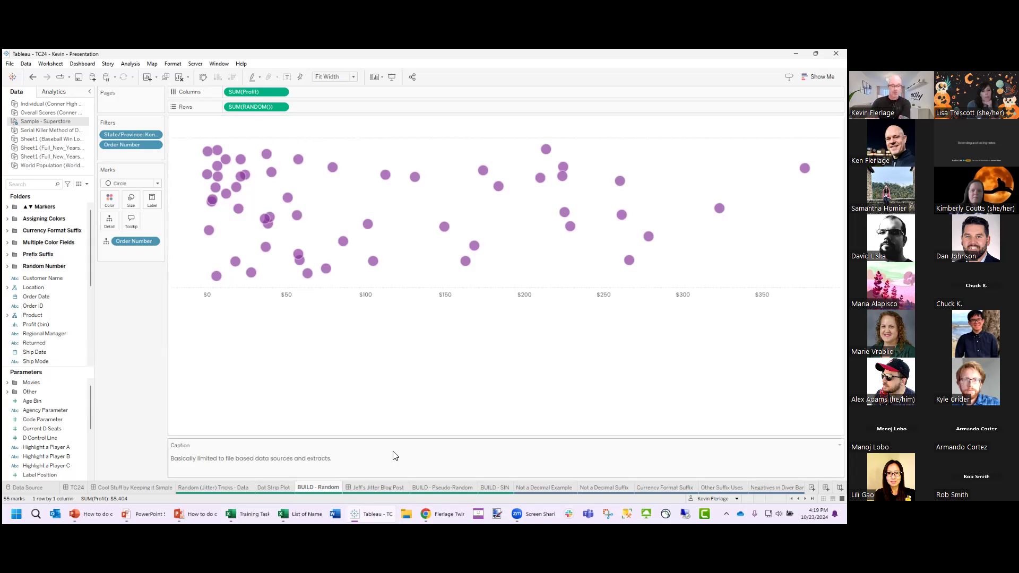
click(375, 487)
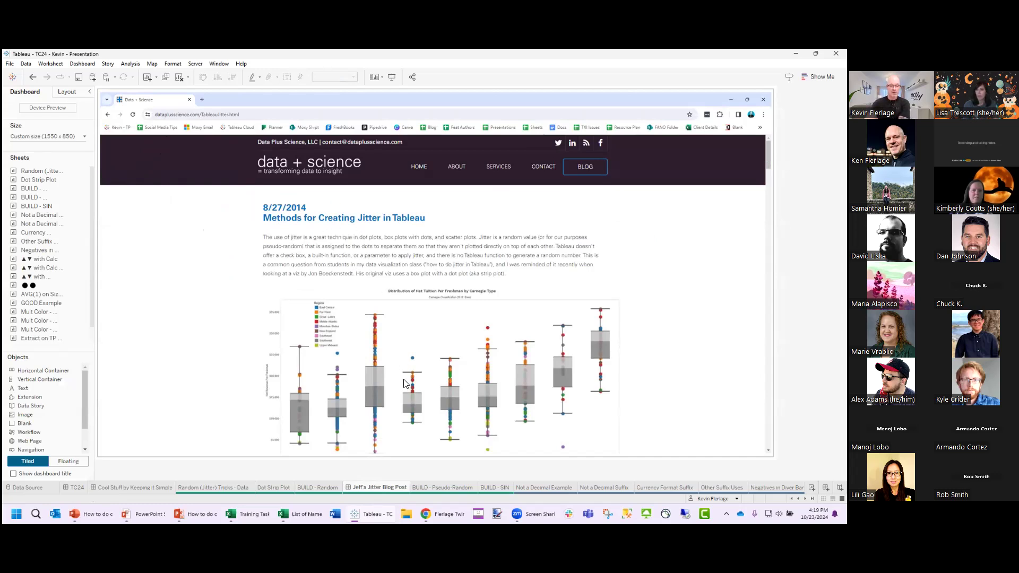
- On the BUILD - Pseudo-Random sheet, expand the Random Number folder and review the formula of the 1. Random Number field
click(435, 488)
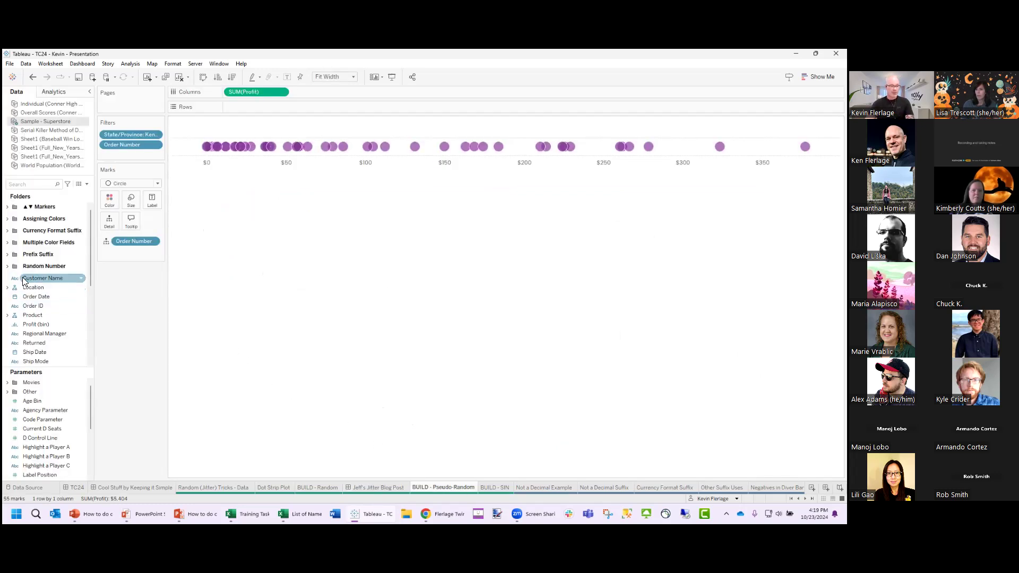
click(7, 266)
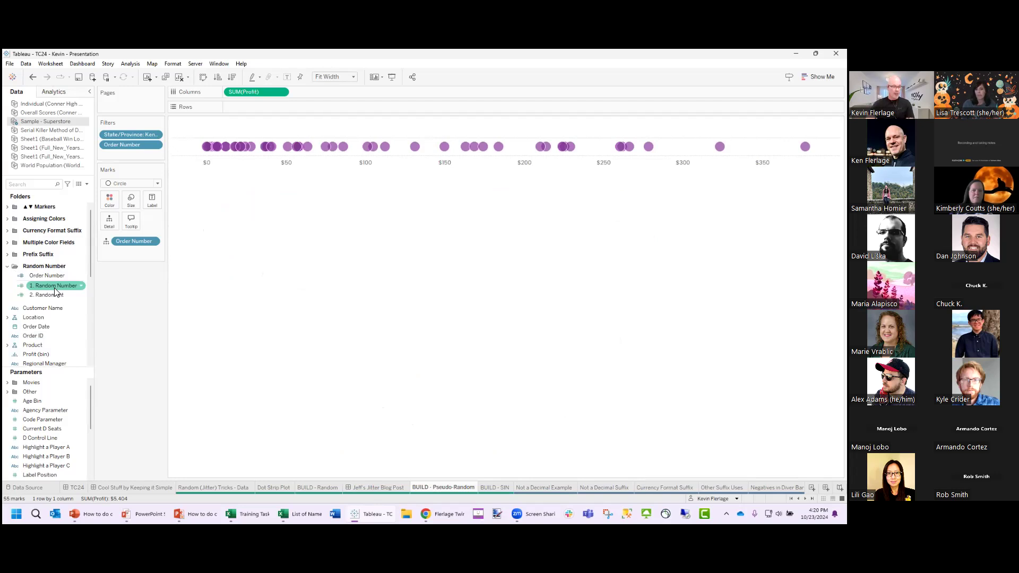
right_click(55, 290)
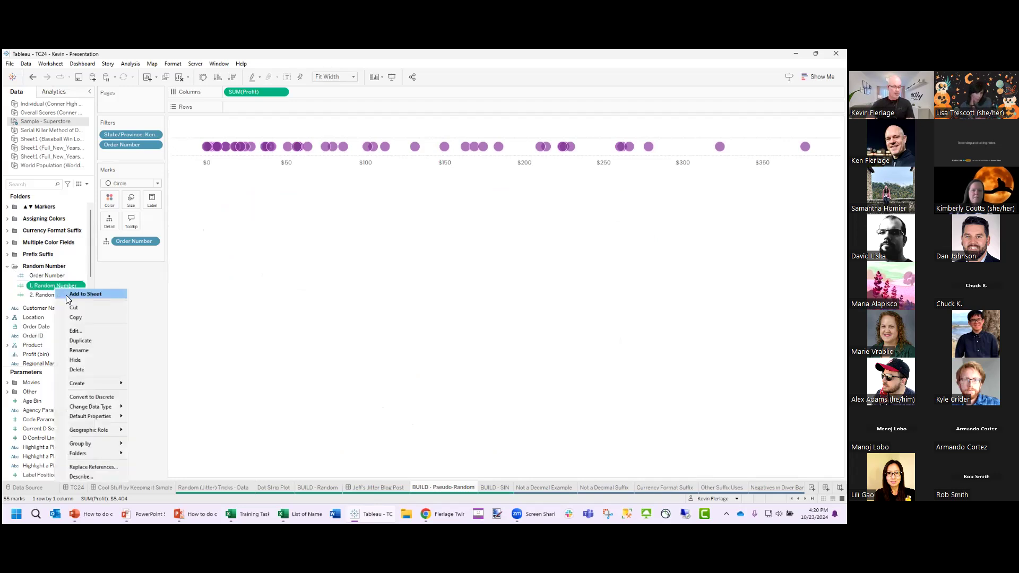
click(74, 331)
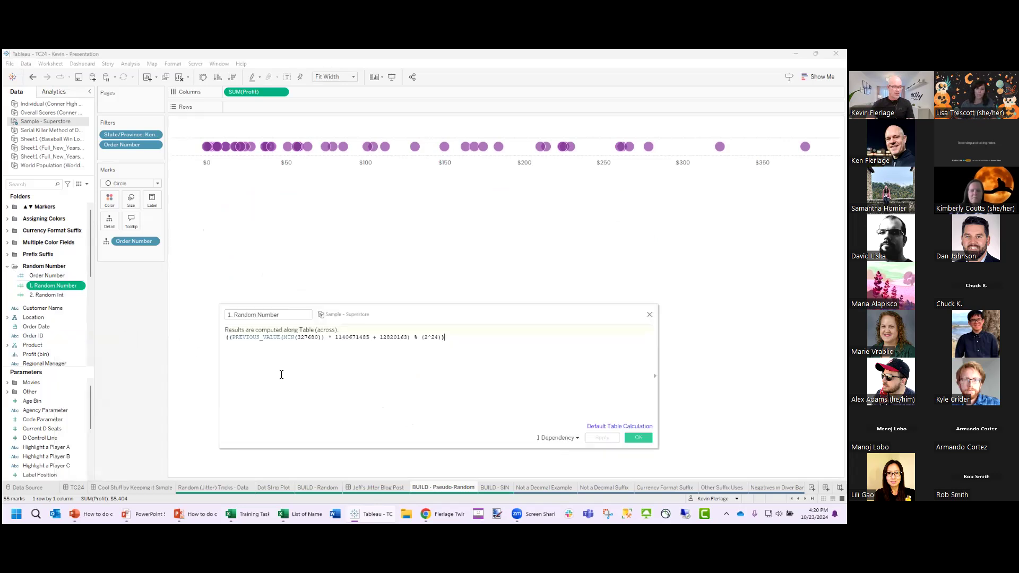
scroll(375, 393, up, 5)
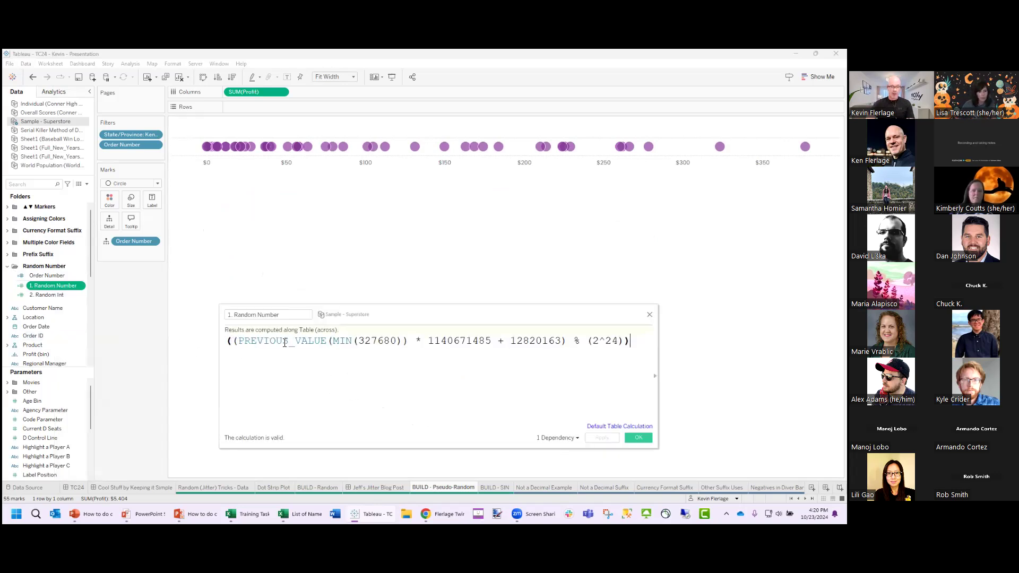
drag(221, 307, 195, 245)
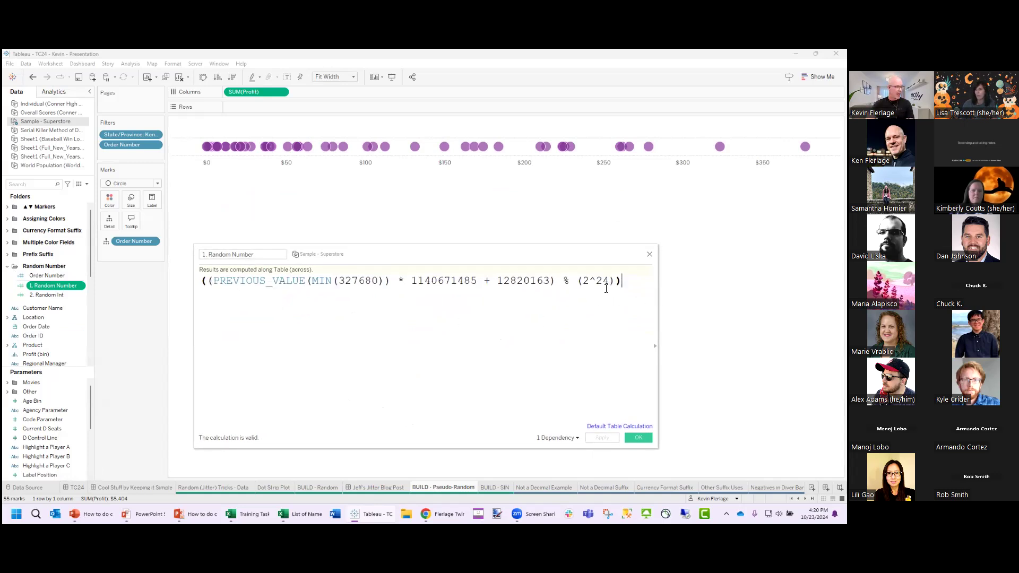
drag(621, 281, 202, 281)
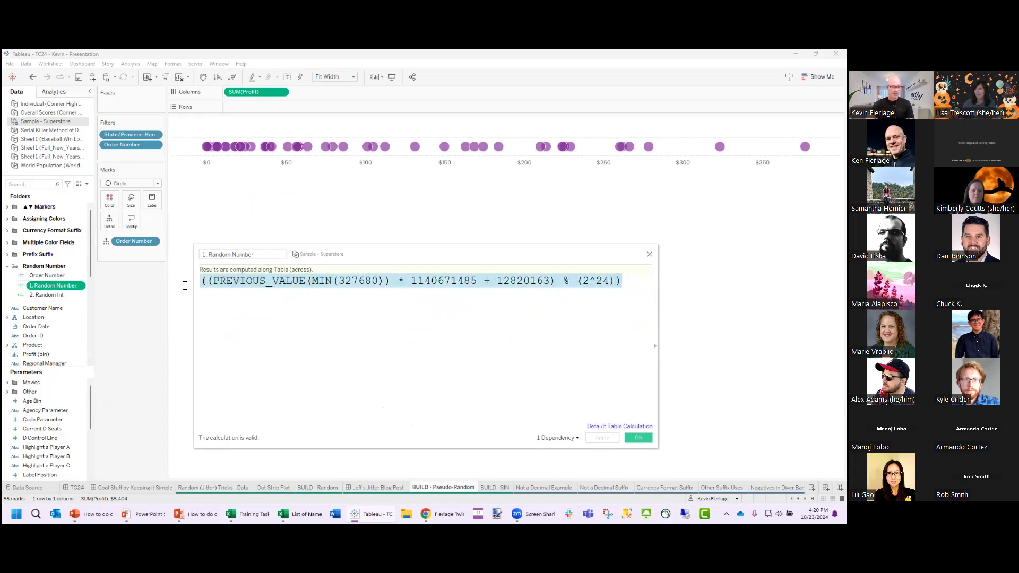
click(466, 371)
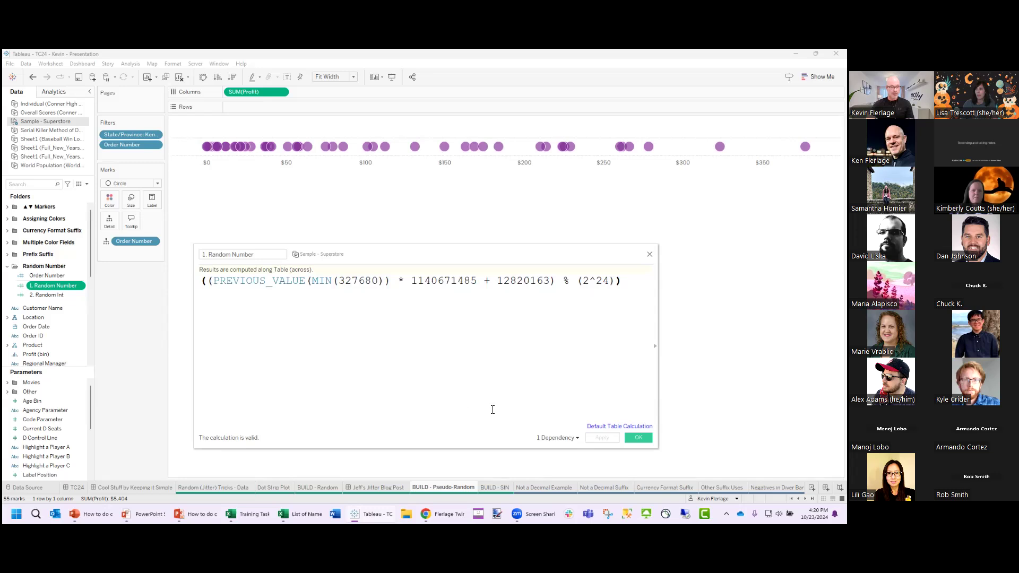
click(638, 438)
- Review the formula of the 2. Random Int calculated field, including its scaling part, and close the editor
click(53, 295)
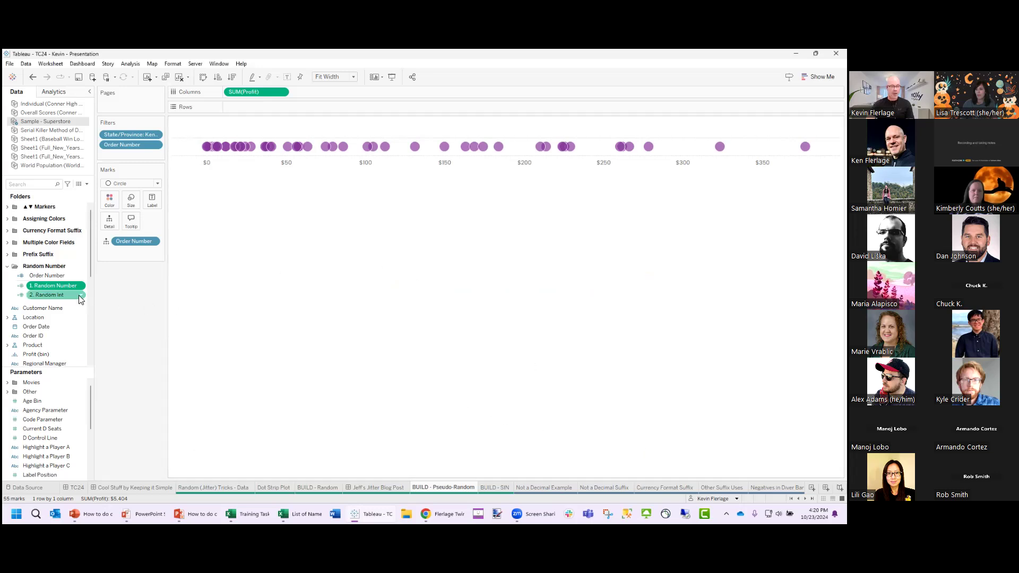
right_click(51, 301)
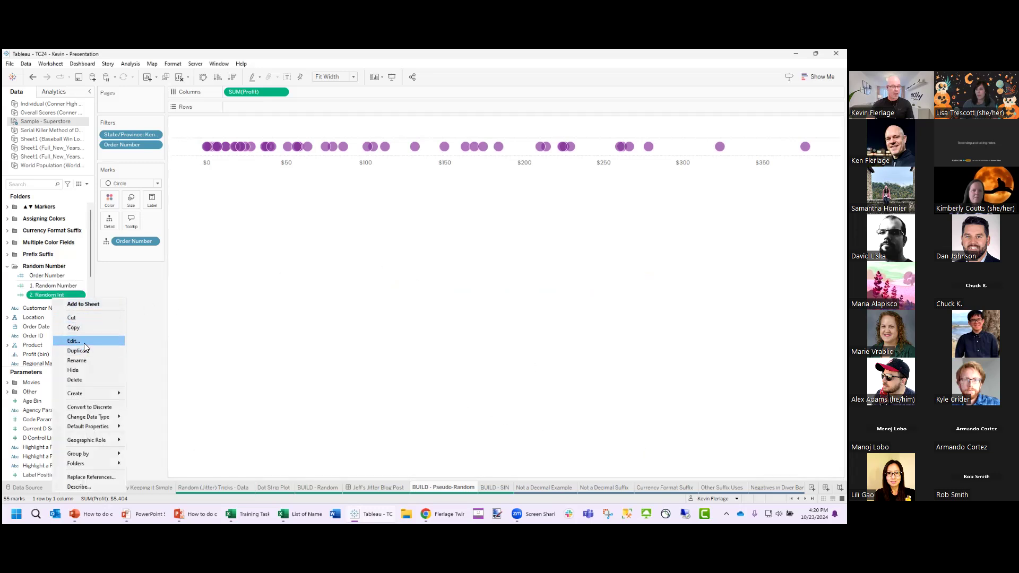
click(83, 343)
scroll(363, 333, up, 5)
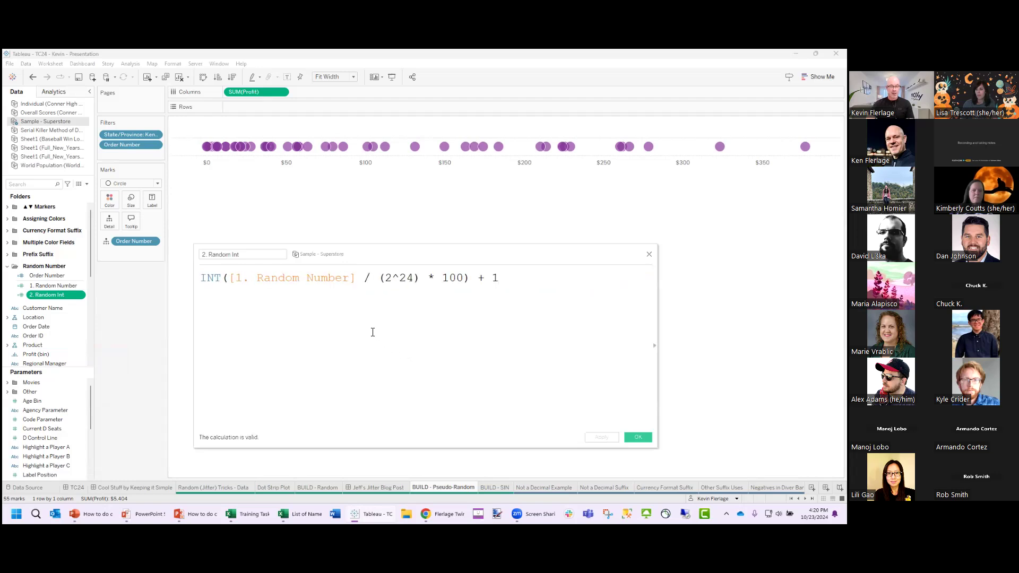
drag(383, 282, 512, 284)
click(528, 321)
triple_click(527, 278)
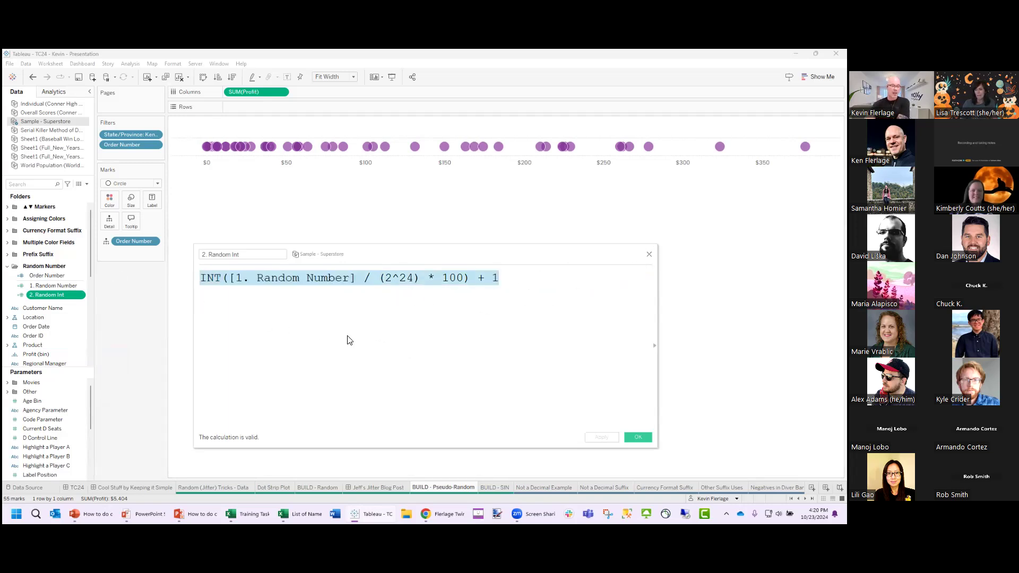
click(554, 301)
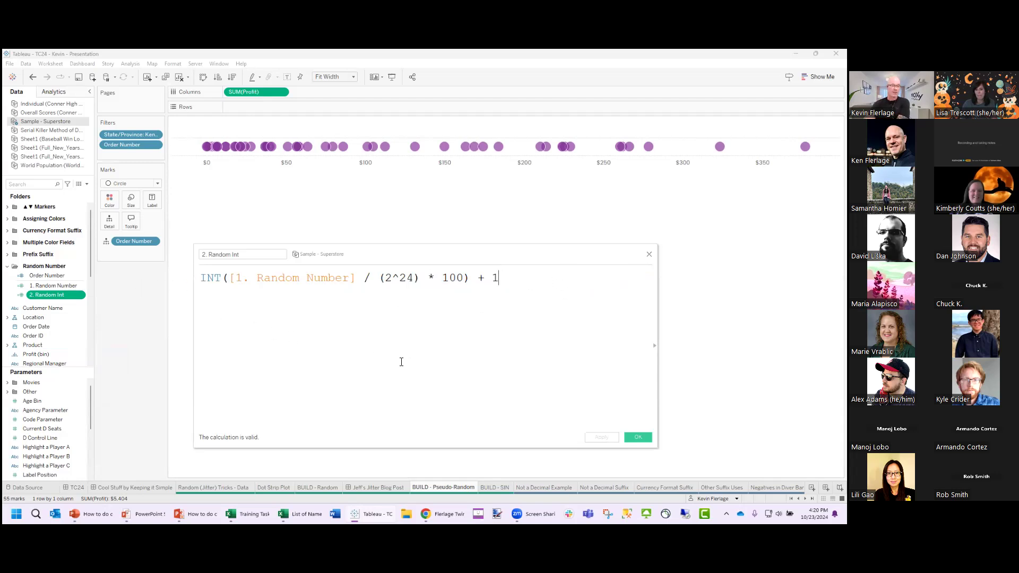
click(637, 437)
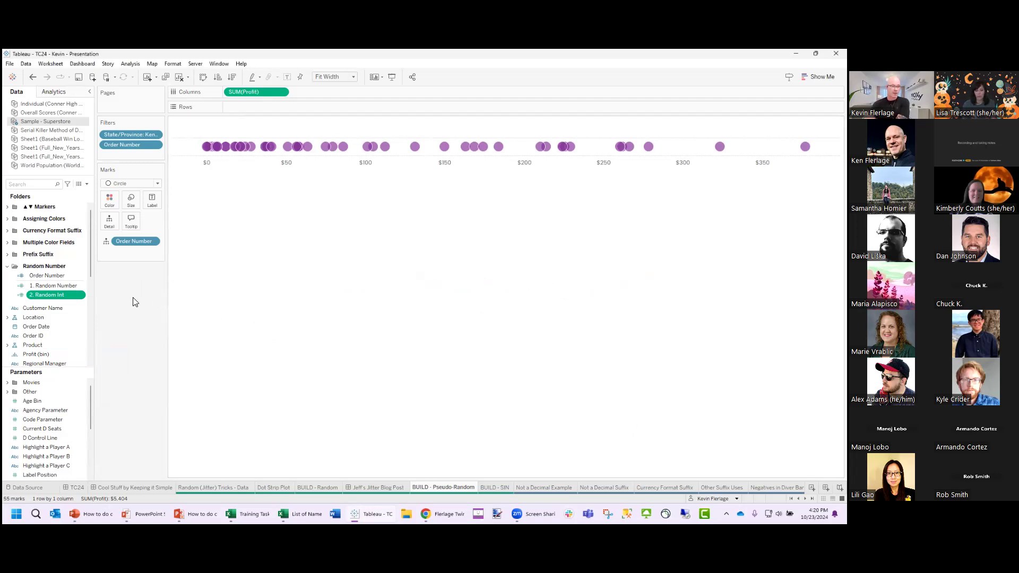
- Add 2. Random Int to Rows, computed using Order Number, and enlarge the circle marks
mouse_move(37, 295)
mouse_down()
mouse_move(60, 291)
mouse_move(167, 206)
mouse_move(243, 112)
mouse_up()
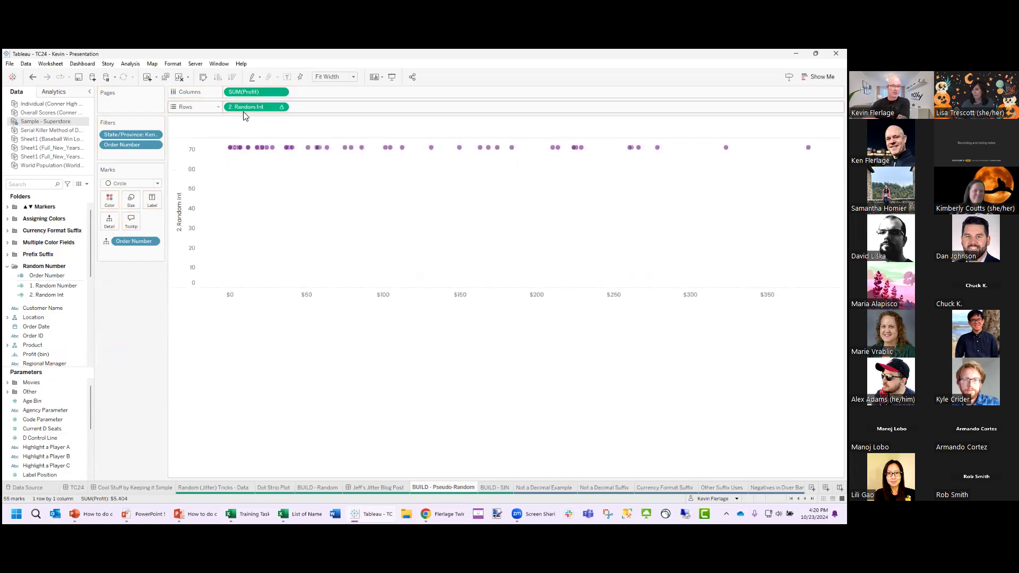
click(281, 108)
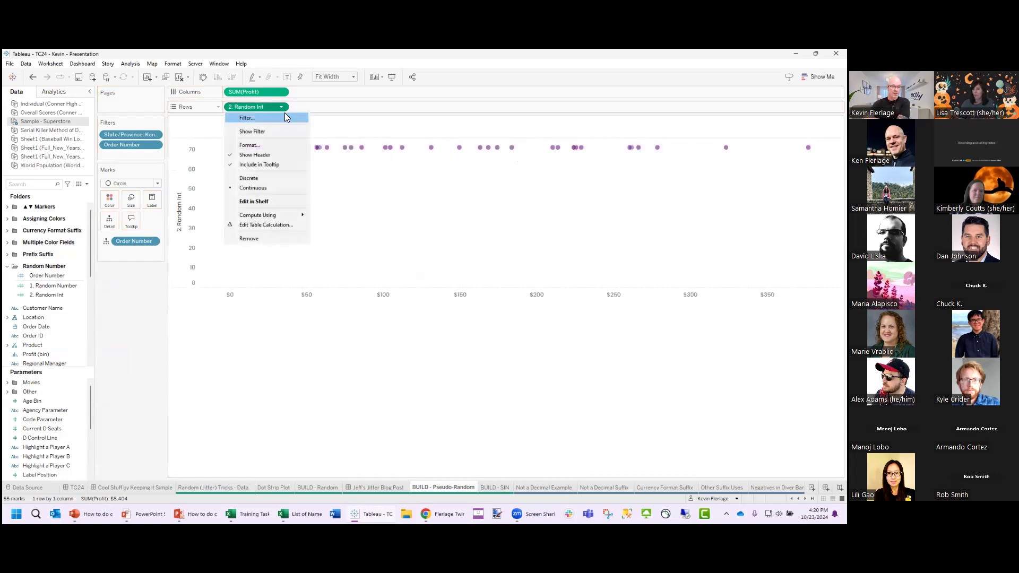
mouse_move(292, 215)
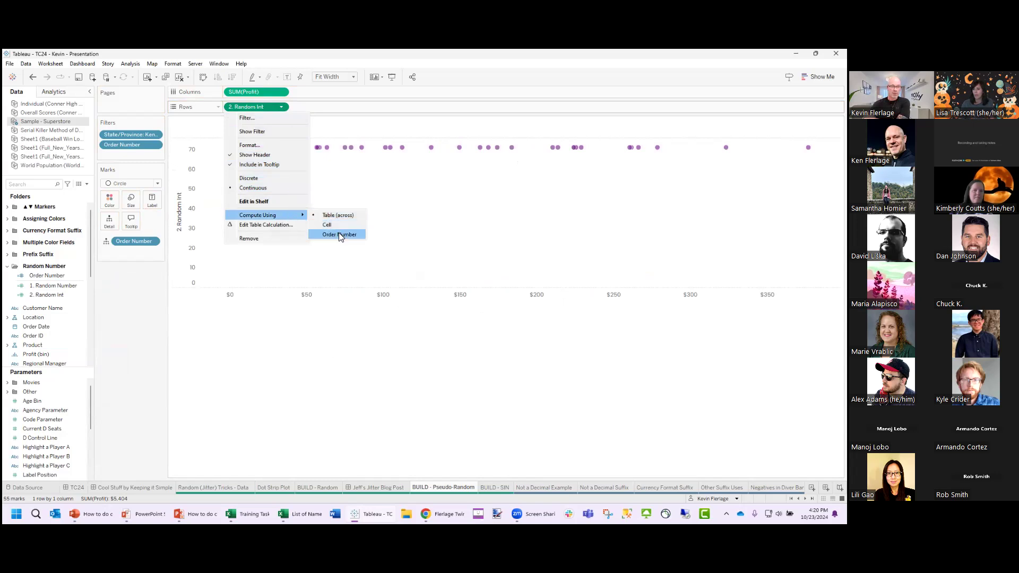
click(339, 233)
click(131, 200)
mouse_move(152, 222)
mouse_down()
mouse_move(179, 229)
mouse_move(169, 227)
mouse_up()
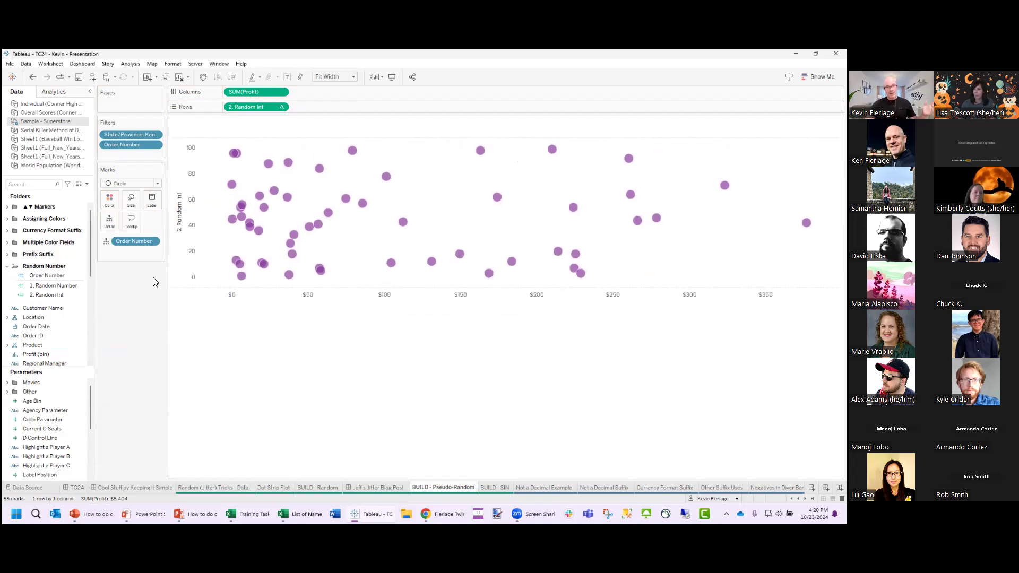
click(71, 287)
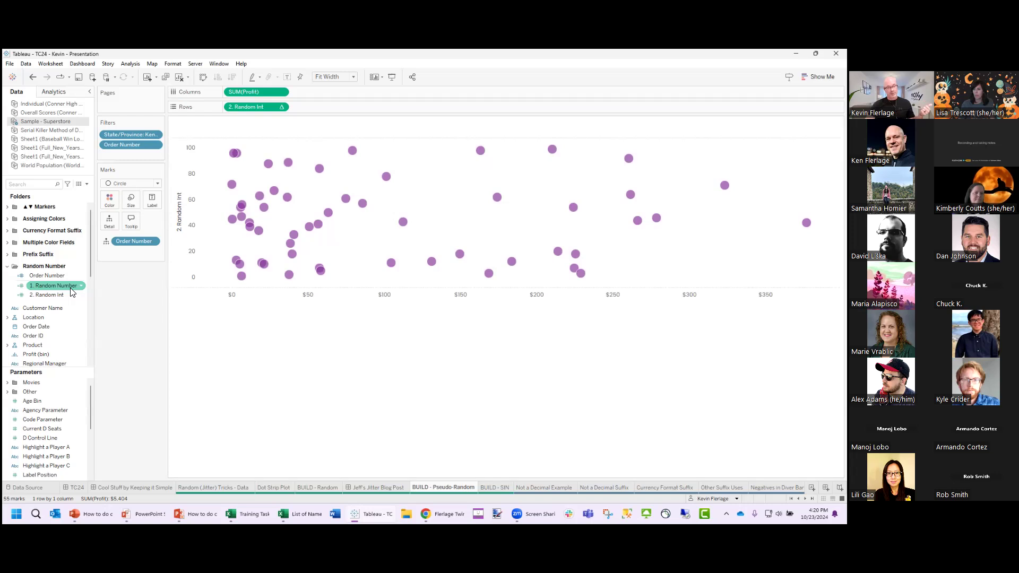
click(63, 296)
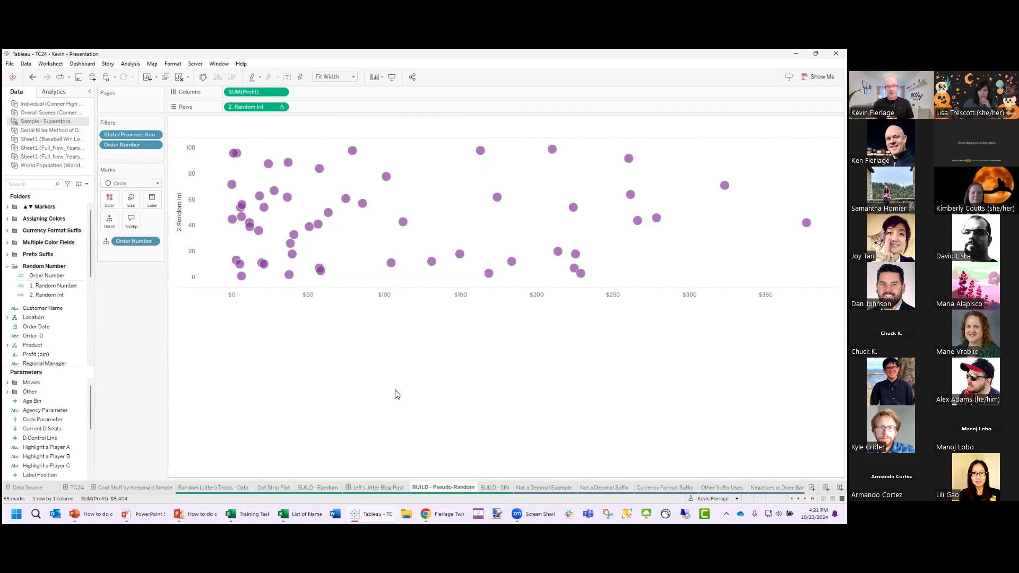
- On the BUILD - SIN sheet, add the Order Number field to Rows and look through the plotted orders
click(481, 486)
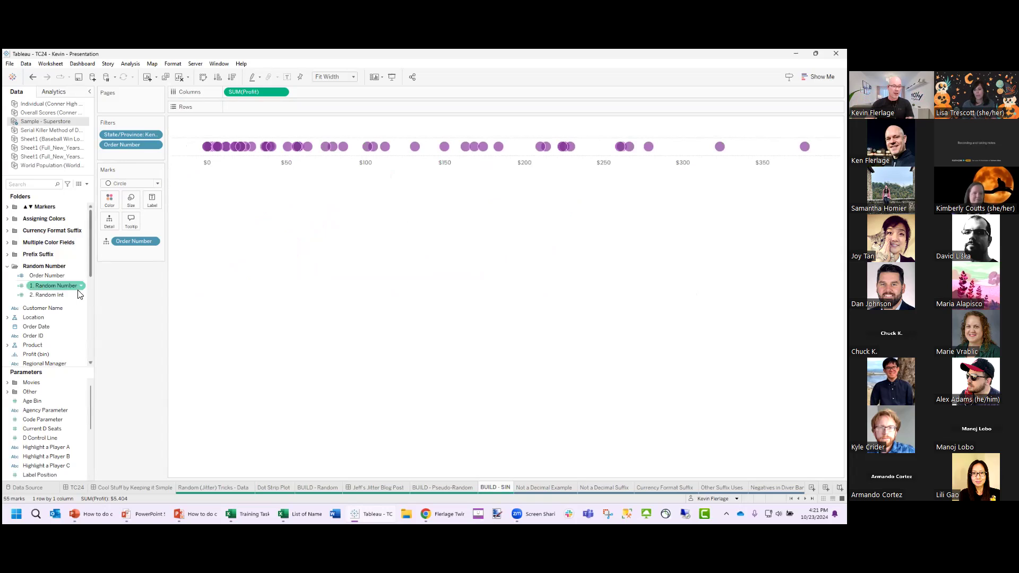
drag(46, 276, 250, 107)
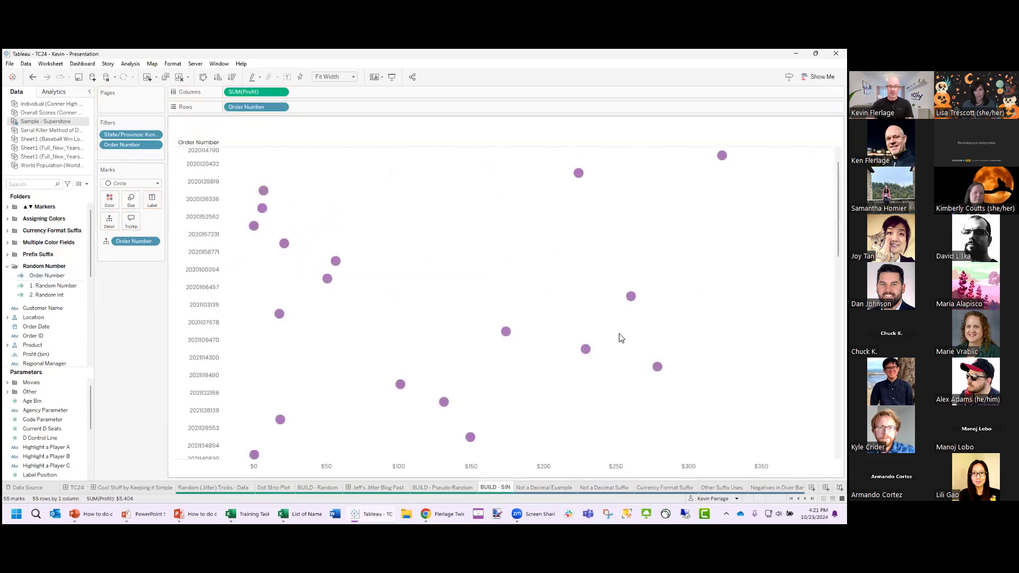
scroll(619, 337, down, 3)
scroll(616, 359, up, 3)
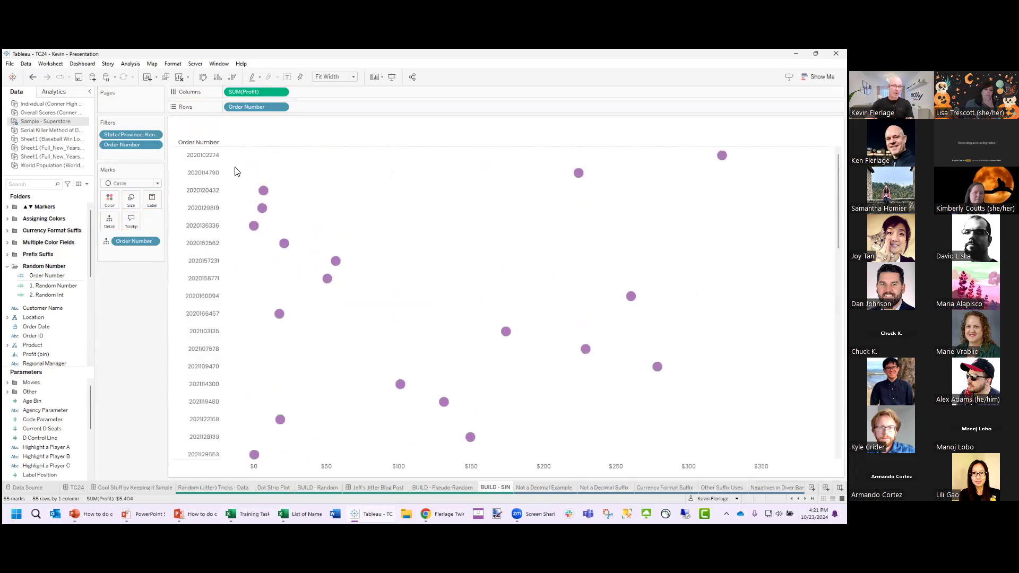
- Wrap the Order Number field on Rows in the SIN() function and enlarge the circle marks
double_click(274, 108)
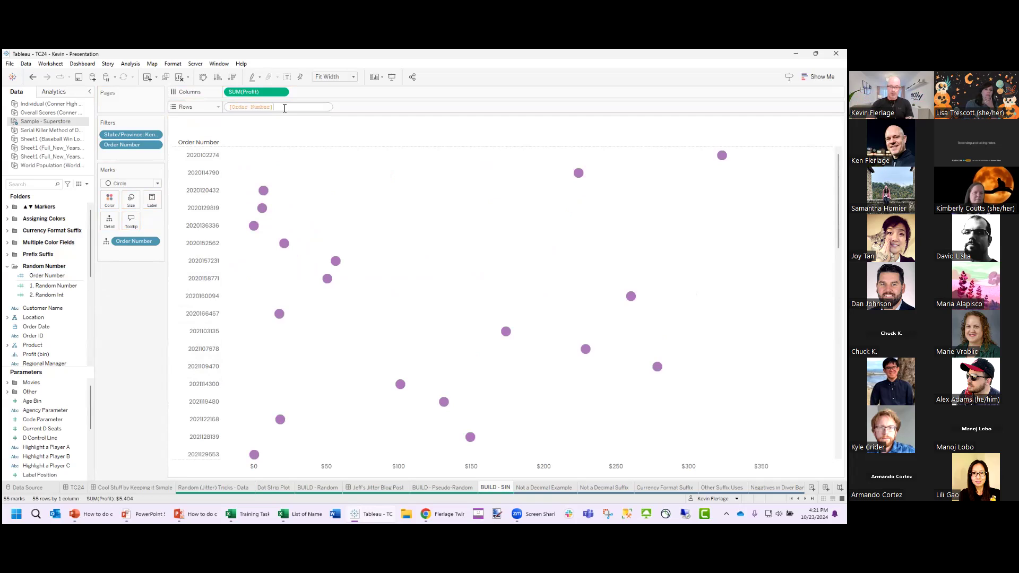
text(SING)
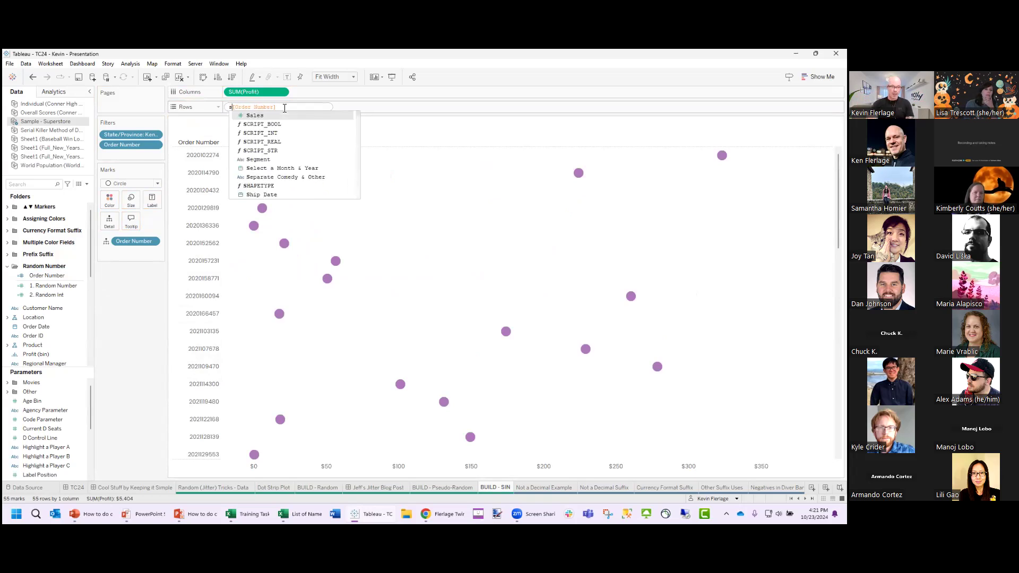
key(BackSpace)
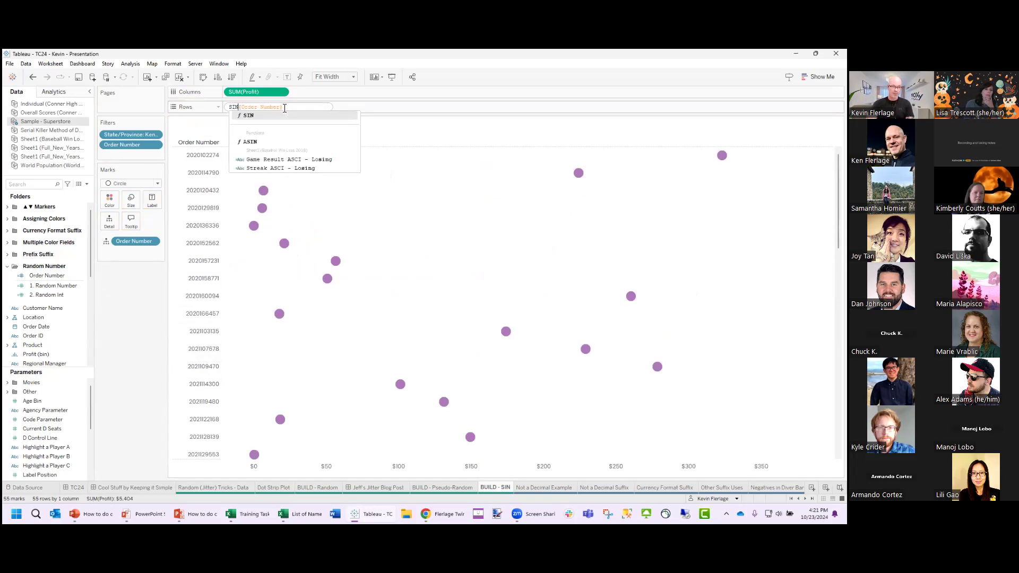
text(()
text())
key(Return)
click(132, 202)
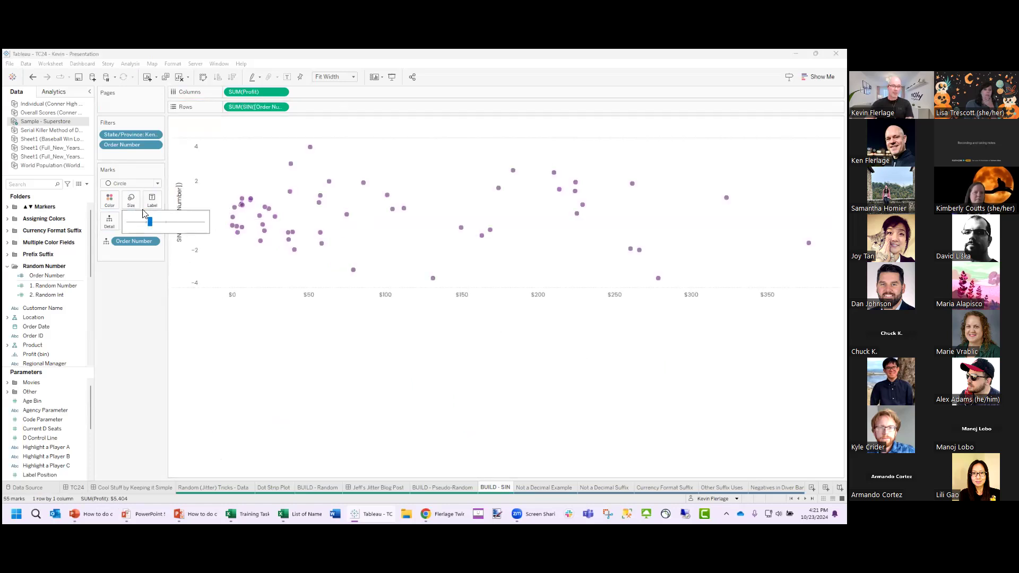
drag(150, 222, 165, 222)
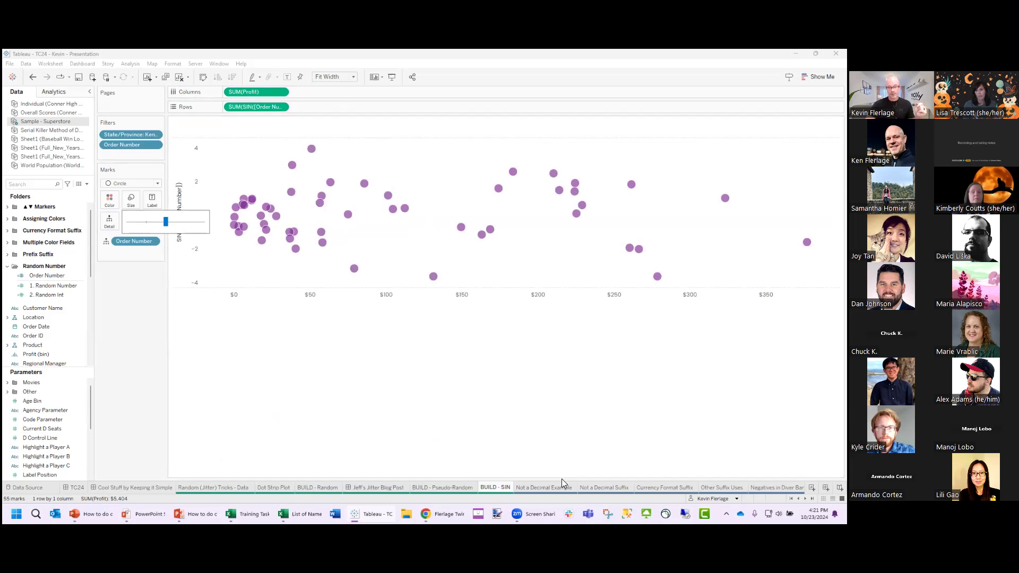
- On the Not a Decimal Suffix sheet, set the default format of Female and Male to Number (Custom), 0 decimals, suffix %
click(545, 487)
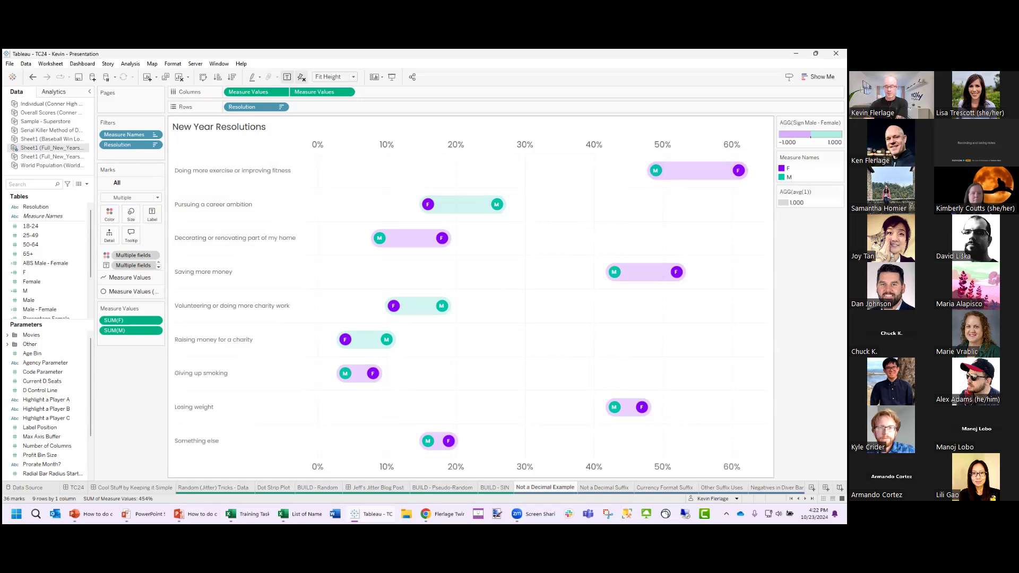
click(603, 489)
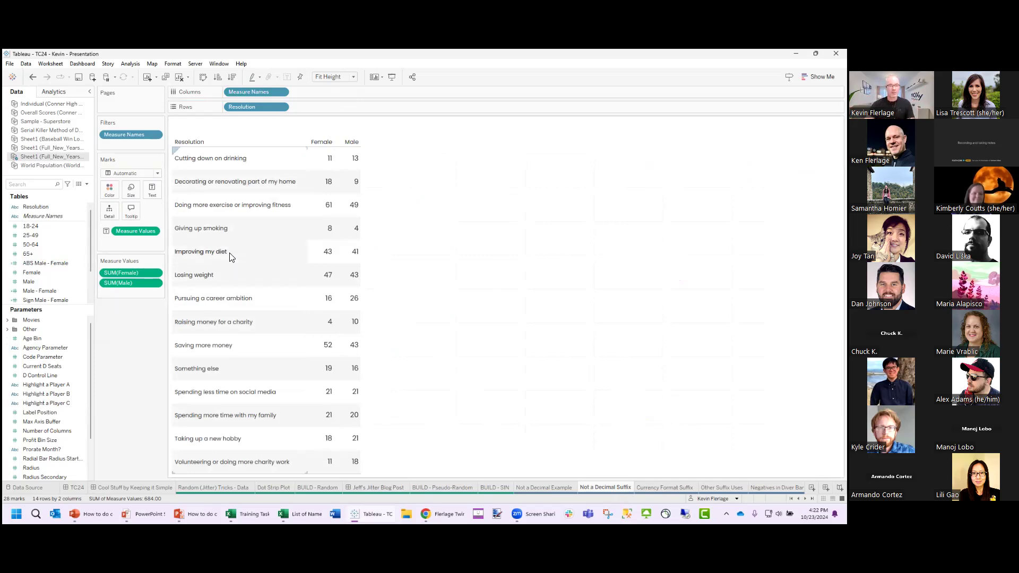
click(55, 282)
ctrl+click(37, 281)
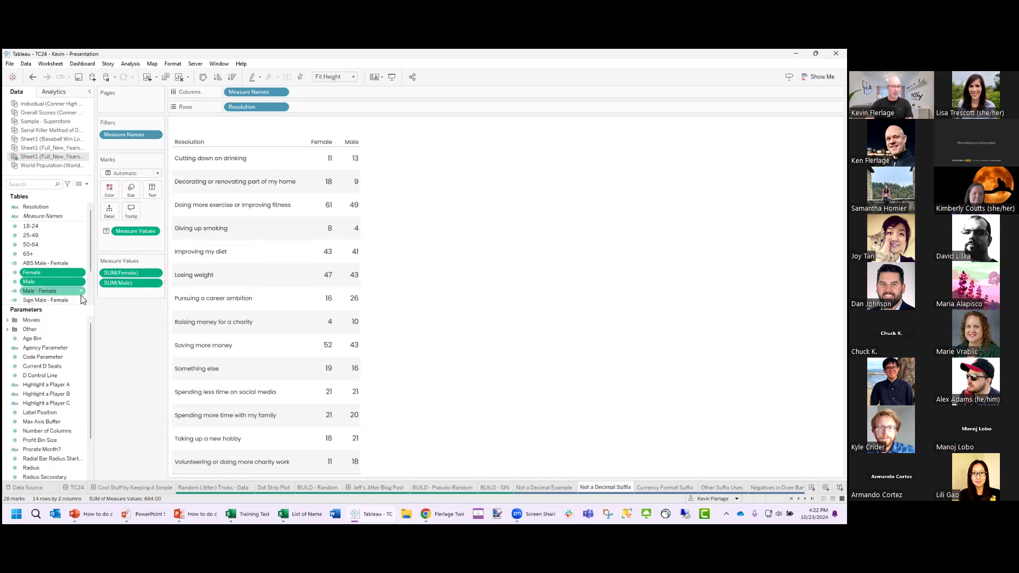
right_click(37, 283)
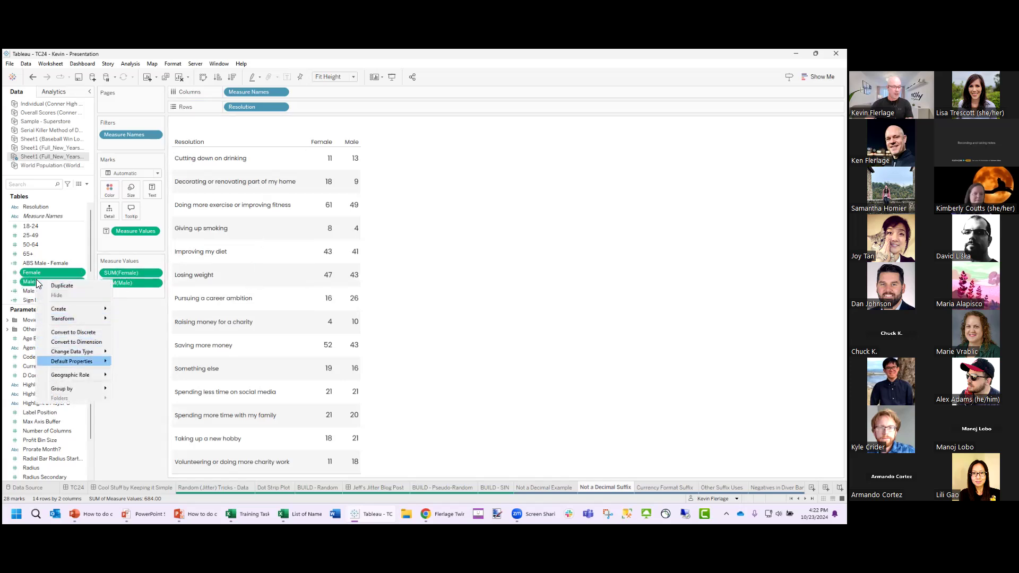
mouse_move(93, 362)
click(145, 362)
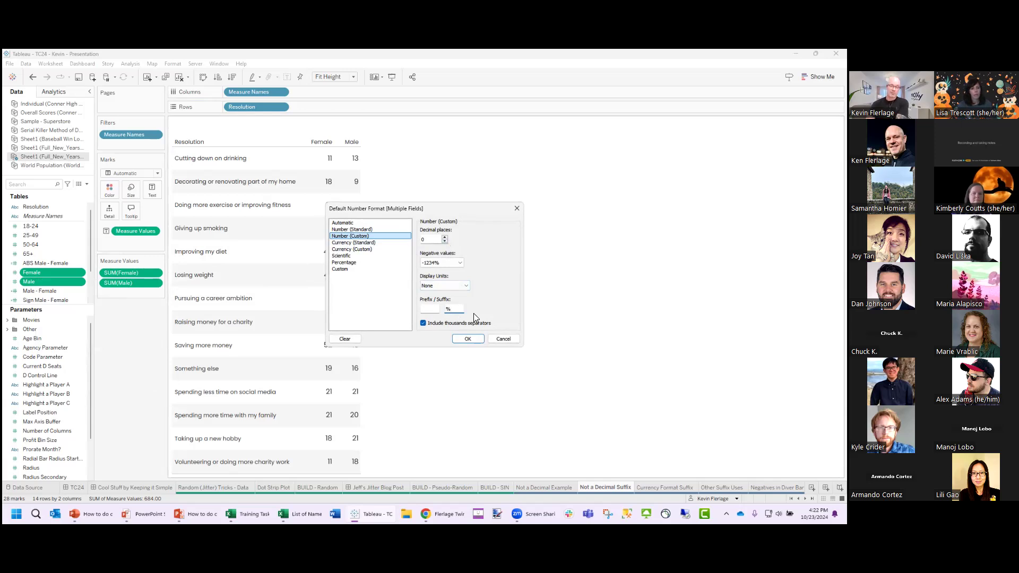
click(468, 340)
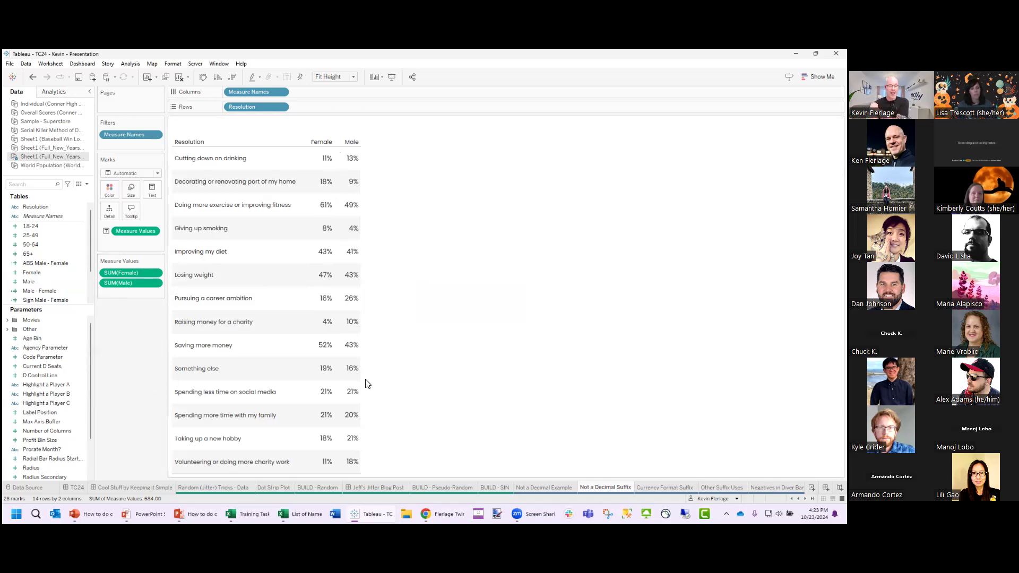
- On the Currency Format Suffix sheet, format the displayed measure's numbers as Currency (Custom) with 0 decimal places
click(684, 486)
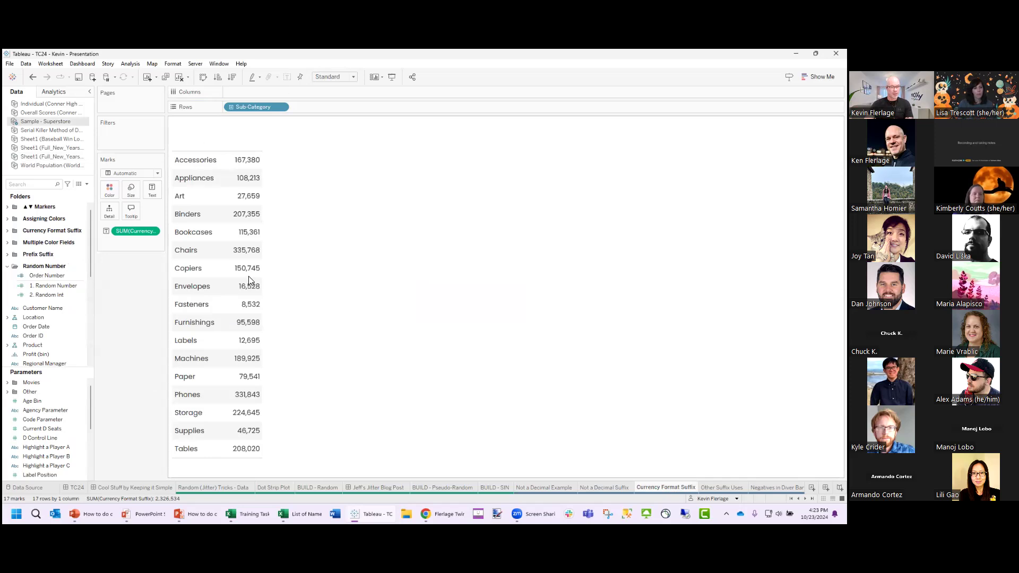
right_click(139, 231)
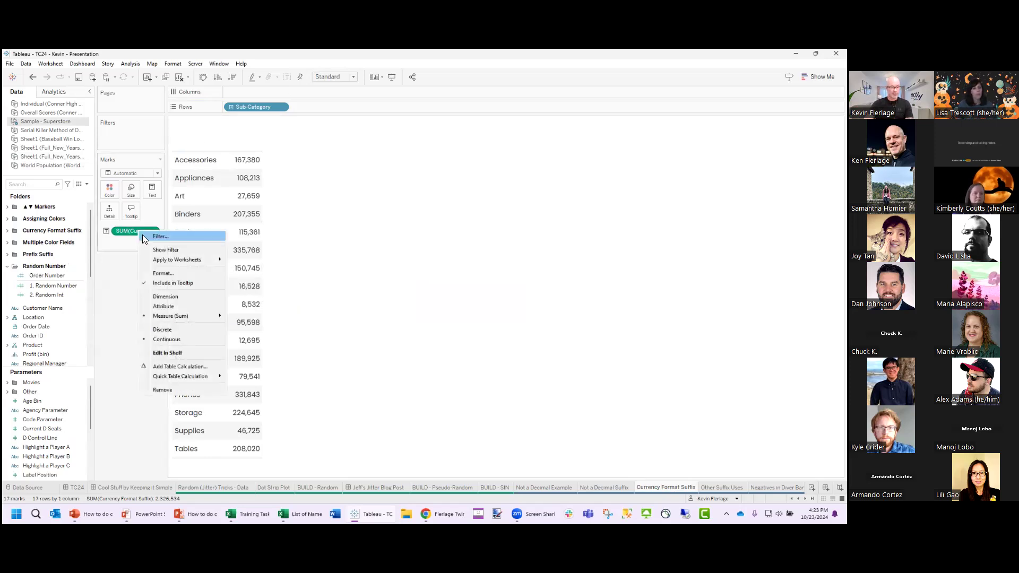
click(165, 271)
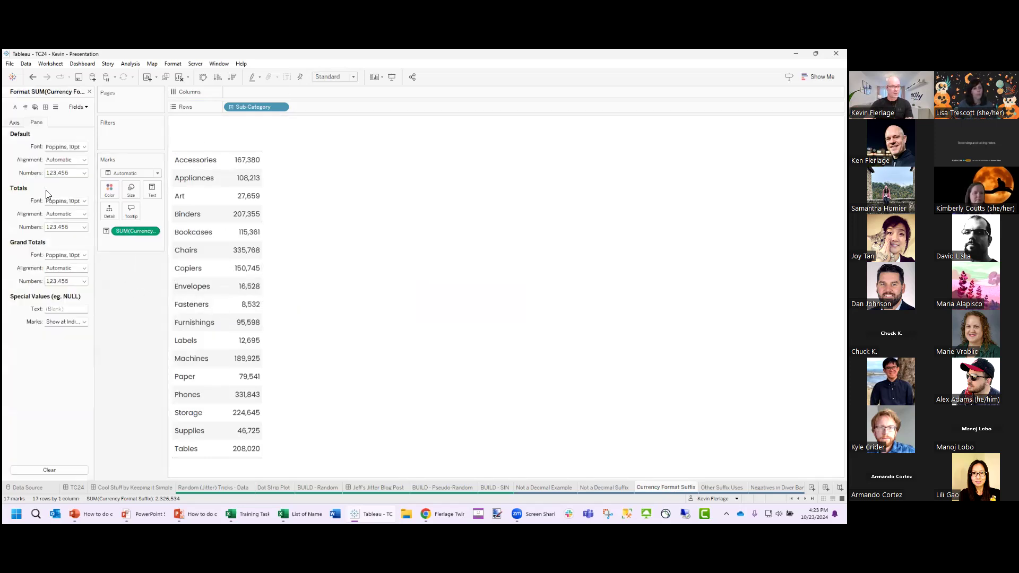
click(68, 173)
click(106, 213)
click(163, 204)
click(163, 204)
- Replace the currency format's dollar prefix with the text mONEY
click(148, 270)
drag(149, 270, 140, 271)
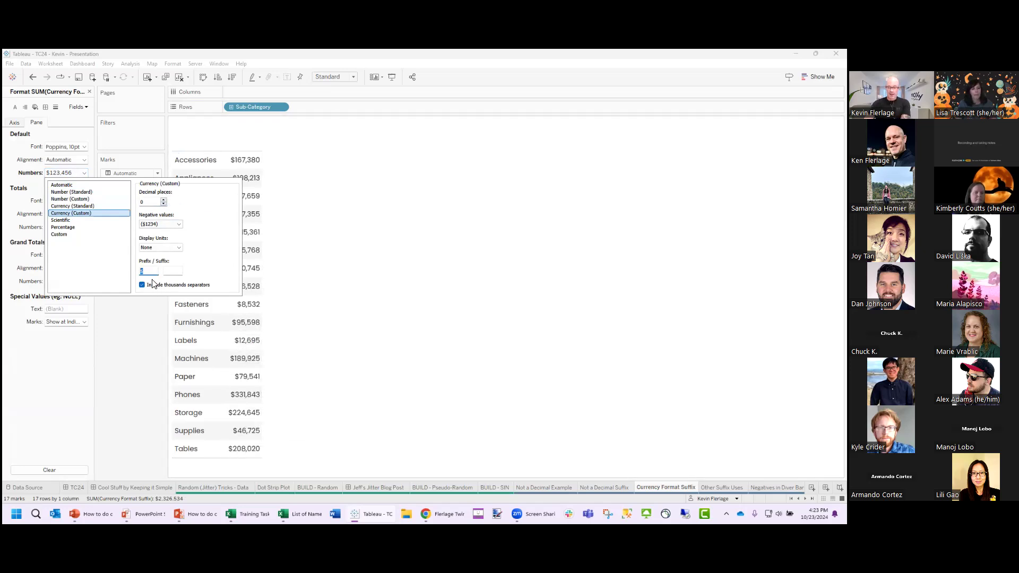
key(BackSpace)
text(mONEY)
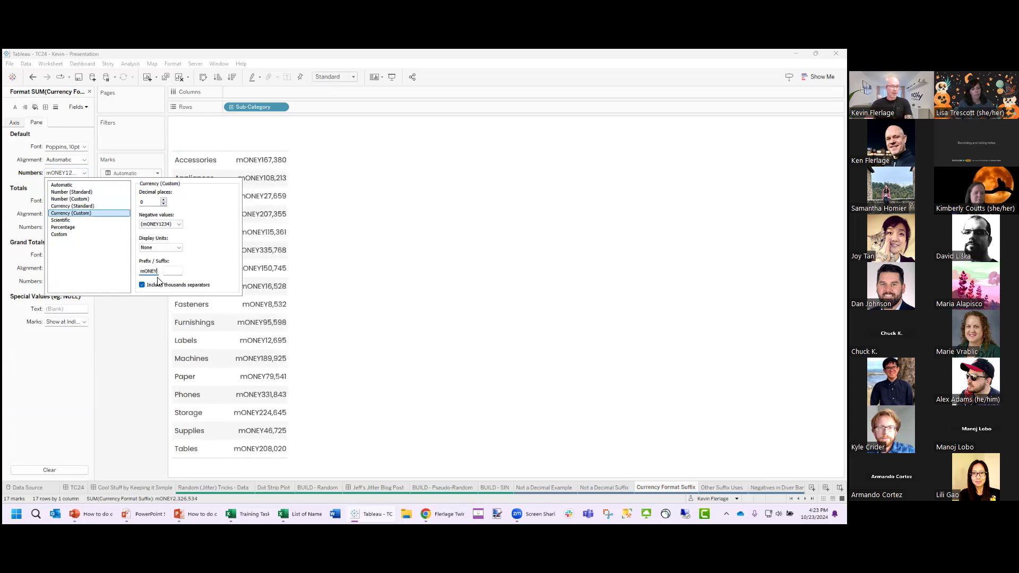
- On the Other Suffix Uses sheet, set Ratio's default format to Number (Custom) with 1 decimal and the suffix " x"
key(ctrl+Tab)
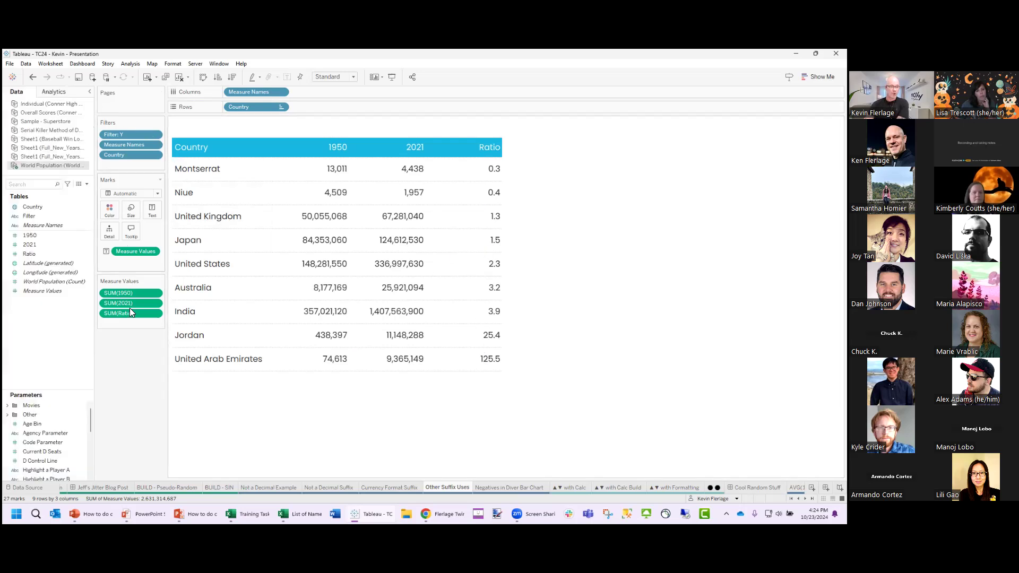
right_click(33, 252)
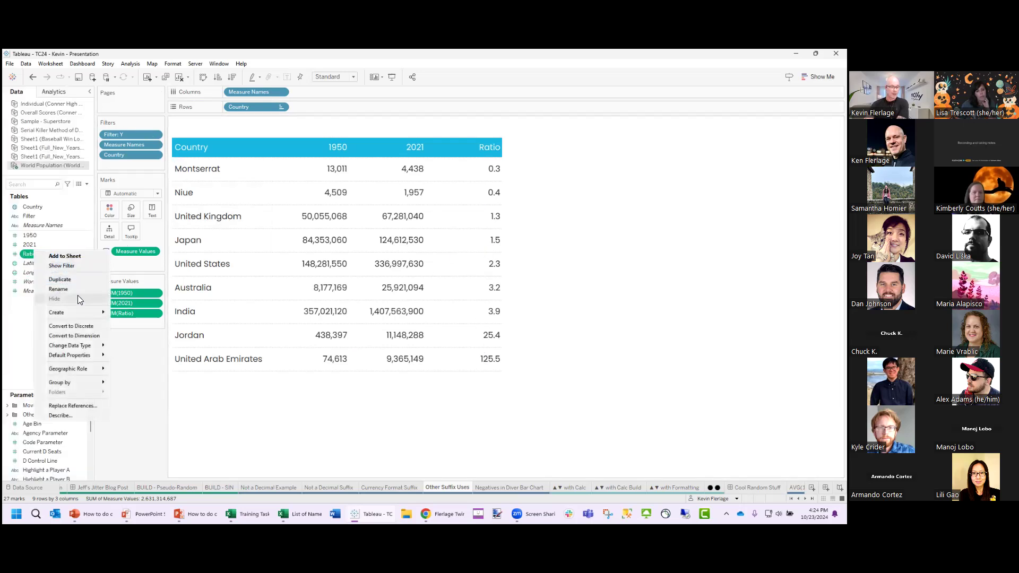
mouse_move(79, 355)
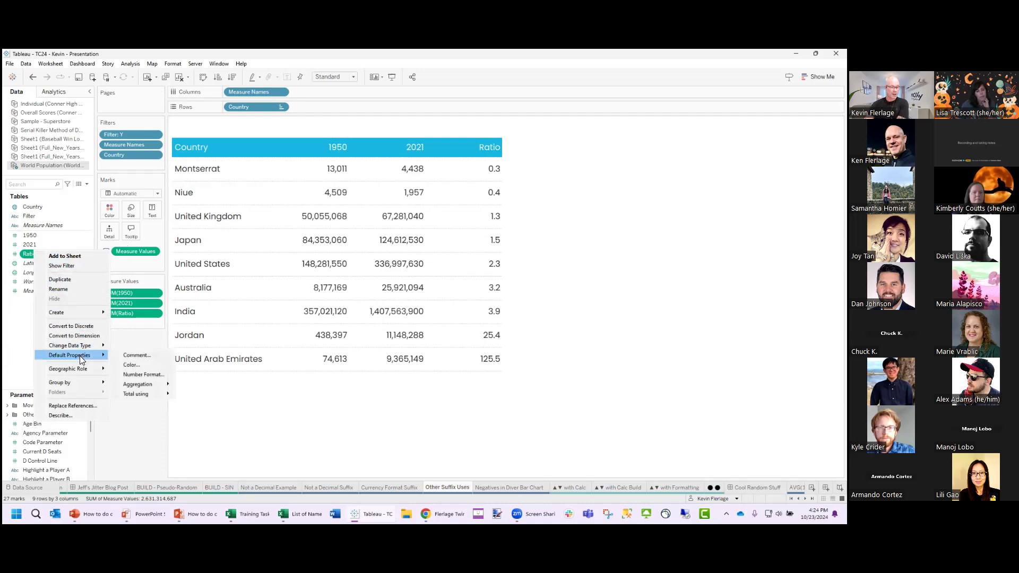
click(139, 375)
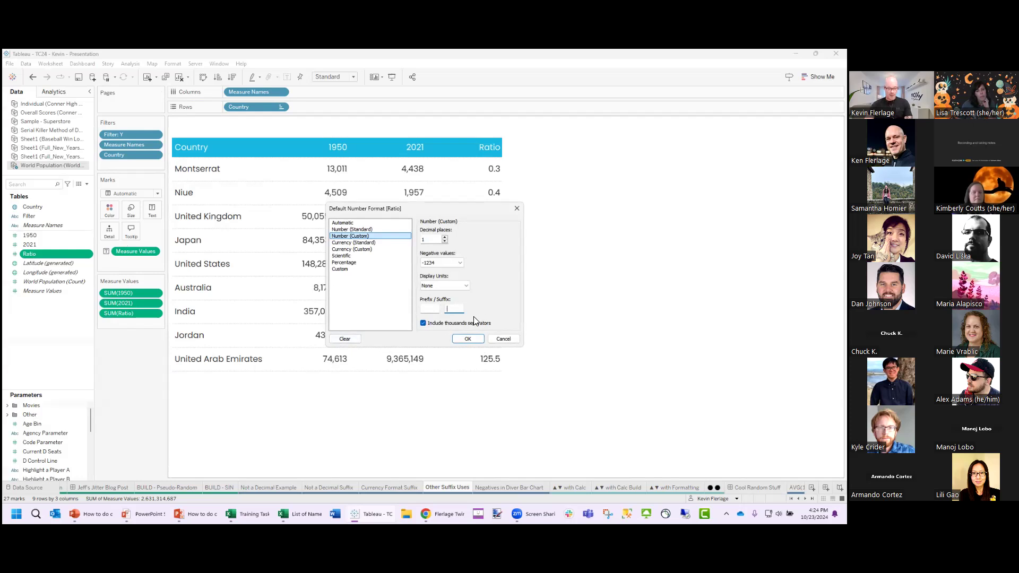
click(467, 339)
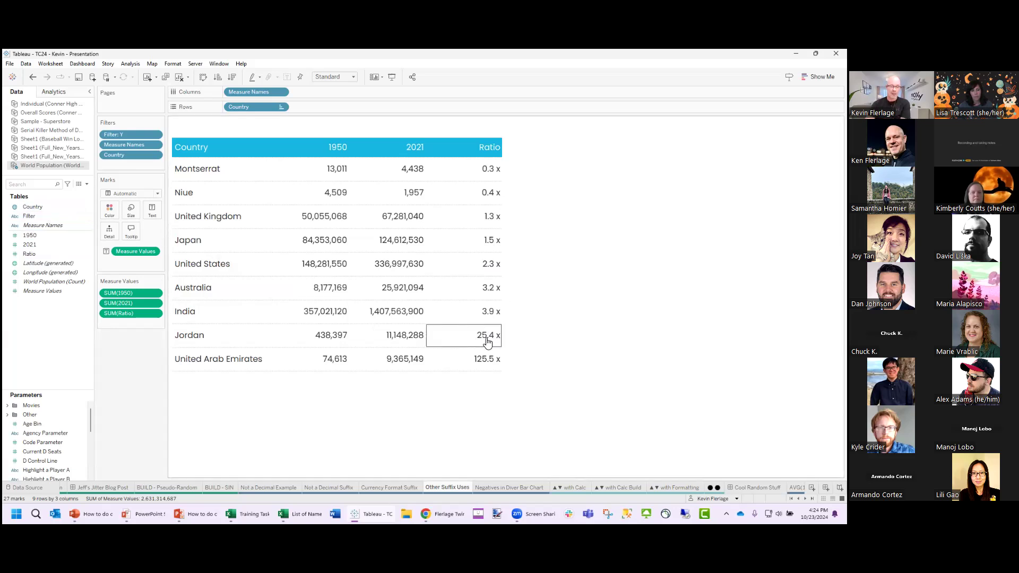
- On the Negatives in Diver Bar Chart sheet, give the female percentage axis numbers the custom format 0%;-0%;0%
click(515, 488)
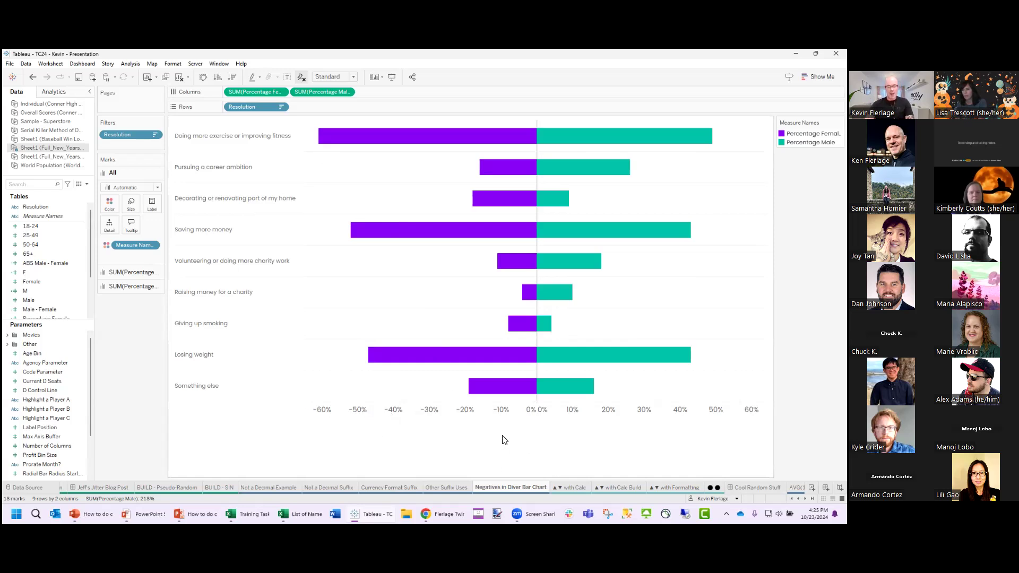
right_click(467, 414)
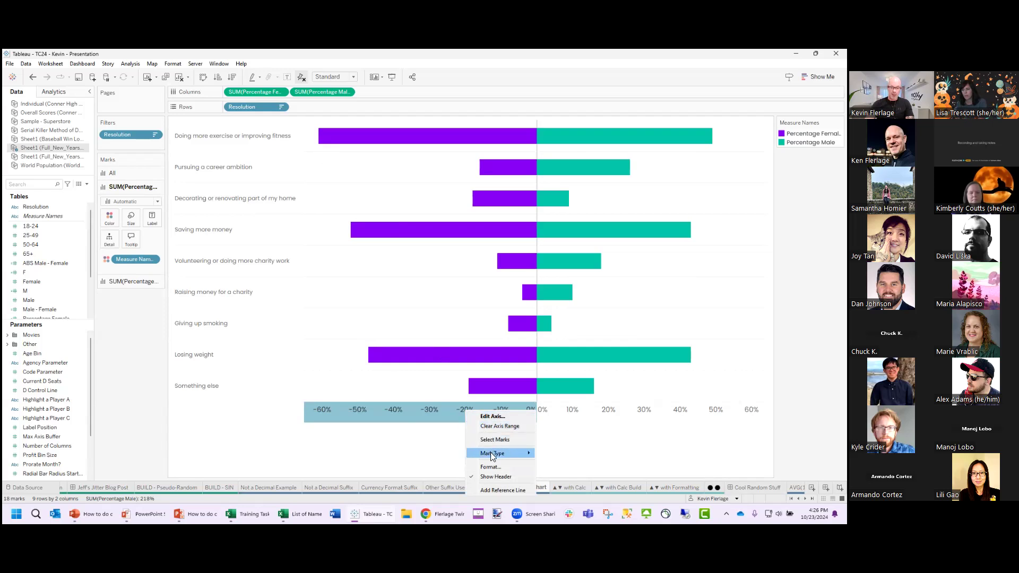
click(496, 467)
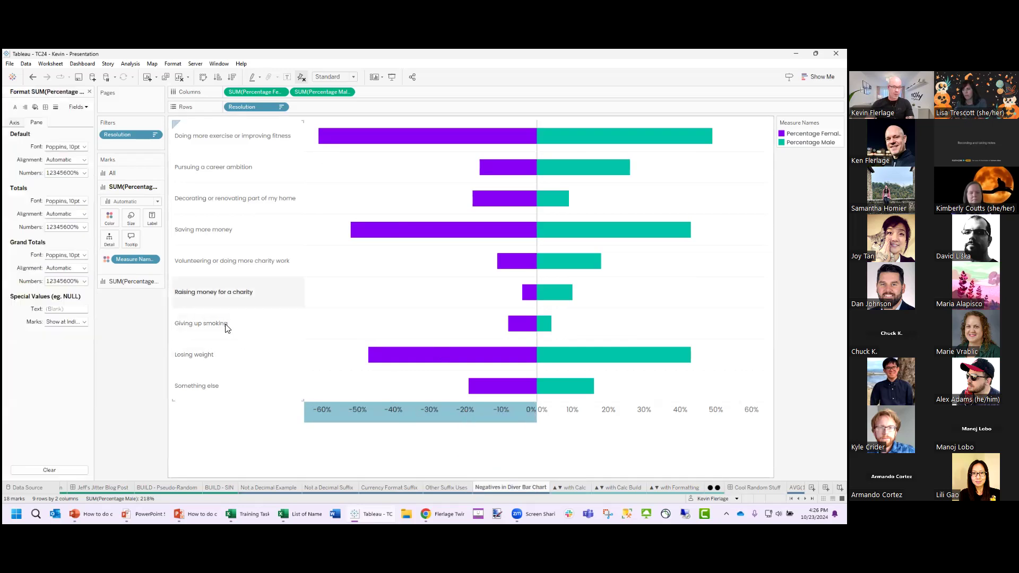
click(15, 122)
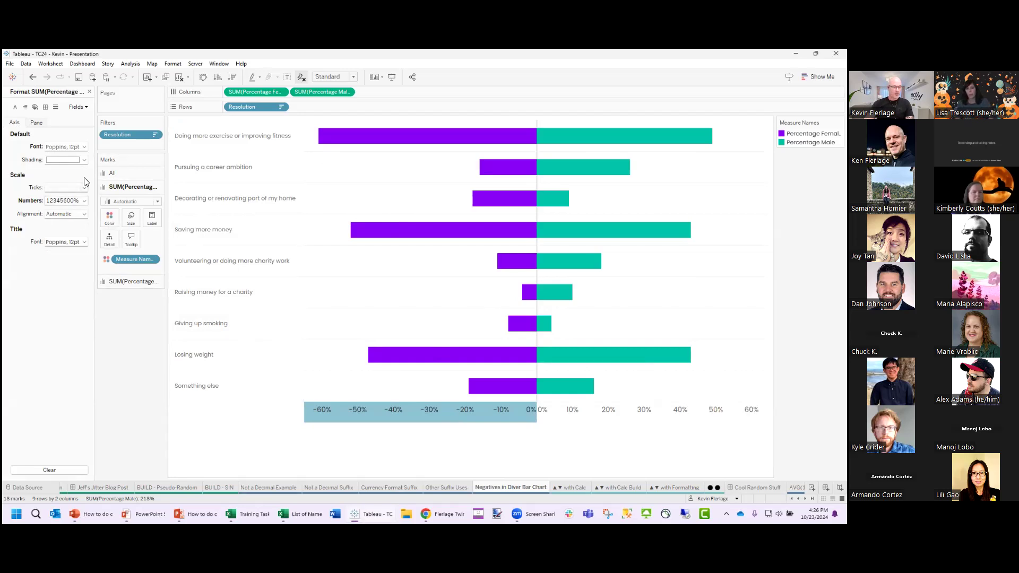
click(69, 202)
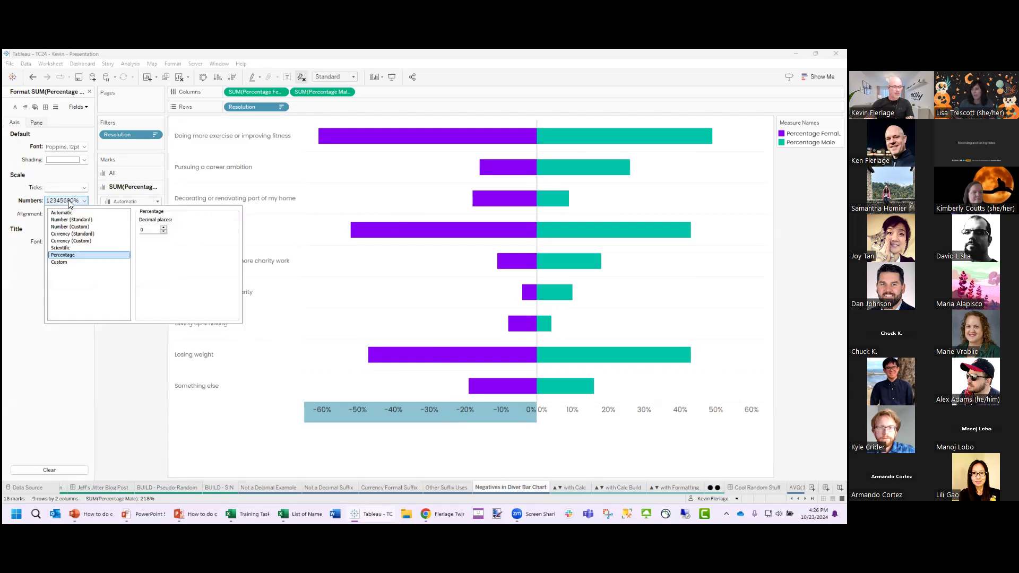
click(63, 262)
click(154, 229)
click(164, 229)
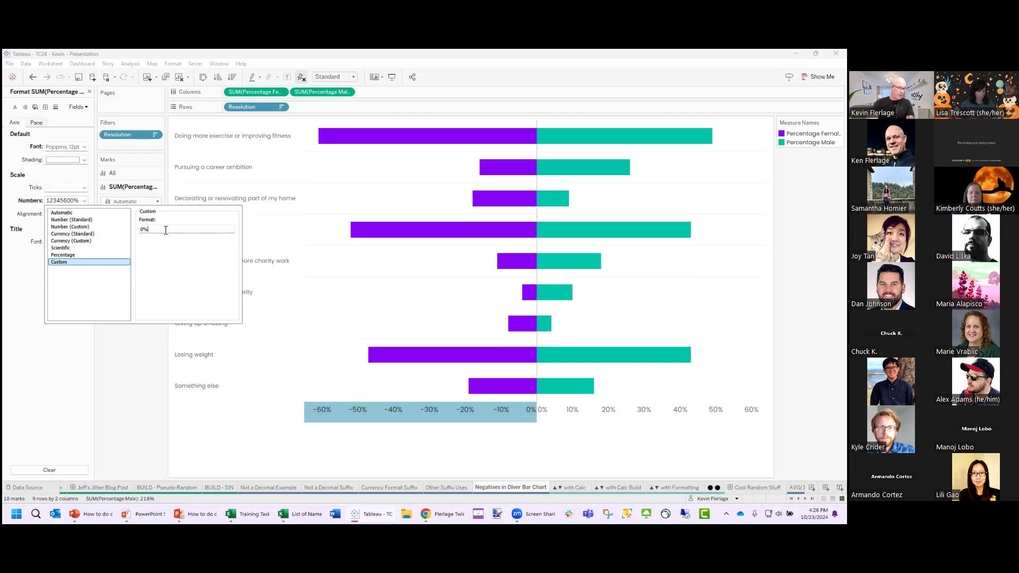
text(;)
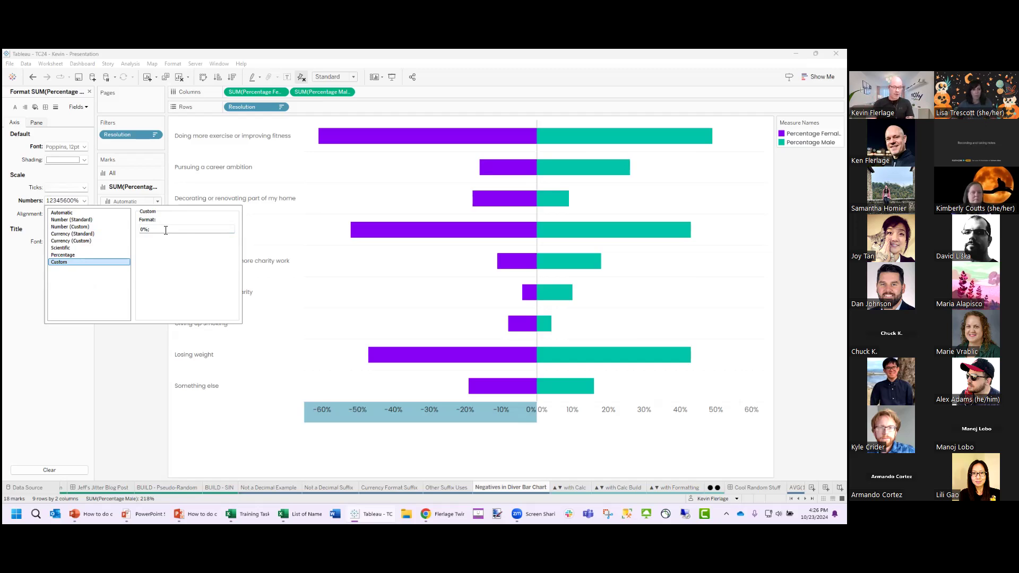
text(-0%;0%)
- Remove the minus sign from the negative part of the female axis format, making it 0%;0%;0%
double_click(155, 230)
click(165, 260)
click(186, 271)
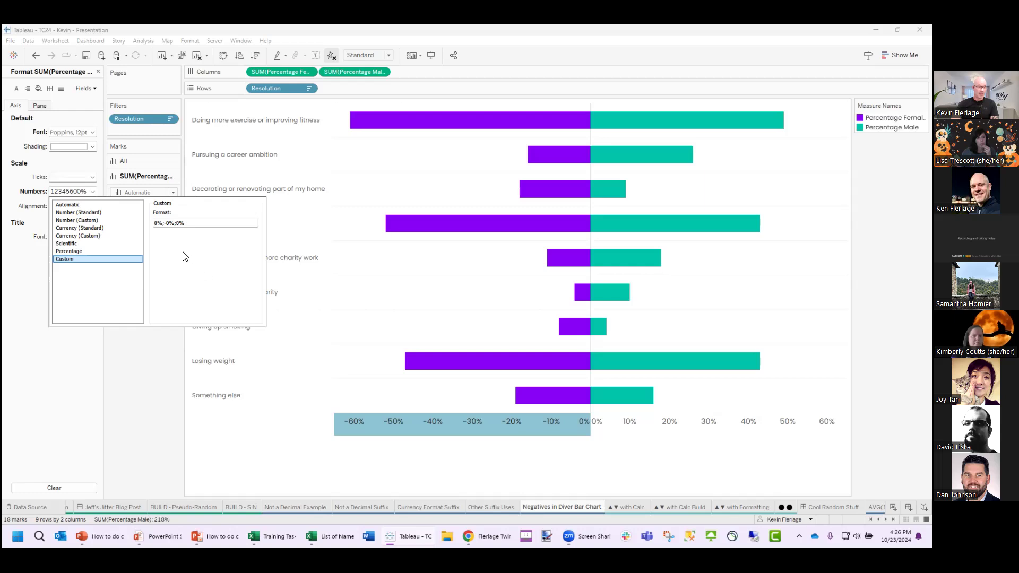
click(171, 226)
key(BackSpace)
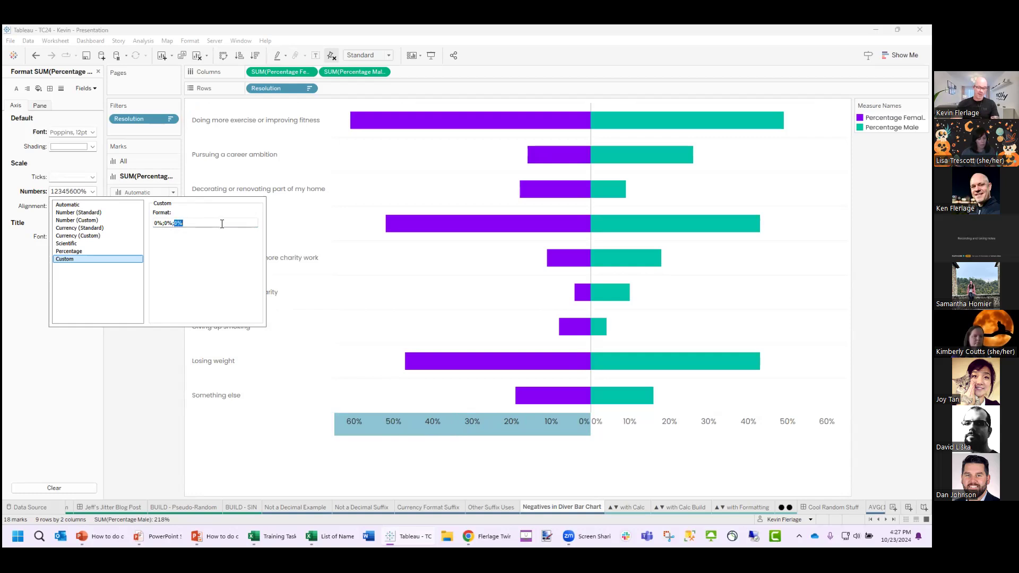
- Try sample text as the zero part of the female axis format, replace it with a blank space, and close the format options
text(KEN)
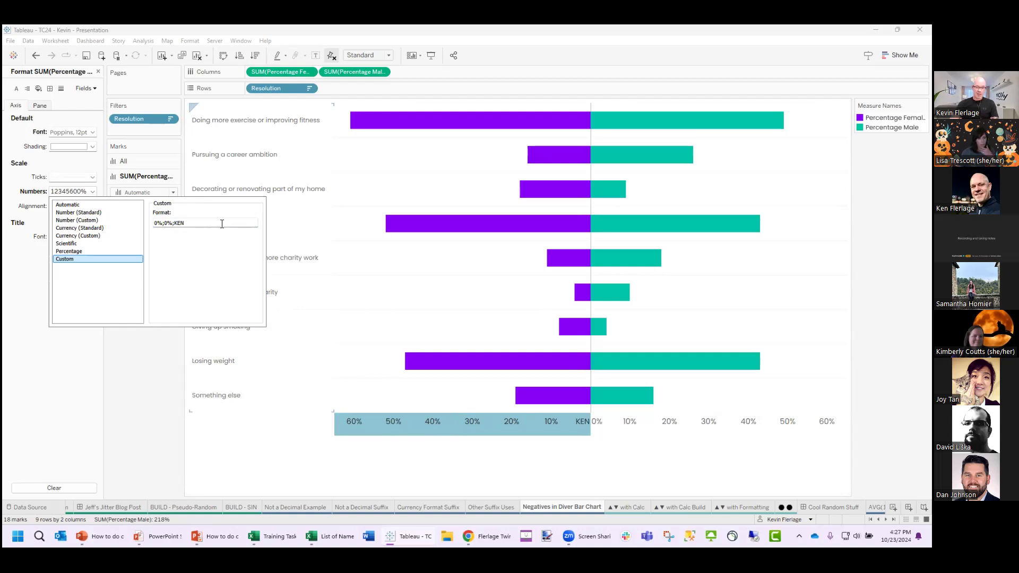
drag(174, 222, 207, 223)
key(BackSpace)
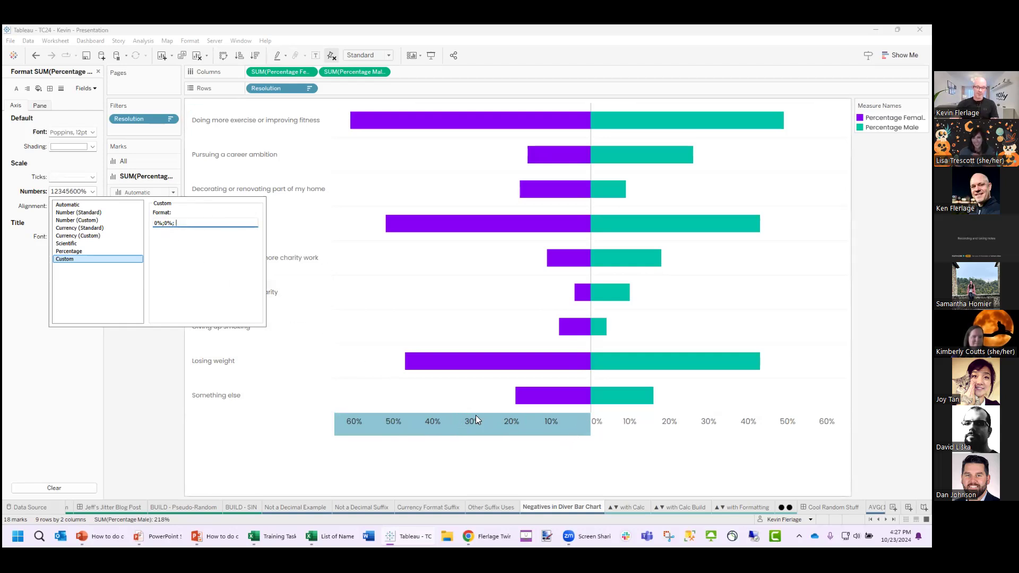
click(578, 434)
- Give the male percentage axis numbers the custom format 0%;0%; with a blank space as the zero part, and close the format options
right_click(624, 419)
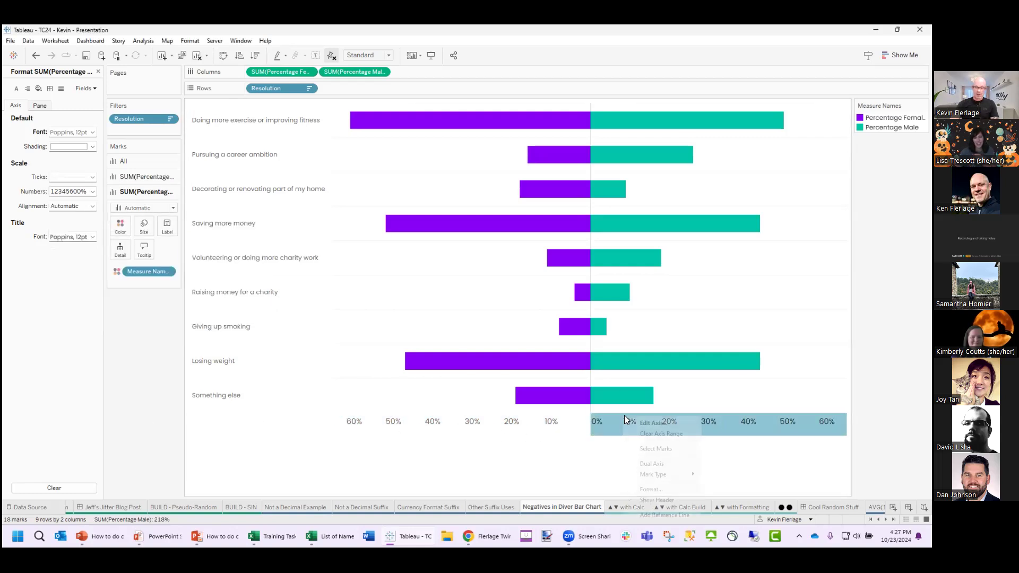
click(651, 489)
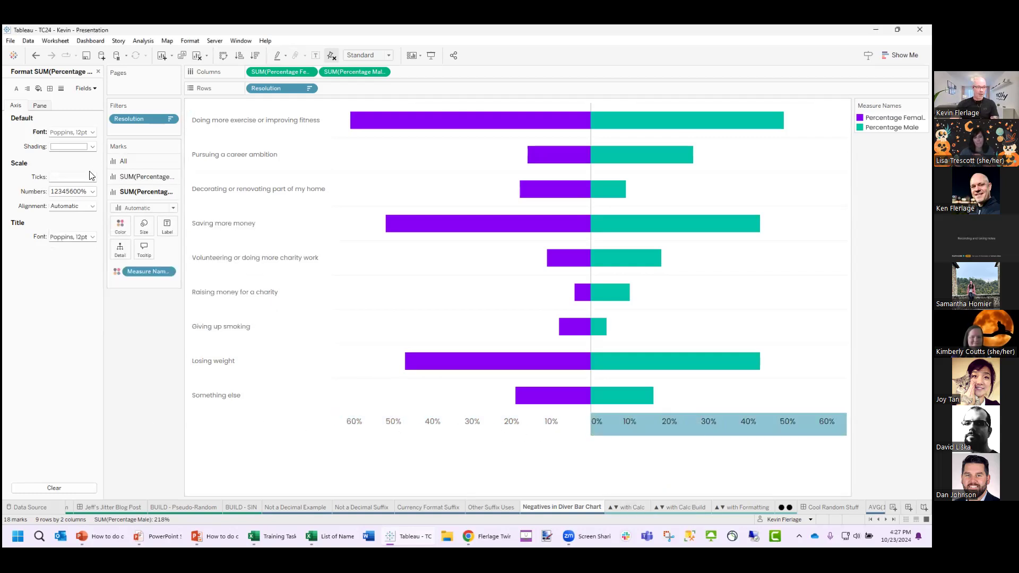
click(83, 191)
click(80, 259)
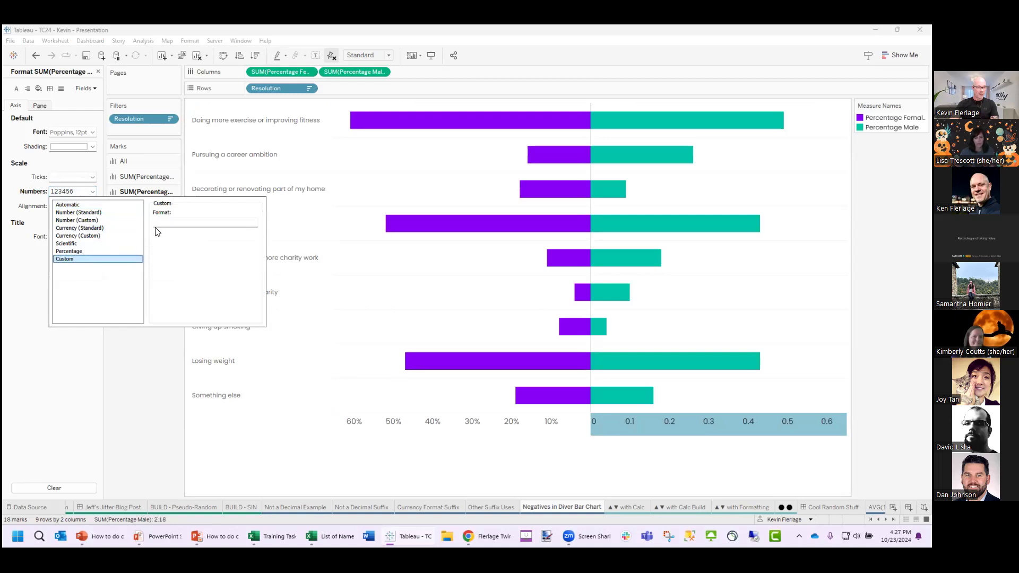
text(0)
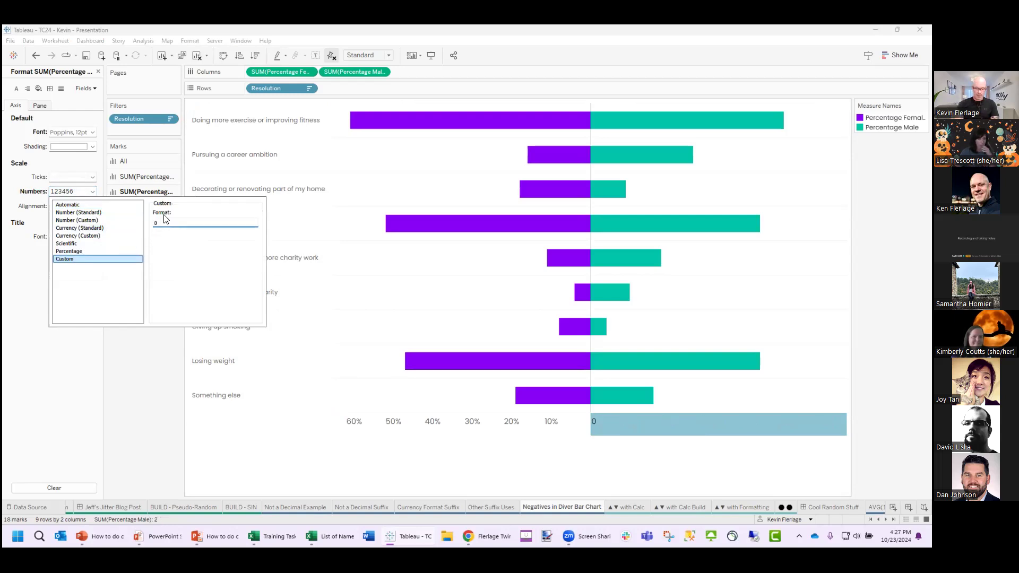
text(%;0%;)
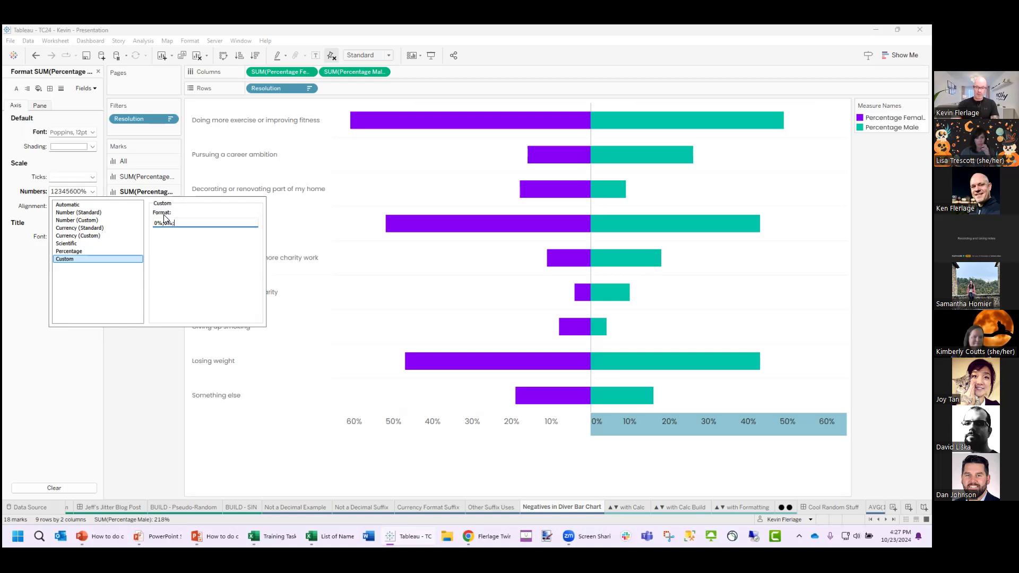
click(120, 351)
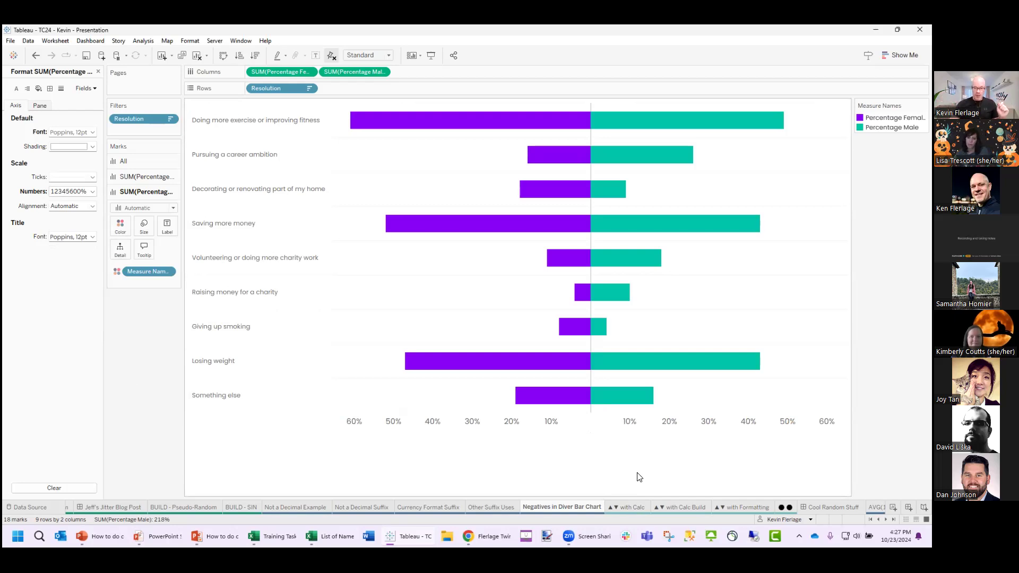
- View the ▲▼ with Calc sheet, close its Format pane, and switch to the ▲▼ with Calc Build sheet
click(629, 504)
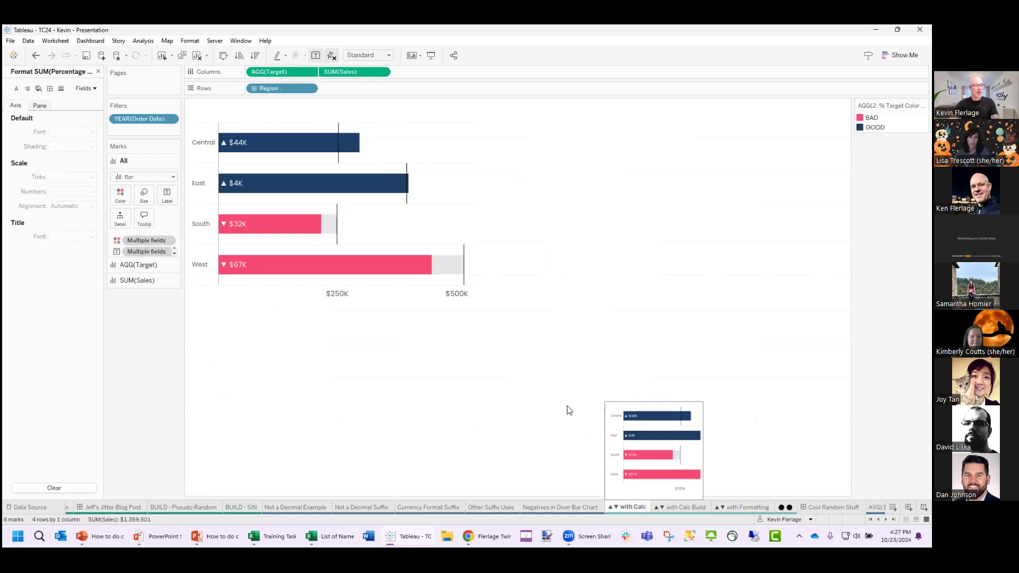
click(98, 71)
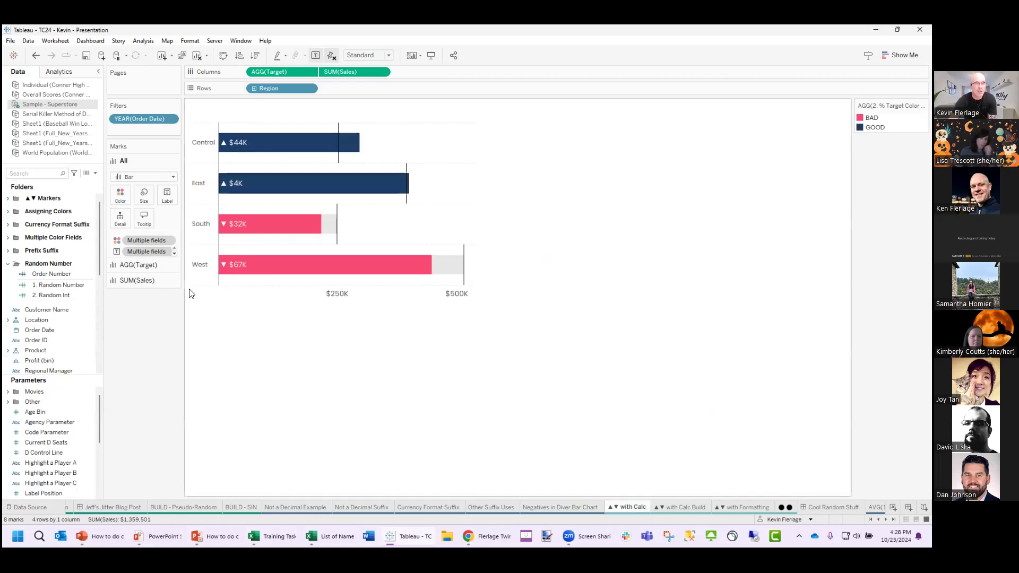
click(676, 507)
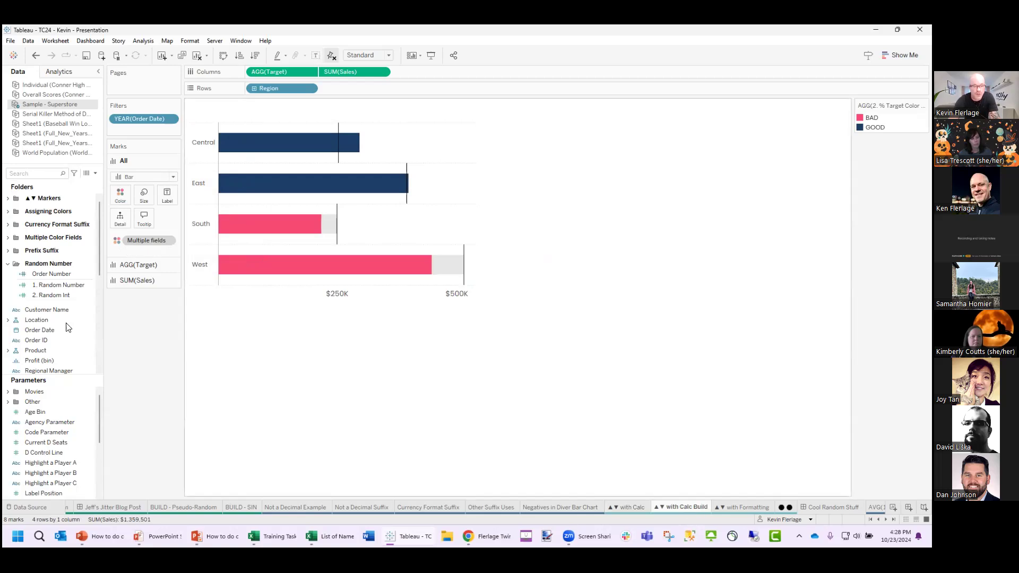
- Expand the ▲▼ Markers folder and review the formula of the 1a. Sales - Target calculation
click(9, 199)
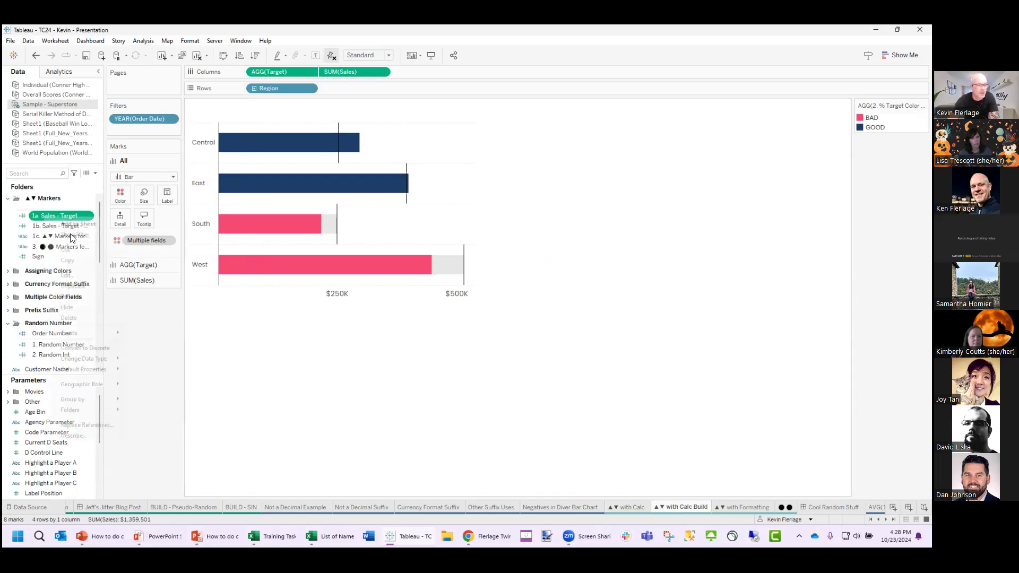
right_click(48, 217)
click(67, 274)
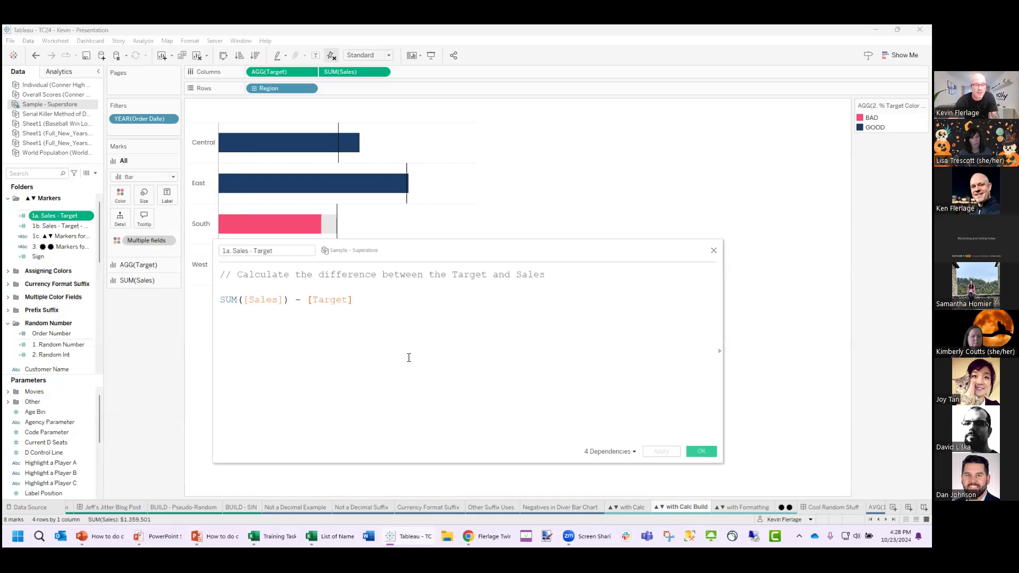
drag(318, 313, 220, 313)
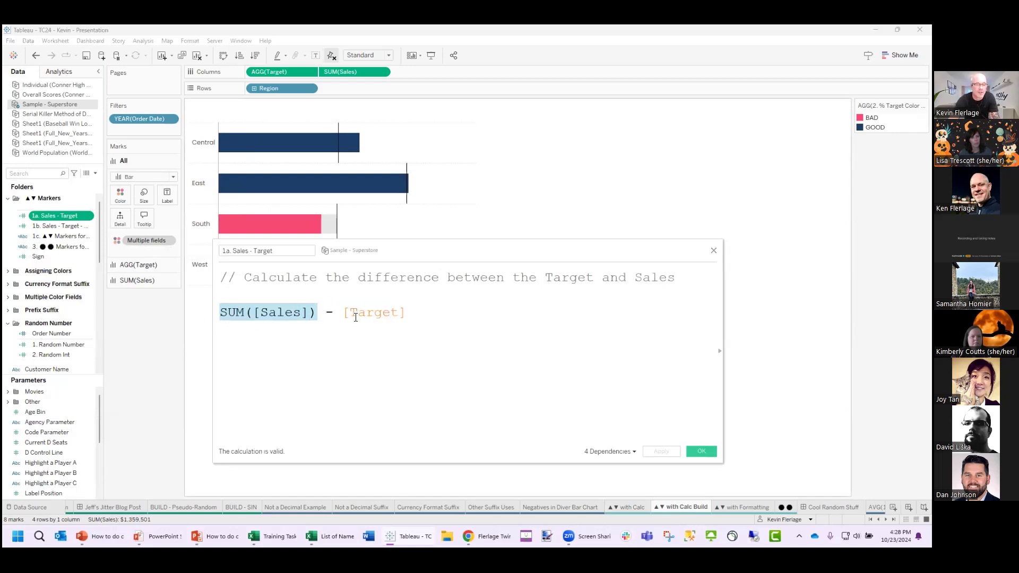
drag(343, 313, 435, 313)
click(440, 315)
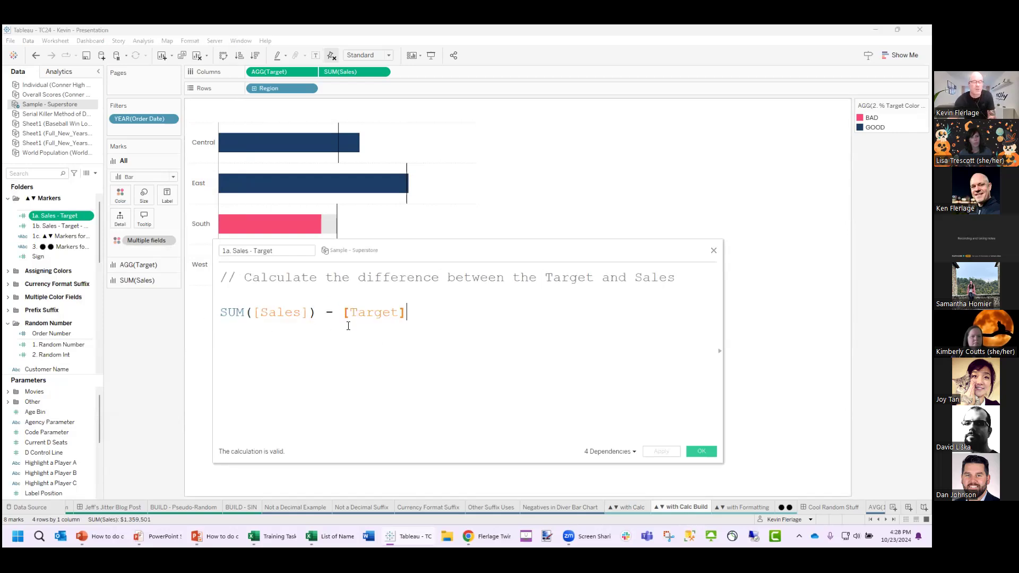
click(701, 452)
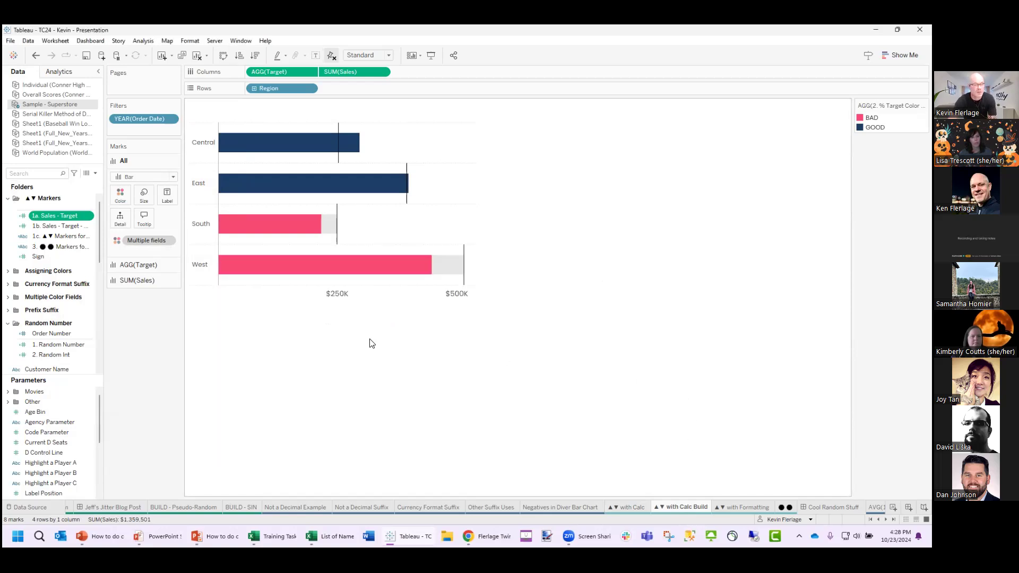
- Check the finished ▲▼ with Calc chart, return to the build sheet, and review the 1b. Sales - Target - Absolute Value formula
click(643, 511)
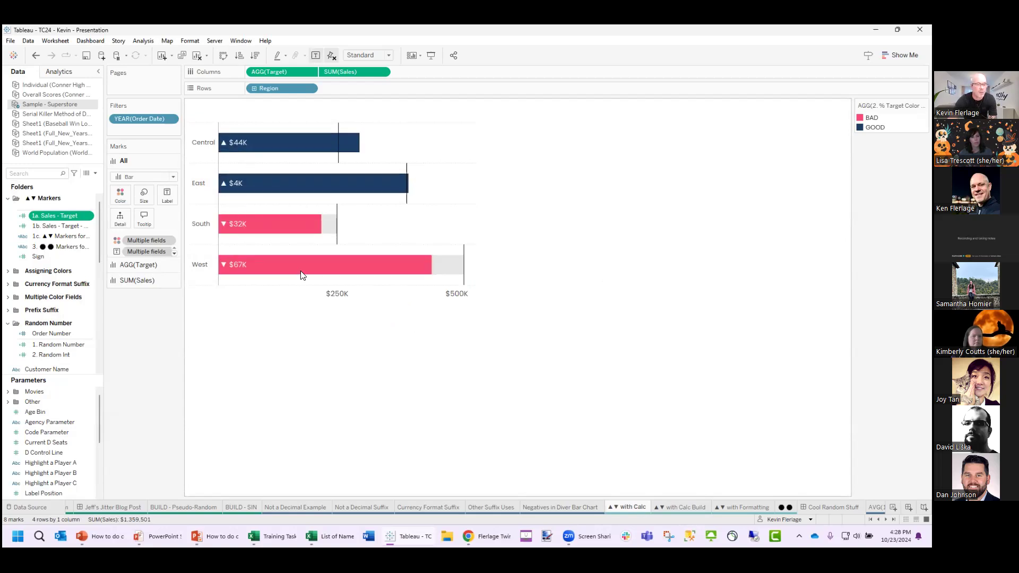
click(681, 508)
right_click(58, 226)
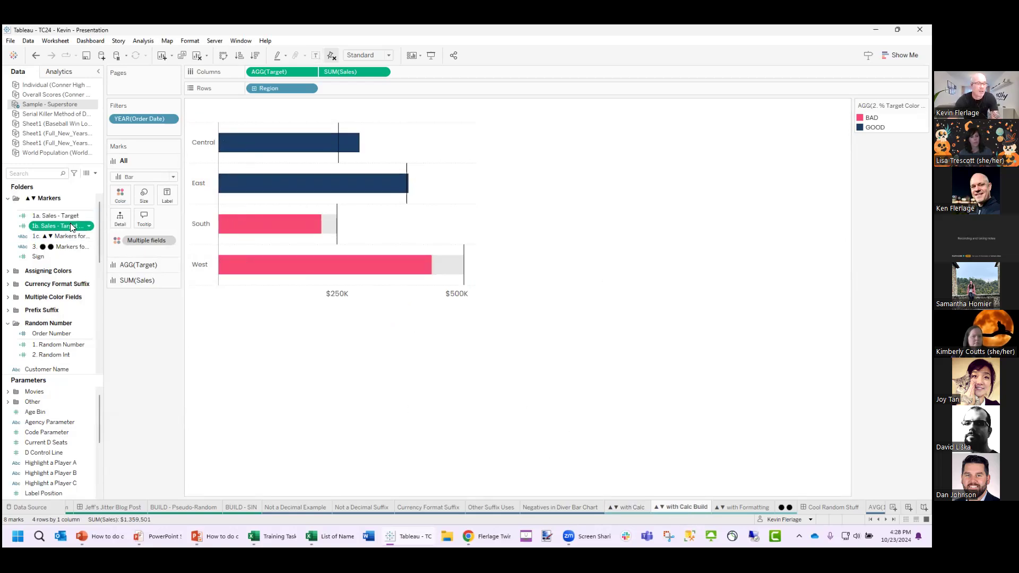
click(109, 288)
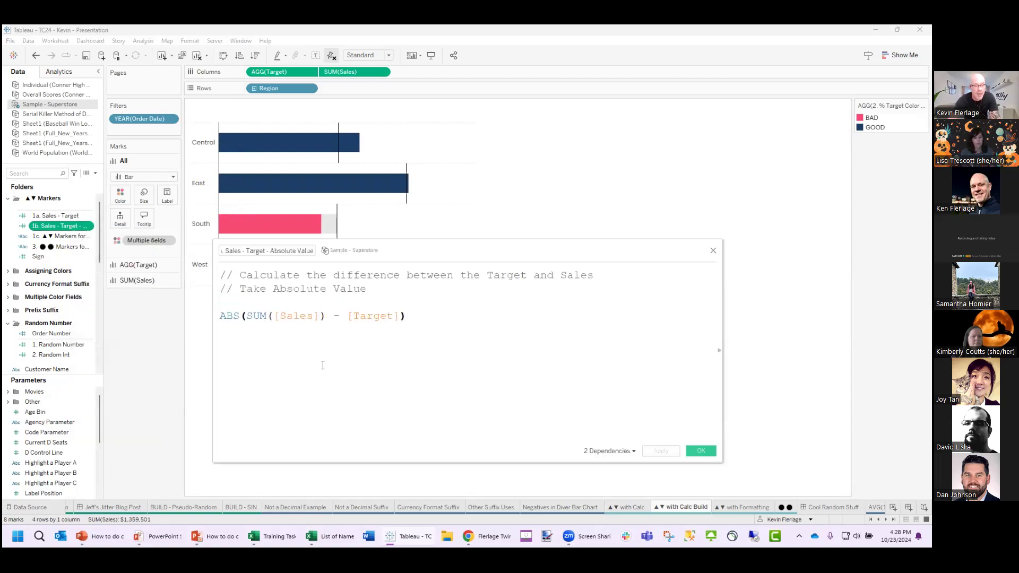
triple_click(413, 319)
click(433, 352)
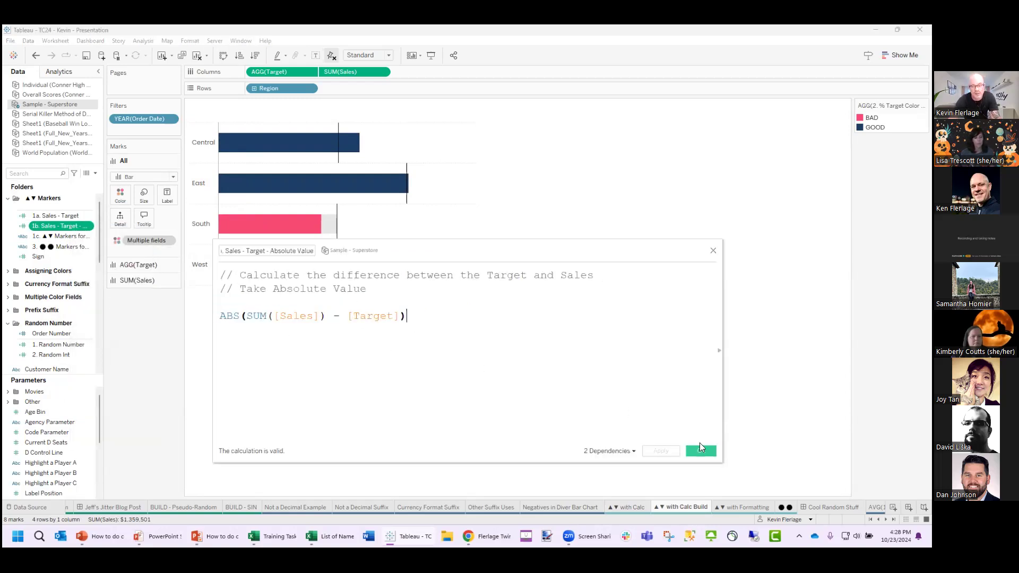
click(700, 451)
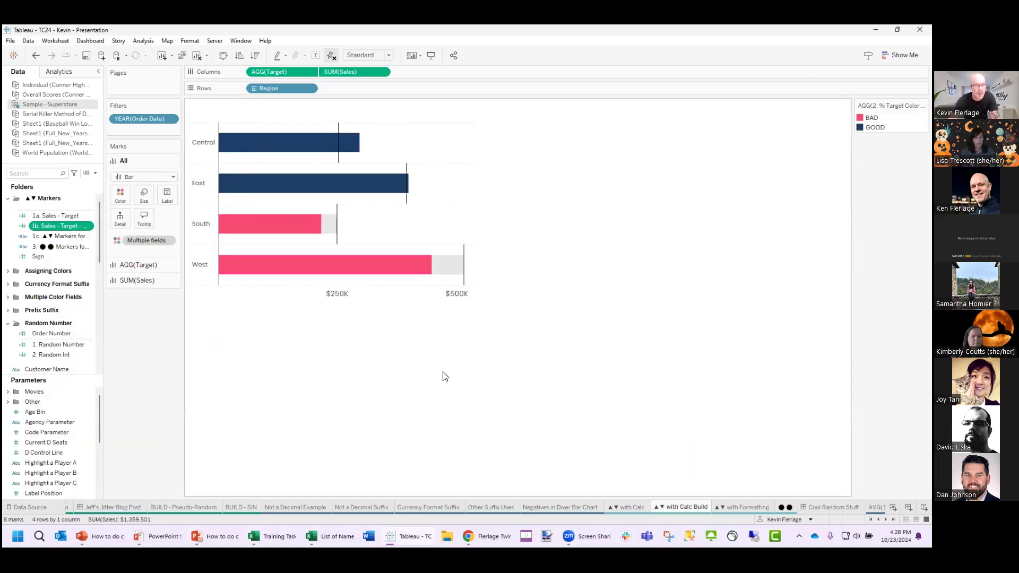
- Examine each condition and its ▲ or ▼ result in the 1c. ▲▼ Markers for Sales vs Target calculation
right_click(79, 237)
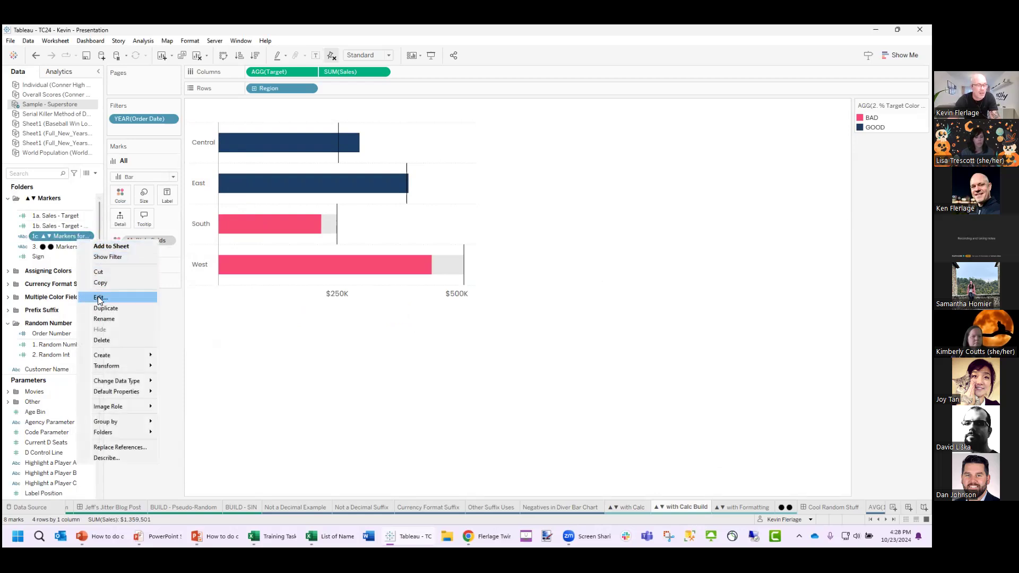
click(100, 298)
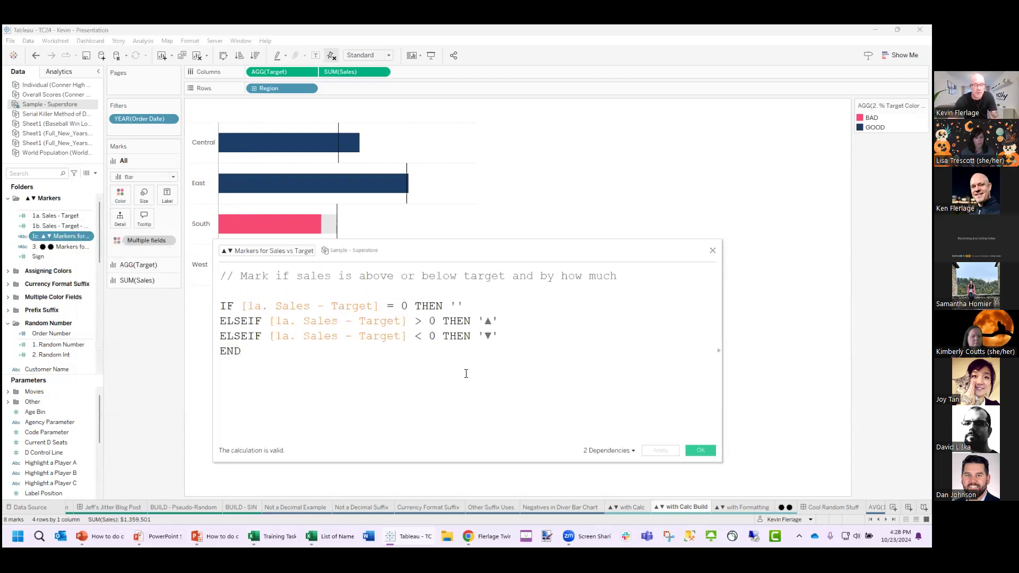
drag(492, 319, 487, 335)
click(511, 354)
drag(393, 303, 238, 302)
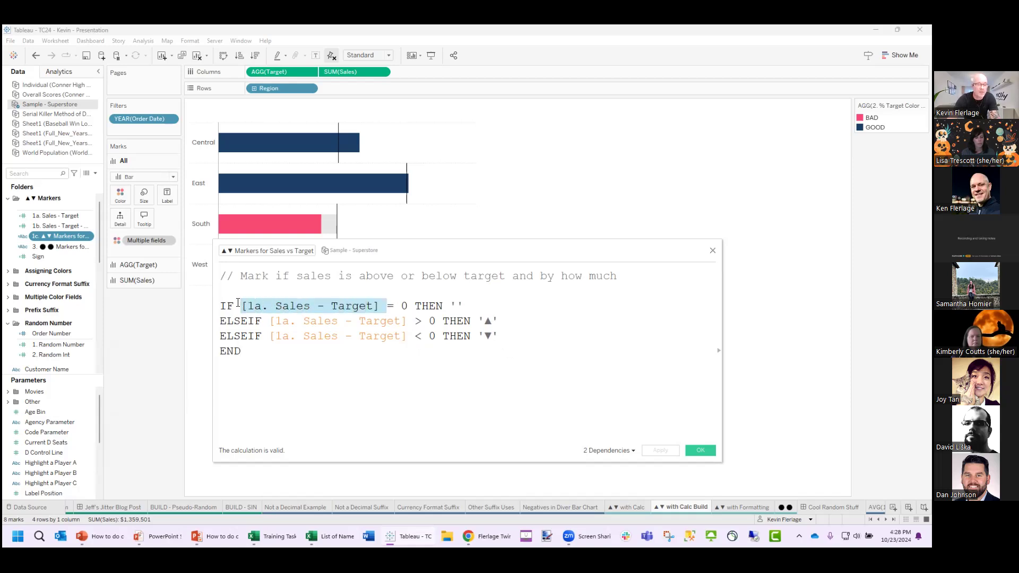
click(458, 306)
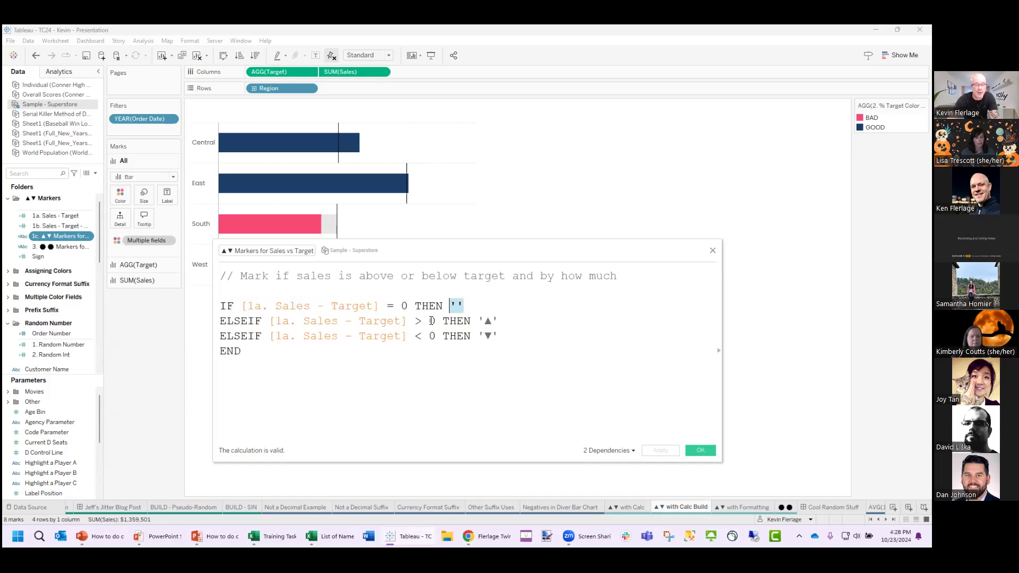
drag(424, 321, 429, 321)
drag(498, 321, 422, 336)
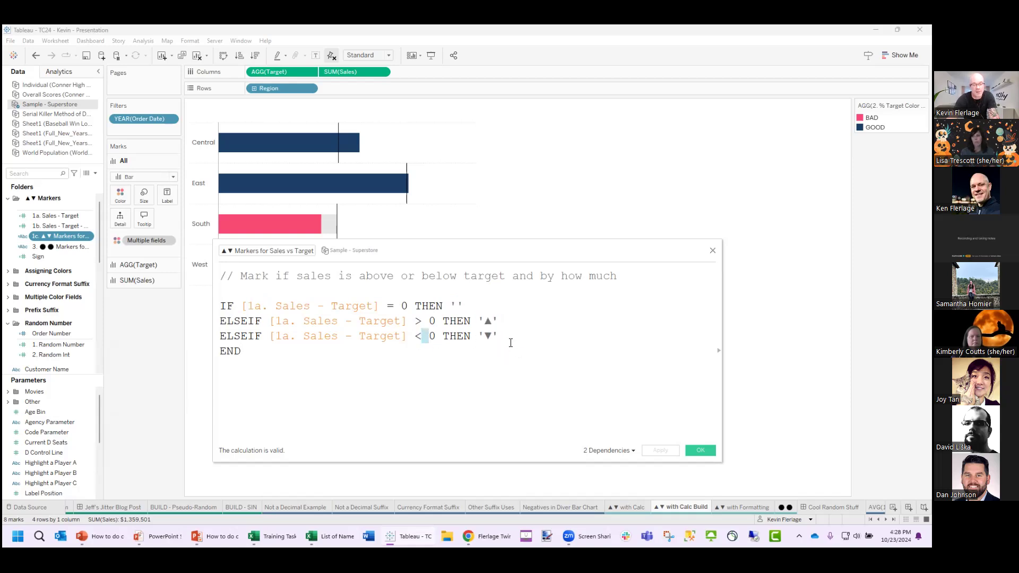
drag(498, 336, 477, 336)
click(520, 367)
click(708, 450)
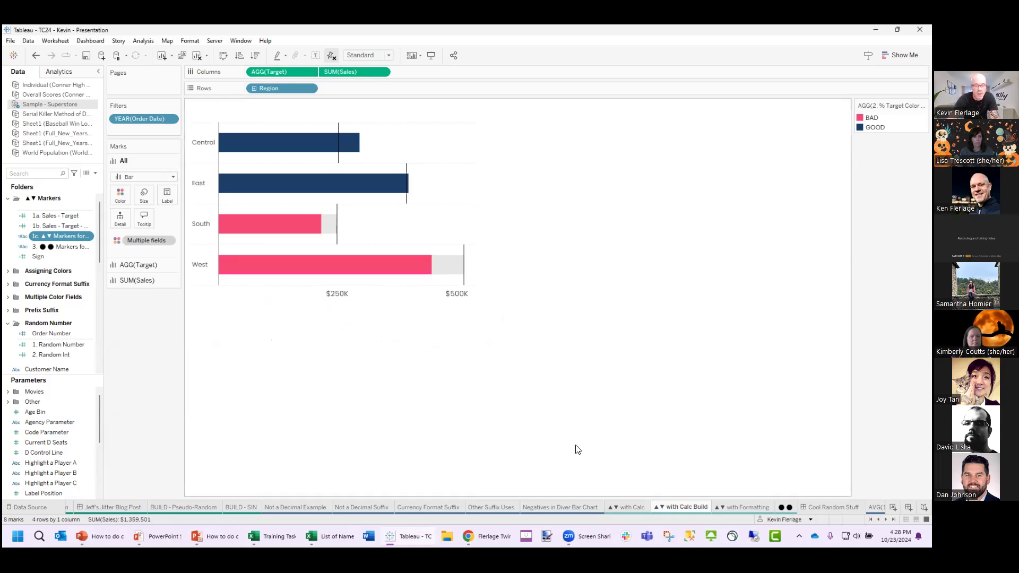
- Add the 1b. Sales - Target absolute value and the 1c. ▲▼ Markers field as labels on the SUM(Sales) bars
ctrl+click(85, 247)
shift+click(78, 227)
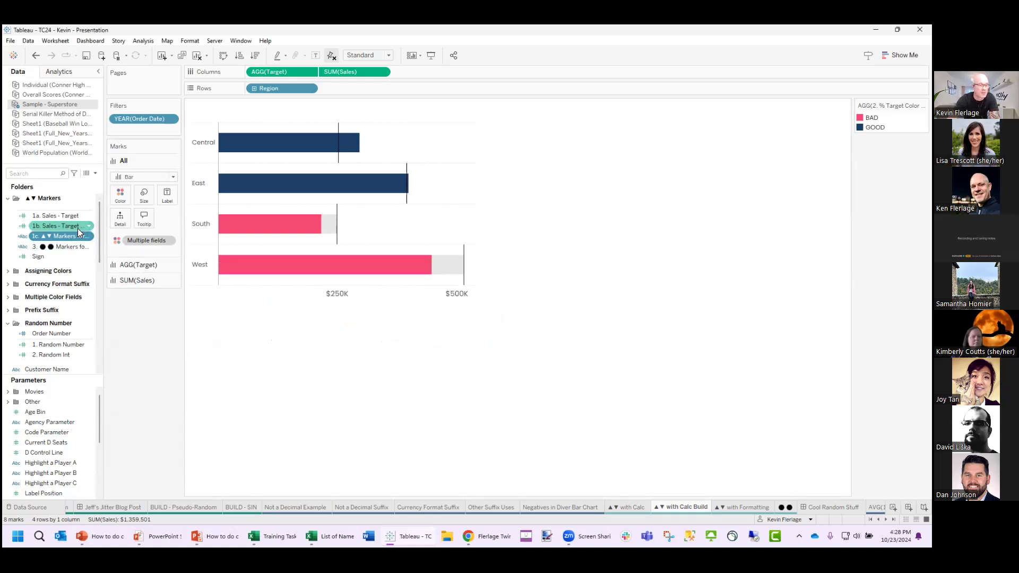
click(137, 281)
drag(62, 225, 157, 233)
drag(176, 287, 172, 288)
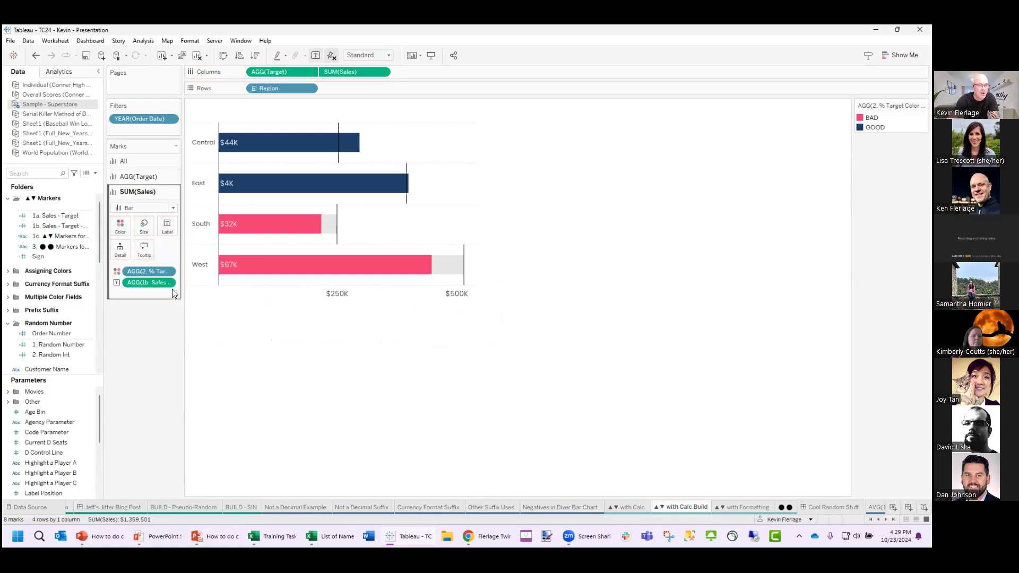
drag(53, 236, 167, 228)
- Edit the SUM(Sales) label text so the ▲▼ marker field comes before the absolute difference on the same line
click(167, 227)
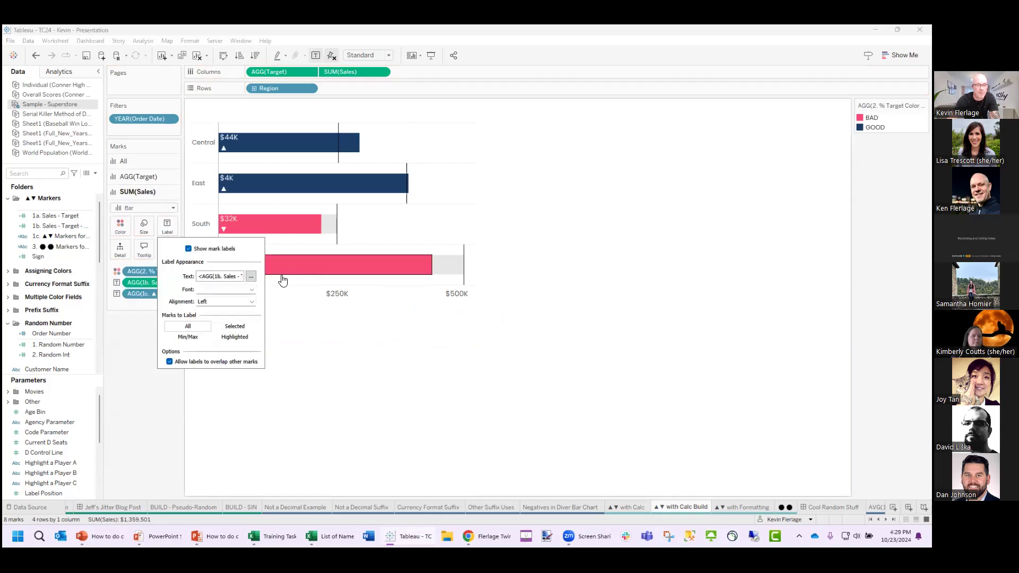
click(251, 276)
drag(499, 230, 306, 229)
key(ctrl+c)
key(Delete)
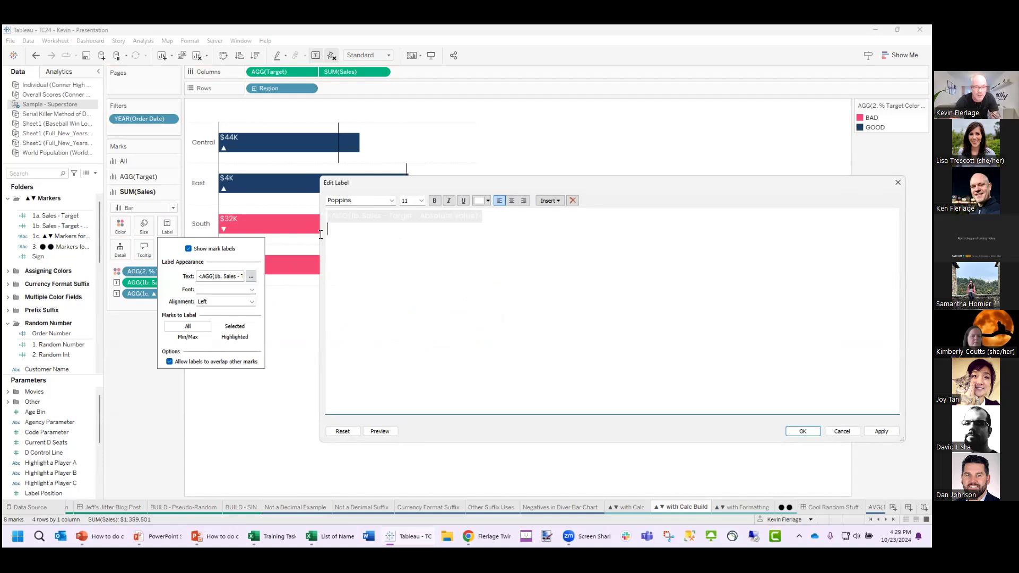
key(ctrl+v)
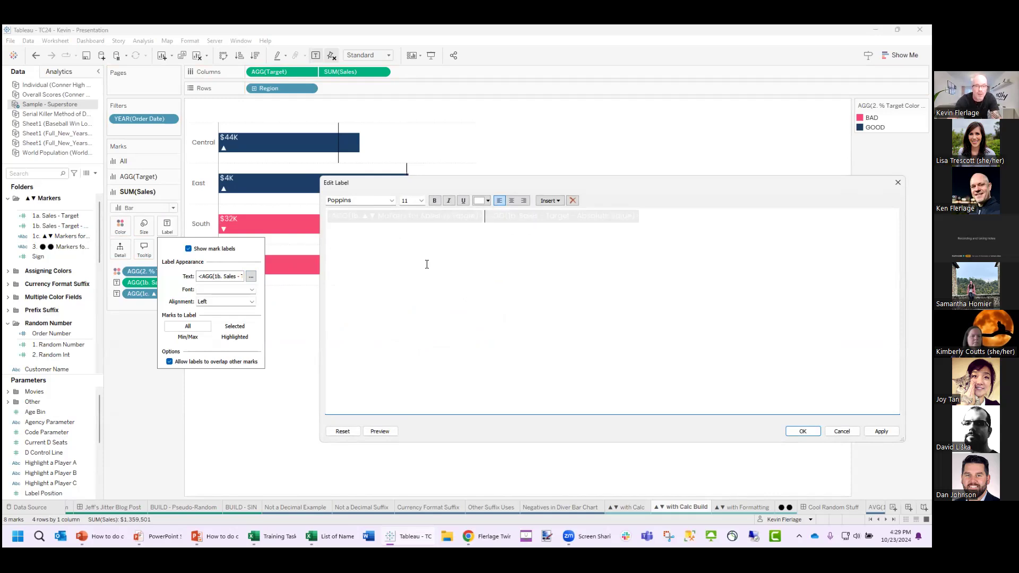
click(802, 431)
click(277, 482)
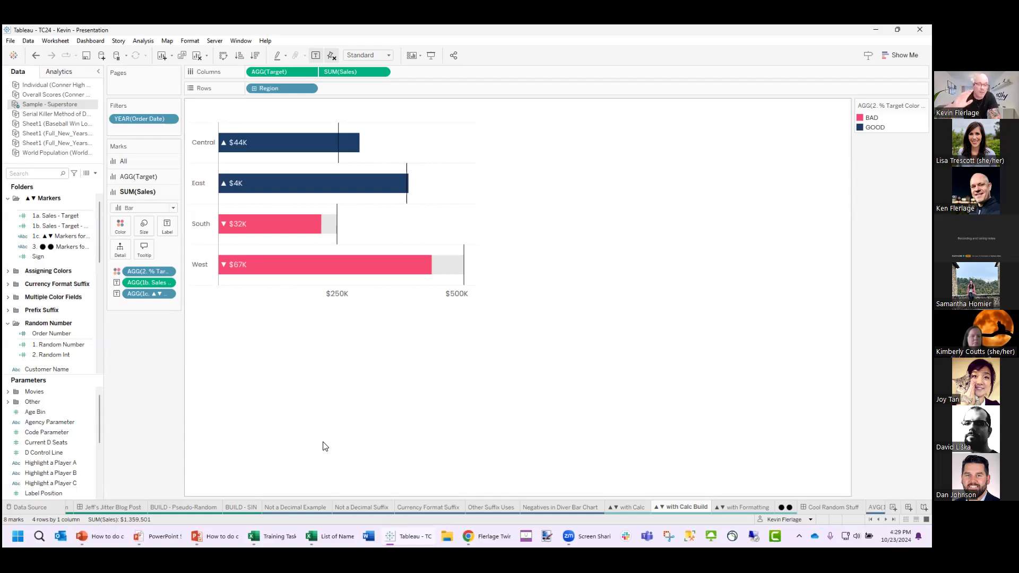
- Open the ▲▼ with Formatting sheet and show the marks settings for the SUM(Sales) bars
click(728, 506)
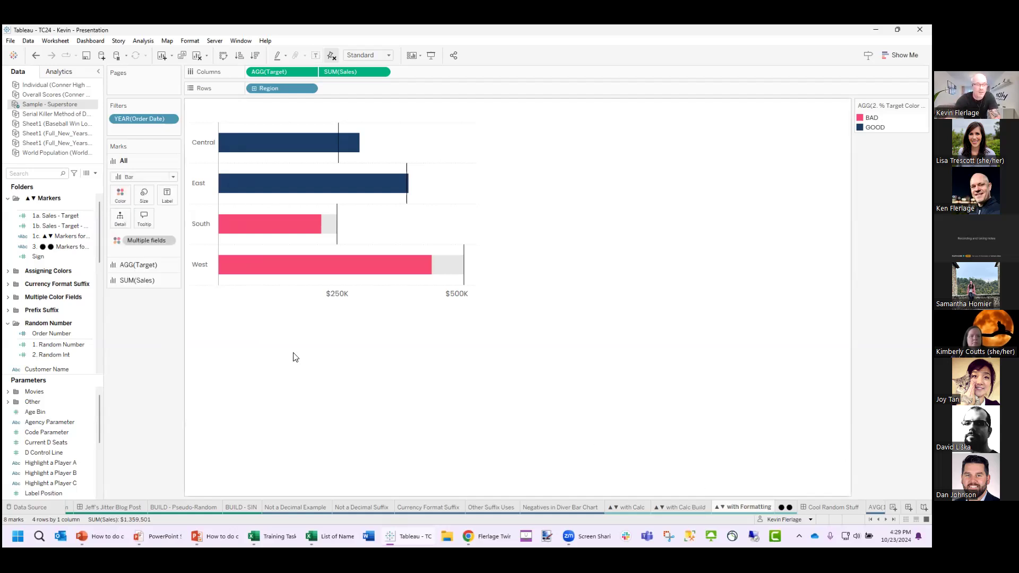
click(35, 227)
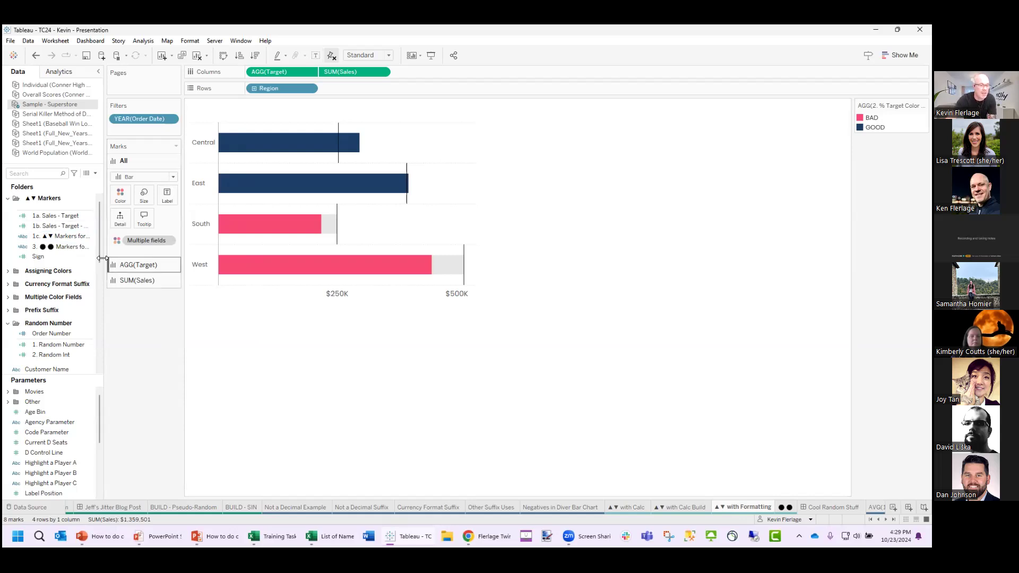
click(137, 281)
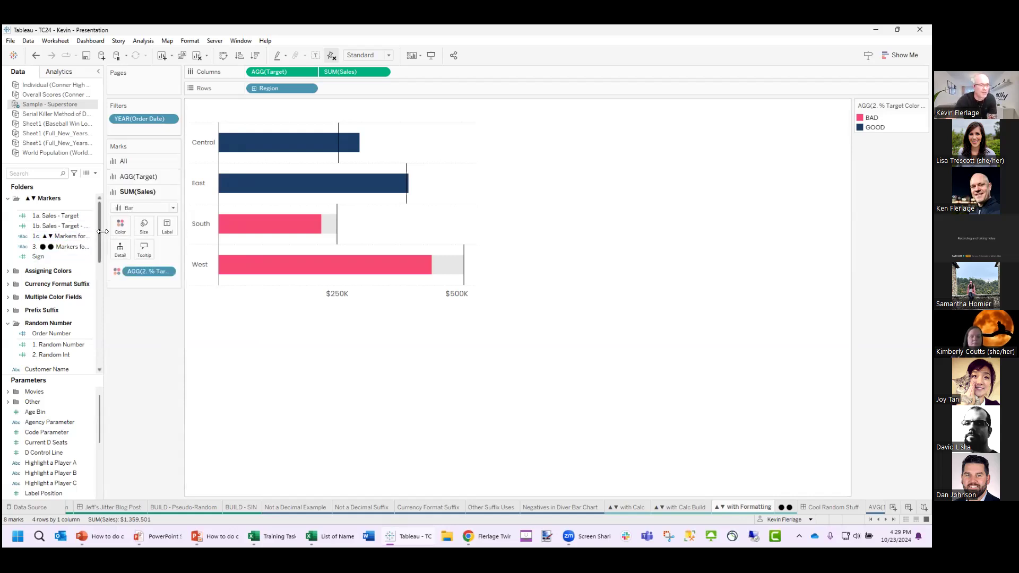
click(95, 227)
right_click(87, 227)
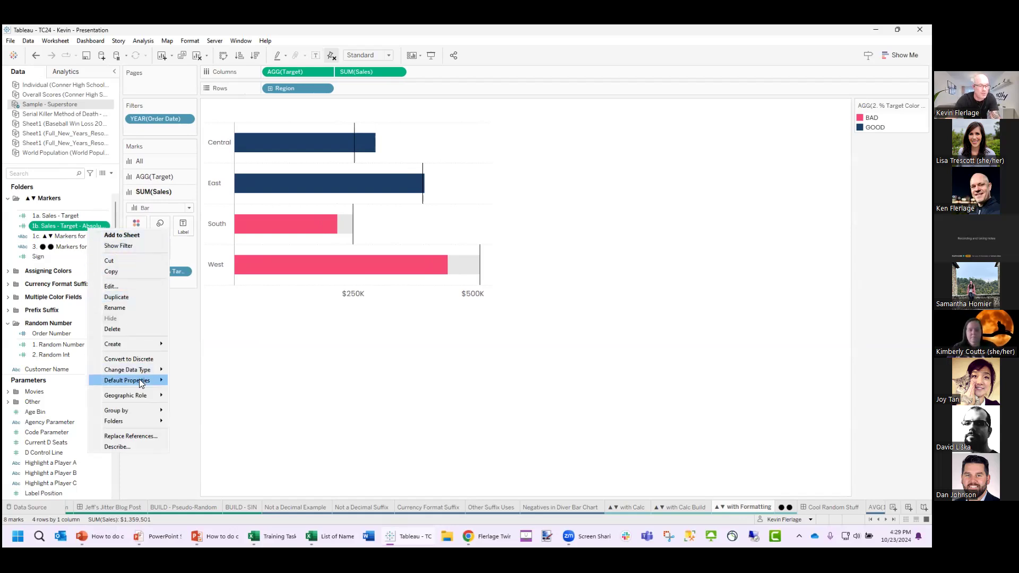
mouse_move(139, 380)
click(170, 348)
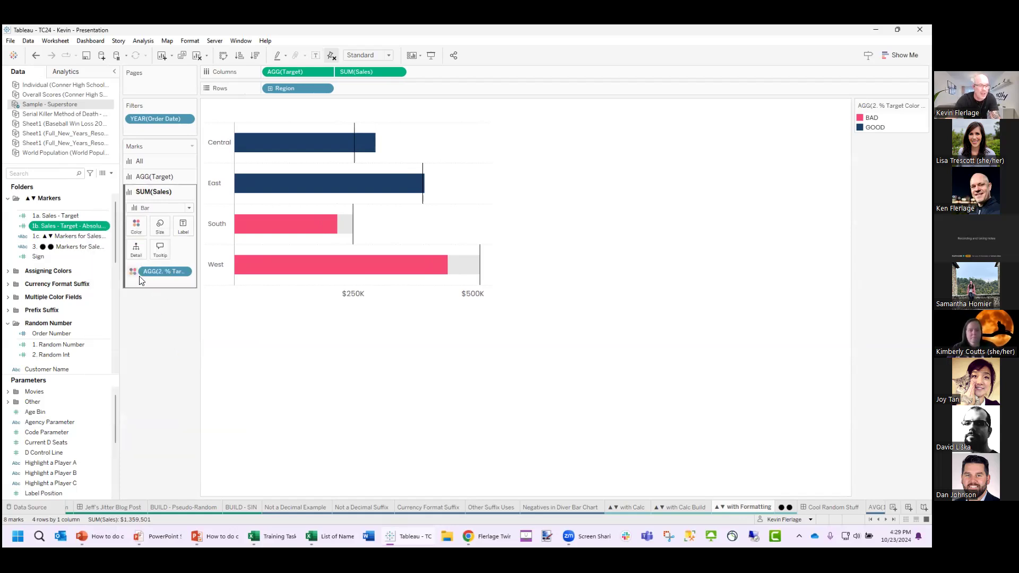
- Open the default number format of the 1a. Sales - Target field and switch it to its custom format code
ctrl+click(64, 216)
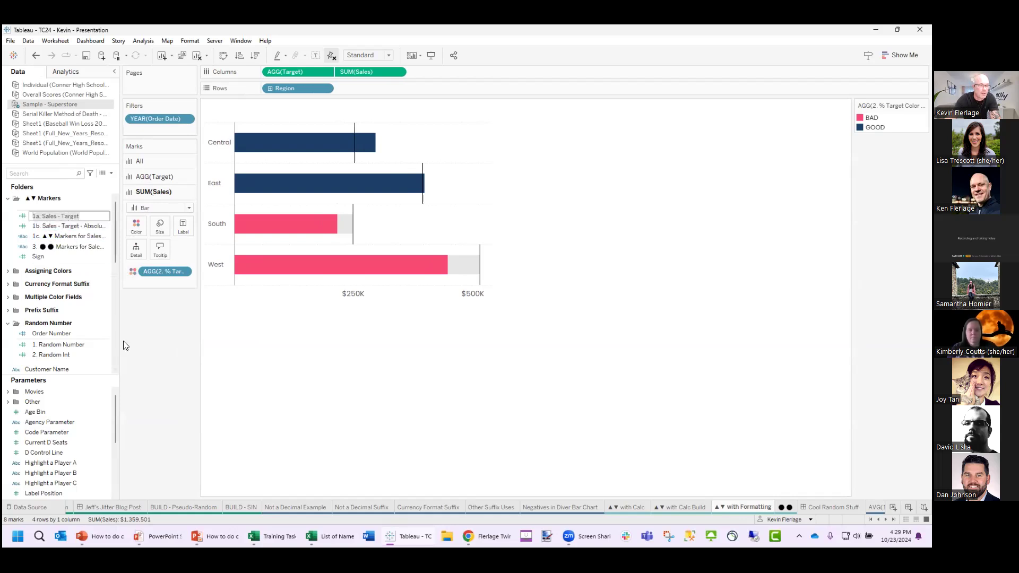
click(61, 216)
right_click(58, 219)
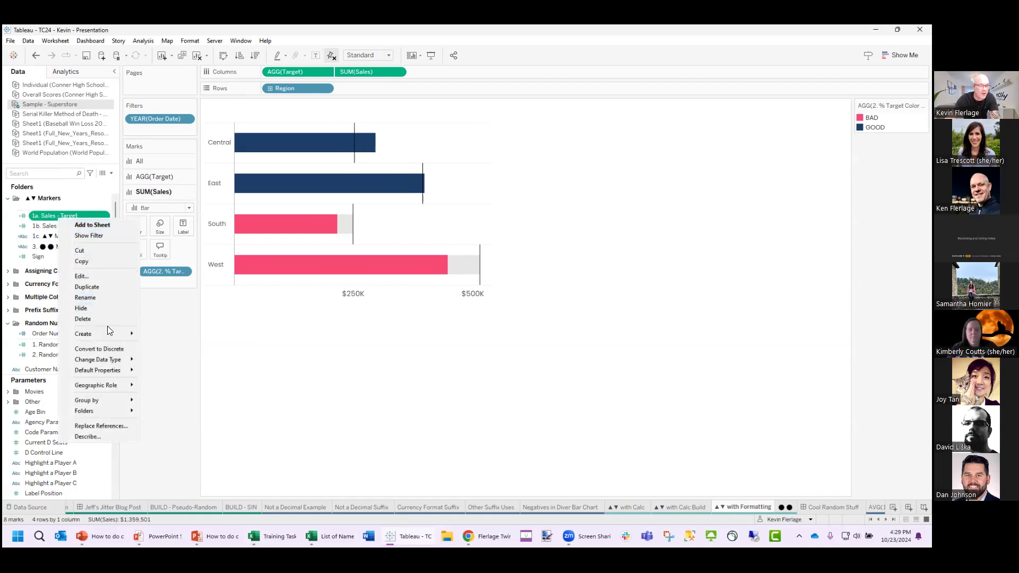
mouse_move(110, 370)
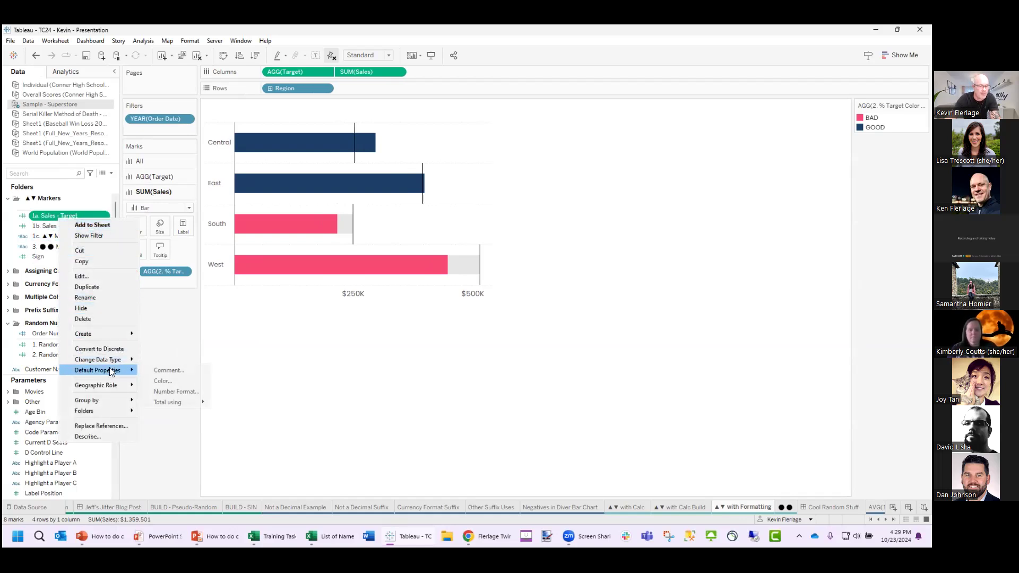
click(173, 390)
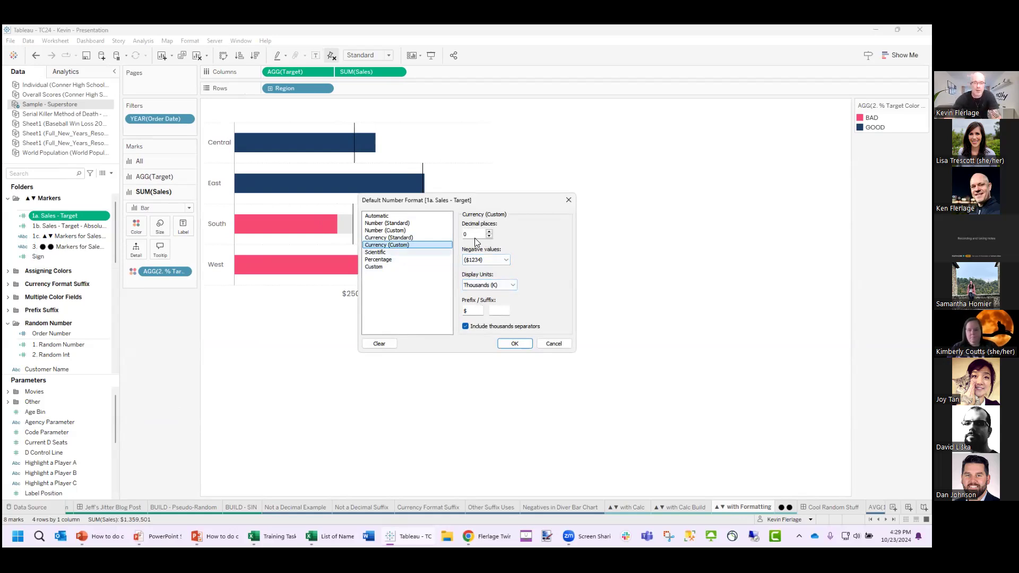
click(379, 267)
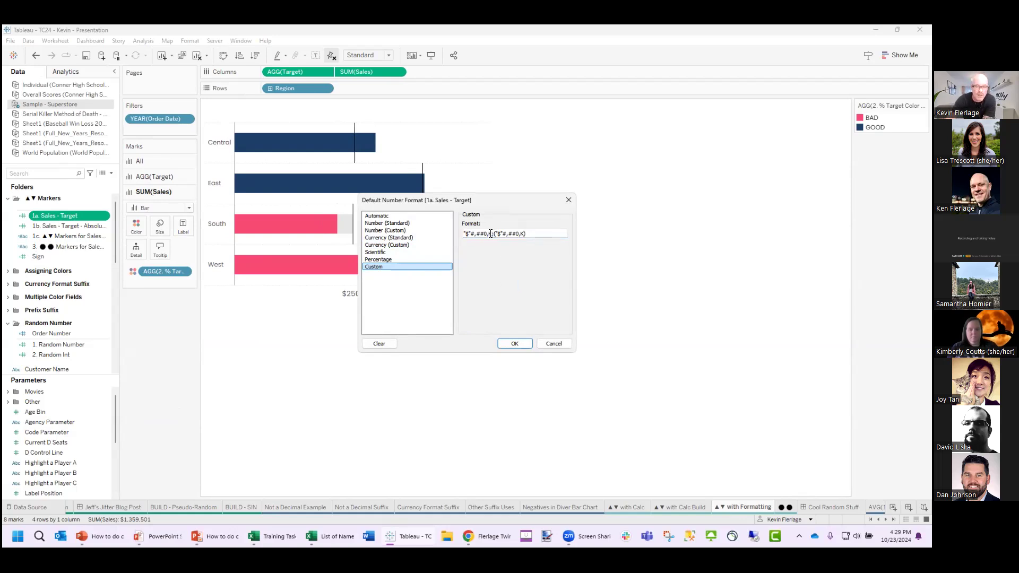
- Put ▲ before the positive part of the custom format, replace the negative part's parentheses with a leading ▼, and apply it
drag(490, 233, 463, 234)
click(506, 262)
drag(496, 229, 565, 245)
click(517, 252)
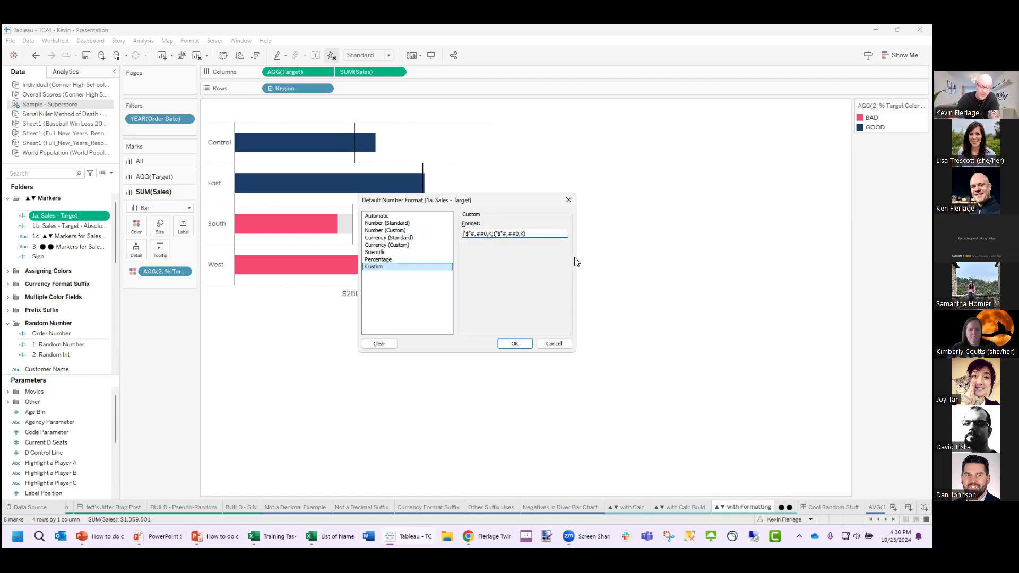
key(ctrl+v)
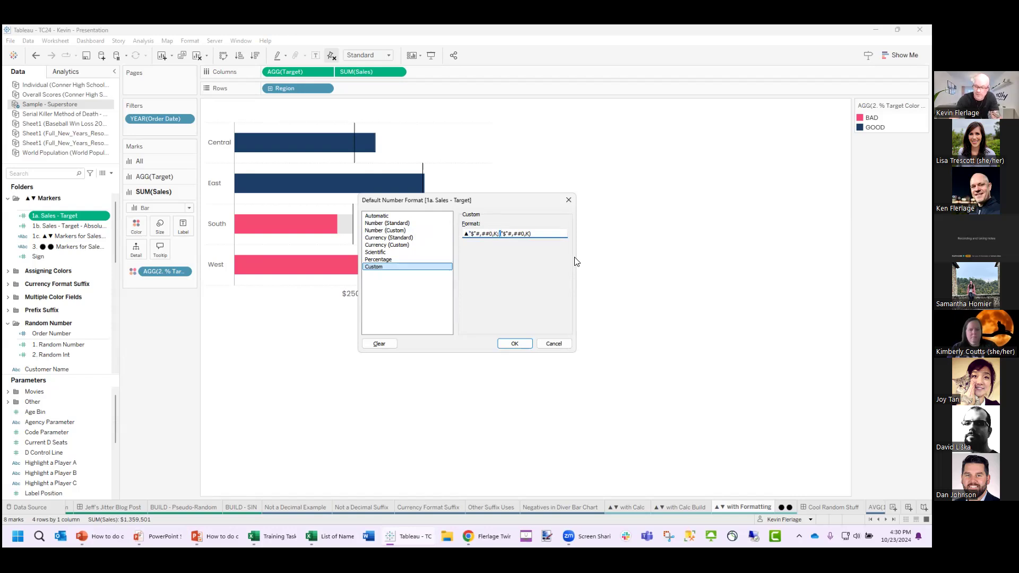
key(ctrl+v)
click(514, 343)
- Add the 1a. Sales - Target field as the label on the SUM(Sales) bars
click(78, 238)
click(64, 227)
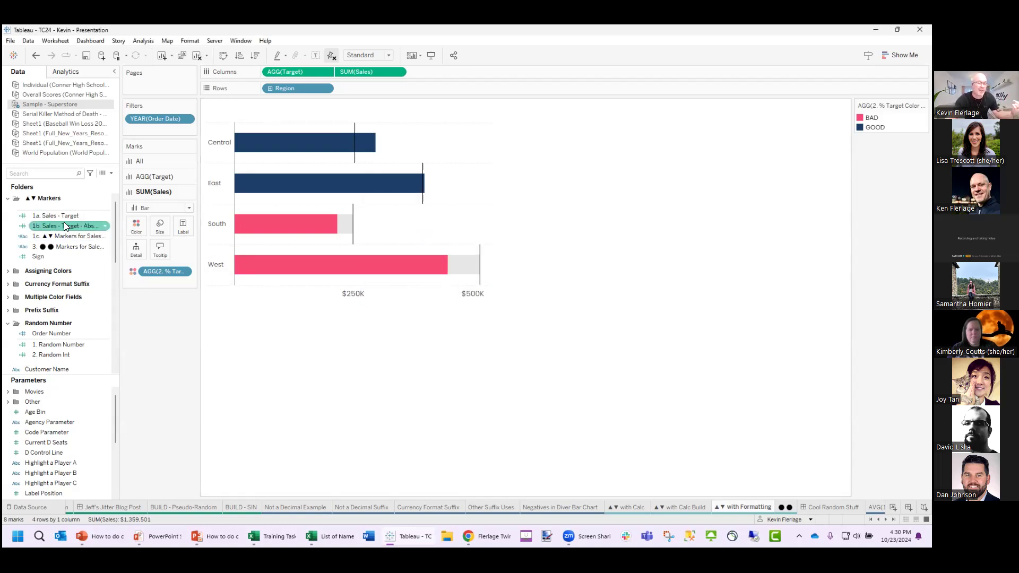
drag(64, 226, 181, 228)
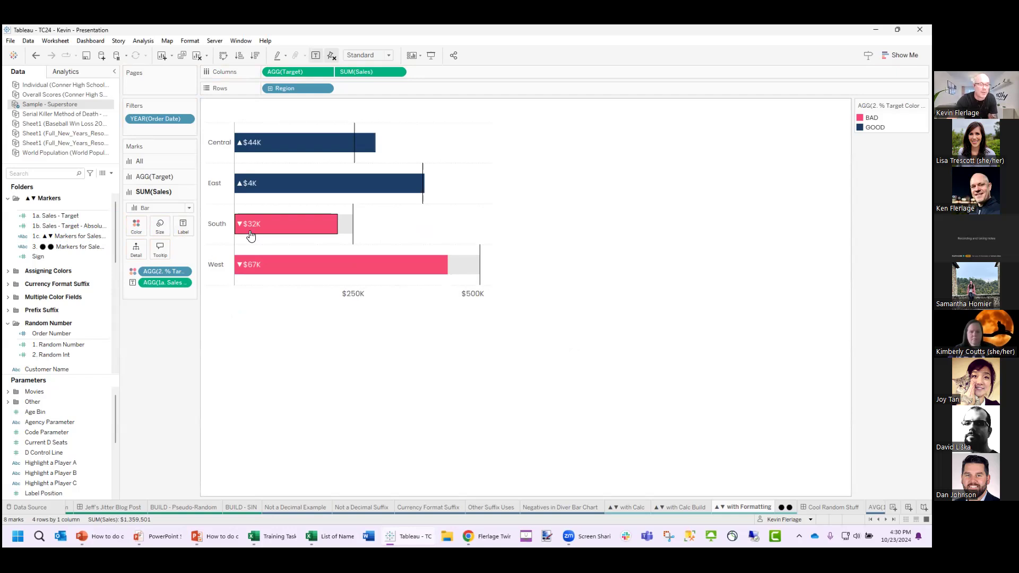
click(63, 236)
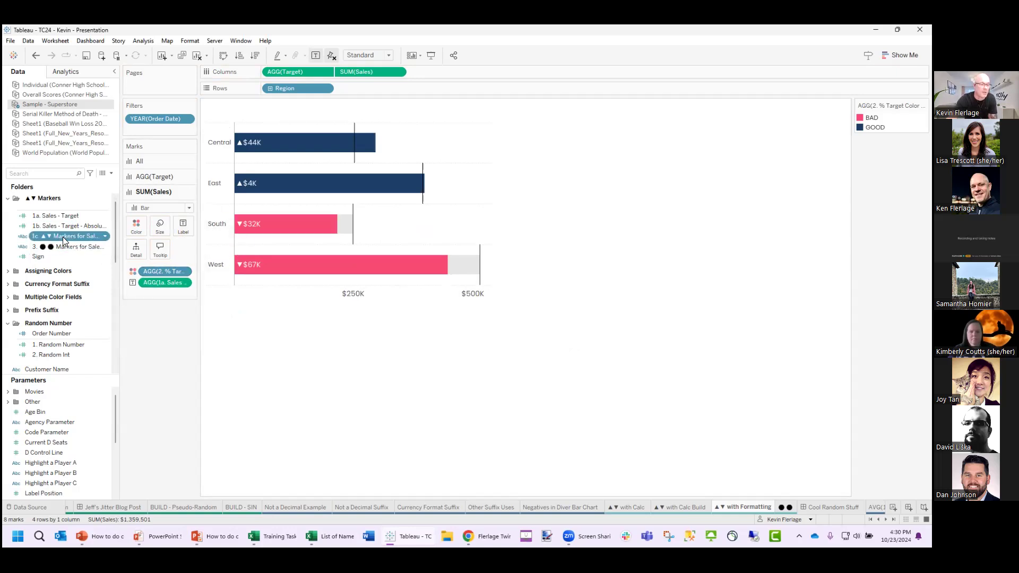
click(63, 226)
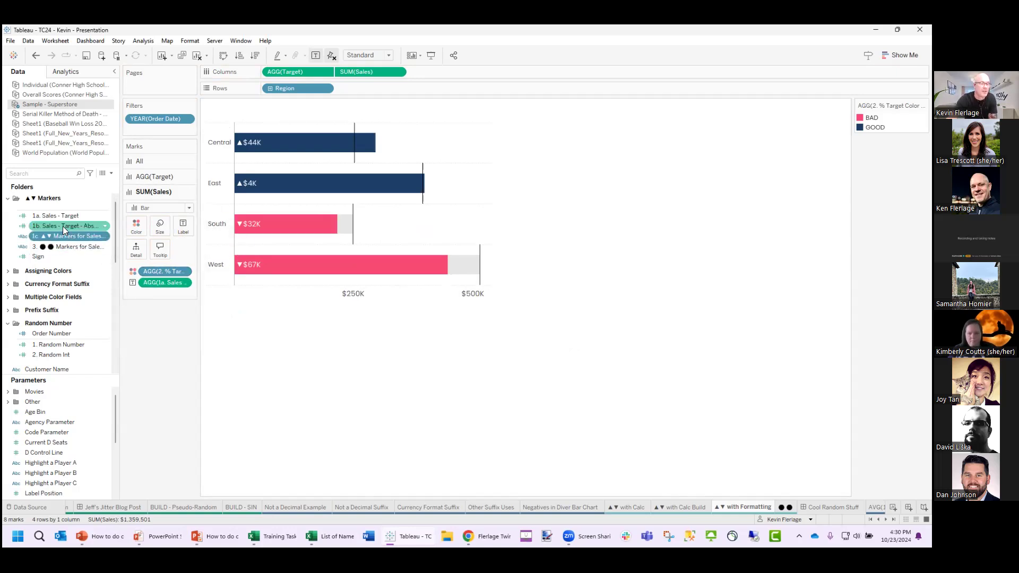
click(64, 216)
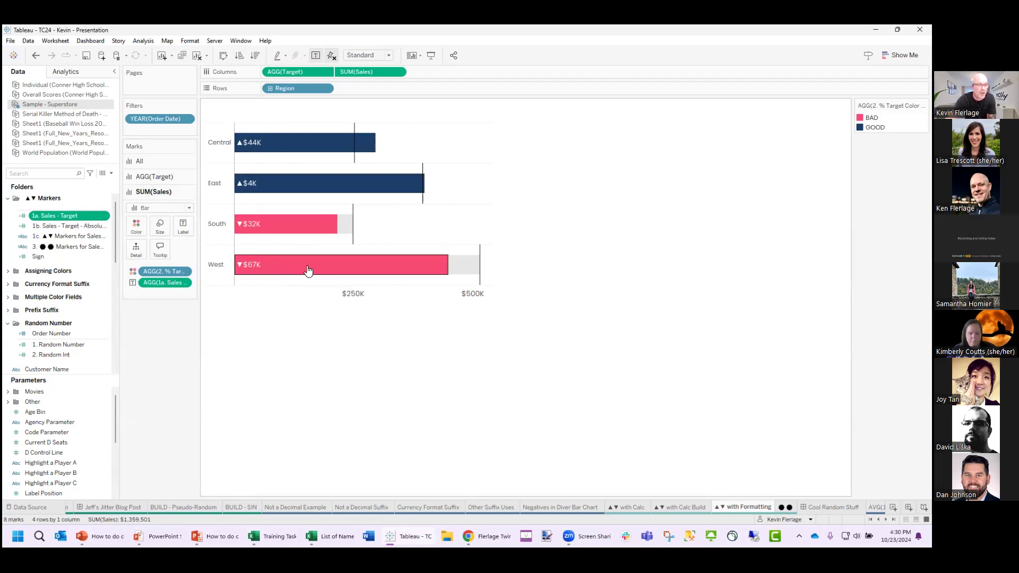
- Switch to the ●● sheet and examine the conditions and colored circle results in the 3. ●● Markers for Sales vs Target calculation
click(782, 509)
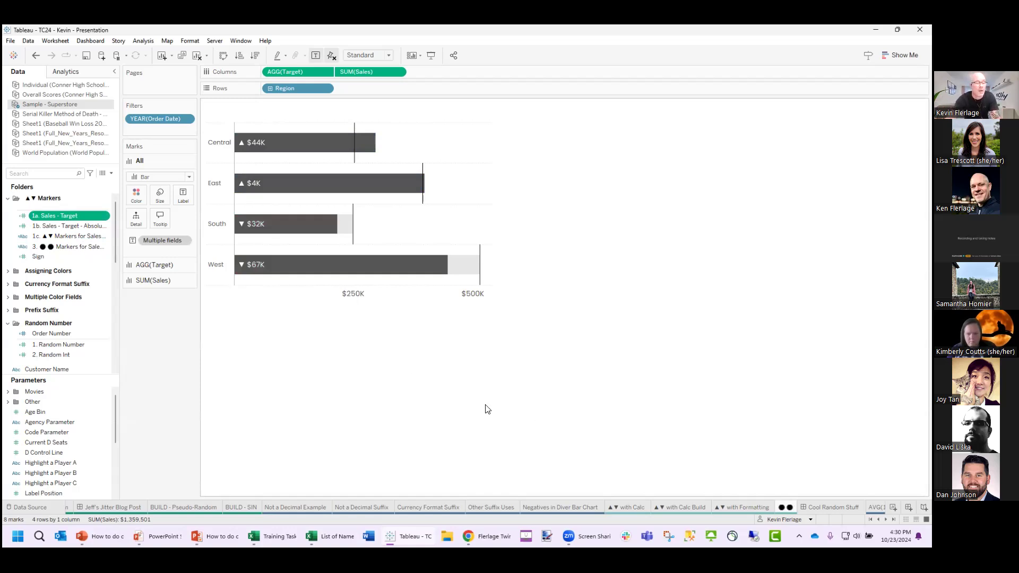
right_click(73, 249)
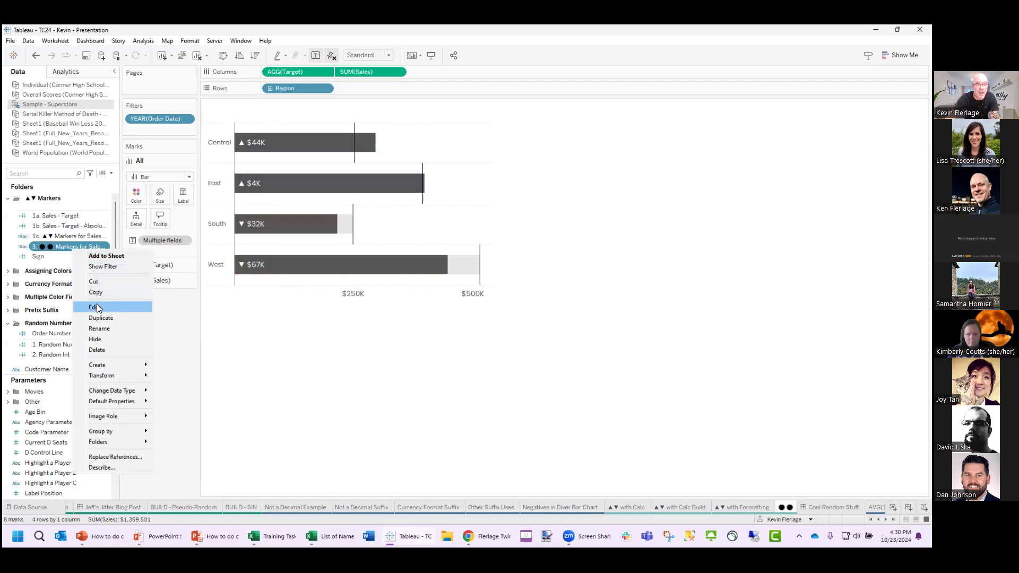
click(97, 308)
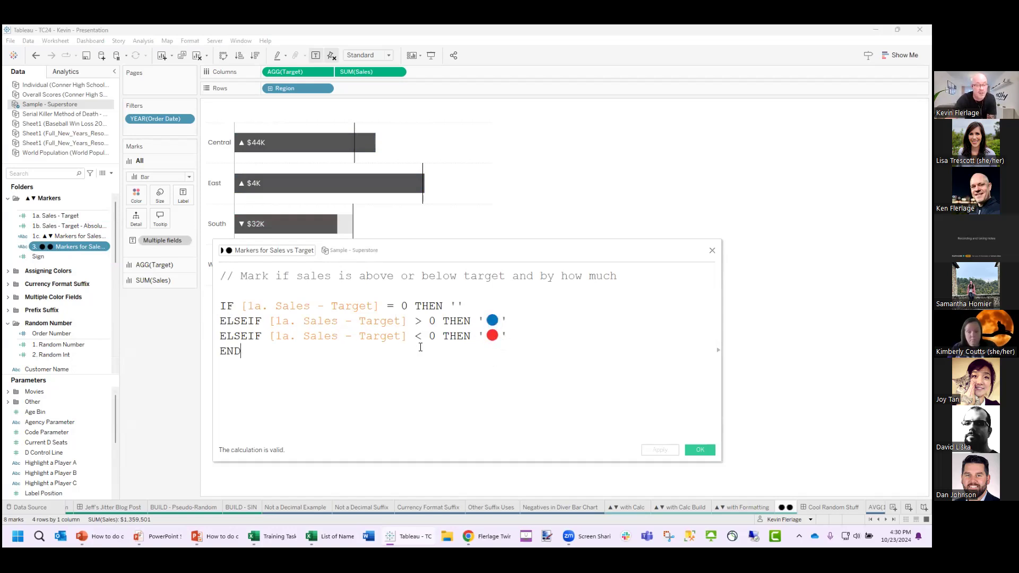
drag(507, 339, 455, 321)
click(507, 363)
click(354, 308)
click(389, 322)
double_click(492, 320)
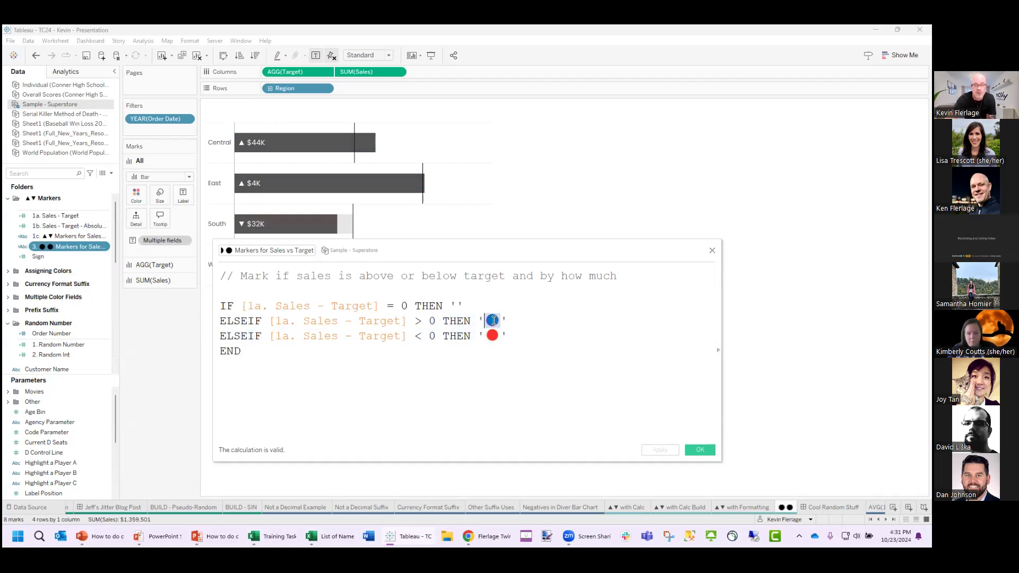
double_click(494, 335)
click(515, 369)
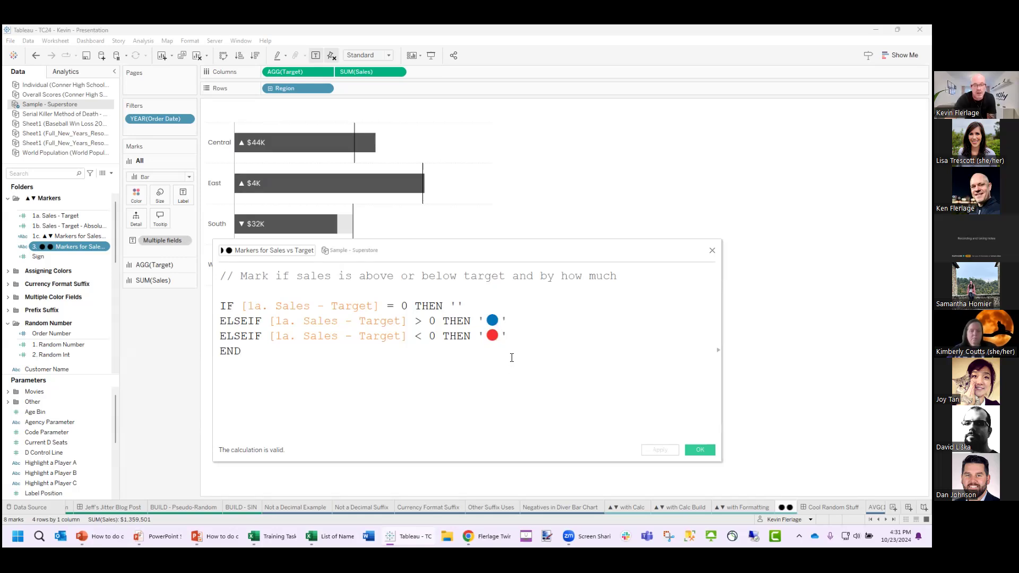
click(698, 450)
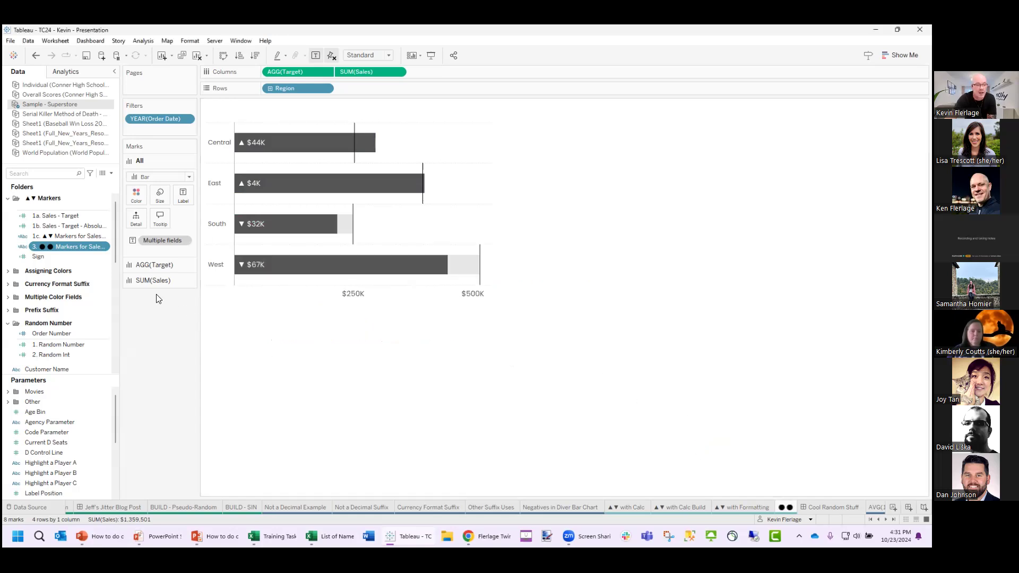
- Add the 3. ●● Markers field to the rows after Region and enlarge the chart rows so the bar labels fit
drag(76, 251, 393, 87)
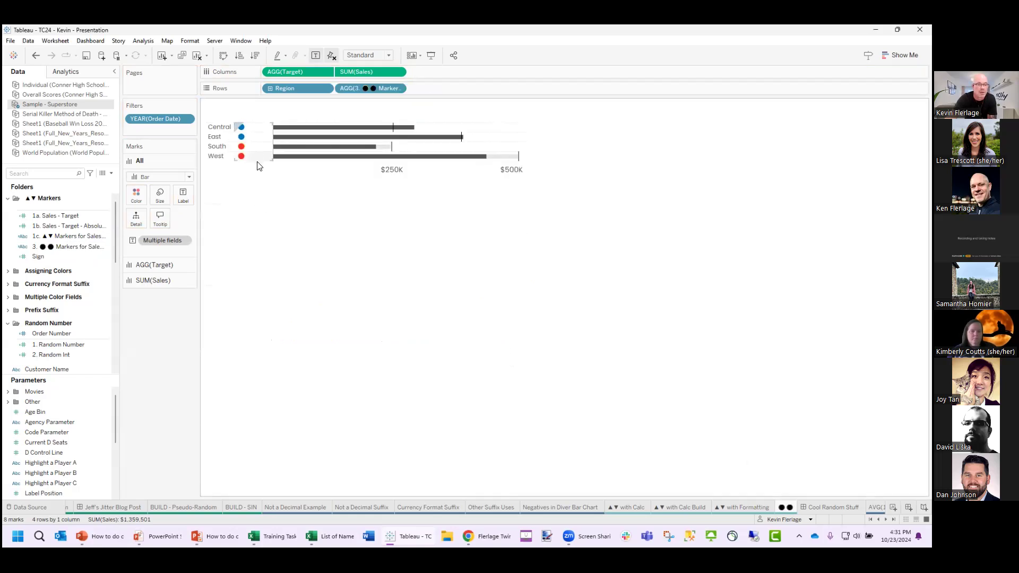
drag(261, 168, 307, 235)
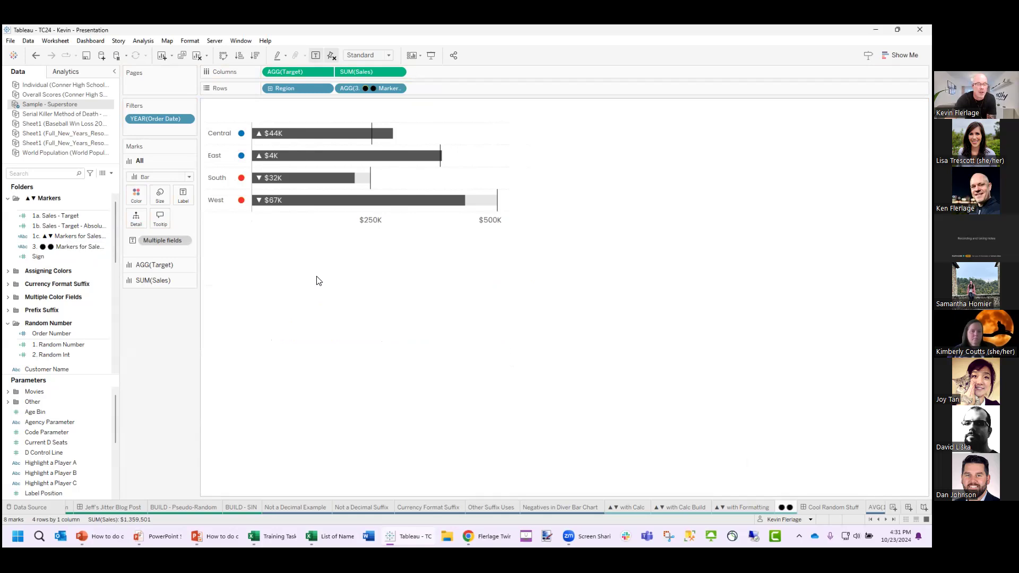
click(53, 247)
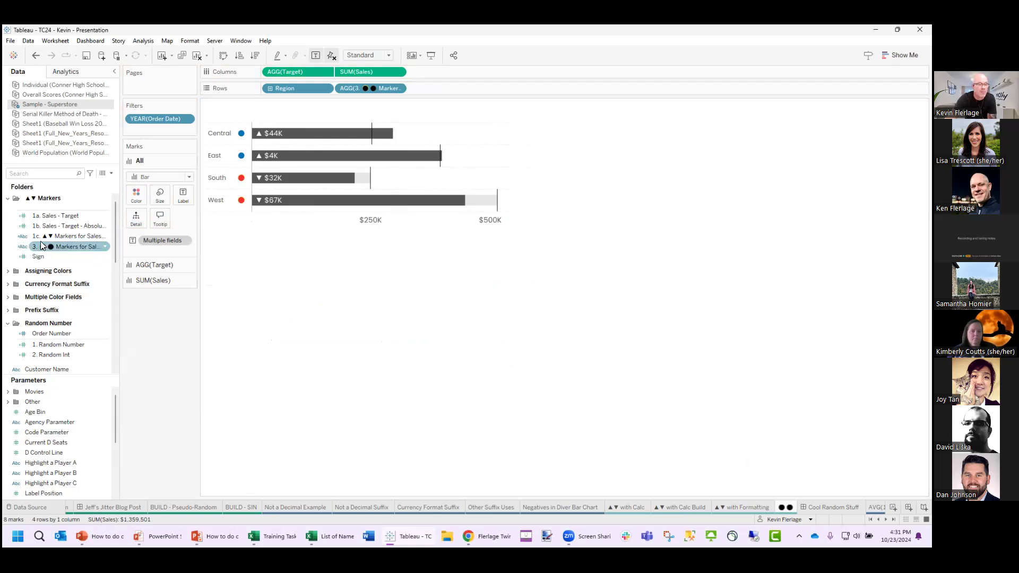
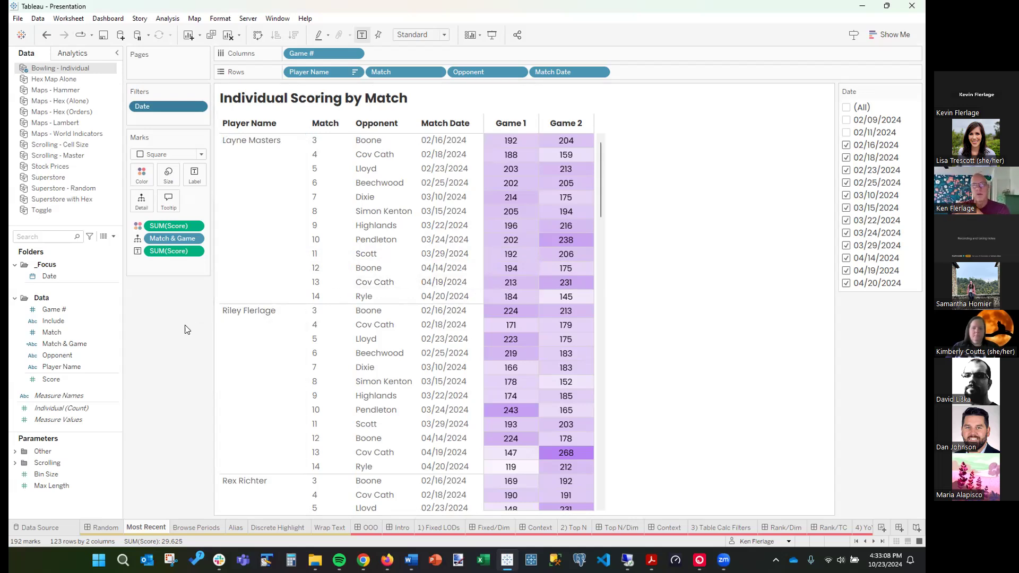
- Set the Date filter on Individual Scoring by Match to filter to the latest date value when the workbook is opened
double_click(154, 106)
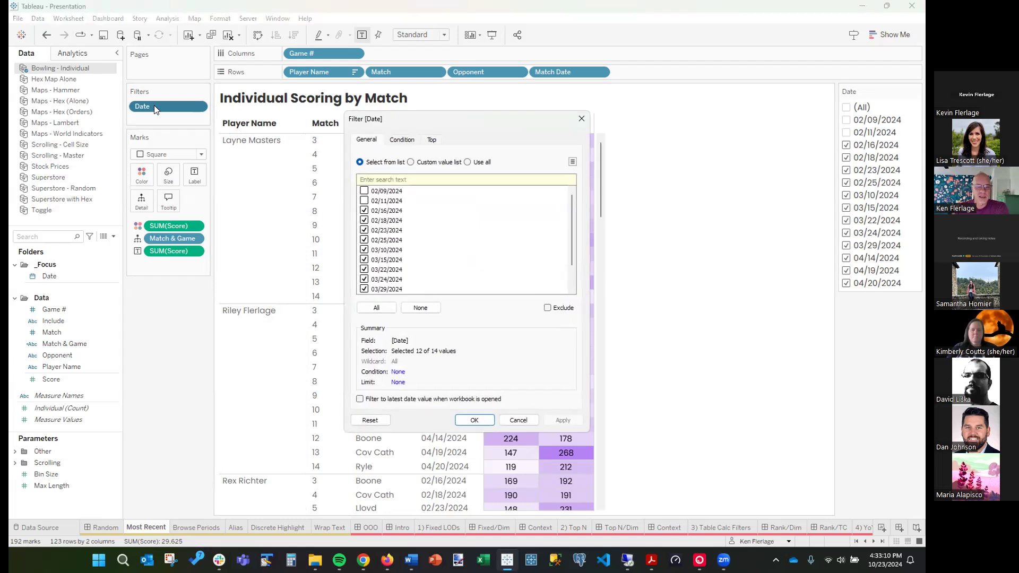
drag(414, 117, 413, 57)
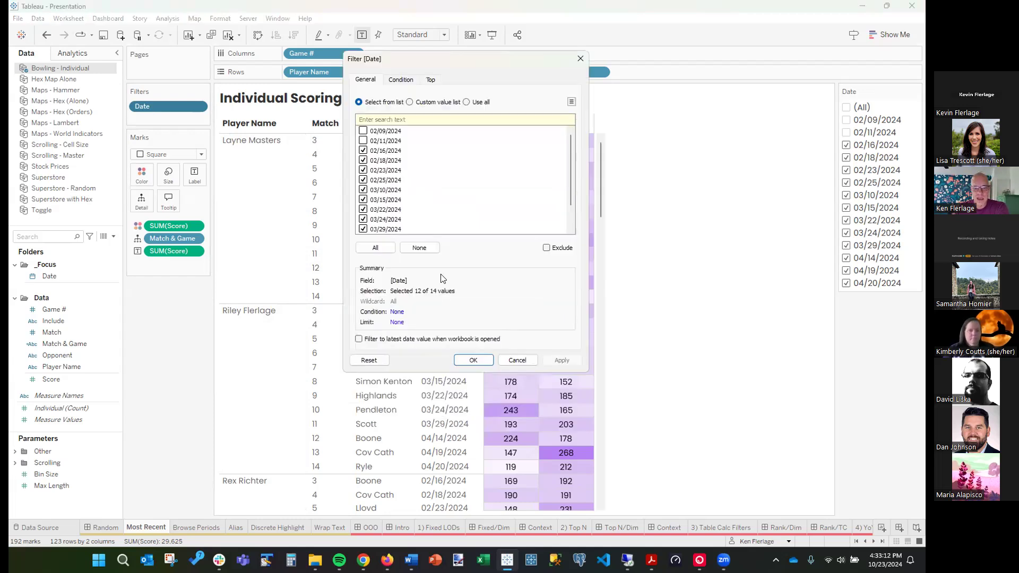
click(359, 340)
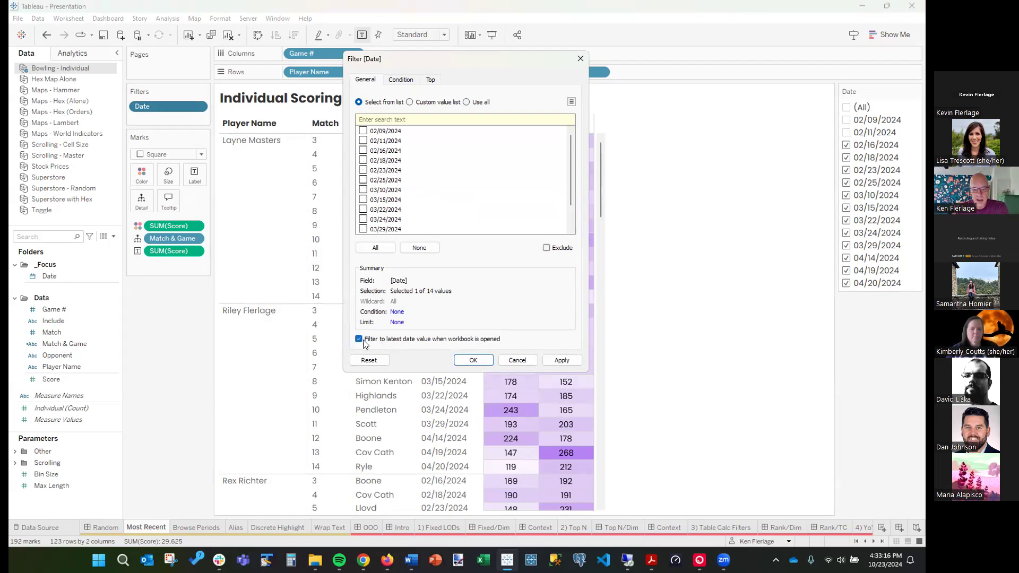
click(472, 361)
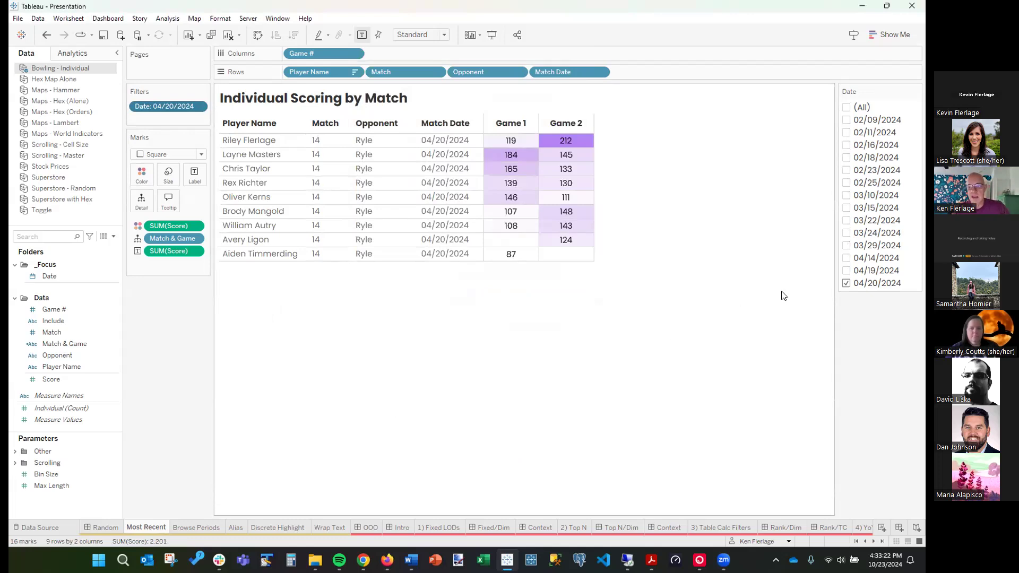
- Replace the Date filter with a Month / Year filter on Date that selects the latest date value when the workbook is opened
drag(169, 107, 288, 359)
drag(49, 276, 164, 110)
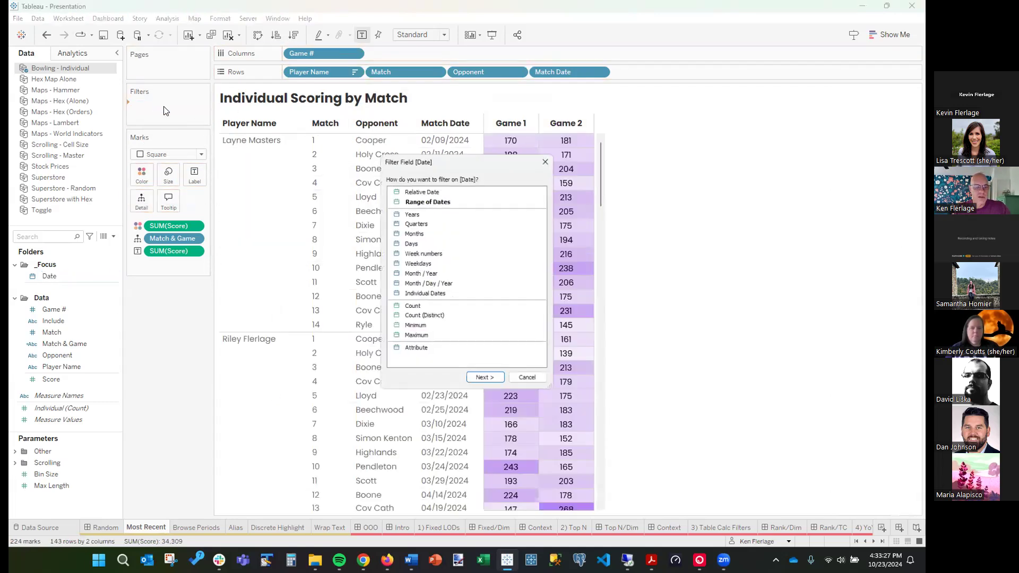
double_click(420, 273)
click(360, 400)
click(474, 419)
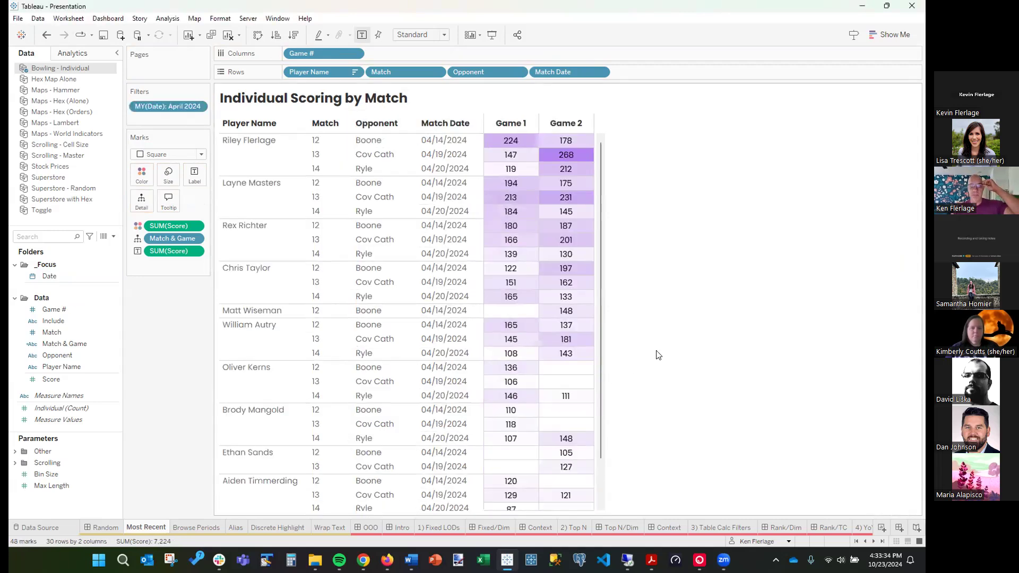
scroll(600, 304, down, 1)
scroll(596, 214, up, 1)
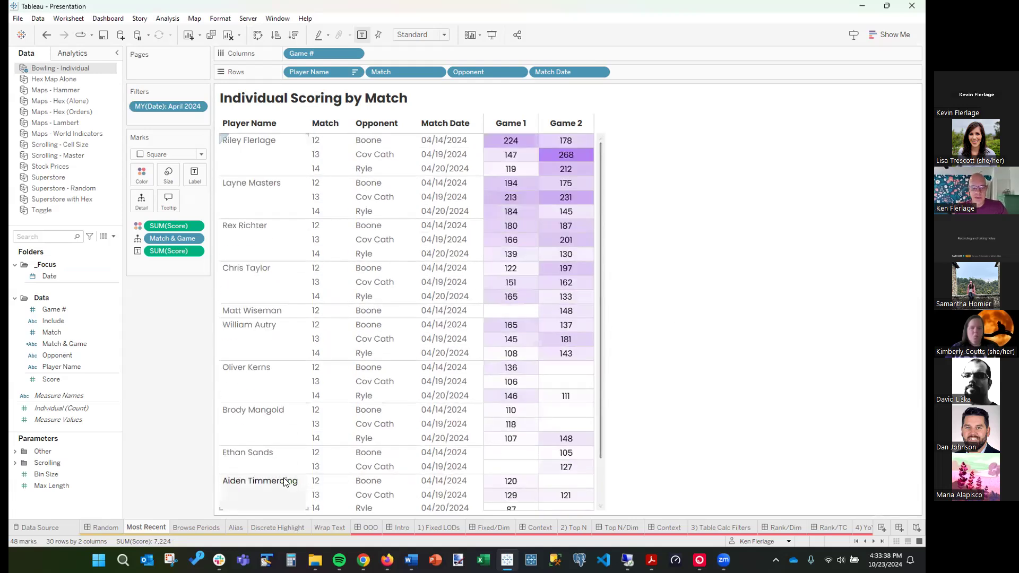
- Open the Browse Periods sheet with the Superstore Stock Prices chart
click(188, 527)
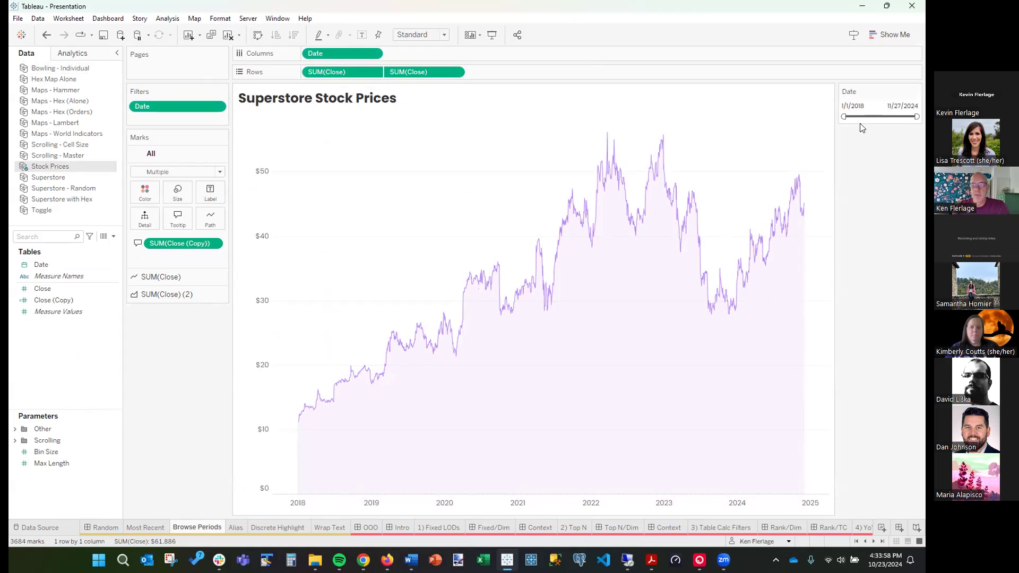
- Switch the Date filter to Browse Periods, try the 3m period, and leave the stock chart on 1m
mouse_move(844, 116)
mouse_down()
mouse_move(905, 116)
mouse_move(827, 116)
mouse_up()
click(916, 91)
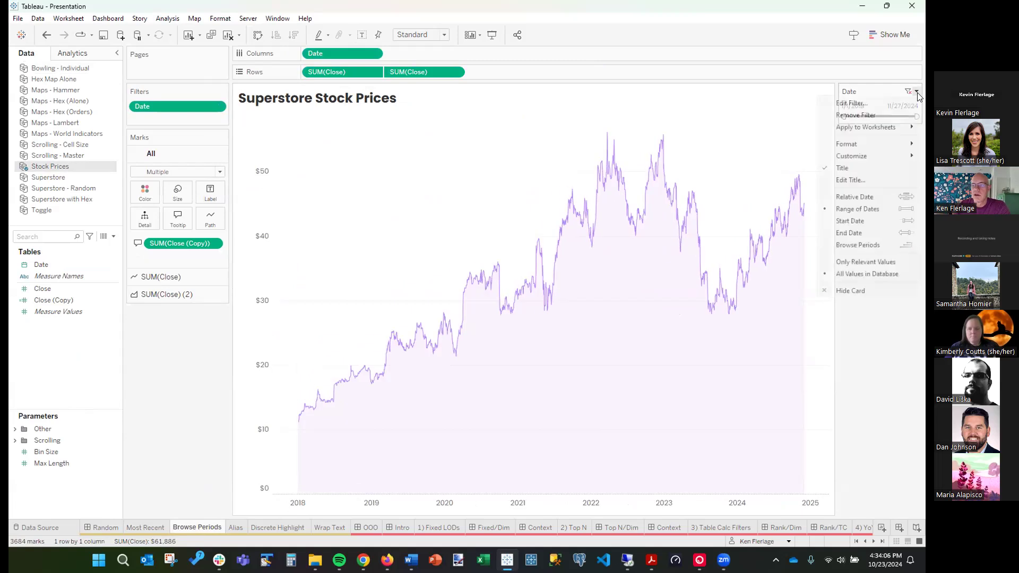
click(861, 247)
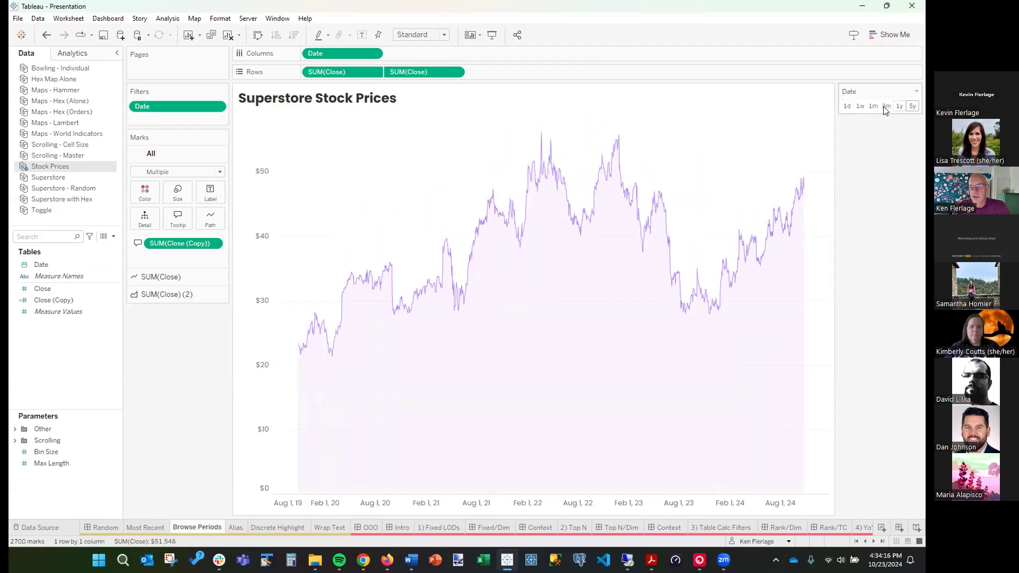
click(885, 107)
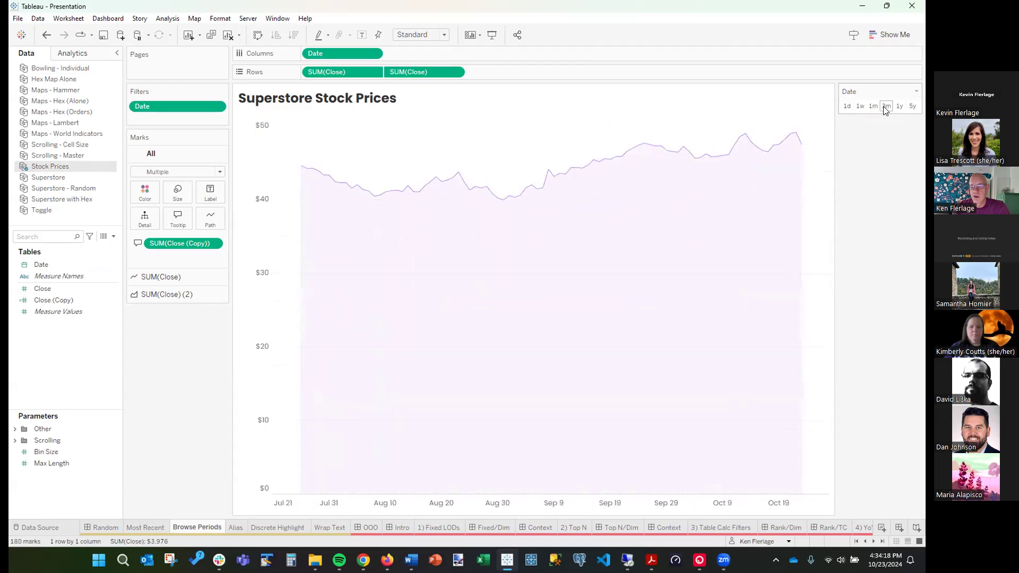
click(872, 107)
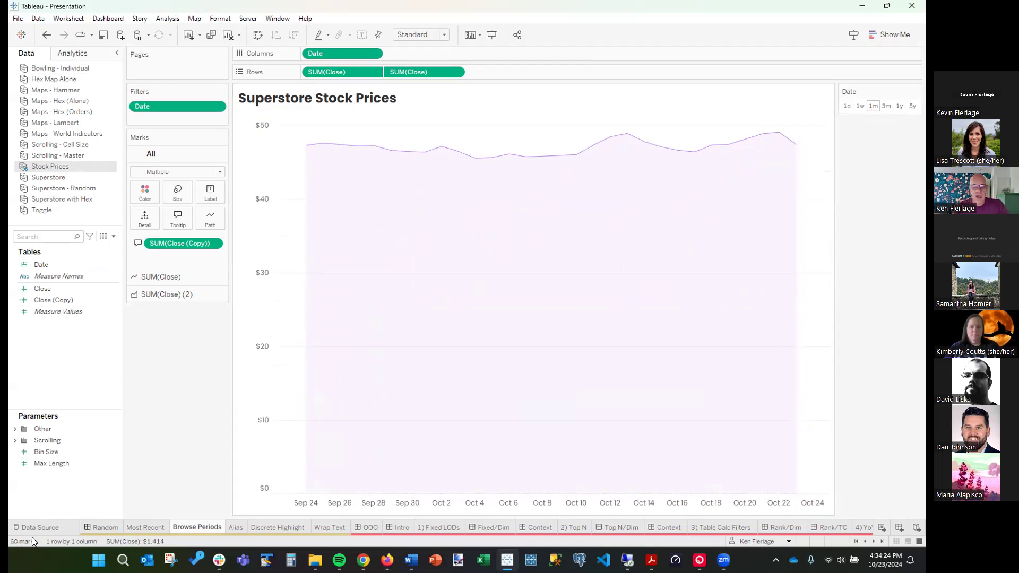
- On the Alias sheet, change the alias of the Count of Orders column header to # of Orders
click(232, 526)
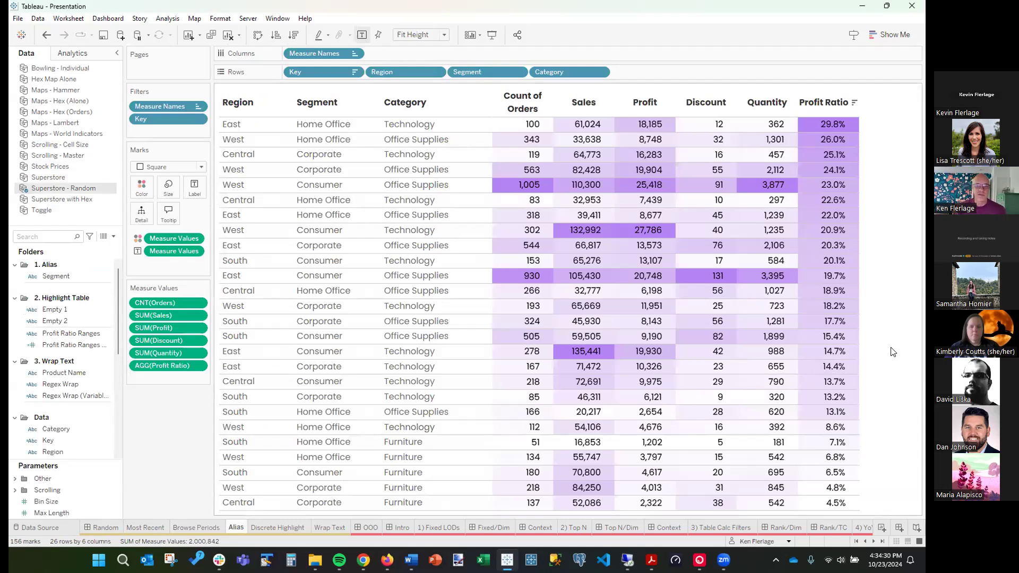
click(544, 139)
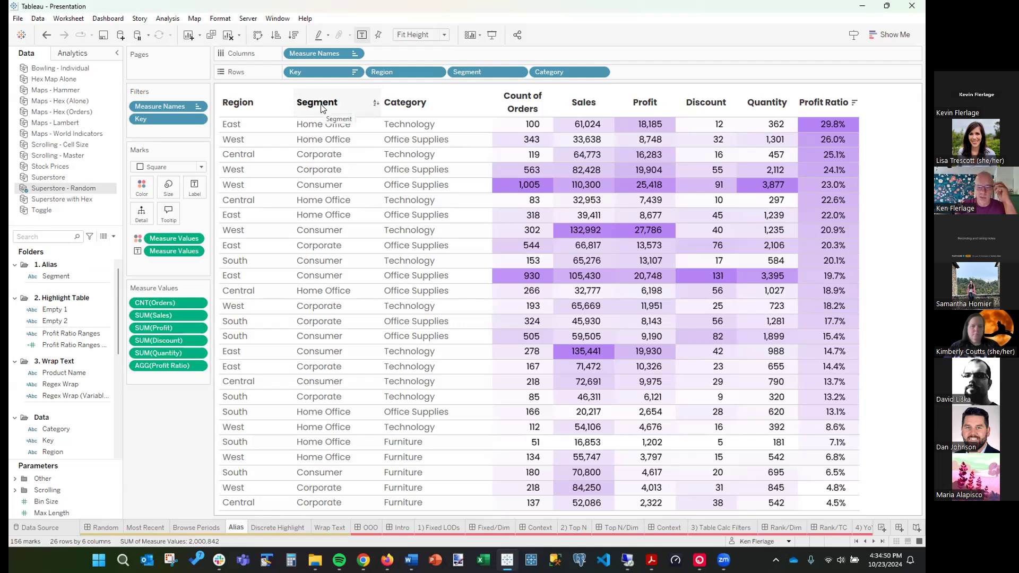
right_click(513, 102)
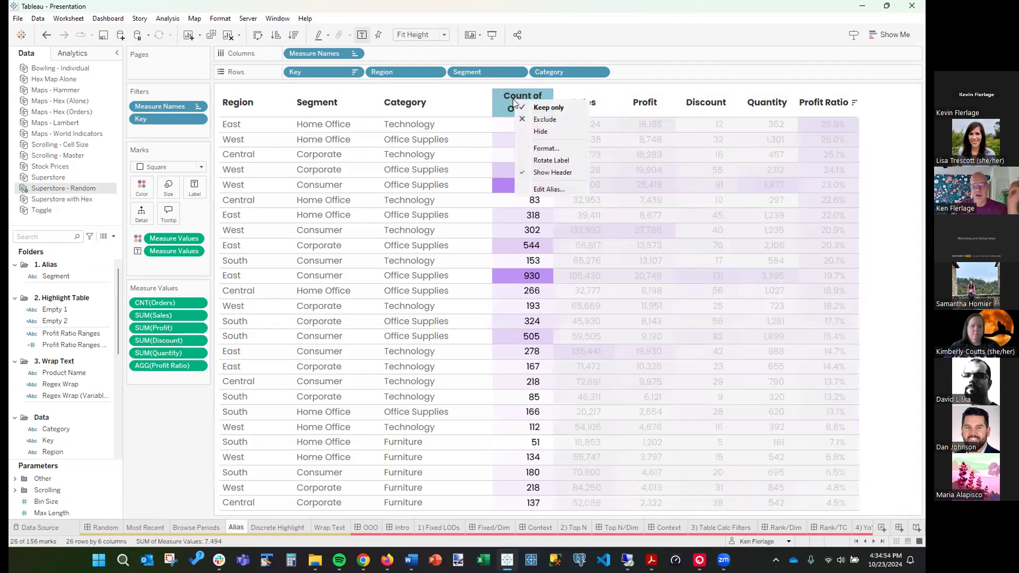
click(555, 186)
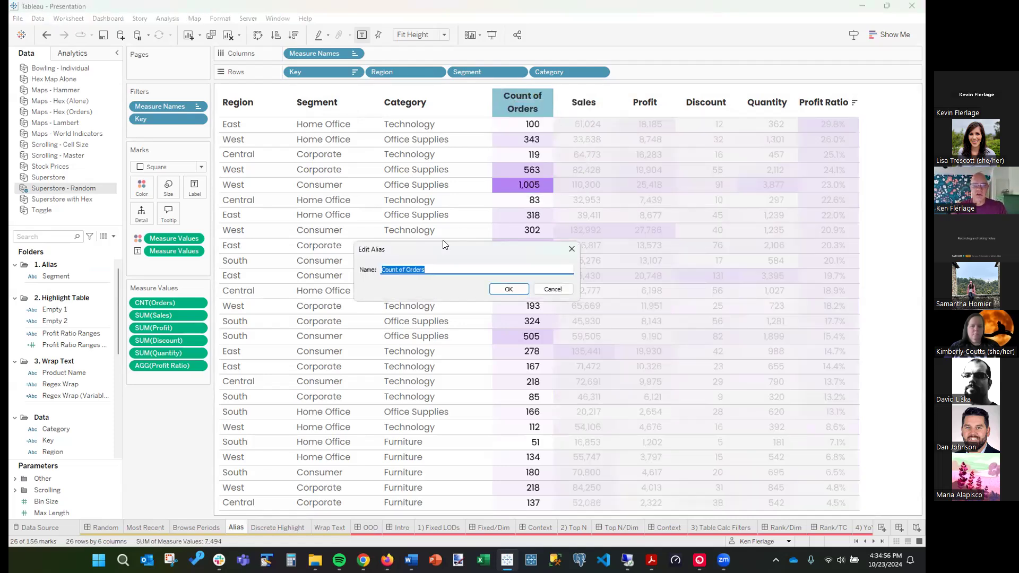
text(# O)
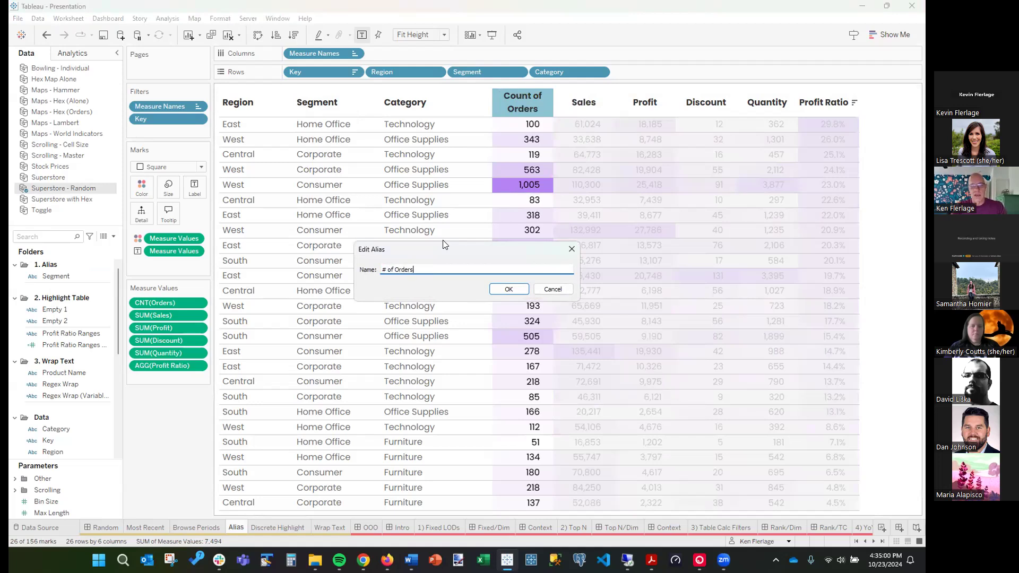
key(Return)
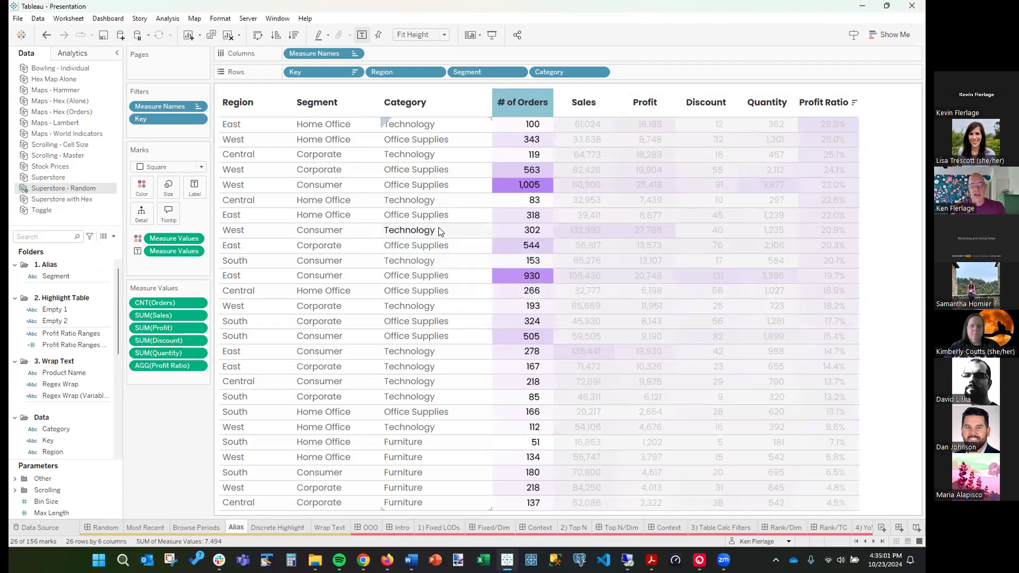
click(909, 191)
right_click(326, 110)
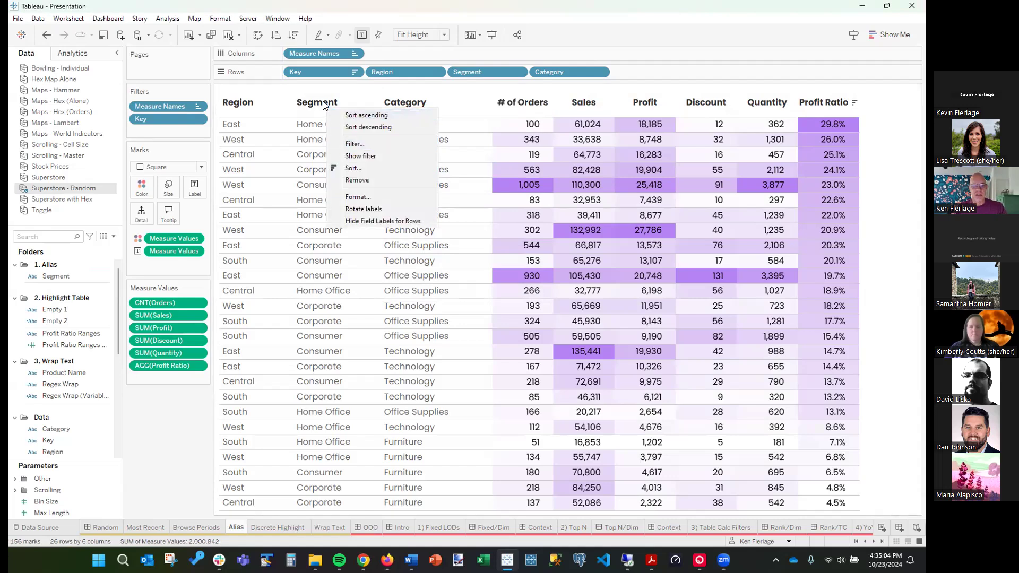
right_click(312, 98)
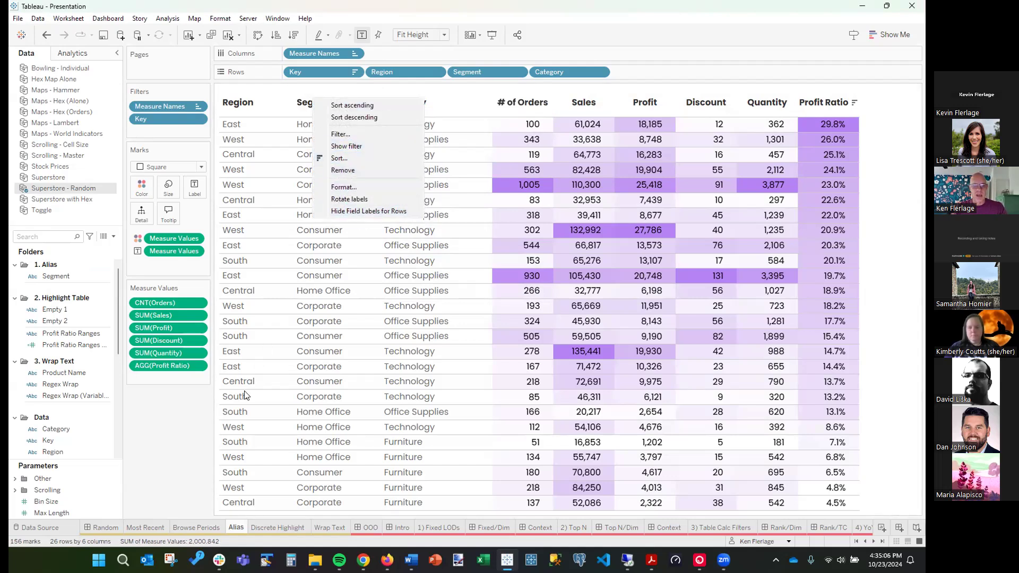
click(183, 424)
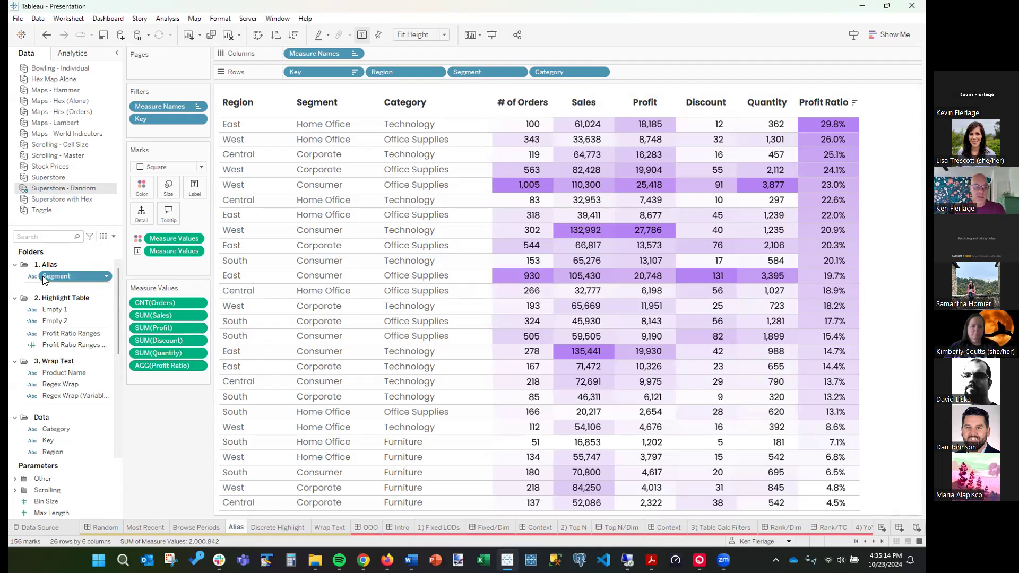
- Rename the Segment field in the Alias folder to Customer Segment
key(F2)
key(Home)
text(Customer)
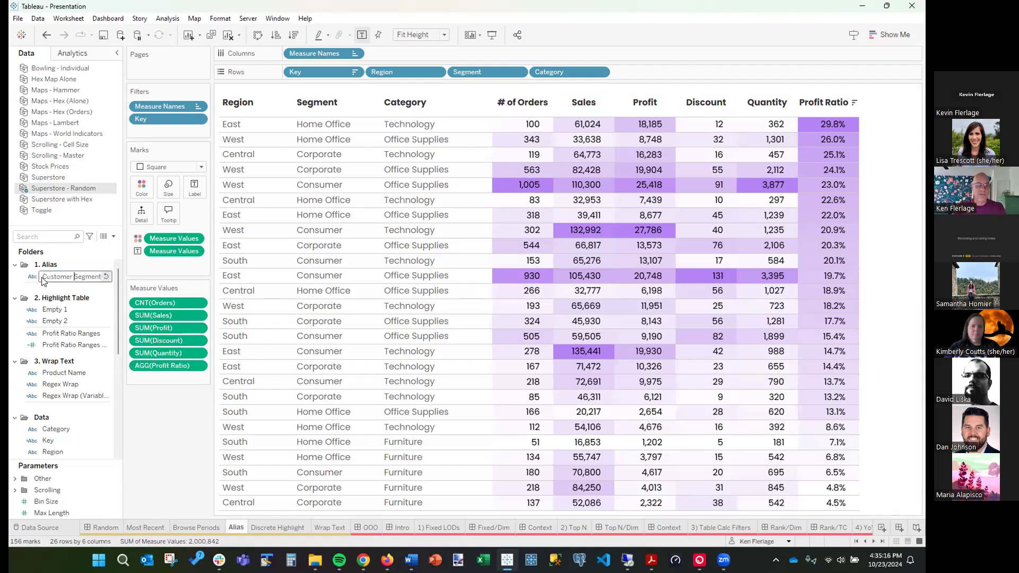
key(Return)
- Examine the description of the Customer Segment field, focusing on its remote column name
right_click(59, 278)
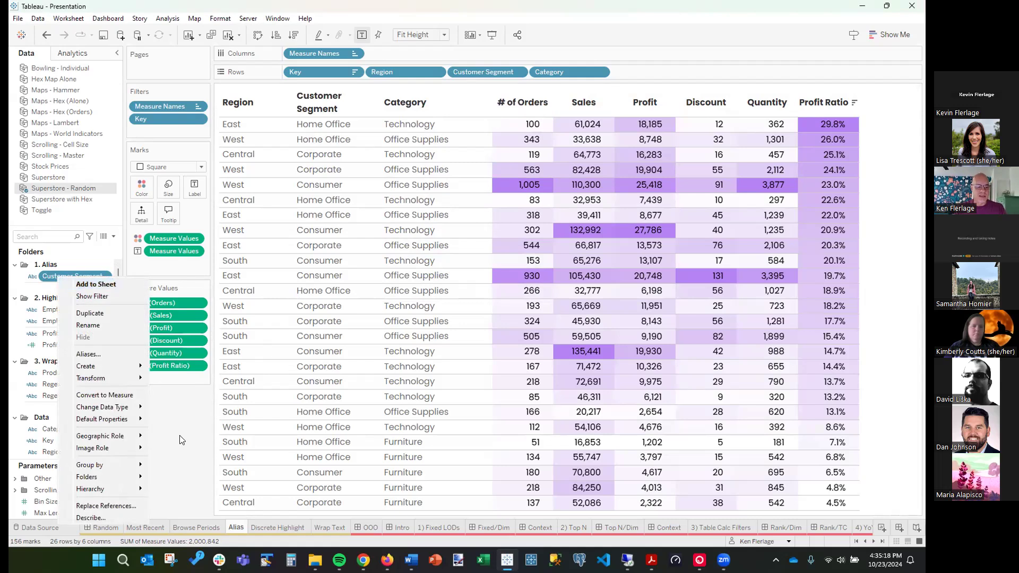
click(91, 517)
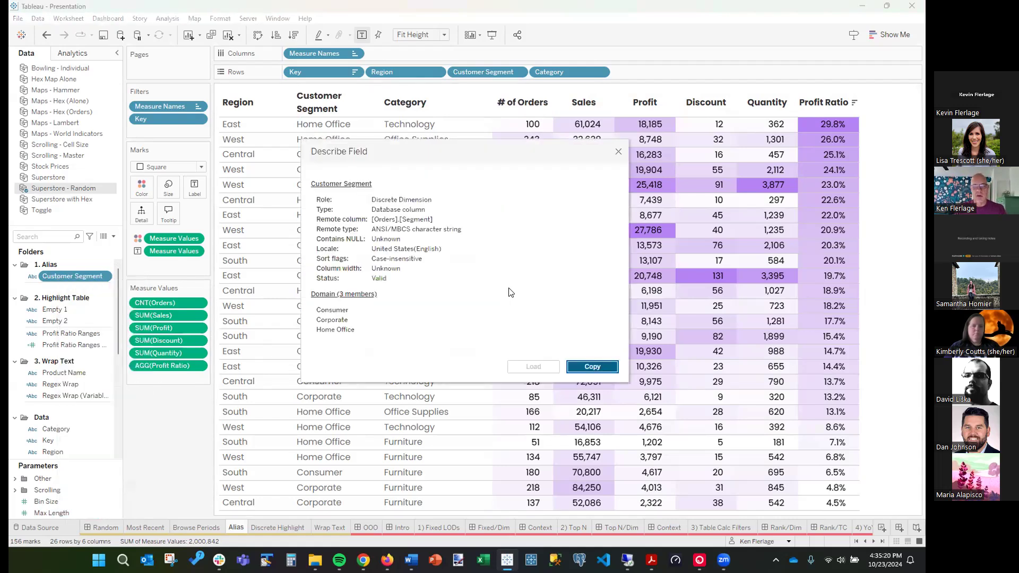
double_click(470, 249)
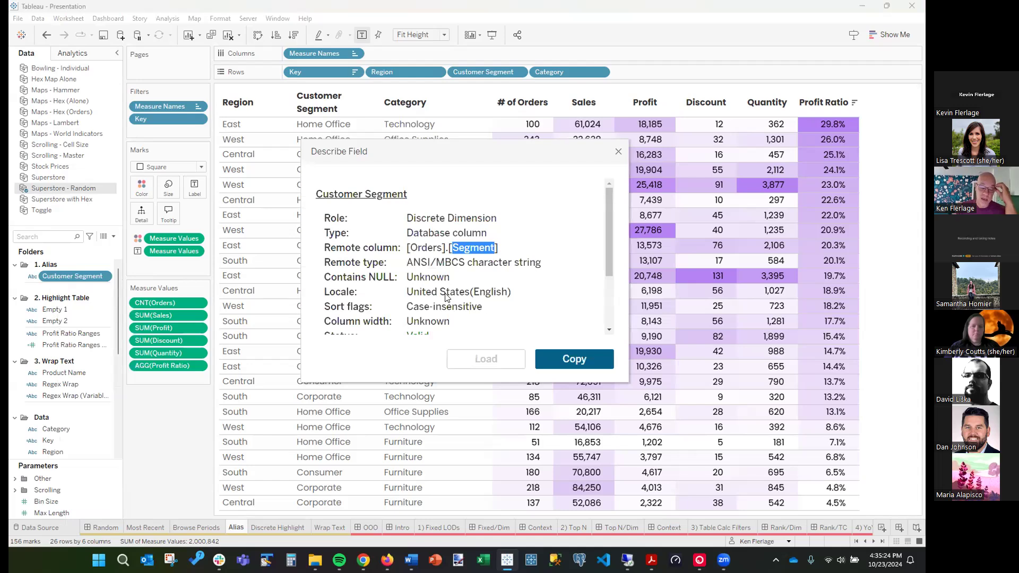
click(618, 152)
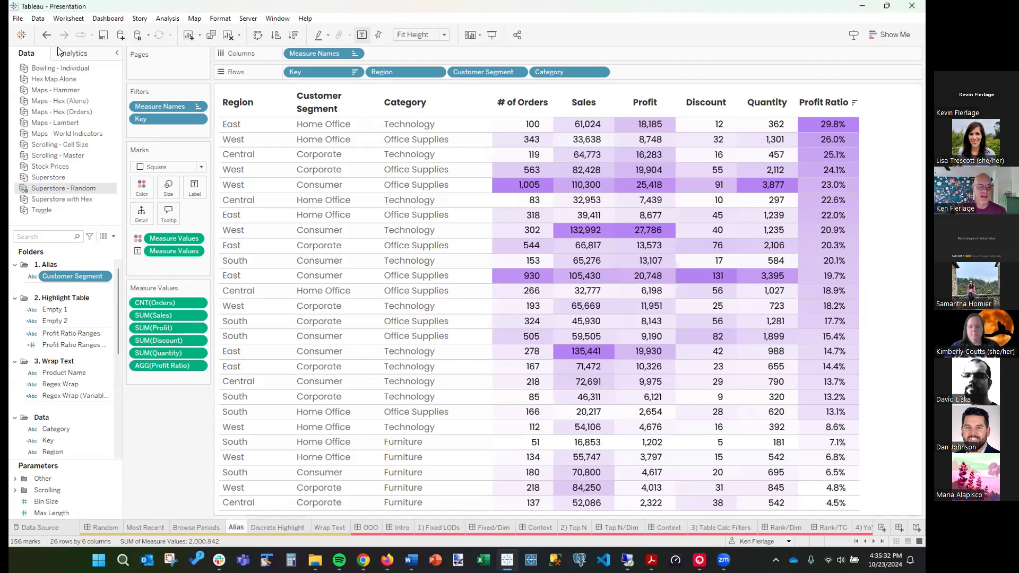
- Undo the Segment field's rename, and duplicate the field under the name Customer Segment
key(ctrl+z)
right_click(62, 275)
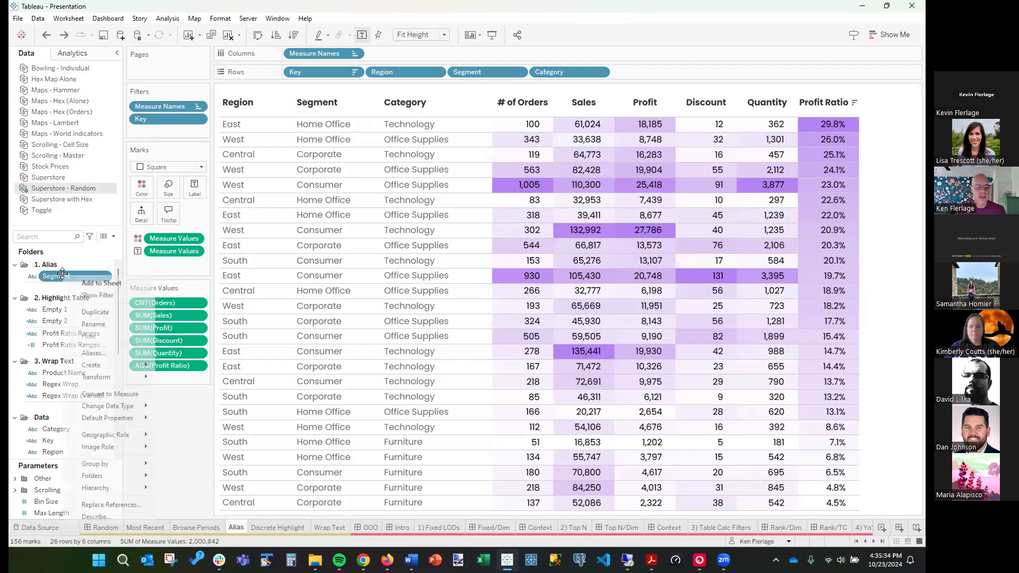
click(95, 312)
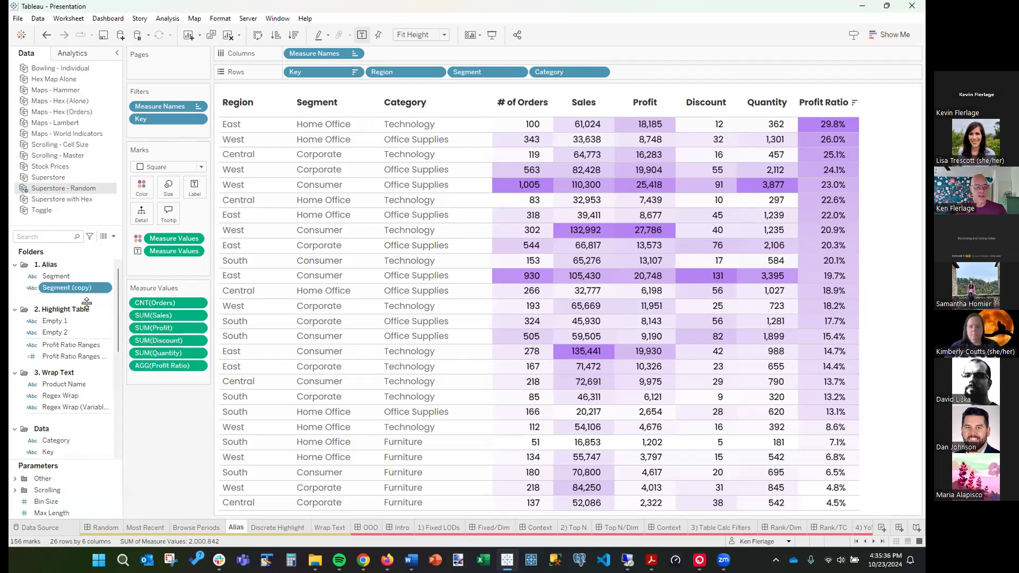
text(Customer Segment)
key(Return)
- Delete the duplicate Customer Segment field from the Alias folder
drag(69, 277, 94, 285)
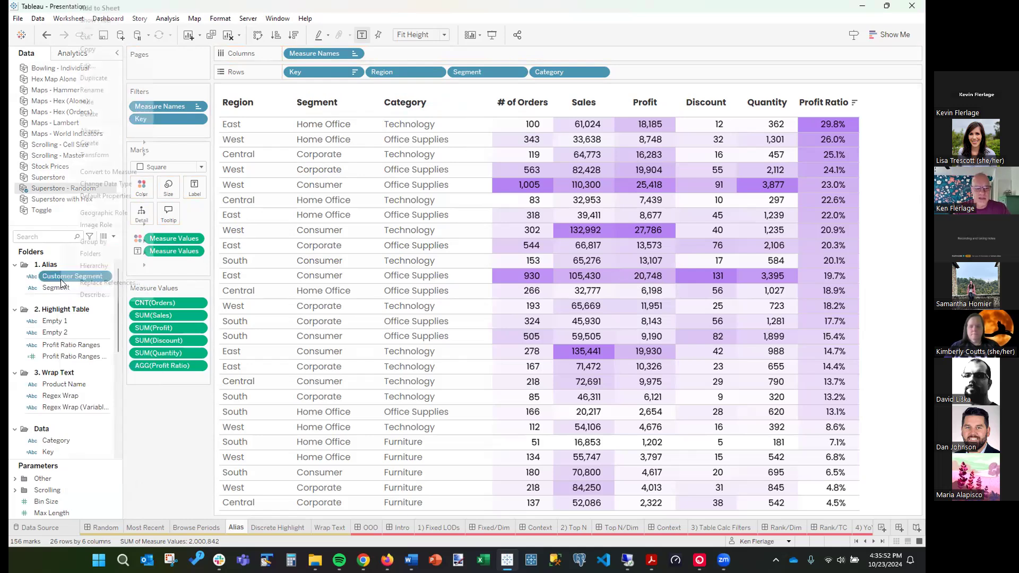
right_click(60, 279)
click(118, 109)
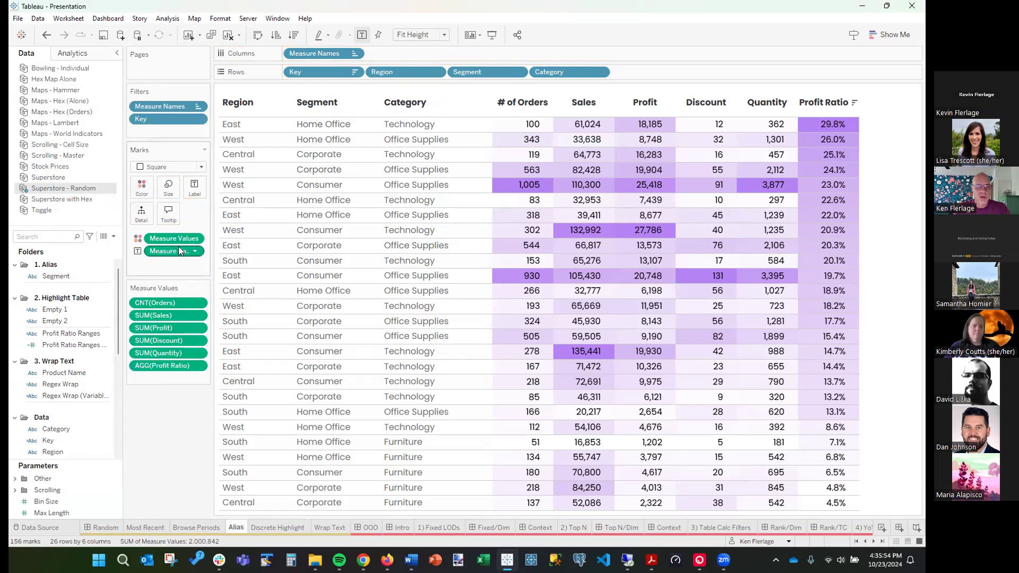
- Edit the Segment pill in Rows in place, adding the comment line //Customer Segment above [Segment]
double_click(477, 71)
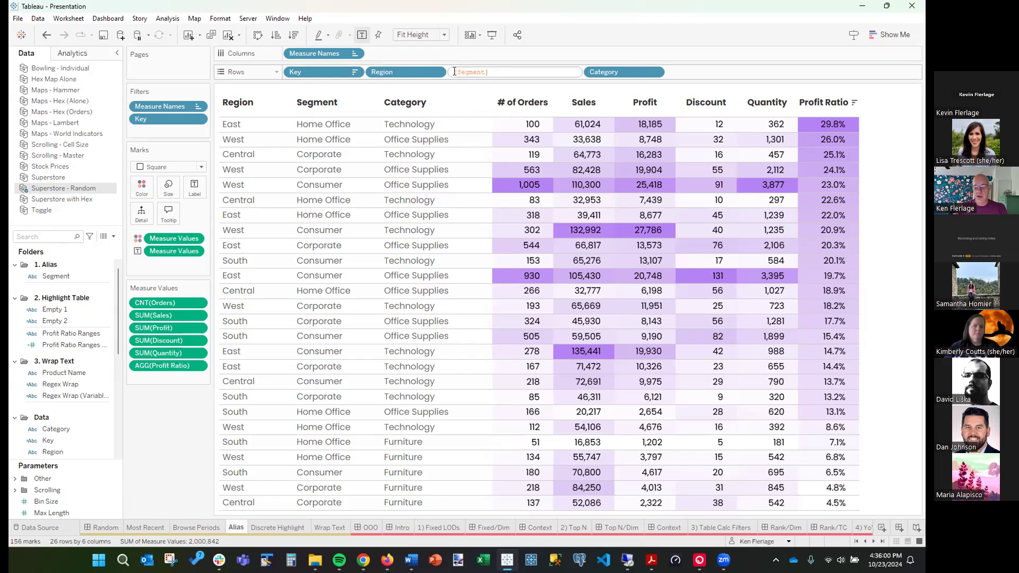
text(/Custome)
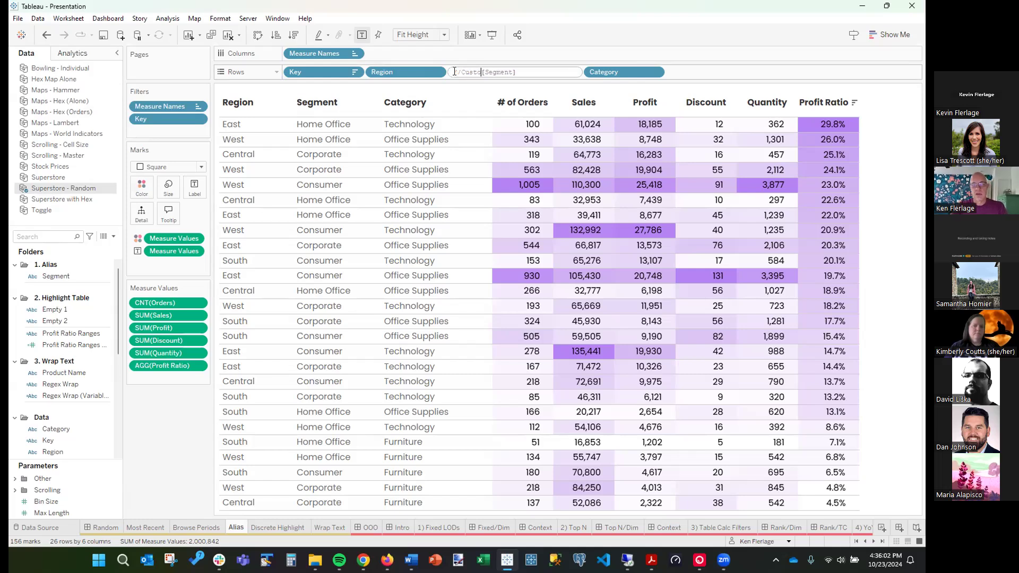
text(r Segment)
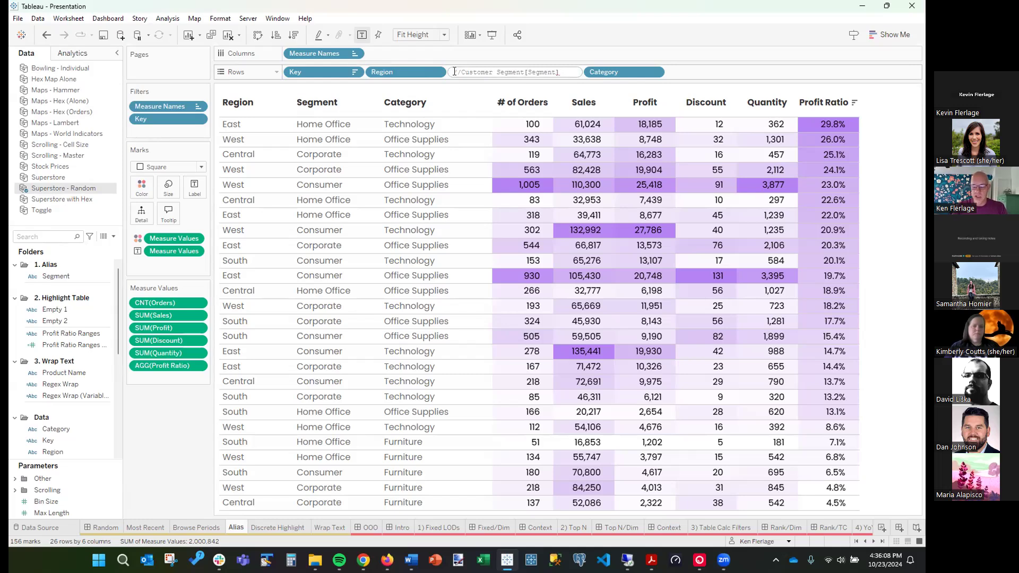
key(shift+Return)
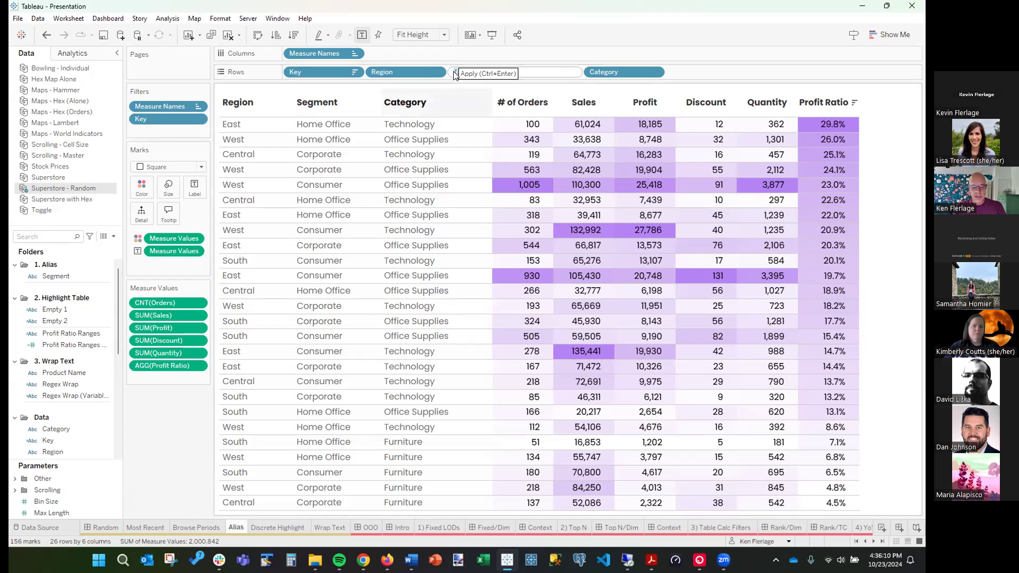
- Switch to TextPad, paste the two-line pill expression to inspect it, and close the document without saving
click(266, 559)
key(ctrl+v)
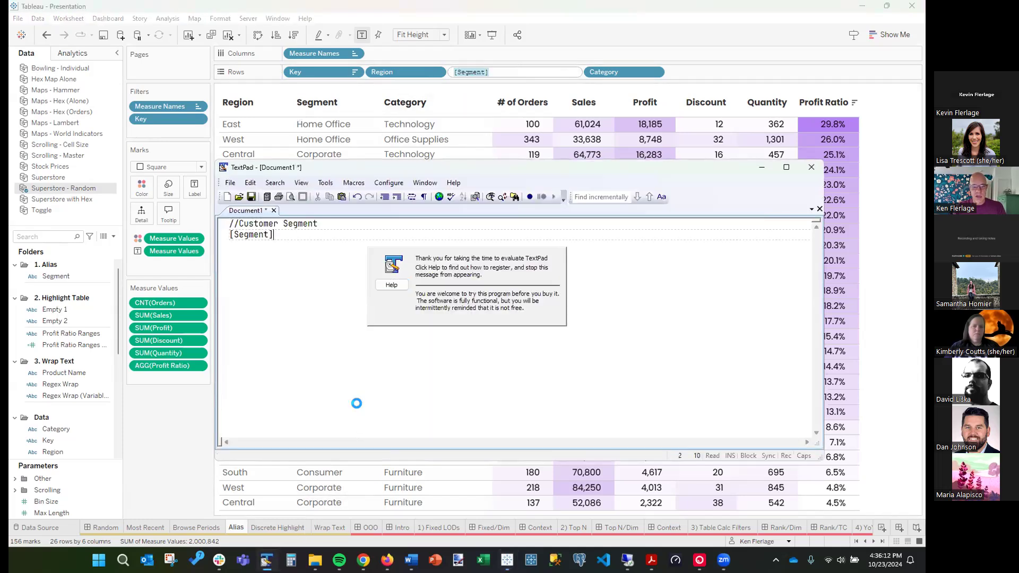
key(shift+Left)
key(shift+Left)
key(shift+Left)
key(shift+Left)
key(shift+Left)
click(304, 256)
click(811, 168)
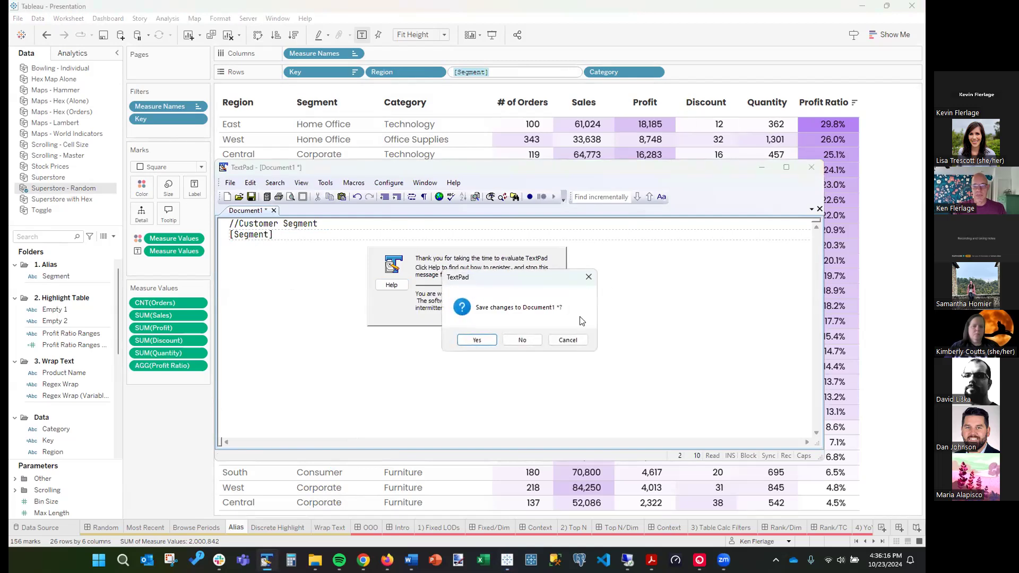
key(n)
- Commit the commented Segment pill in Rows, and reopen its expression once to check it
key(Return)
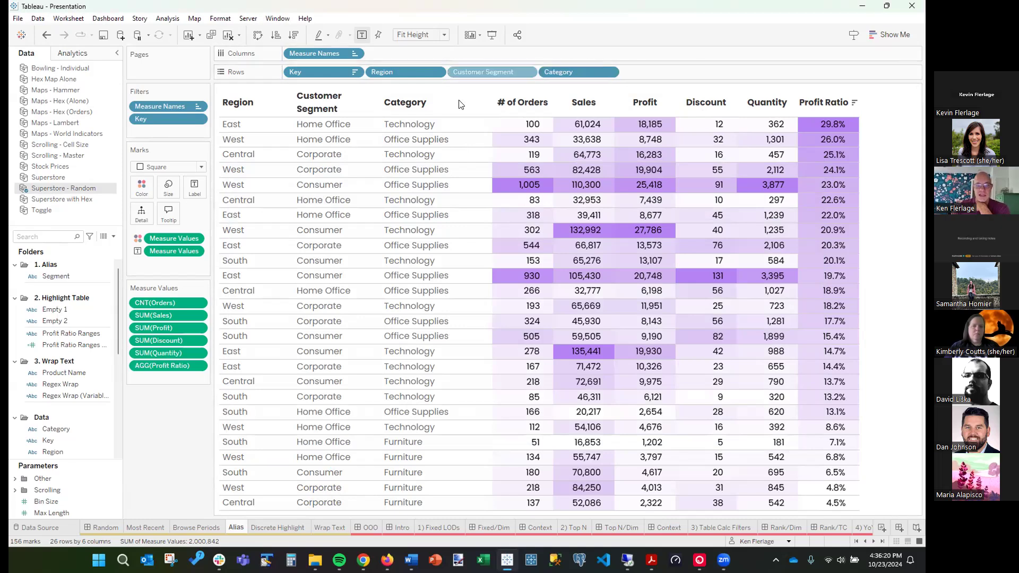
double_click(499, 72)
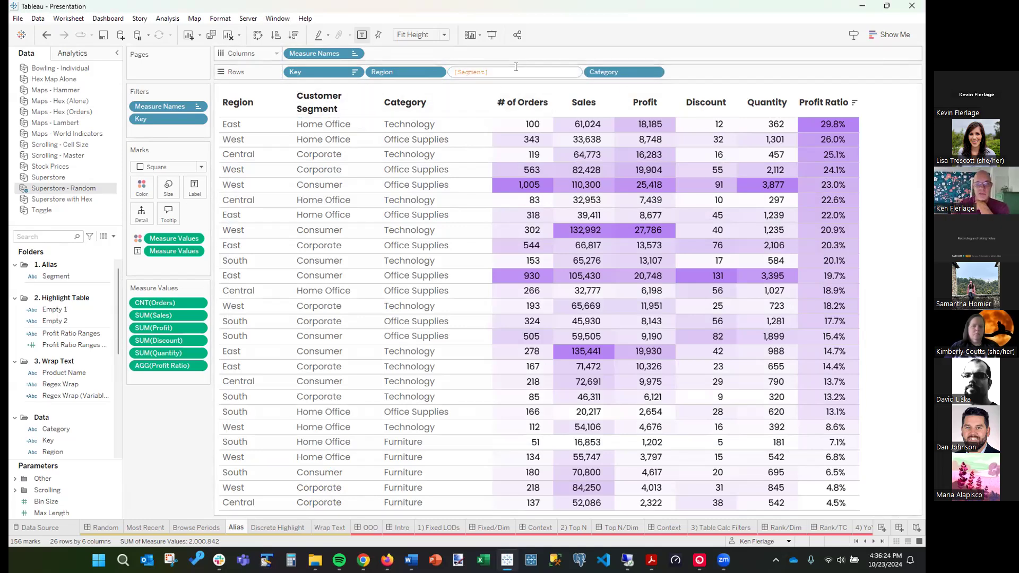
key(Return)
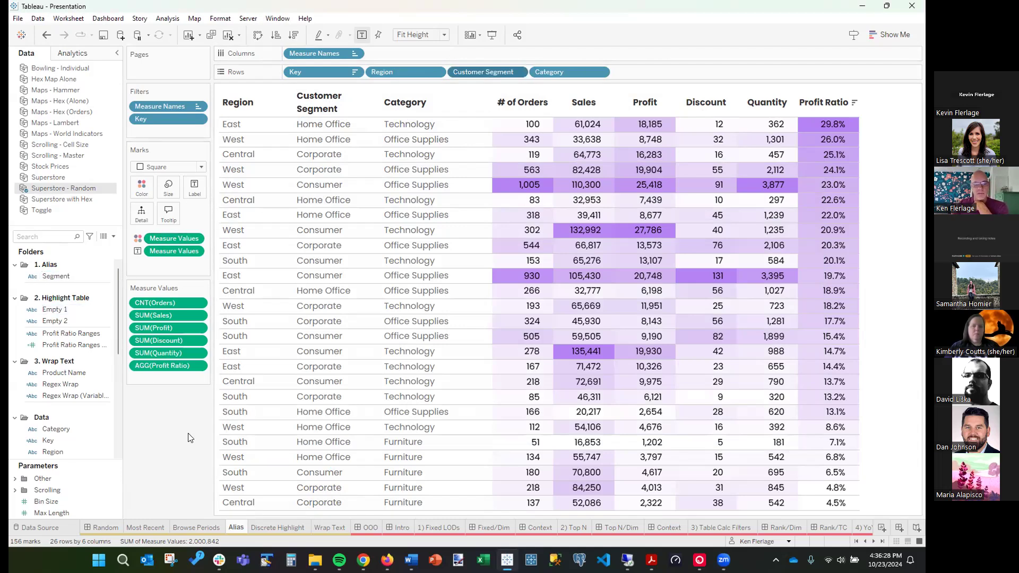
- Open the Discrete Highlight sheet and widen the data pane so the full field names fit
click(263, 527)
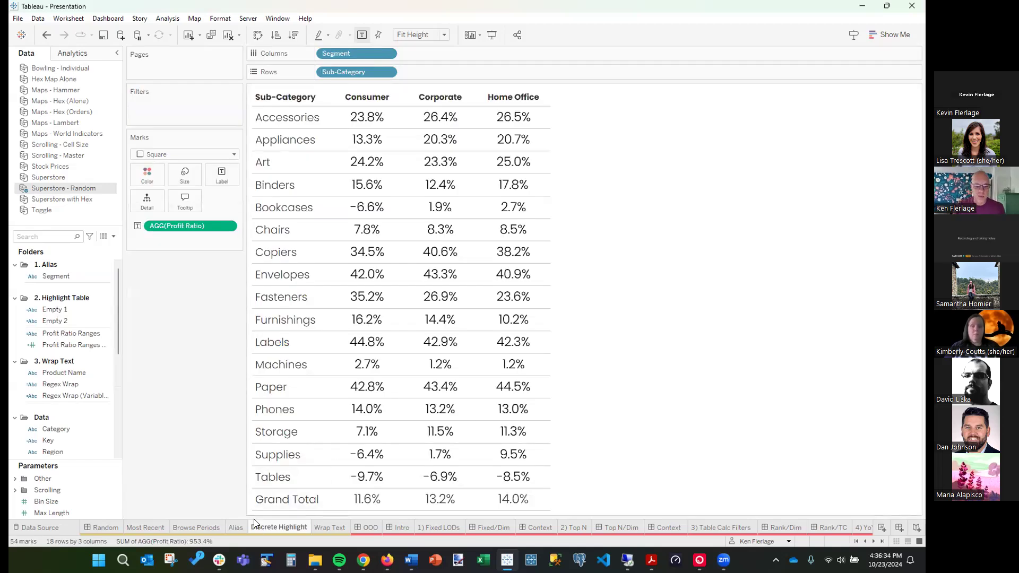
click(237, 526)
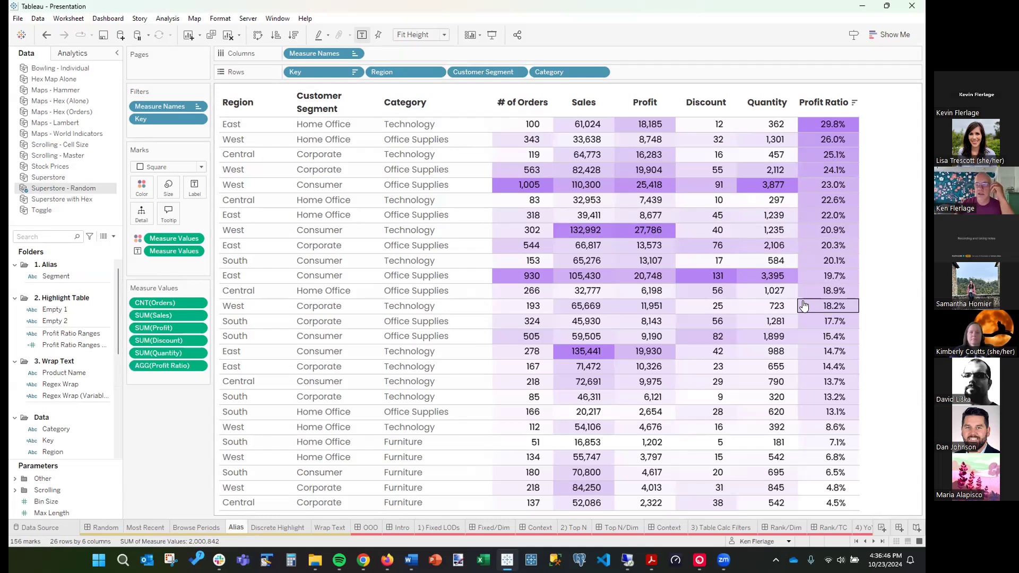
click(276, 526)
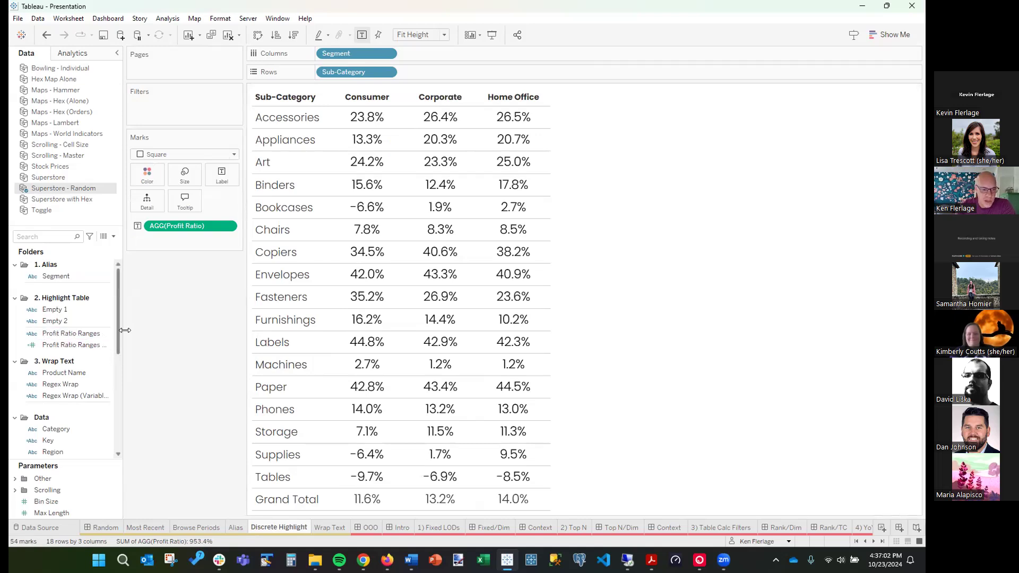
drag(123, 326, 210, 327)
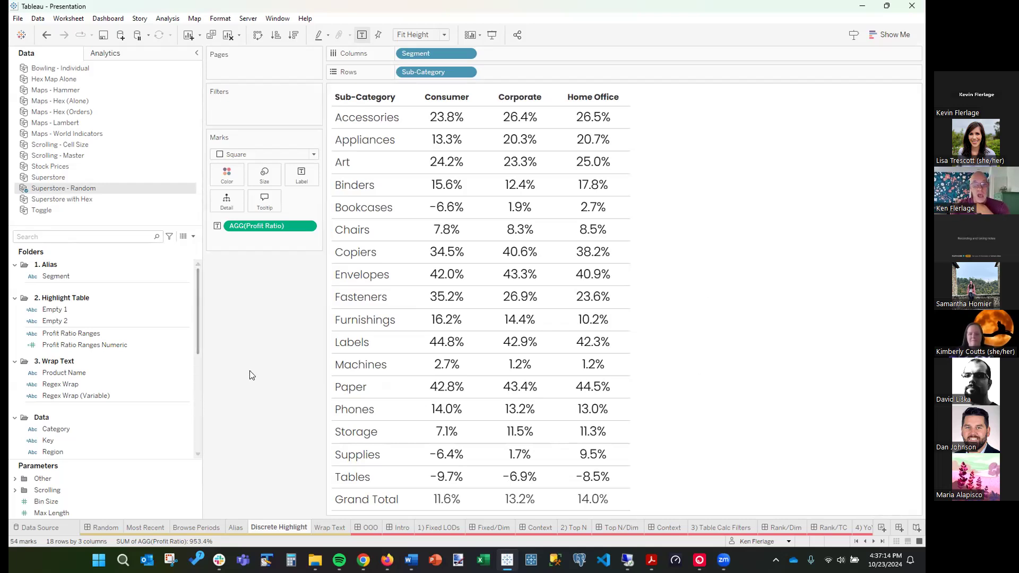
- Open the Profit Ratio Ranges calculation in the editor to review how it groups the profit ratio, and close it
right_click(85, 334)
click(114, 148)
scroll(338, 284, up, 5)
scroll(338, 283, up, 1)
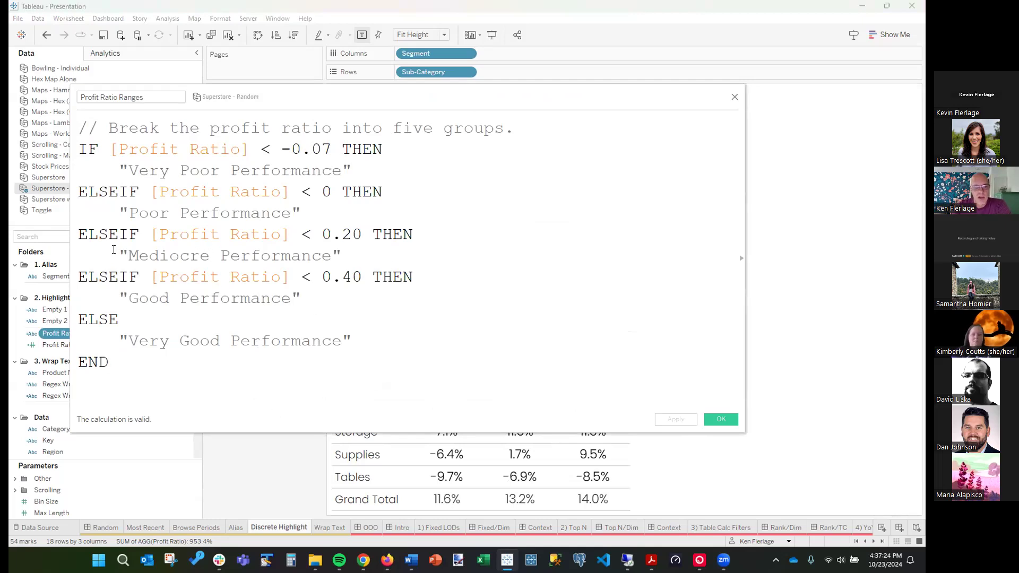
click(721, 419)
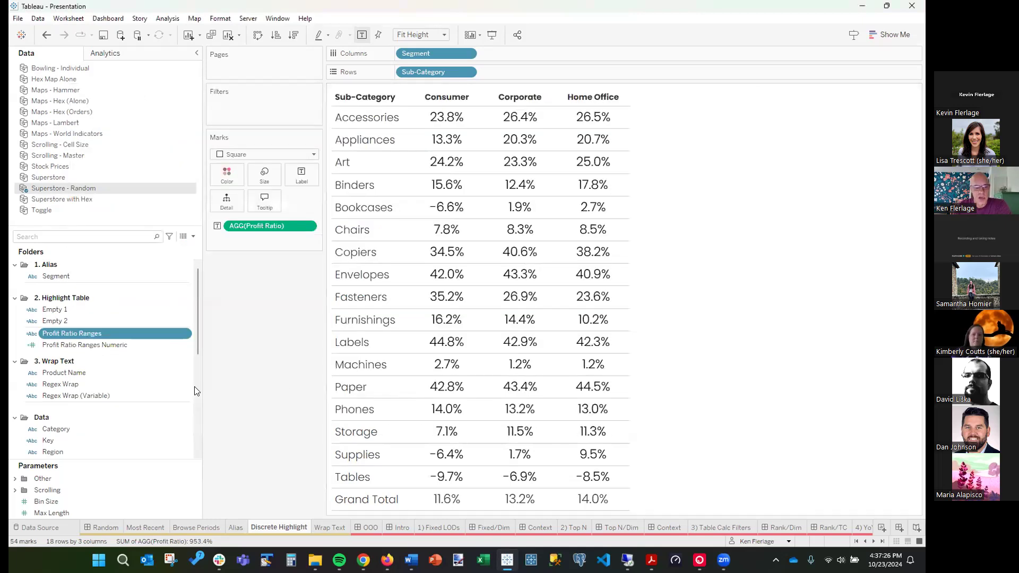
- Color the table by Profit Ratio Ranges and increase the square marks to their maximum size
click(251, 154)
click(267, 406)
drag(87, 333, 227, 175)
click(269, 180)
drag(276, 202, 348, 202)
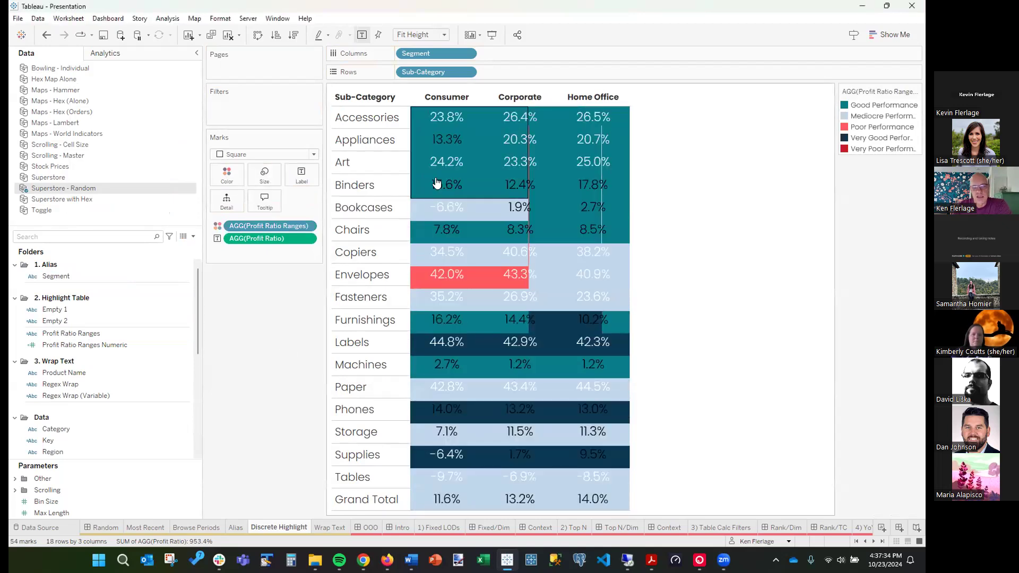
- Select individual squares to examine how they overlap, and remove Profit Ratio Ranges from the marks
click(443, 186)
click(558, 195)
click(561, 220)
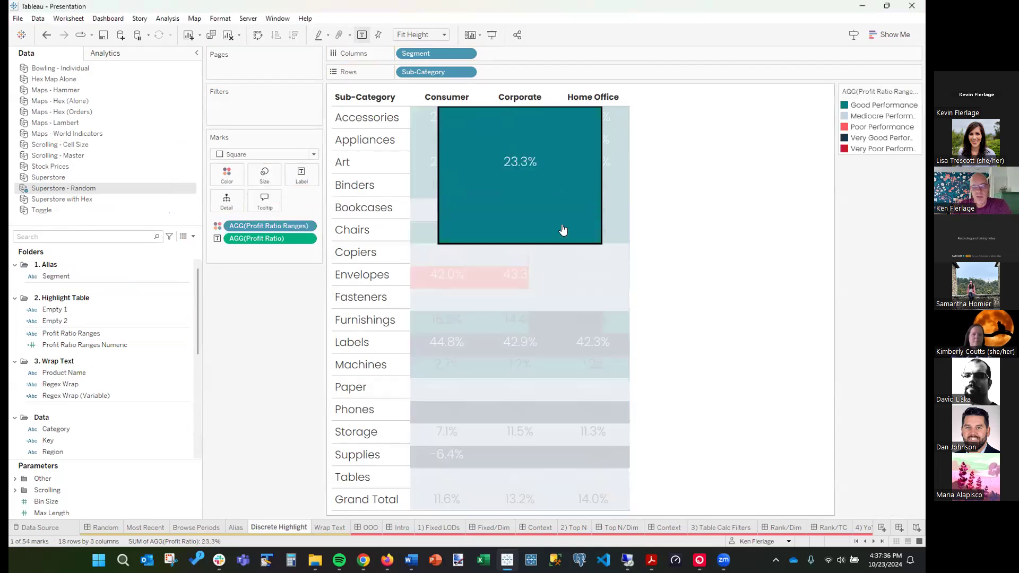
click(510, 289)
click(668, 256)
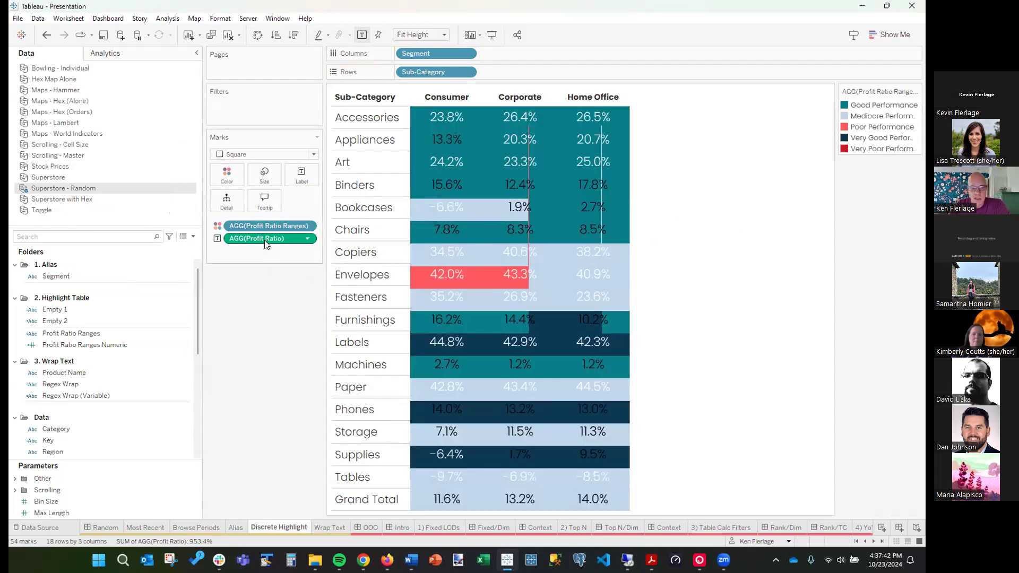
drag(260, 225, 143, 352)
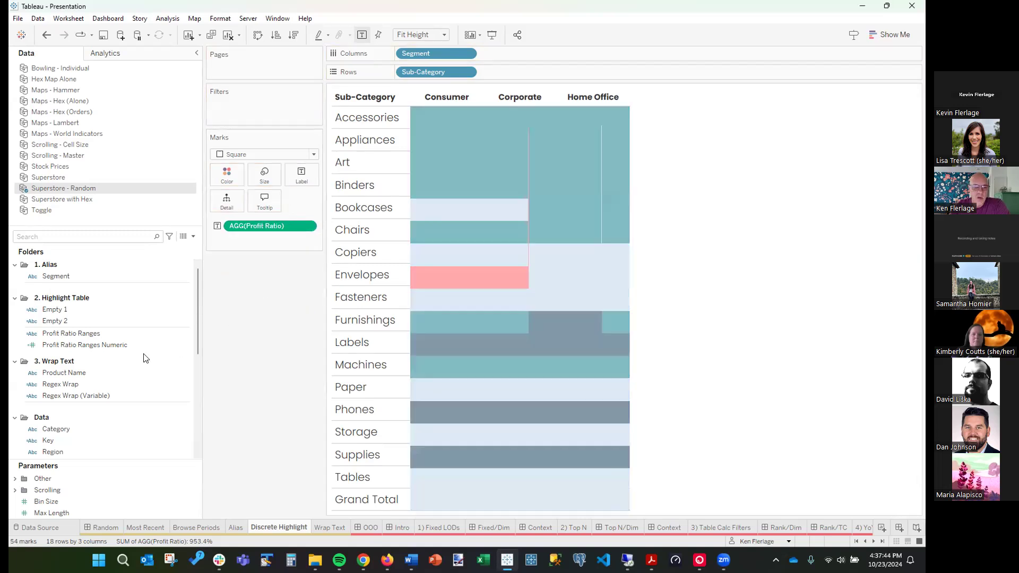
- Open the Profit Ratio Ranges Numeric calculation to review the numbers assigned to each range, and close it
right_click(120, 344)
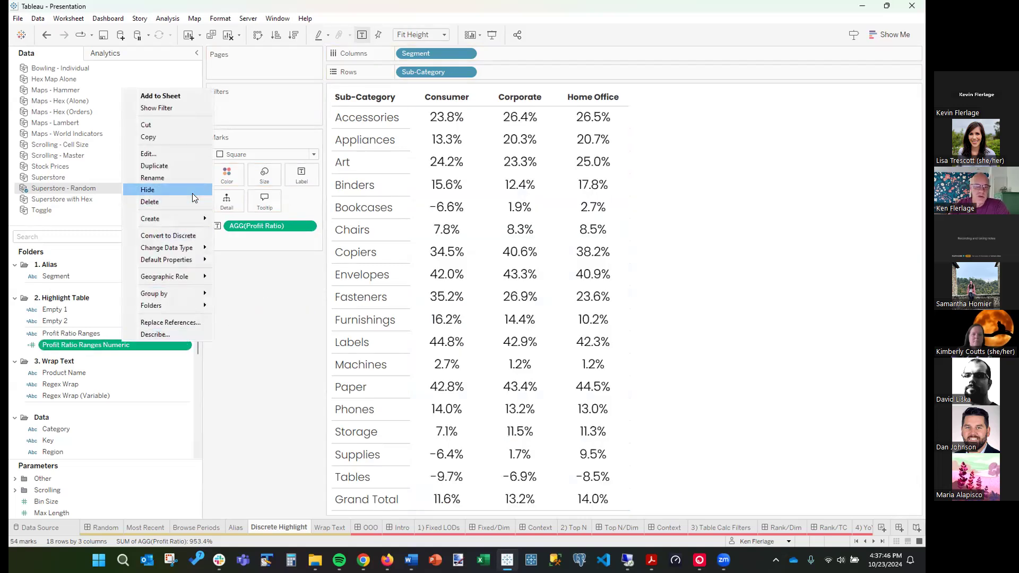
click(159, 154)
scroll(343, 252, up, 4)
scroll(343, 253, up, 1)
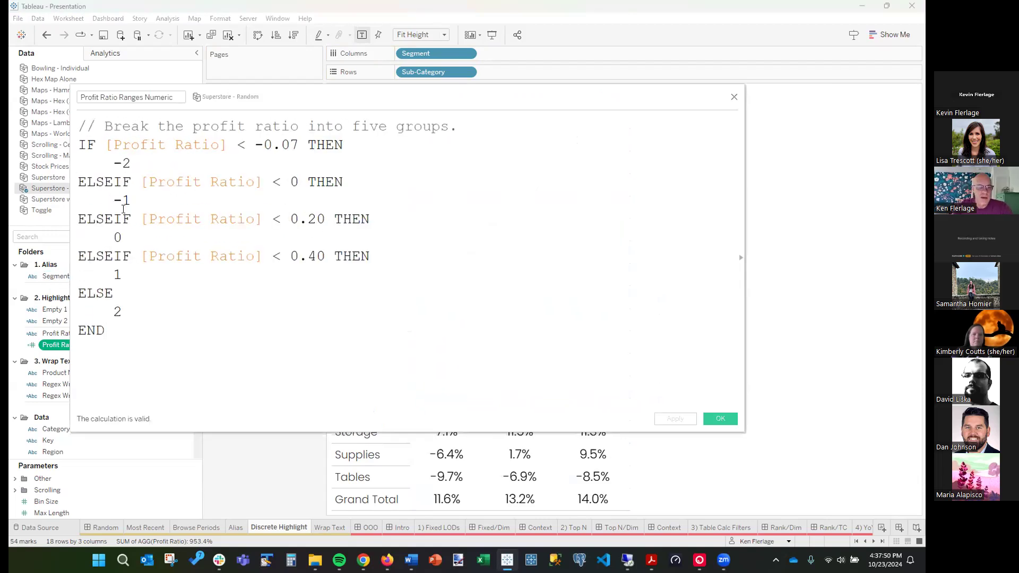
drag(131, 161, 113, 162)
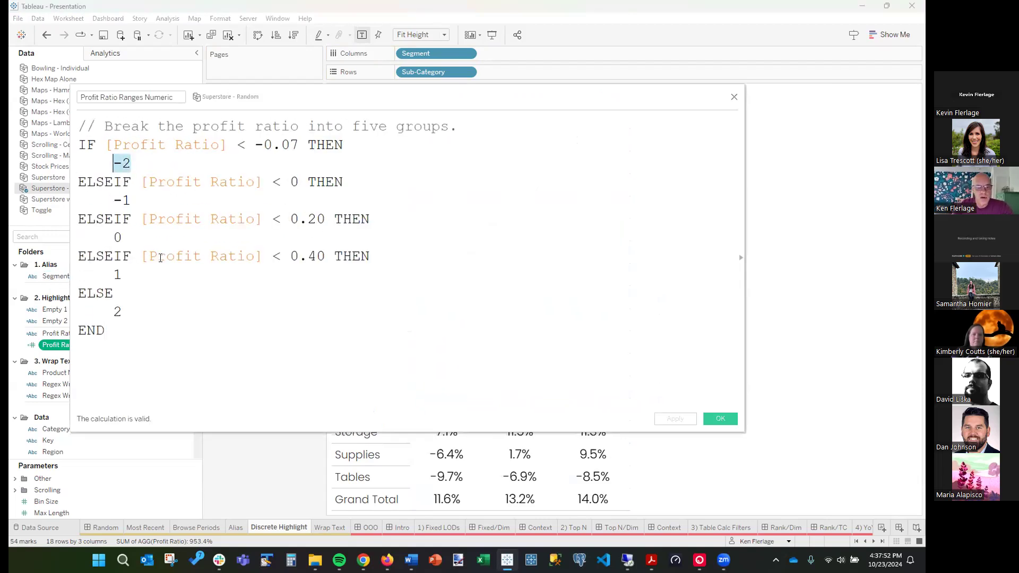
click(734, 97)
- Try Profit Ratio Ranges Numeric as the table's color field, checking its palette settings before taking the field off again
drag(80, 345, 226, 175)
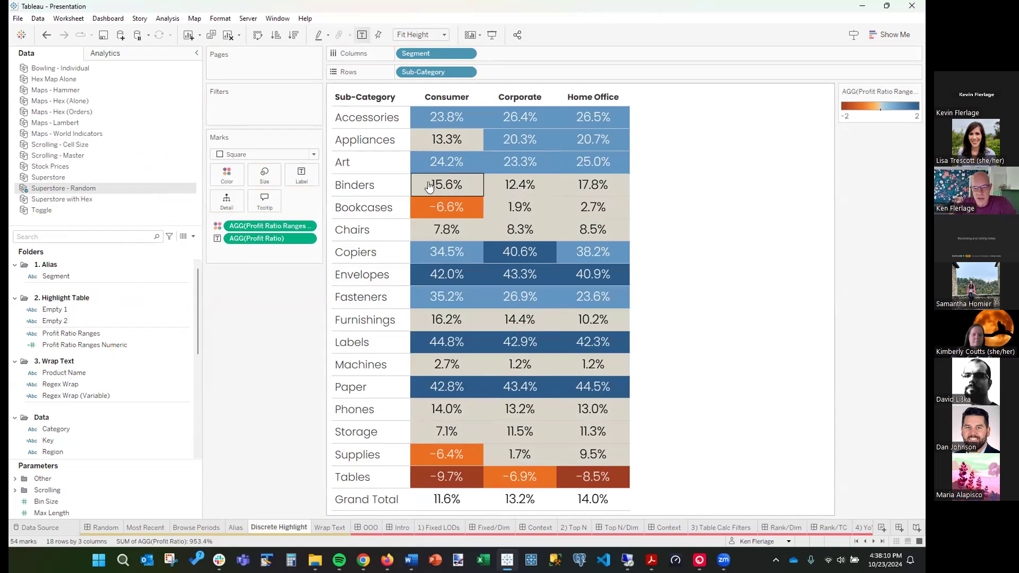
click(225, 185)
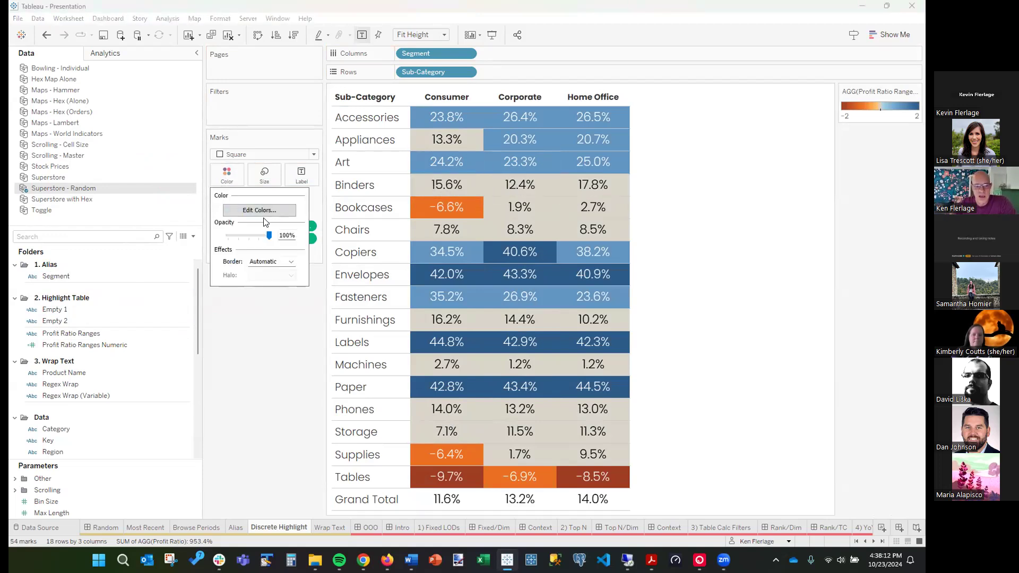
click(259, 211)
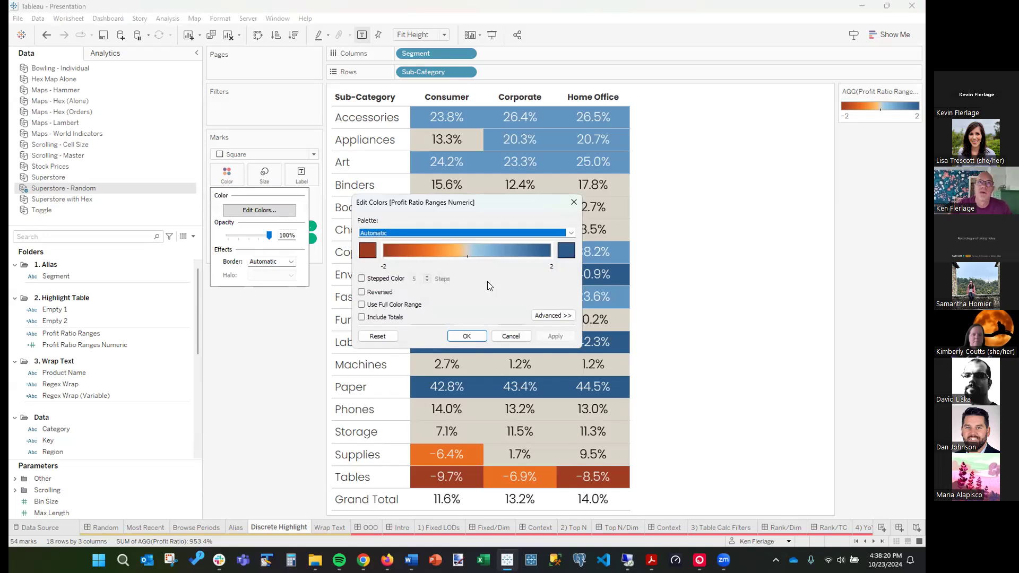
click(514, 338)
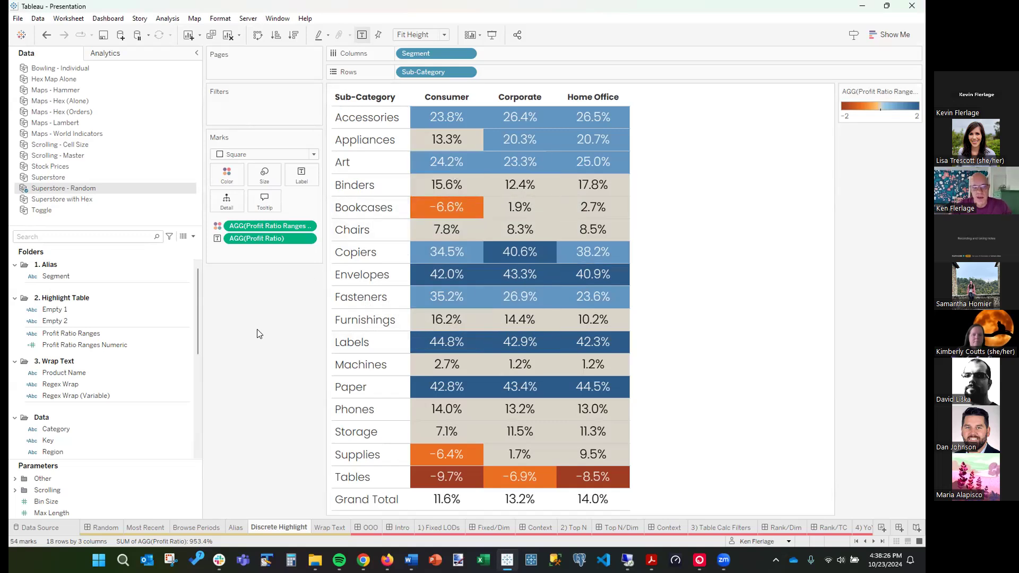
drag(260, 226, 254, 307)
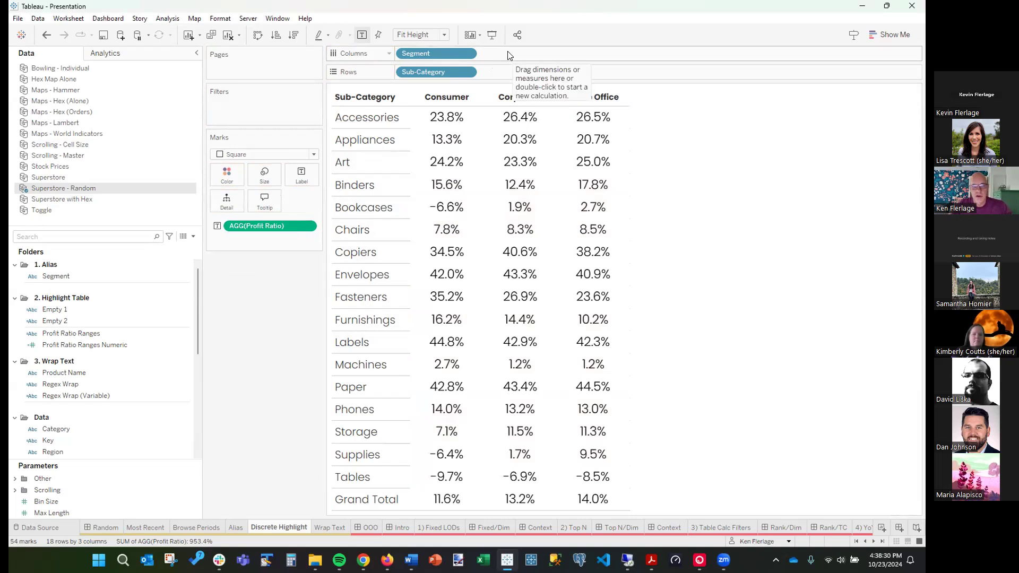
- Add an empty-string "" pill to both Columns and Rows, hide the Rows pill's header, and widen the table's columns
double_click(499, 55)
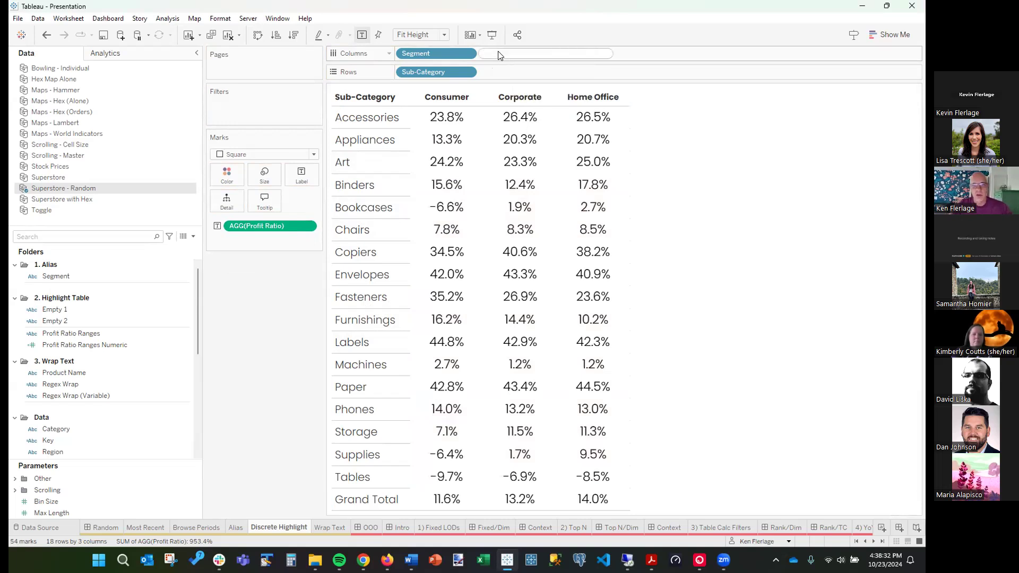
text("")
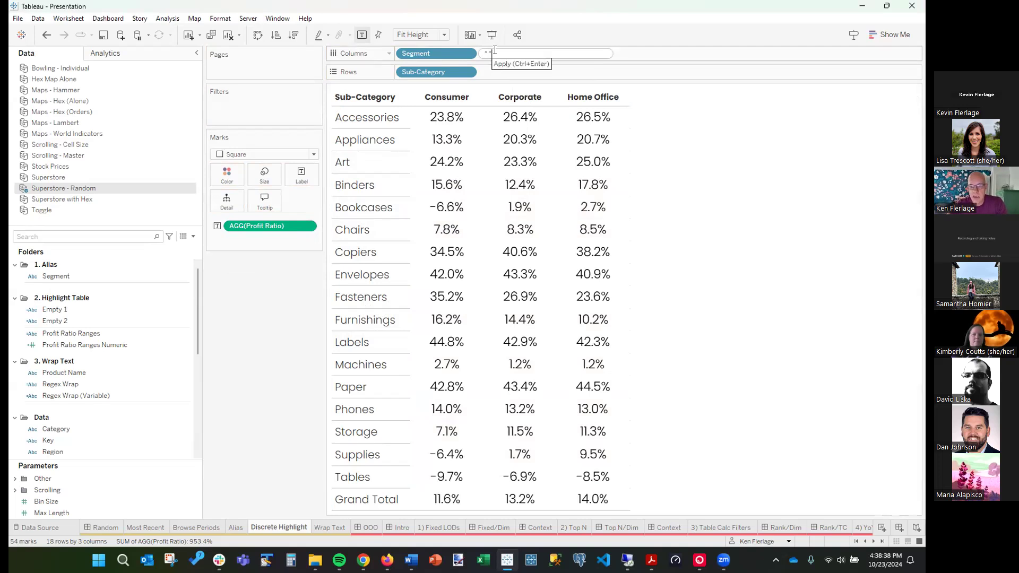
key(Return)
drag(499, 61, 499, 71)
right_click(500, 71)
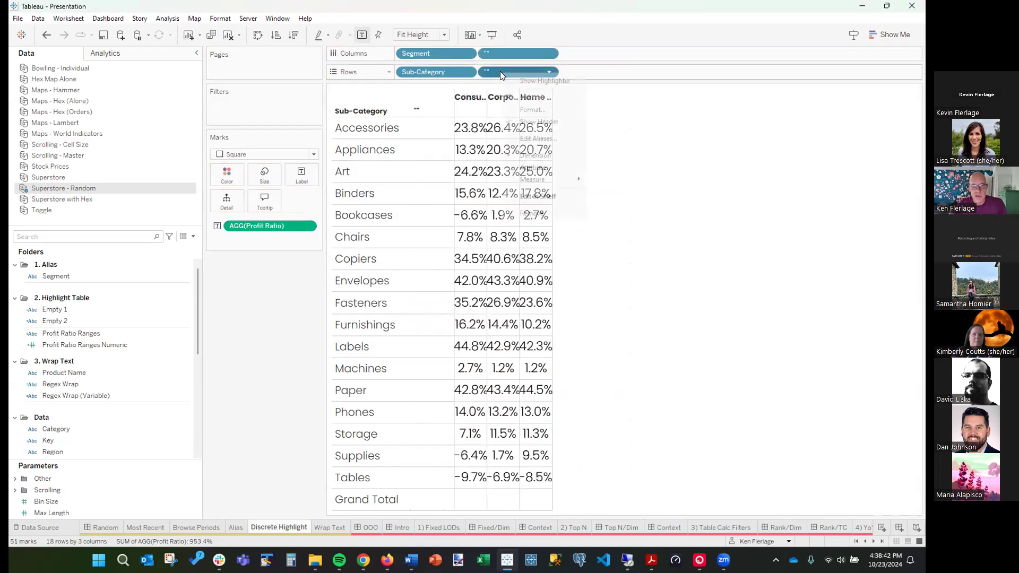
click(536, 123)
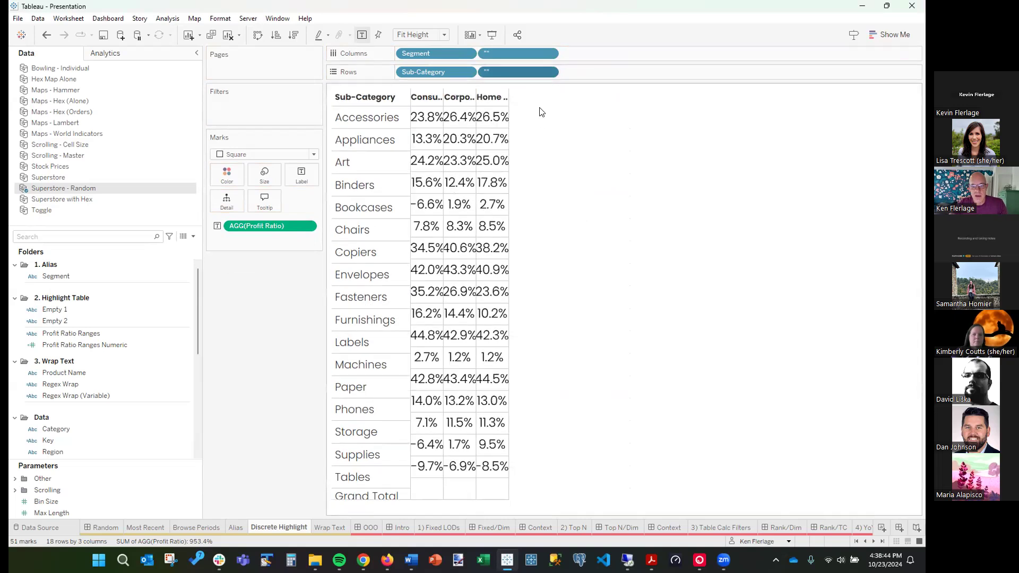
drag(508, 103, 555, 102)
- Color the table by Profit Ratio Ranges and remove both empty-string "" pills from Rows and Columns
drag(77, 333, 227, 175)
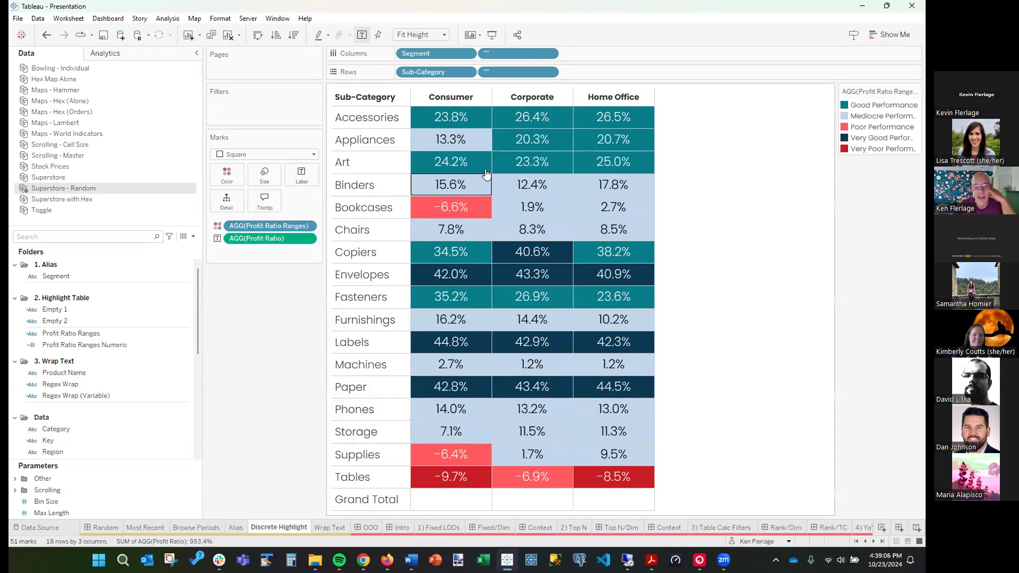
drag(509, 71, 785, 211)
drag(530, 53, 237, 373)
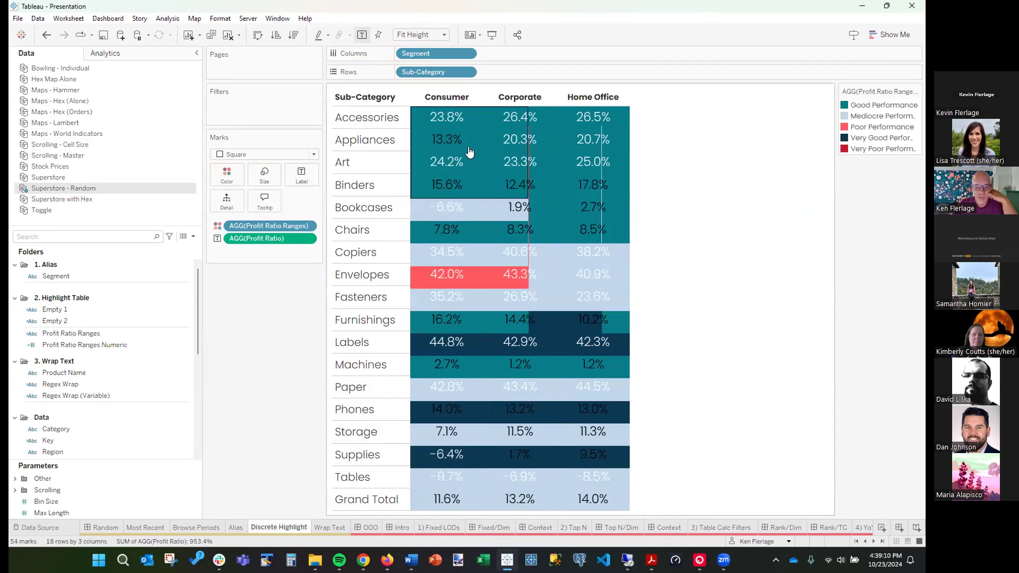
- Open the Empty 1 and Empty 2 calculations to review their formulas, and close the editor
right_click(81, 310)
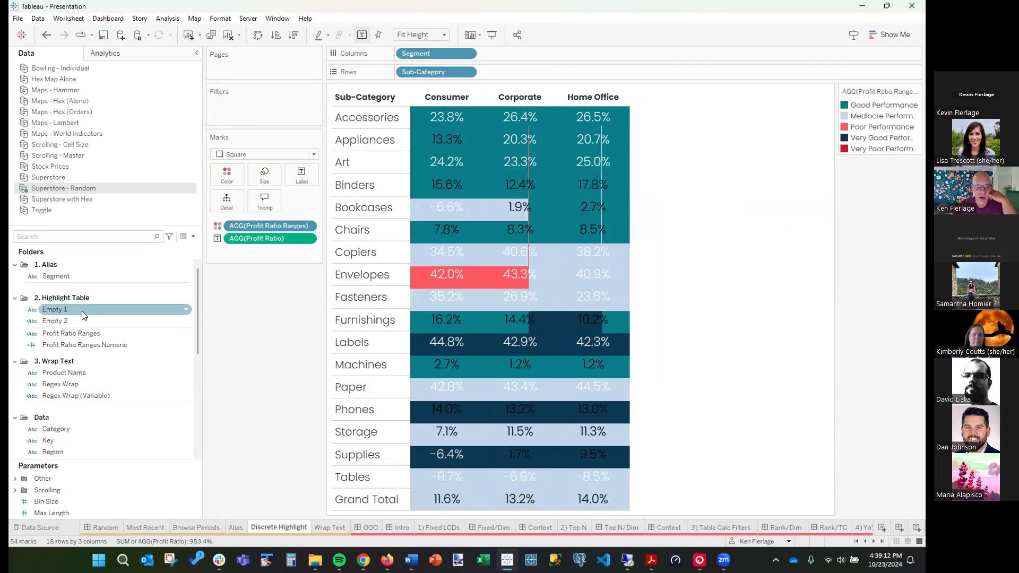
click(116, 77)
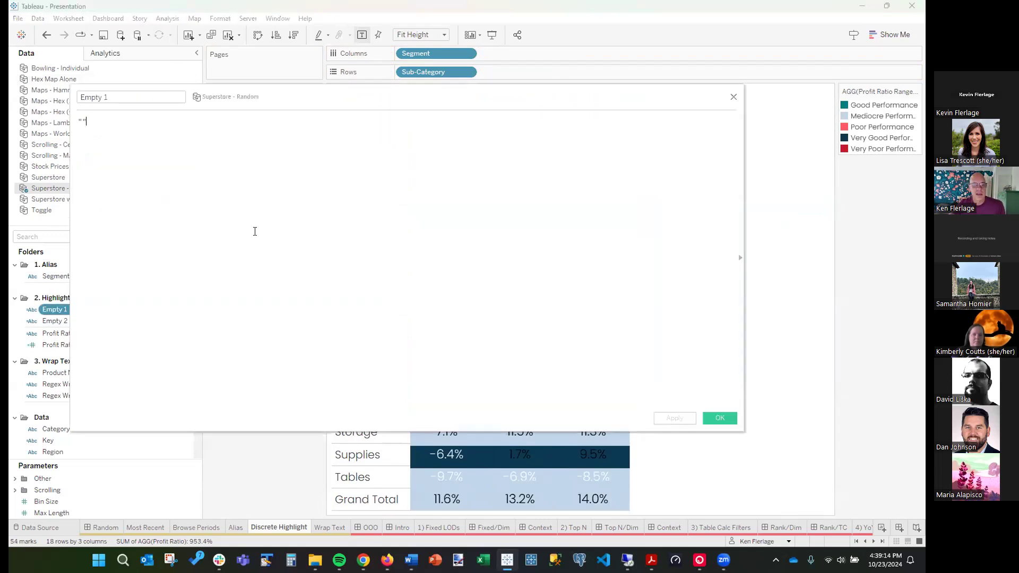
drag(301, 99, 445, 130)
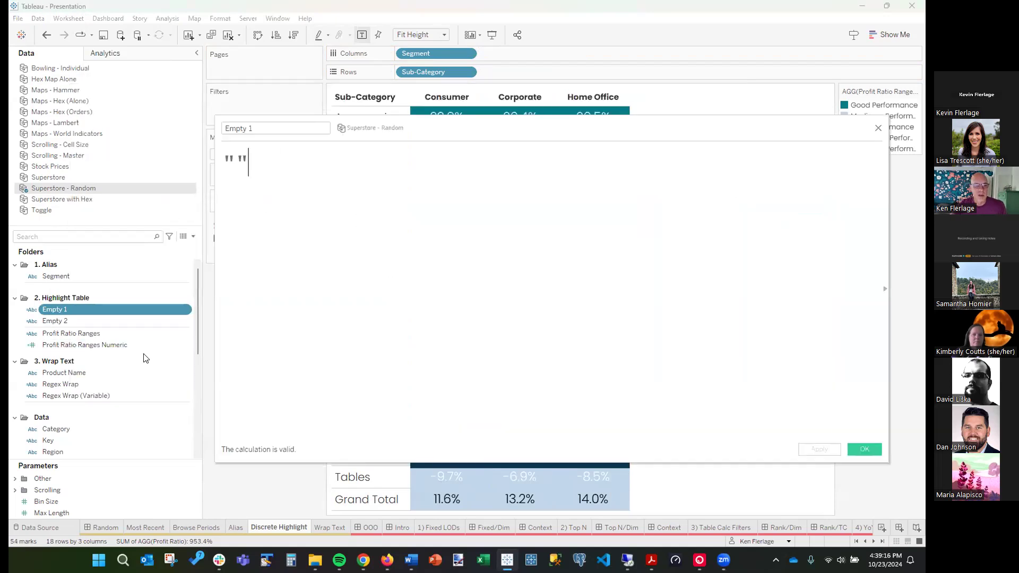
right_click(98, 320)
click(135, 86)
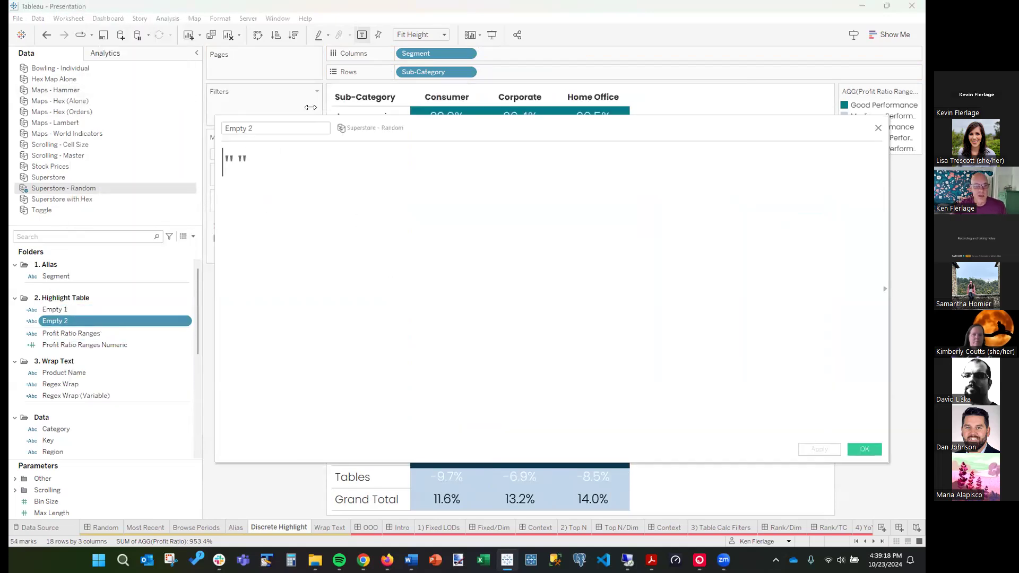
click(877, 128)
- Place Empty 1 on Columns and Empty 2 on Rows with their headers hidden, and widen the table's columns
drag(54, 310, 514, 70)
right_click(515, 70)
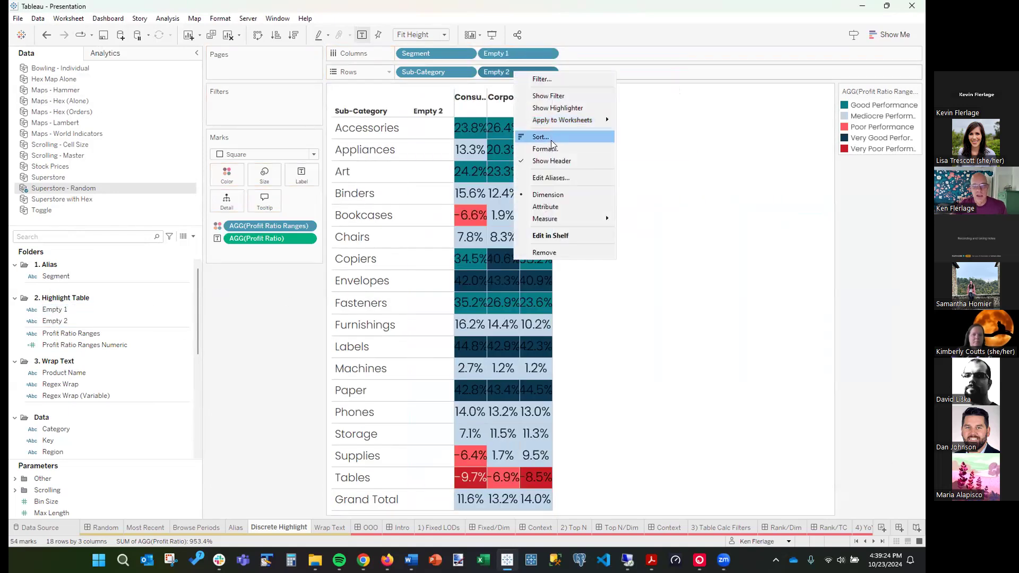
click(563, 161)
right_click(521, 53)
click(561, 143)
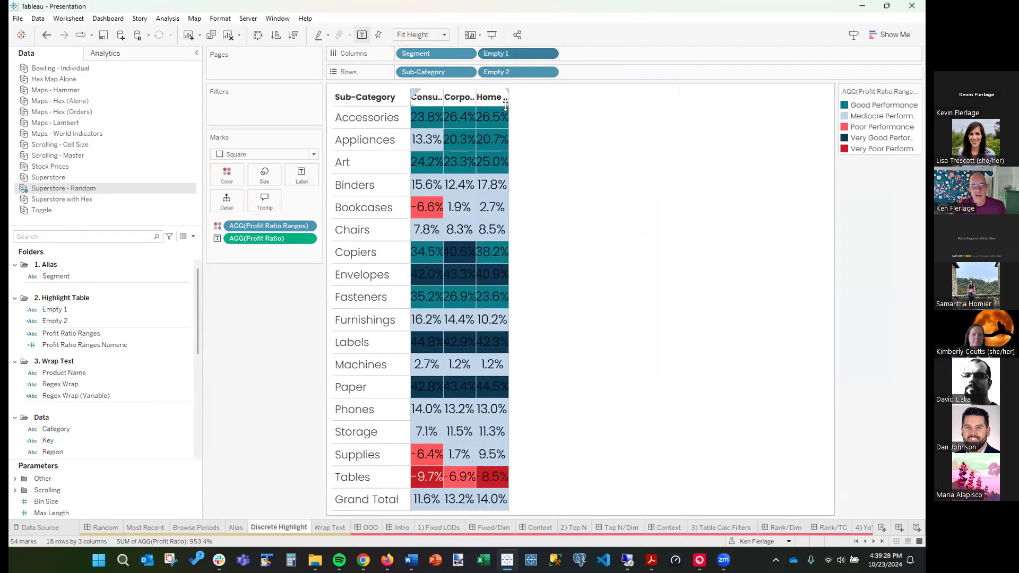
drag(507, 107, 562, 107)
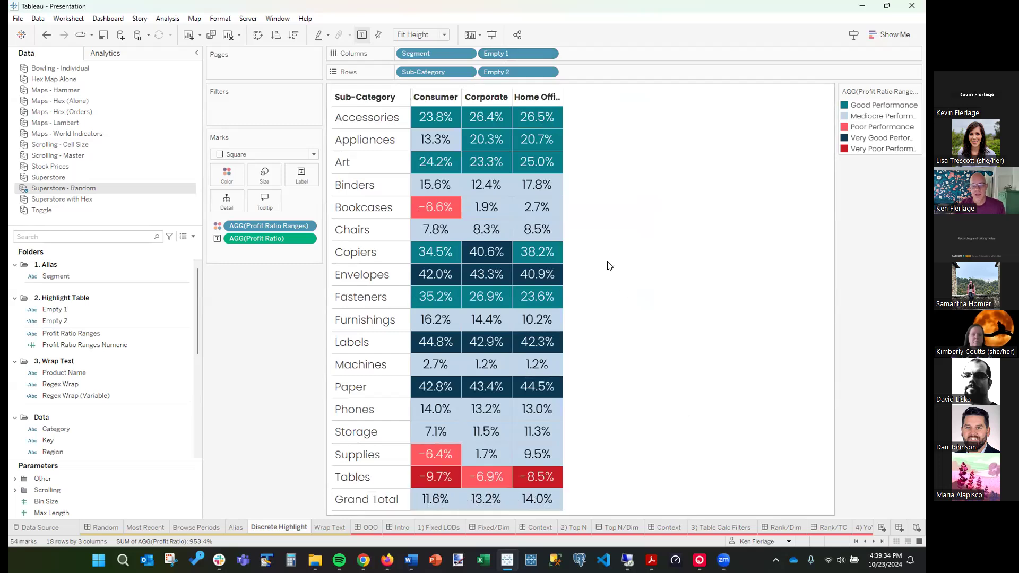
drag(564, 240, 595, 236)
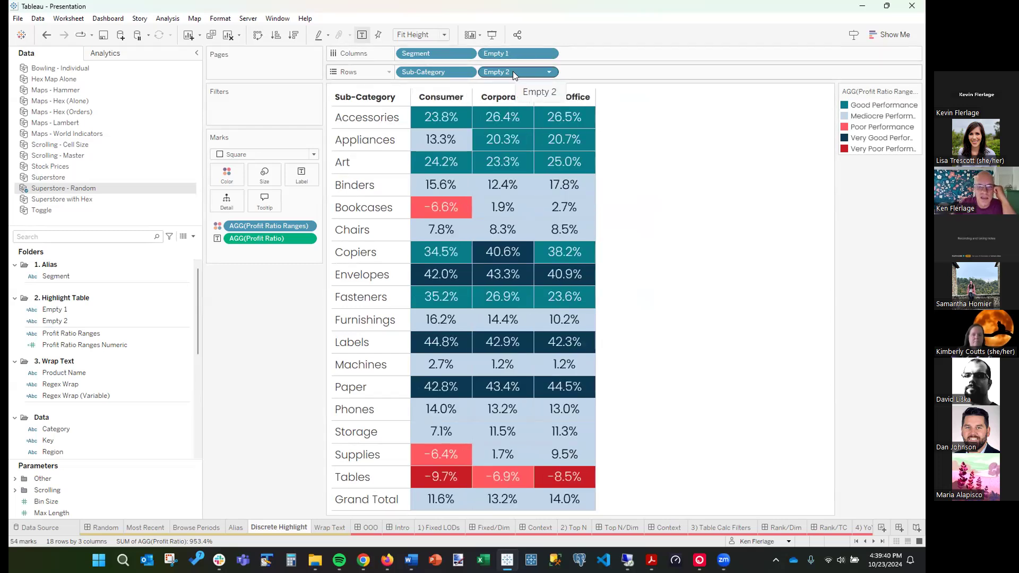
- Remove Empty 2 from Rows and Empty 1 from Columns, and change the mark type to Bar
drag(512, 72, 655, 130)
drag(519, 59, 719, 196)
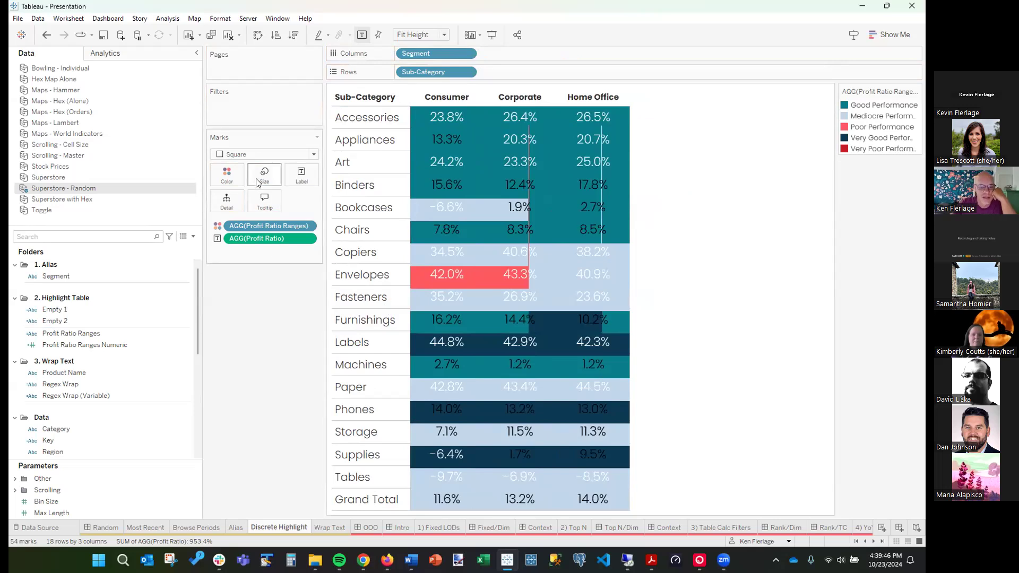
click(273, 157)
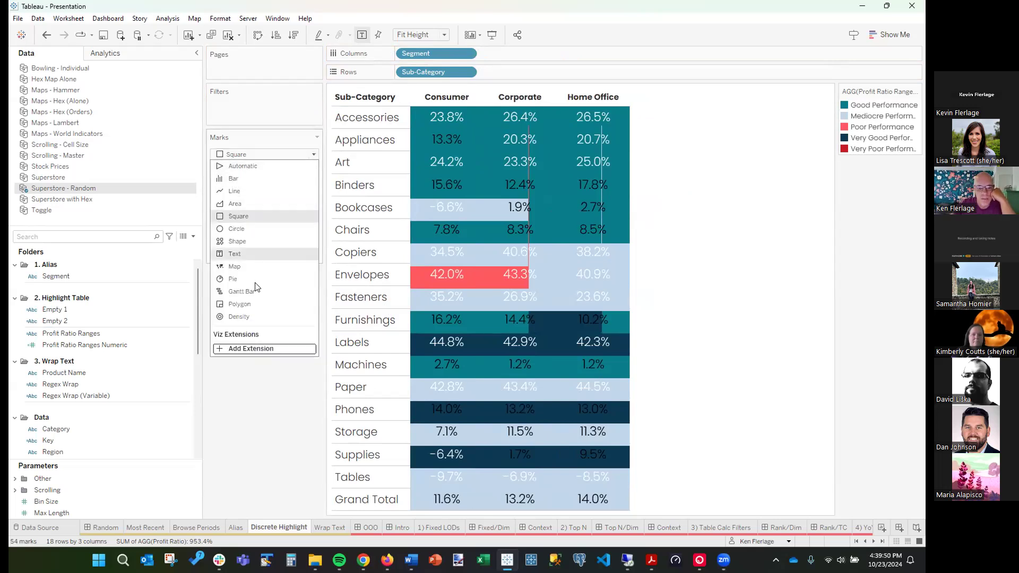
click(233, 178)
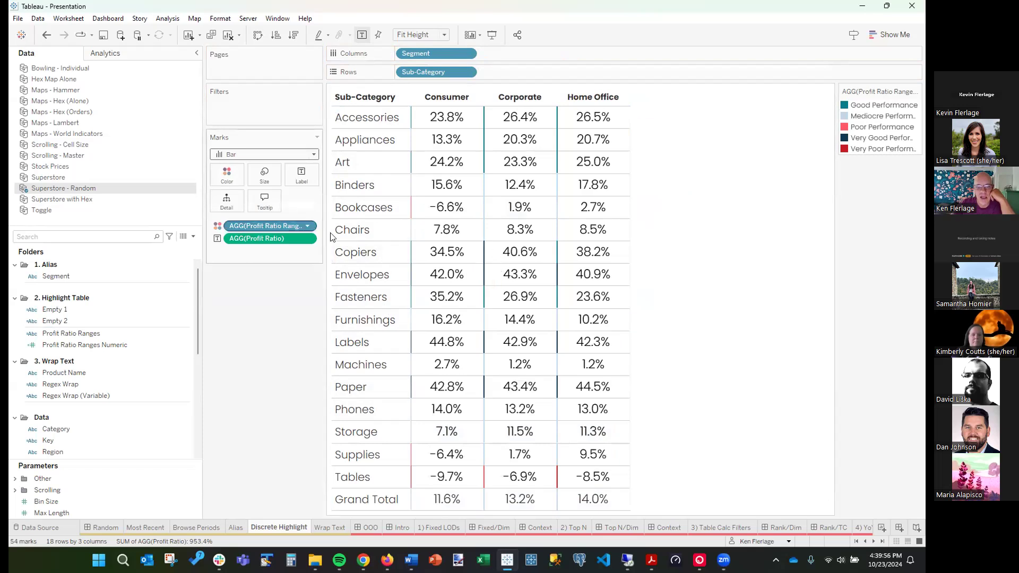
- Increase the bar marks to their maximum size
click(263, 177)
drag(301, 202, 345, 206)
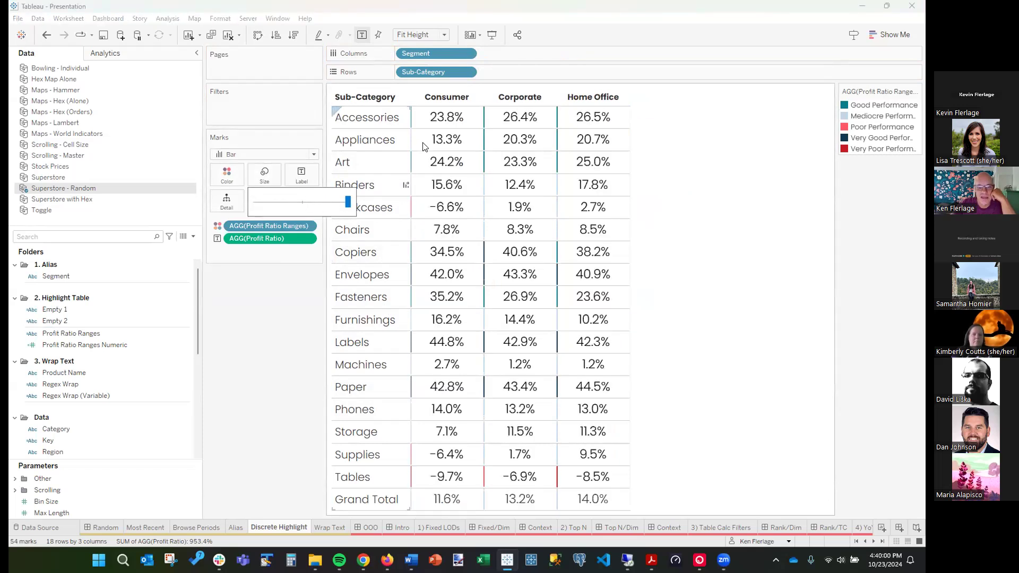
click(259, 380)
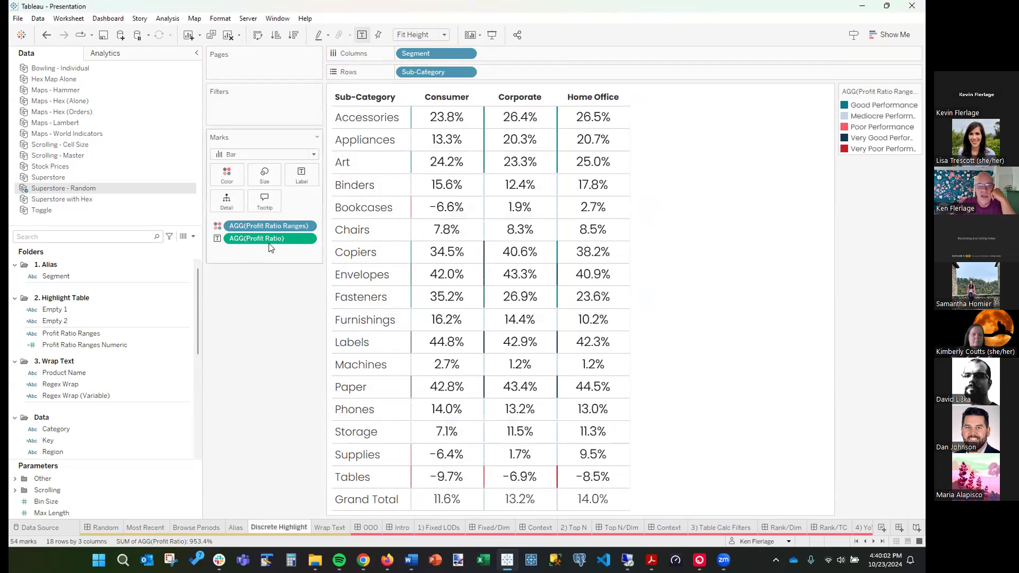
- Create an ad hoc MAX(1) measure on the Marks card and assign it to Size for the bar marks
double_click(263, 256)
text(M)
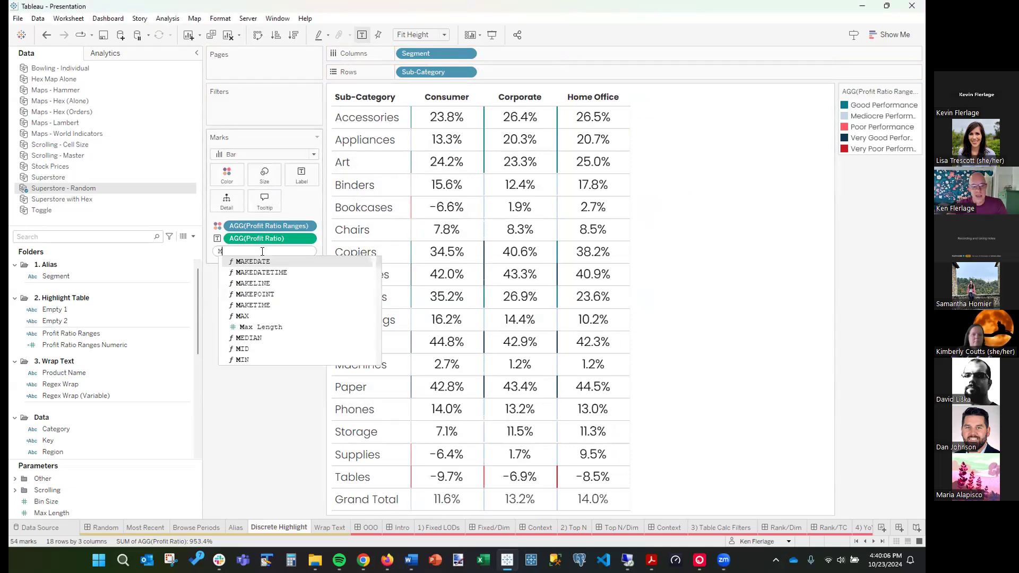
text(AX(1))
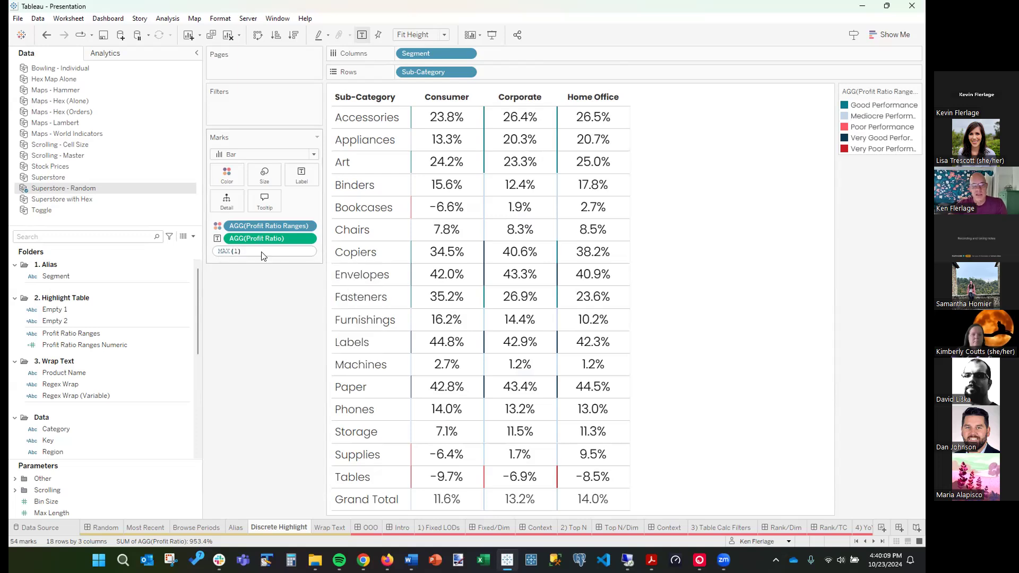
key(Return)
drag(261, 252, 268, 169)
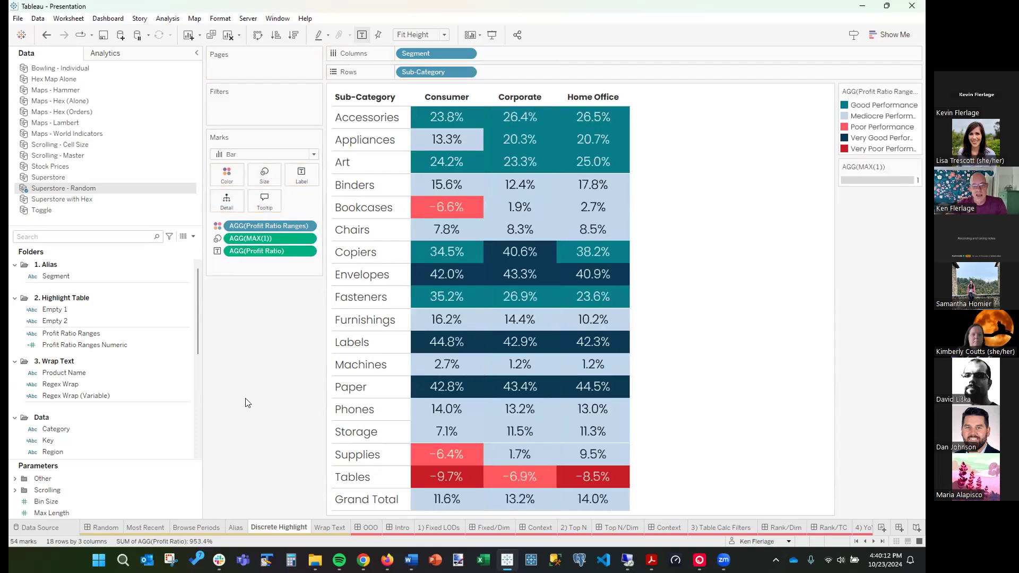
- Give the highlight table's bar marks a white border
click(226, 174)
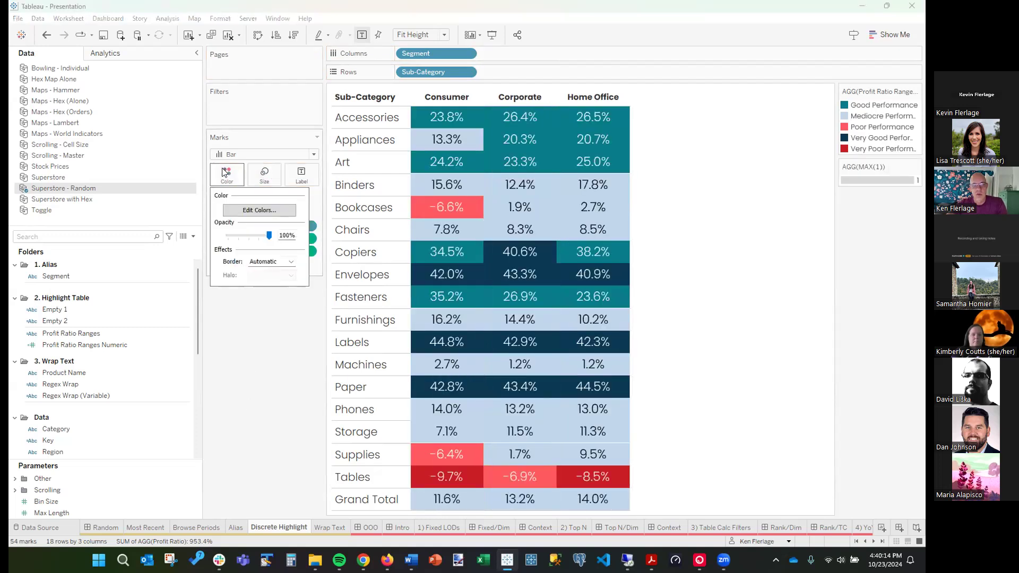
click(255, 263)
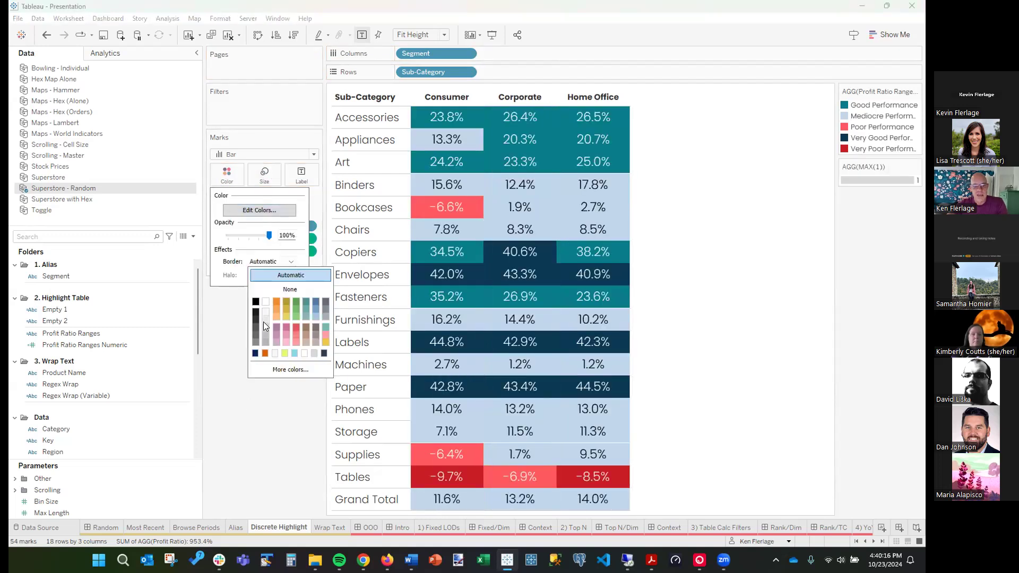
click(276, 453)
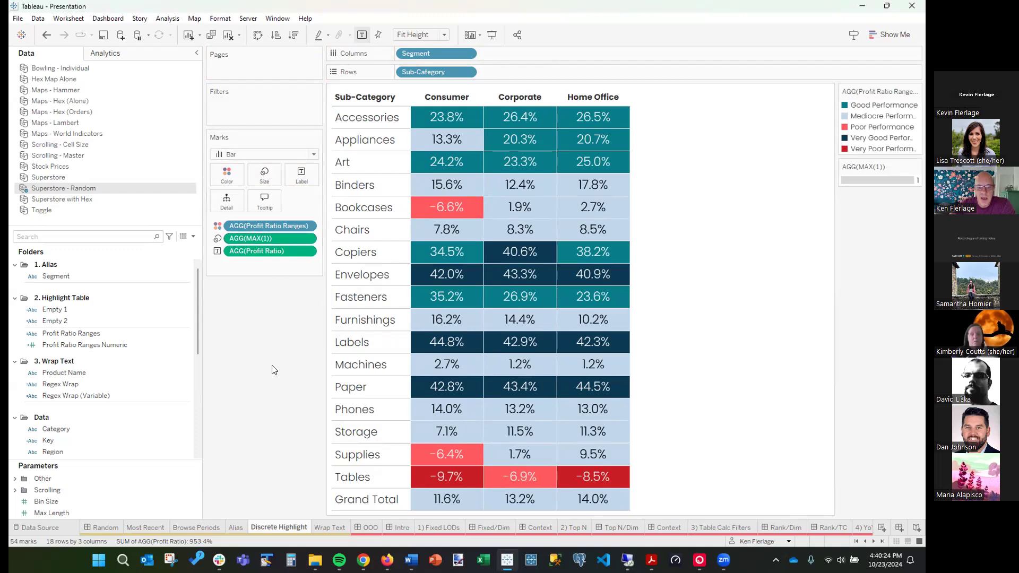
- On the Wrap Text sheet, label the first SUM(Sales) bars with Product Name and hide the Product Name row headers
click(336, 527)
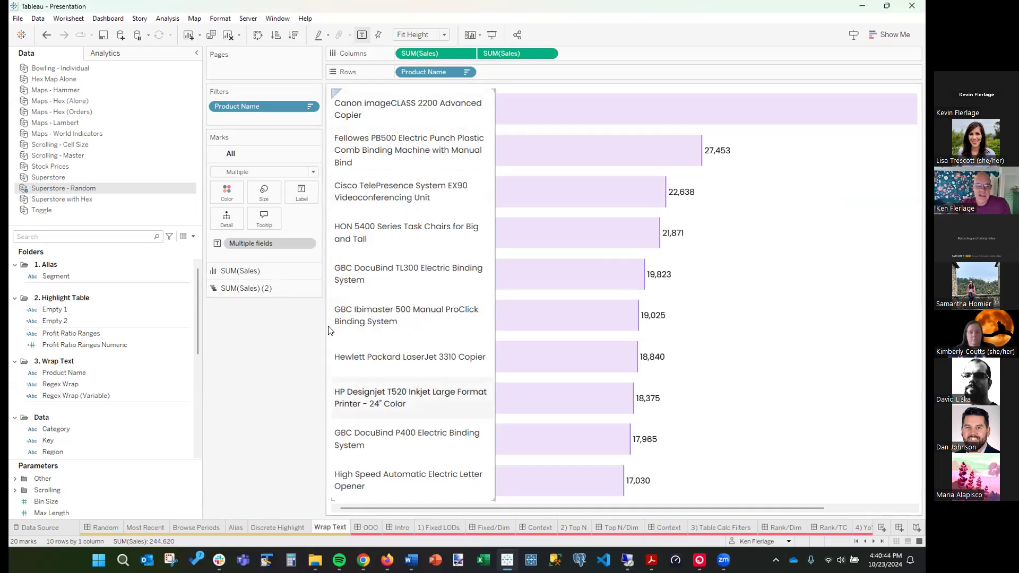
click(236, 289)
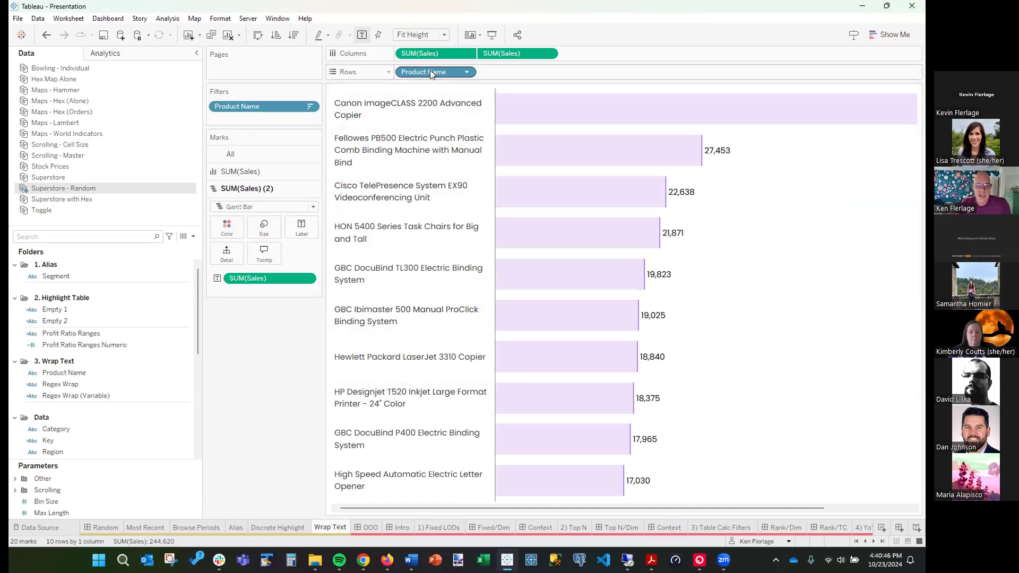
click(237, 179)
drag(424, 72, 301, 212)
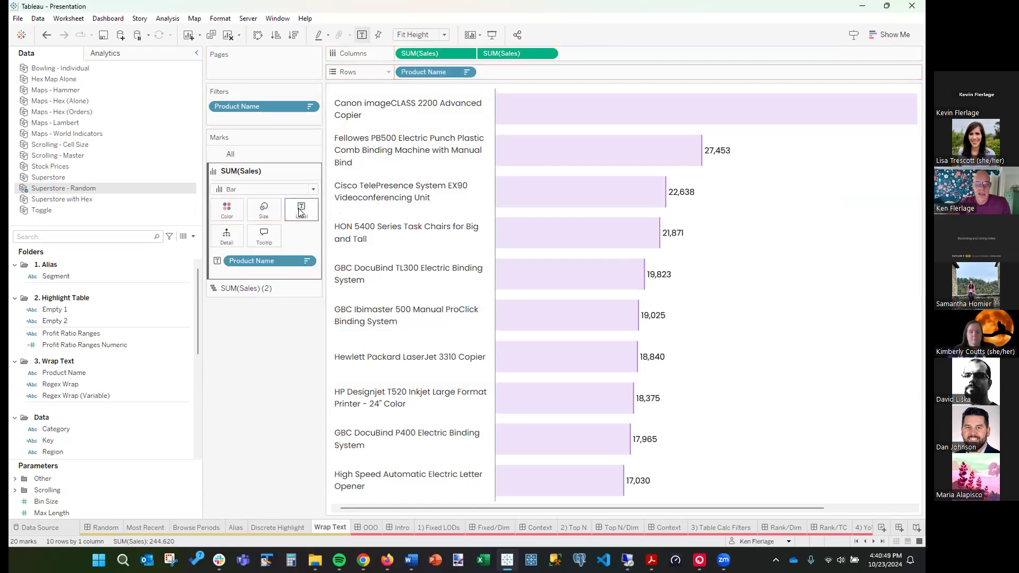
right_click(433, 71)
click(491, 179)
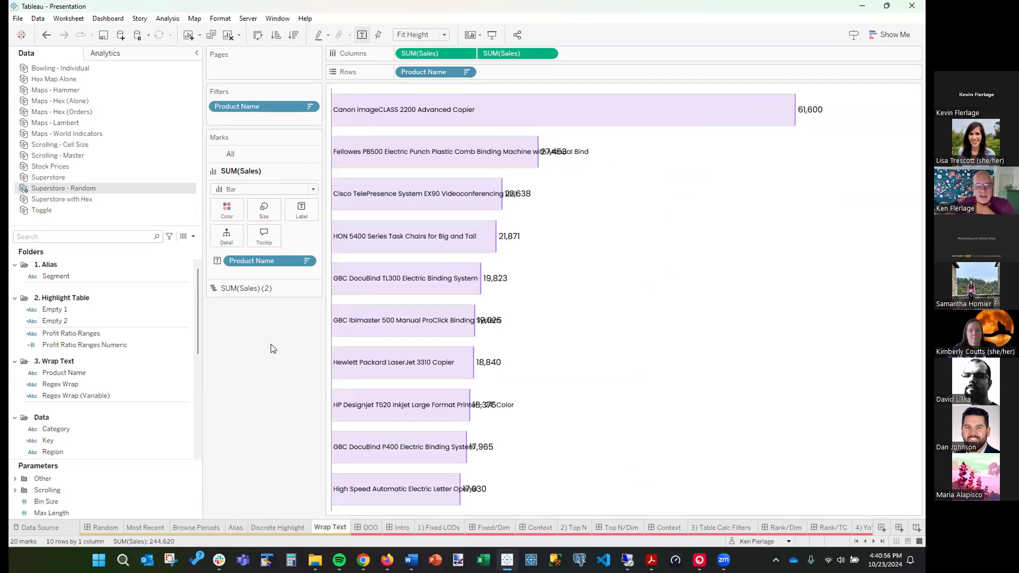
- Try the wrap options in the Product Name labels' alignment settings, ending with Wrap set to On
click(301, 210)
click(388, 296)
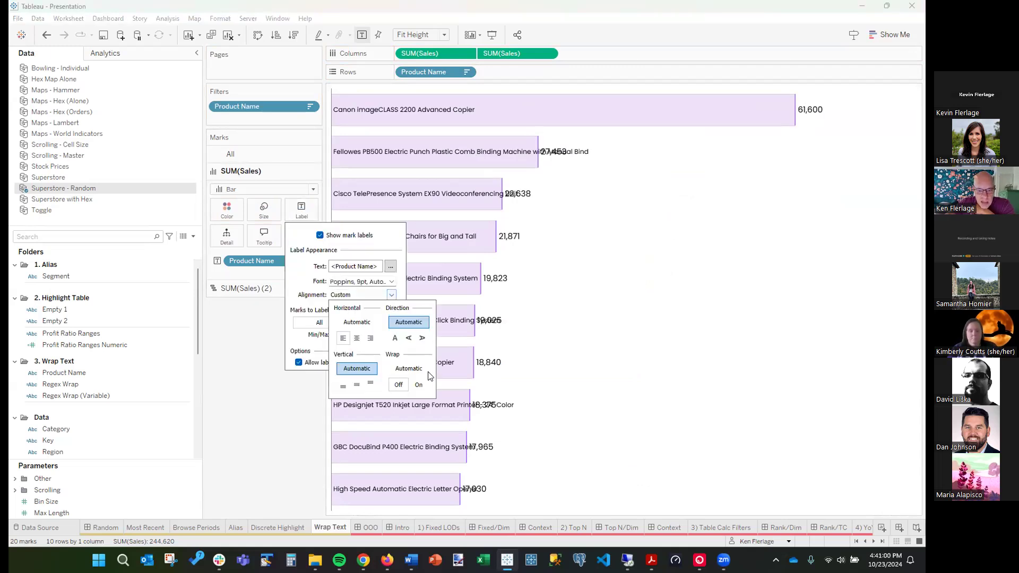
click(409, 370)
click(418, 384)
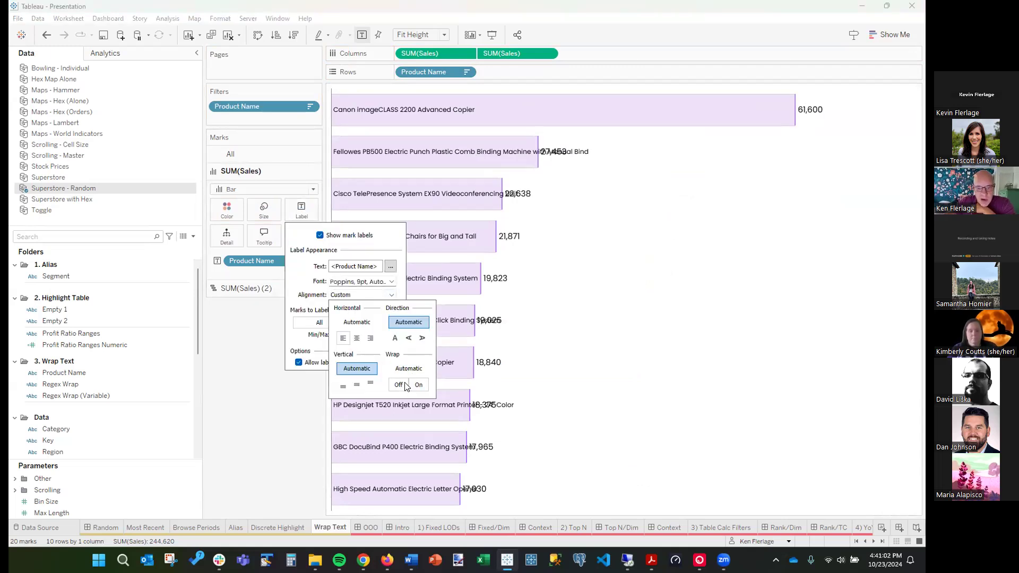
click(409, 369)
click(399, 384)
click(409, 369)
click(400, 384)
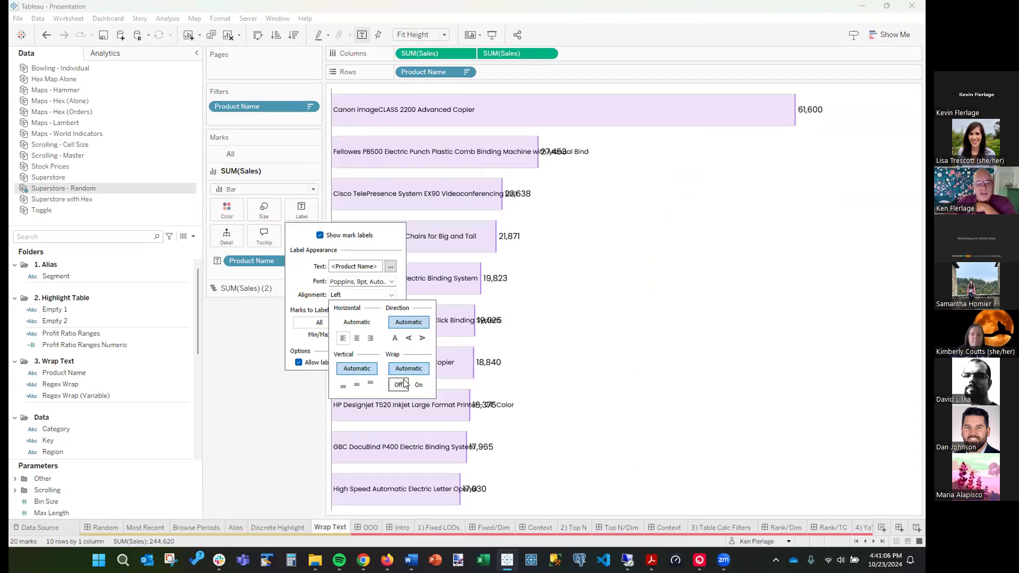
click(419, 386)
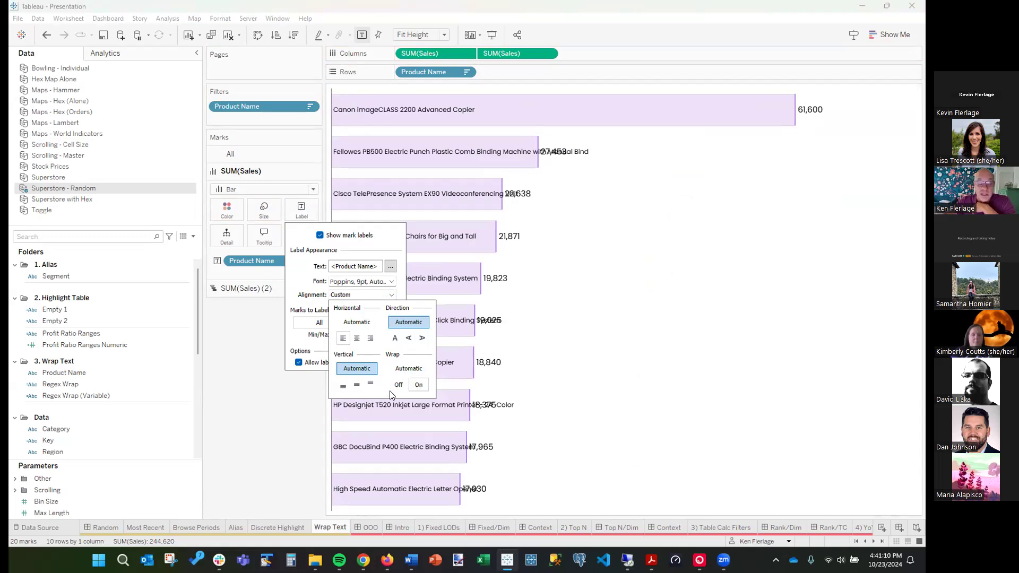
click(276, 420)
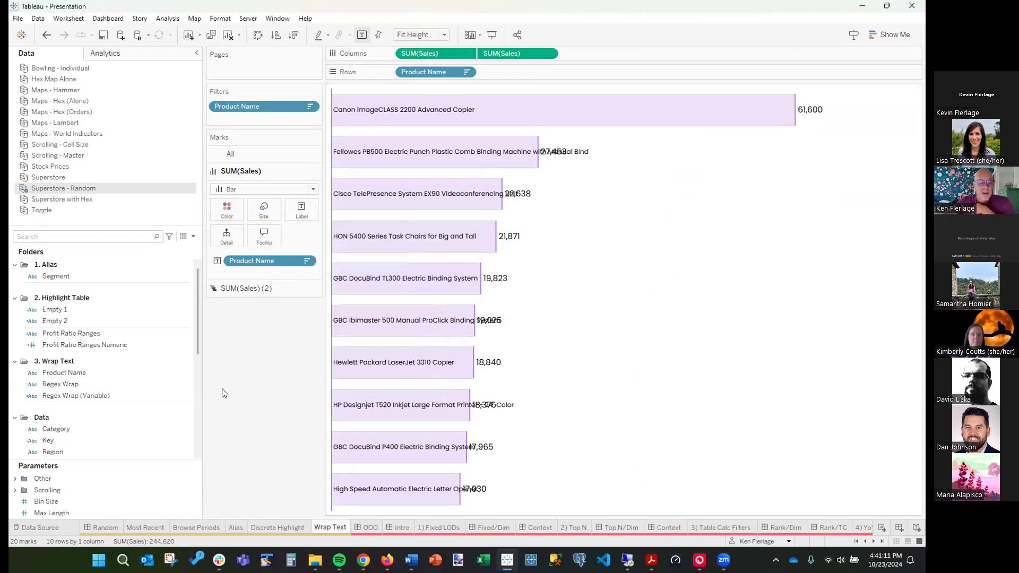
- Open the Regex Wrap calculation, enlarge the editor to review its 30-character regular expression, and close it
right_click(70, 383)
click(93, 151)
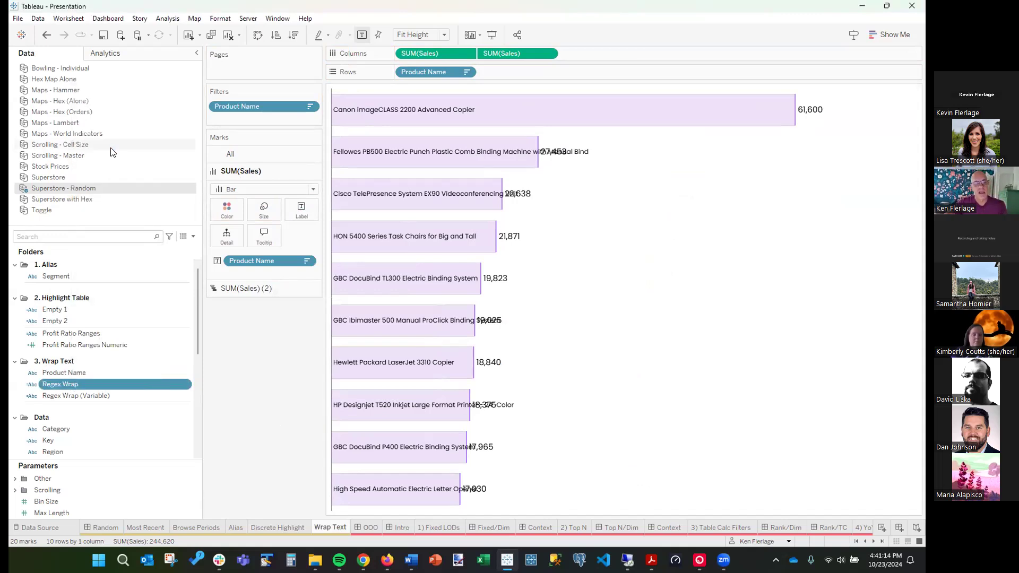
scroll(412, 298, up, 5)
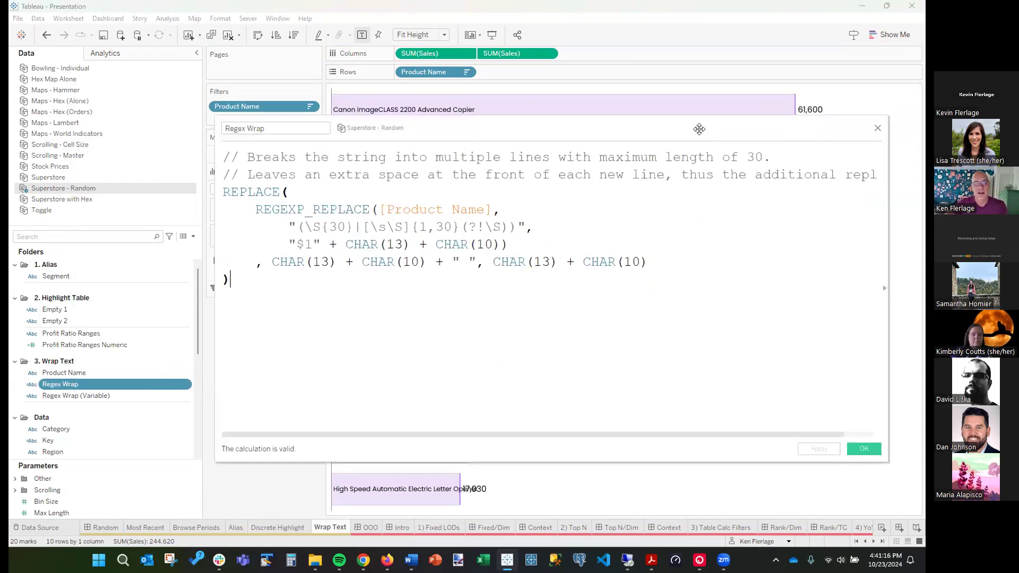
drag(699, 129, 555, 116)
scroll(548, 283, up, 1)
drag(745, 312, 870, 310)
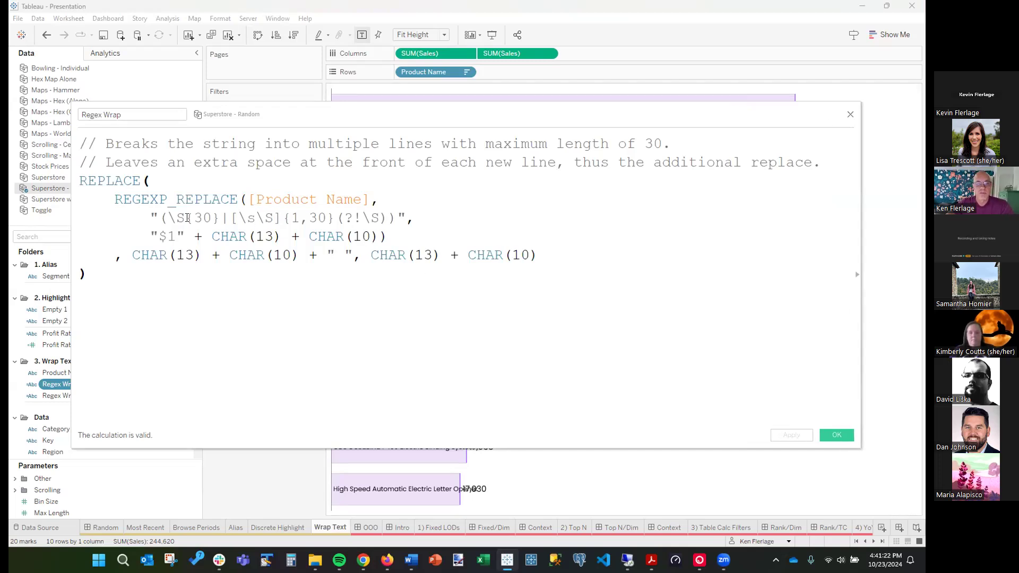
double_click(205, 219)
drag(328, 223, 313, 225)
click(264, 299)
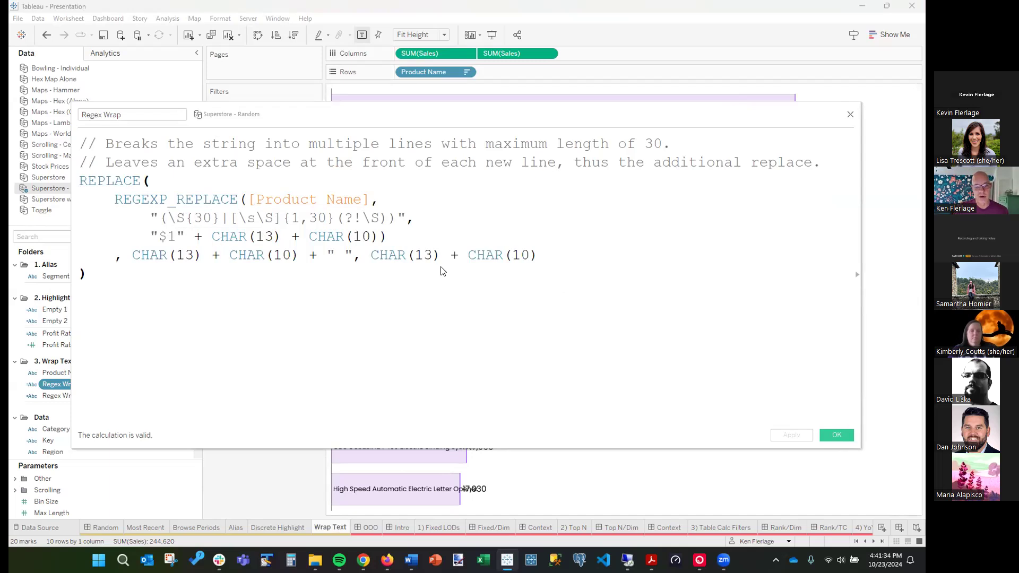
click(842, 434)
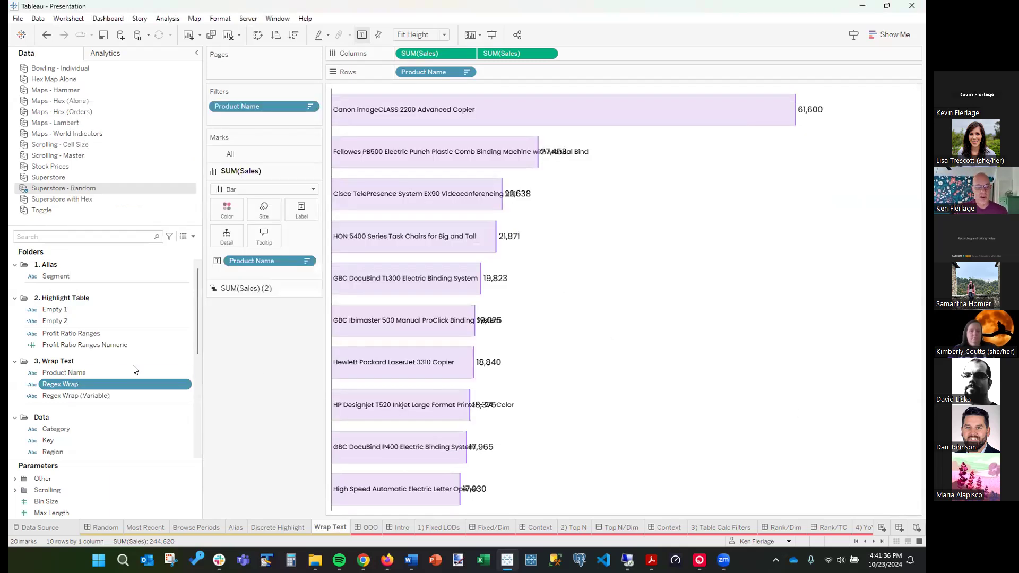
- Replace the Product Name label on the bars with Regex Wrap, and show the Max Length parameter control
drag(78, 381, 262, 260)
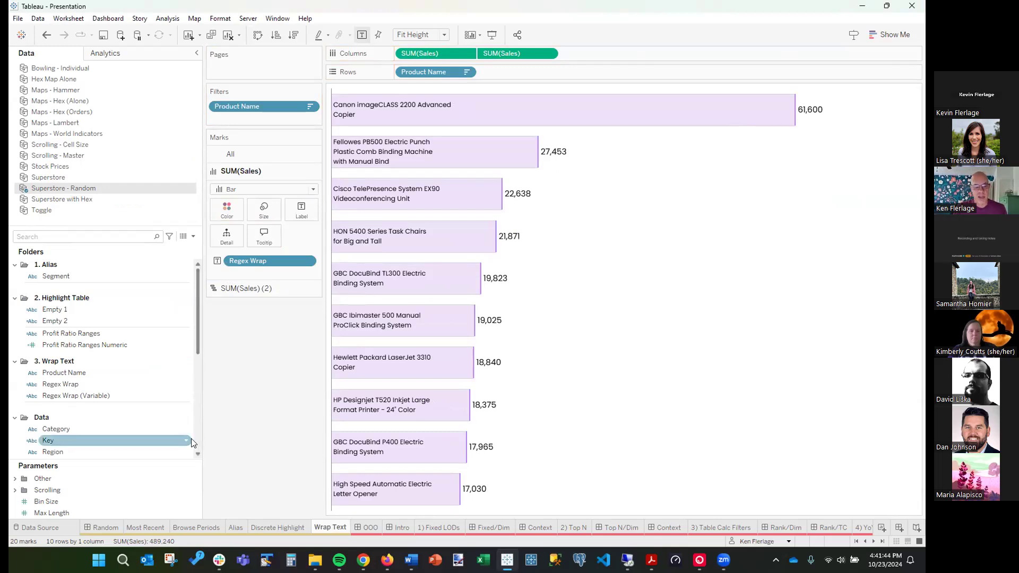
right_click(69, 511)
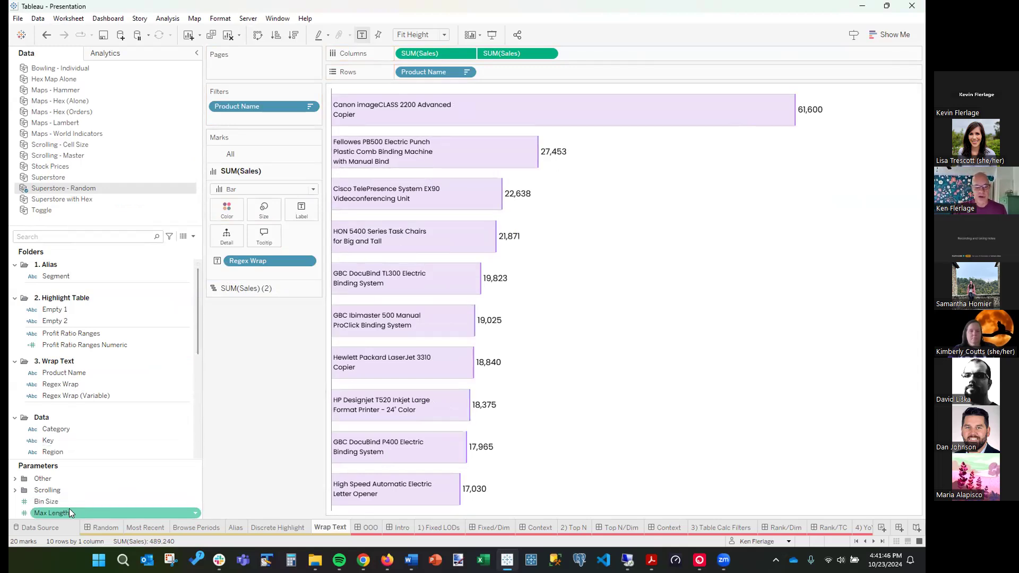
click(103, 325)
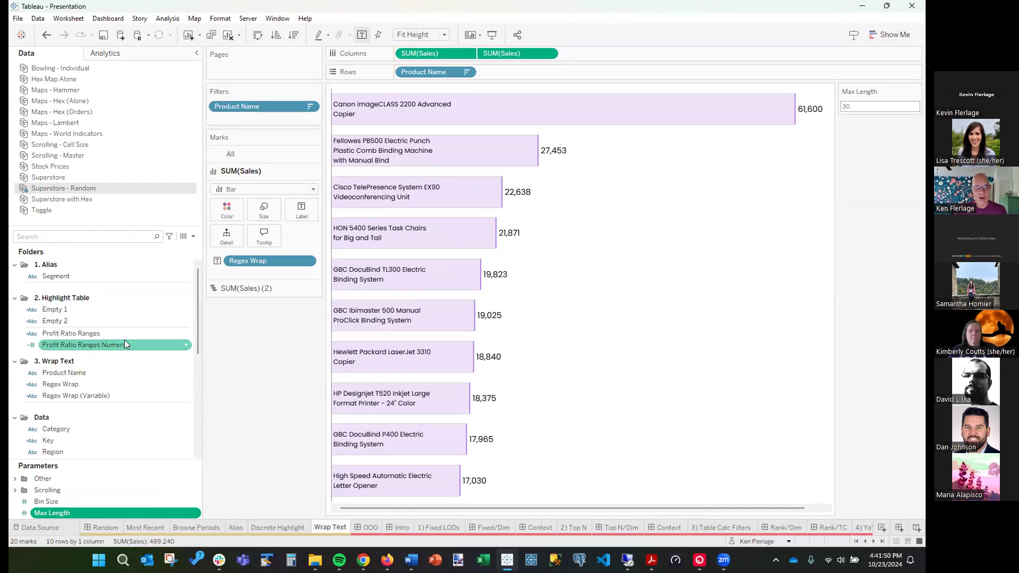
- Open the Regex Wrap (Variable) calculation, review where it references the Max Length parameter, and close it
right_click(97, 396)
click(137, 161)
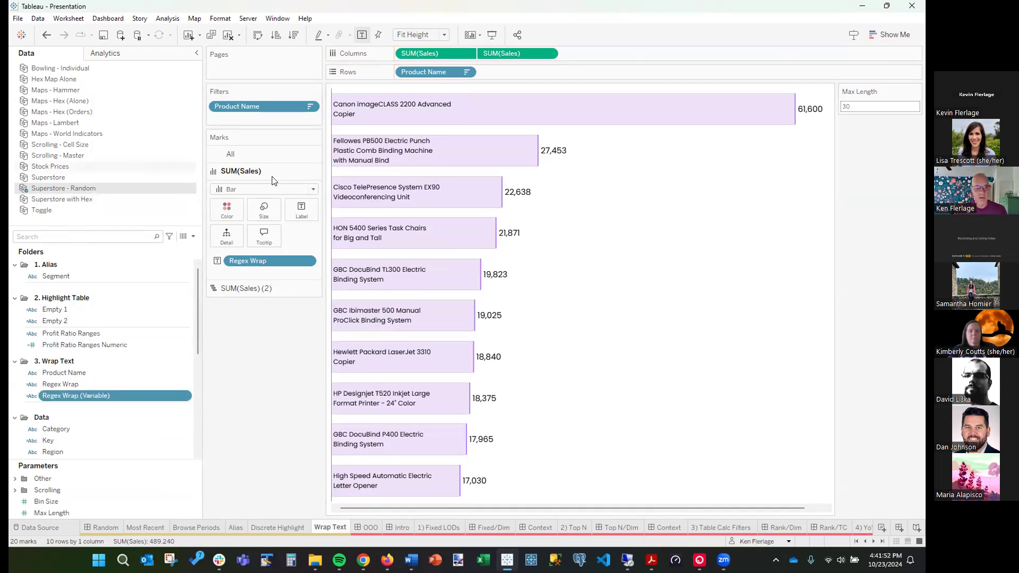
scroll(289, 235, up, 5)
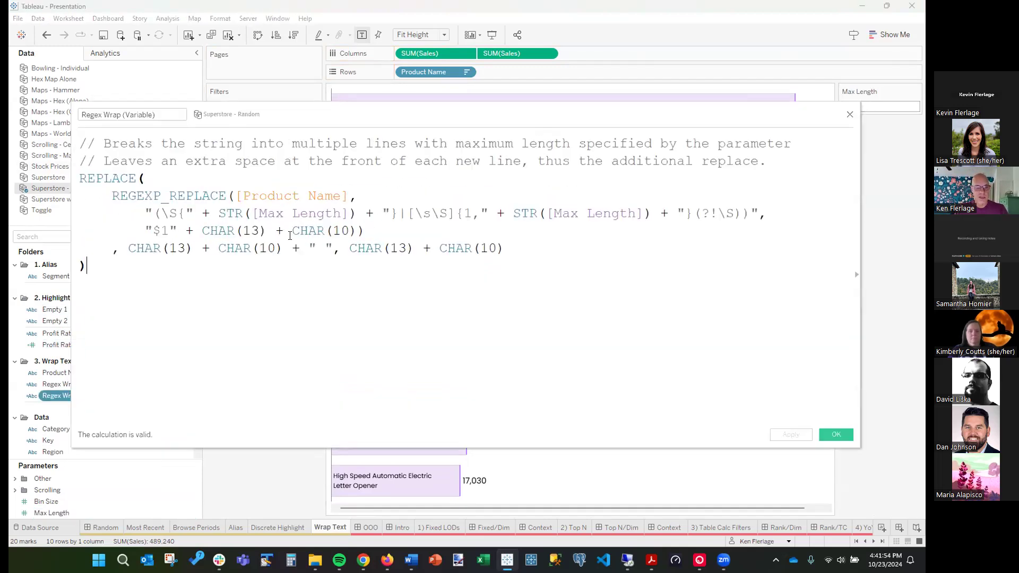
double_click(317, 218)
double_click(658, 222)
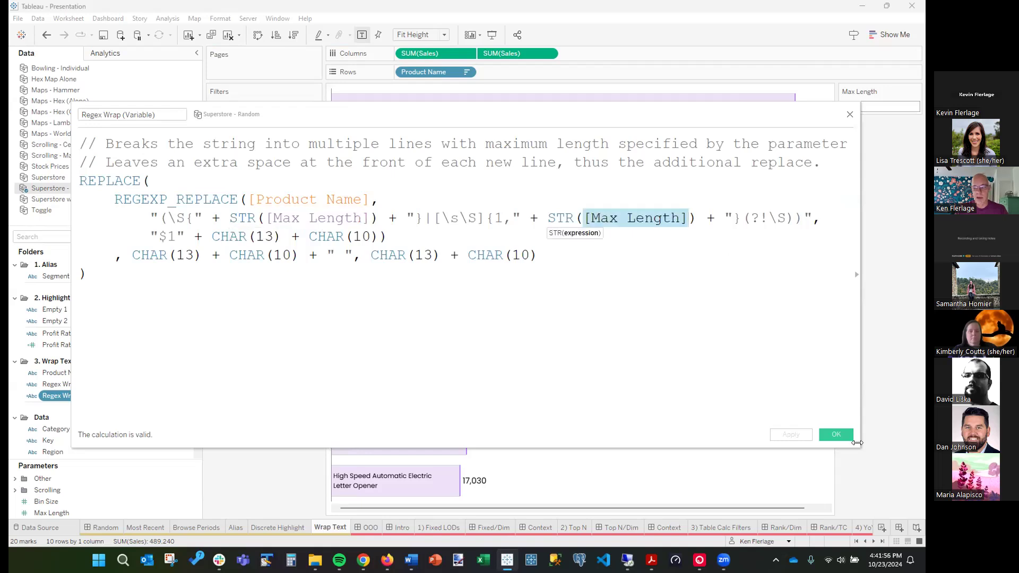
click(836, 434)
- Replace the bar label with Regex Wrap (Variable), and set the Max Length parameter to 35 and then 40
drag(106, 395, 260, 260)
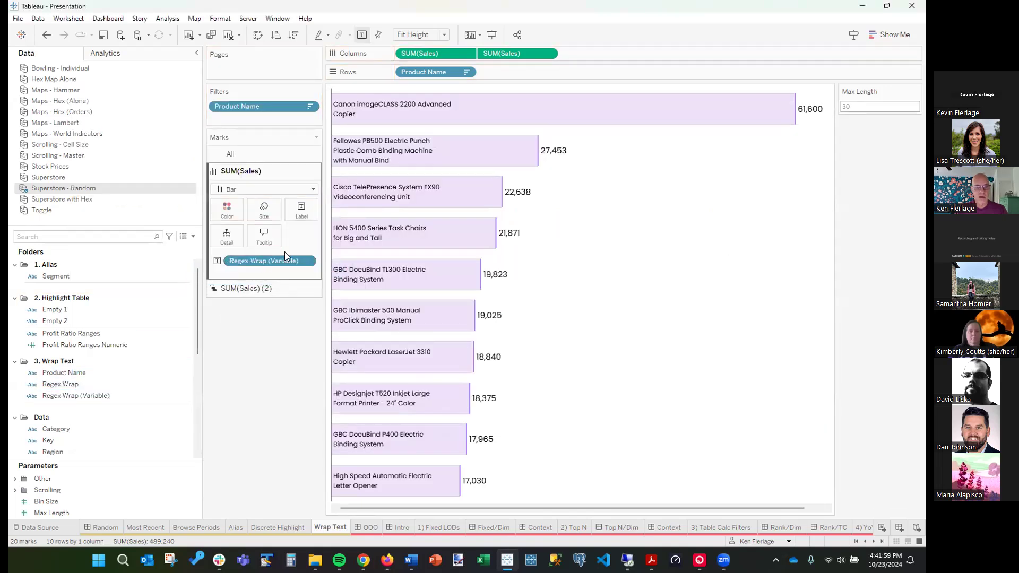
click(866, 106)
text(35)
key(Return)
click(874, 106)
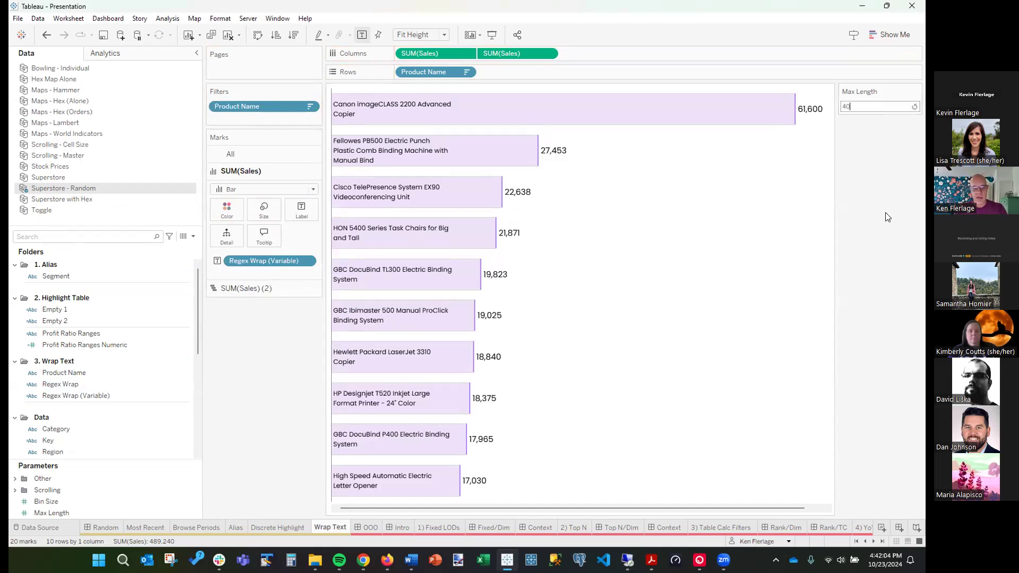
key(Return)
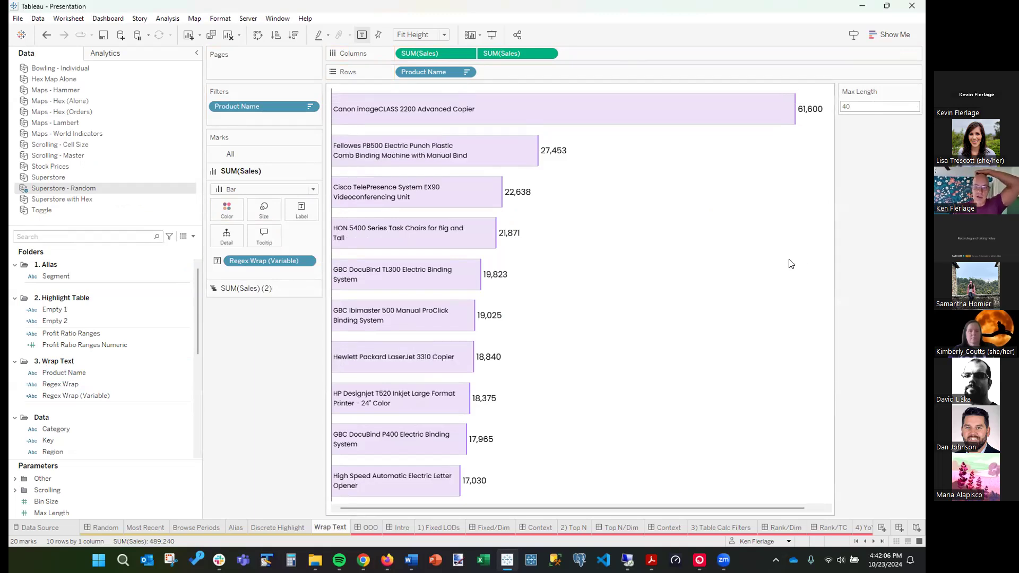
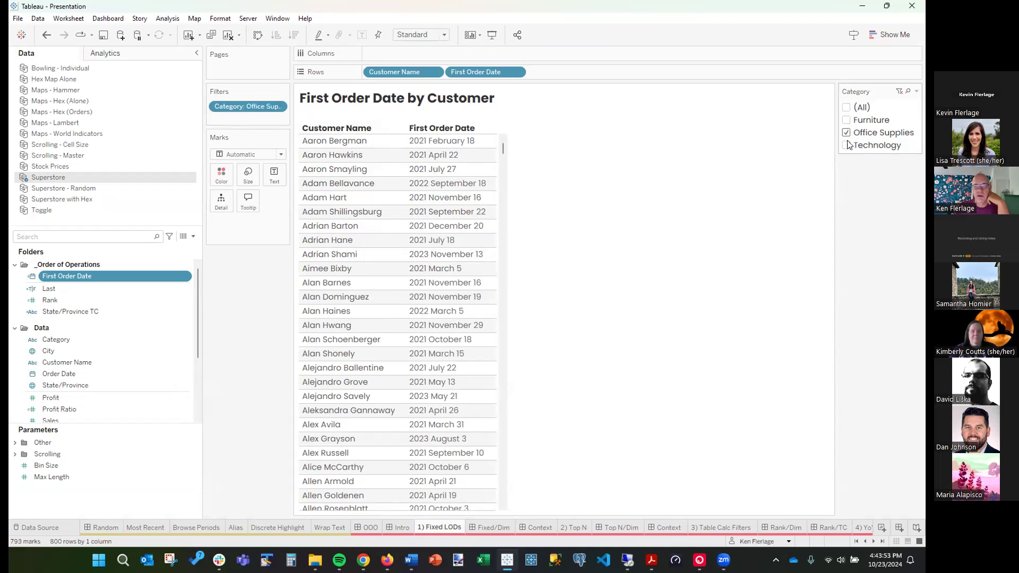
- Include Technology and Furniture in the Category filter of the First Order Date by Customer table
click(847, 145)
click(846, 121)
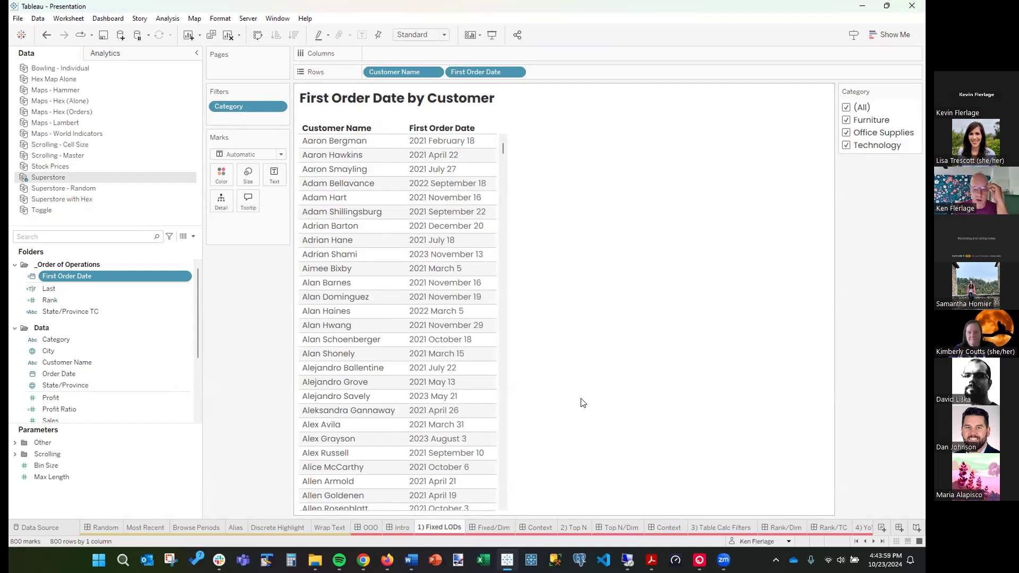
- View the Fixed/Dim and first Context order of operations dashboards, and return to the 1) Fixed LODs sheet
click(489, 527)
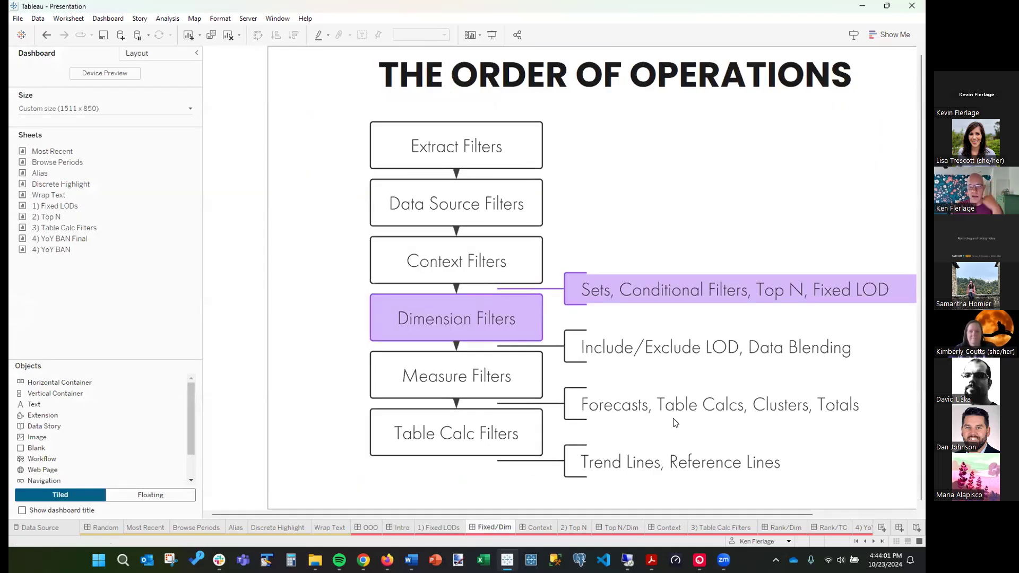
drag(408, 514, 453, 514)
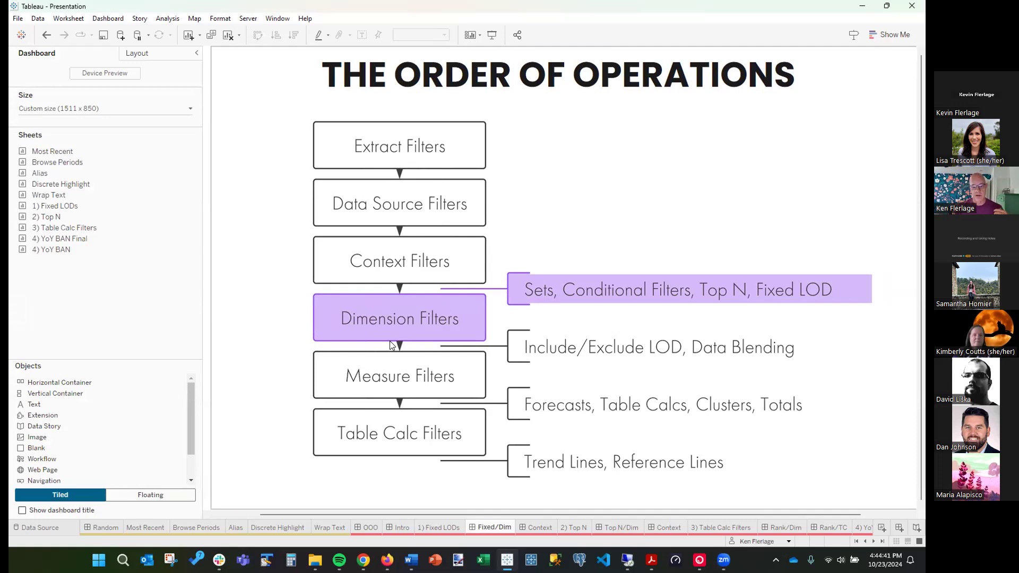
click(541, 526)
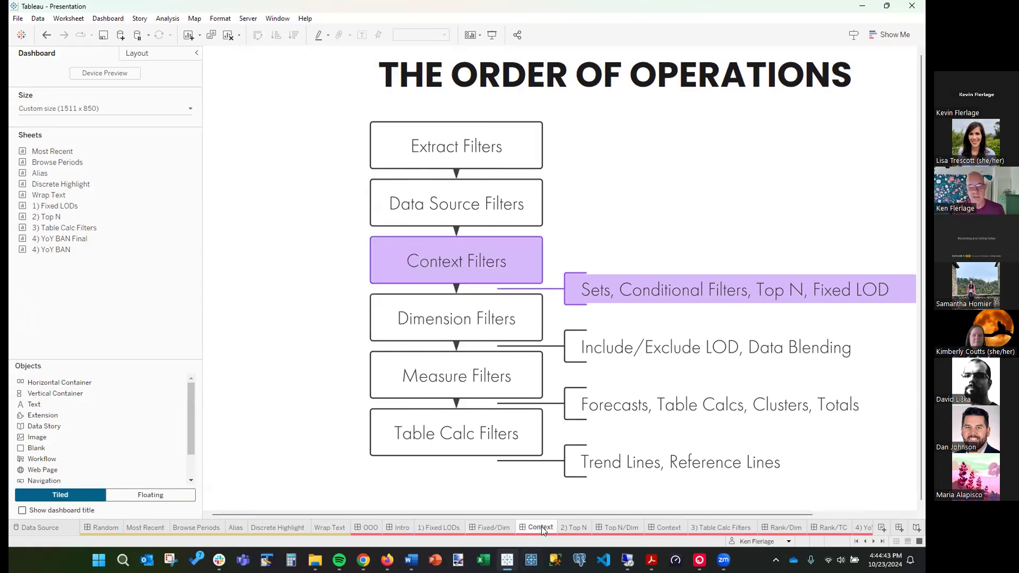
click(437, 527)
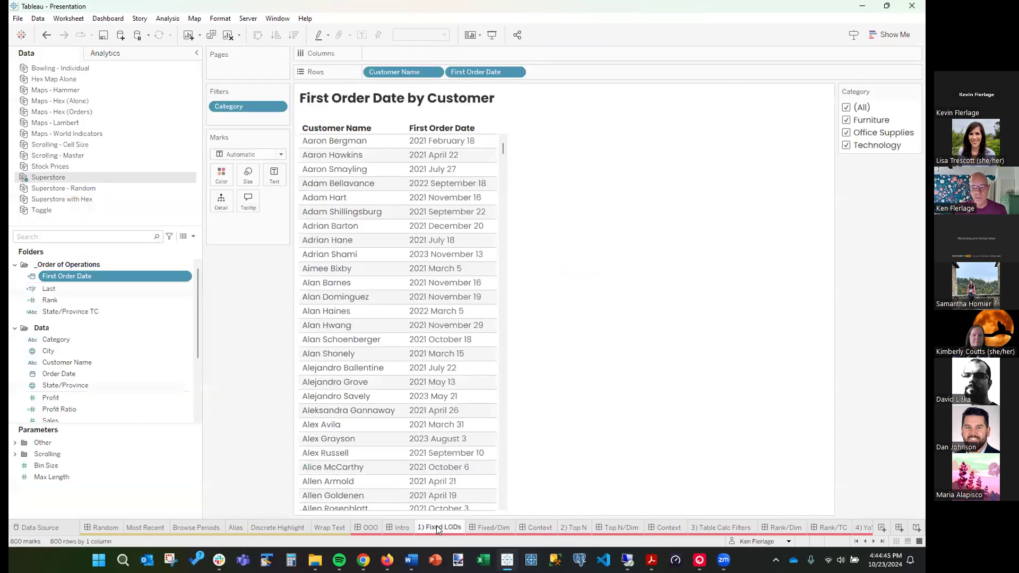
- Add the Category filter to context, and compare first order dates for different category selections before including all categories again
right_click(243, 108)
click(283, 156)
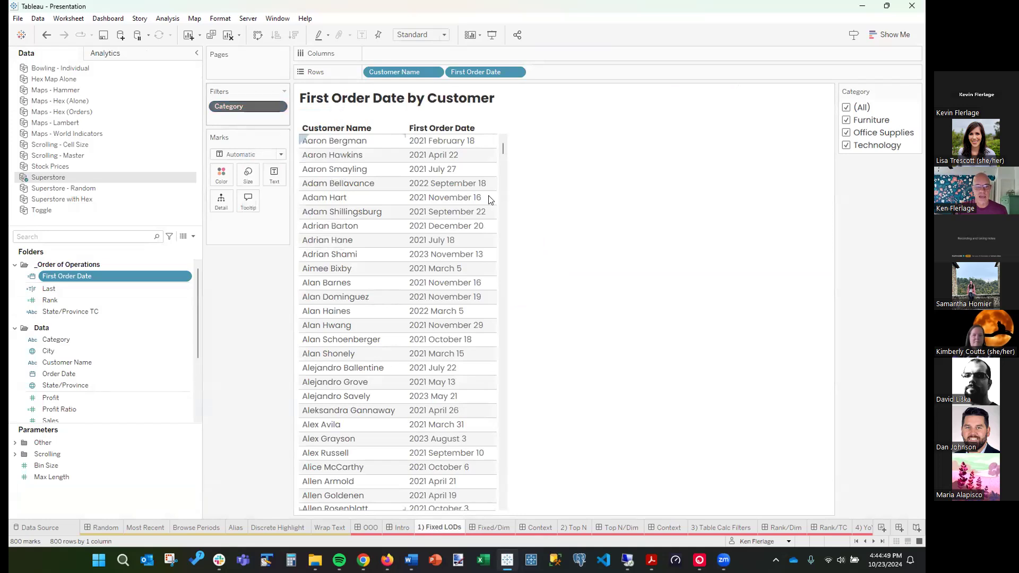
click(846, 133)
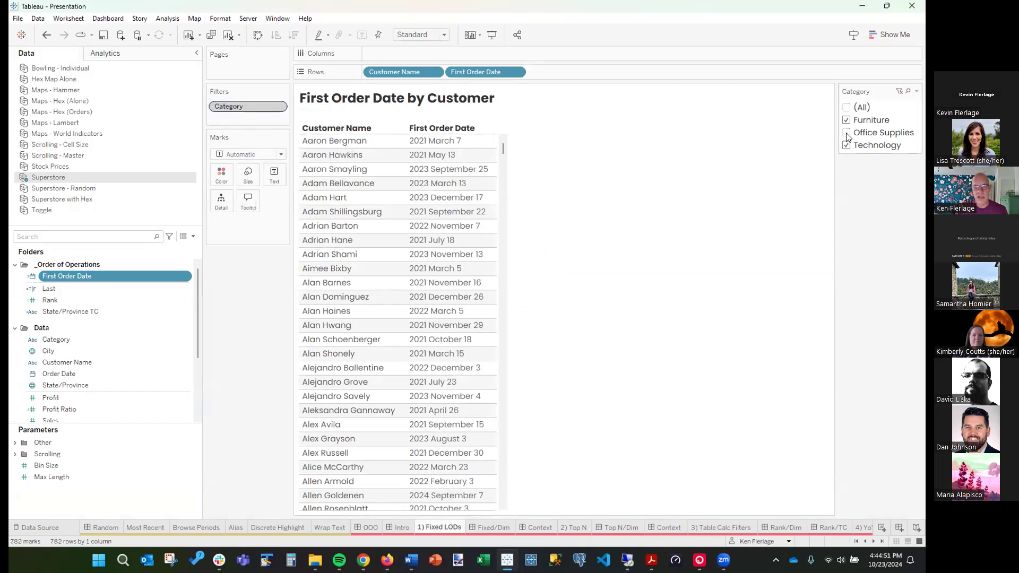
click(847, 120)
click(846, 134)
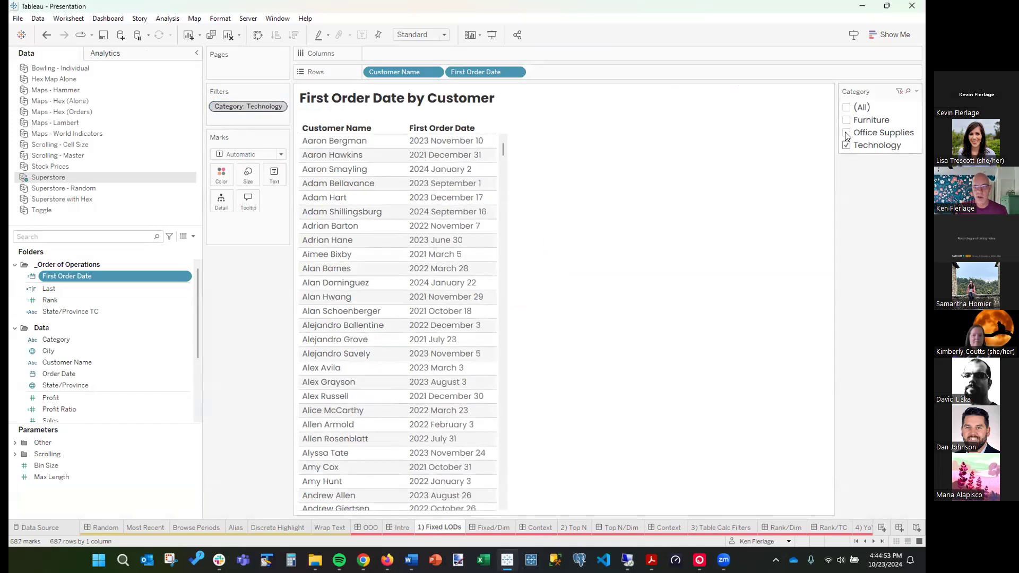
click(846, 145)
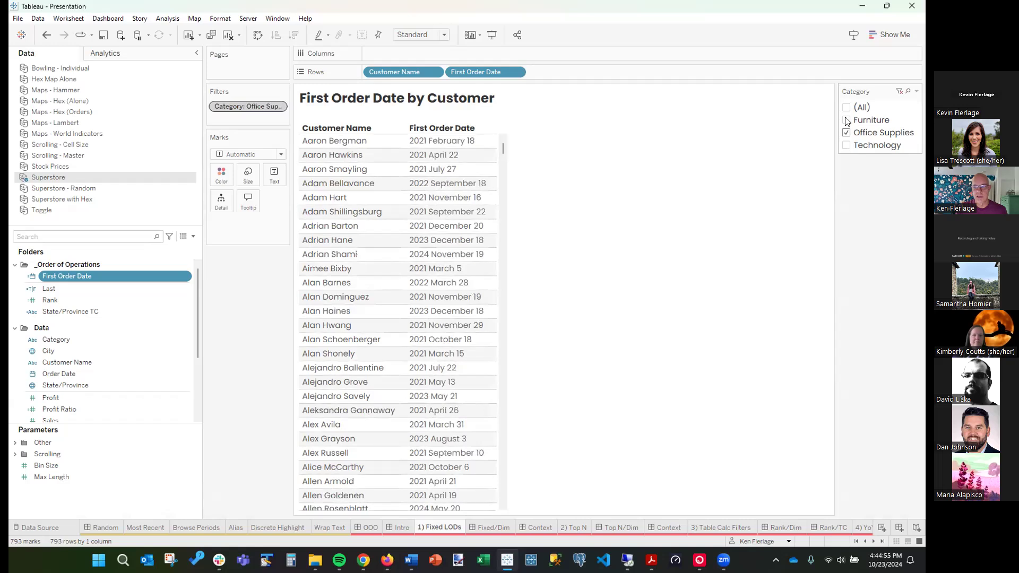
click(846, 120)
click(846, 145)
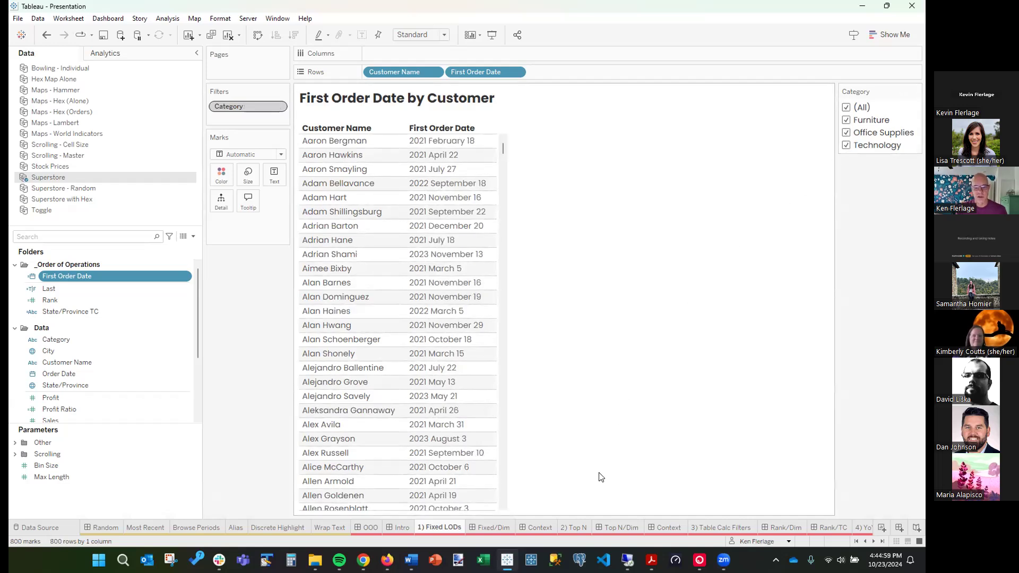
- On the 2) Top N sheet, review the Customer Name filter's top 15 by sum of Sales setting and close it
click(572, 525)
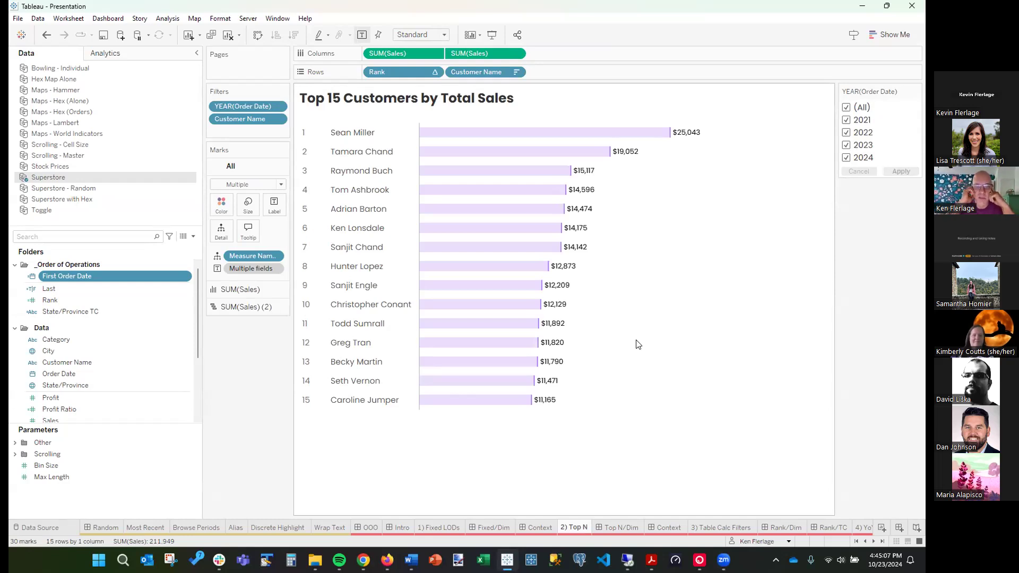
double_click(238, 117)
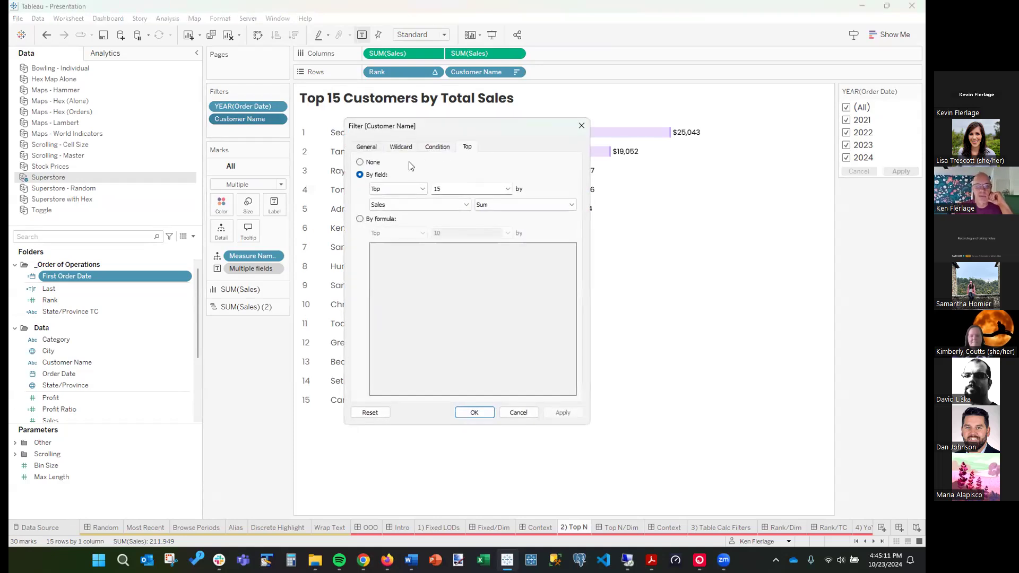
key(Tab)
key(Tab)
key(Tab)
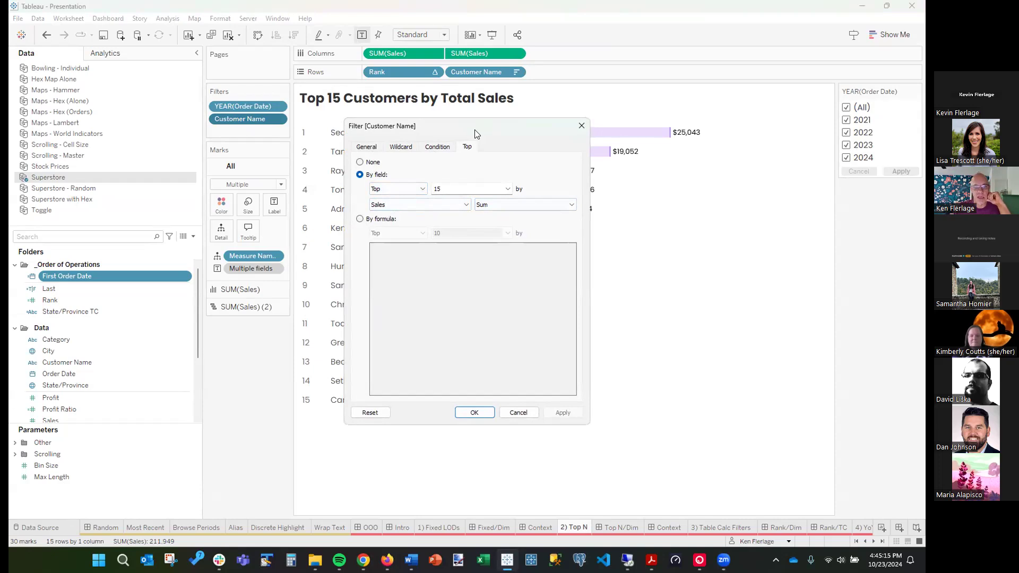
drag(475, 135, 235, 158)
click(235, 436)
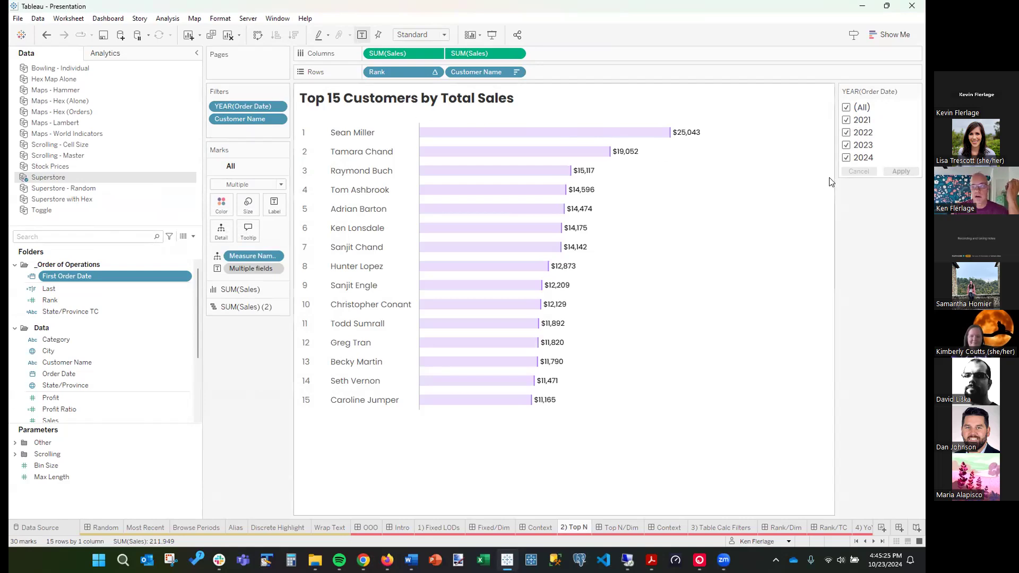
- Limit the YEAR(Order Date) filter of the Top 15 Customers chart to 2021 and apply it
click(845, 132)
click(846, 145)
click(846, 158)
click(901, 170)
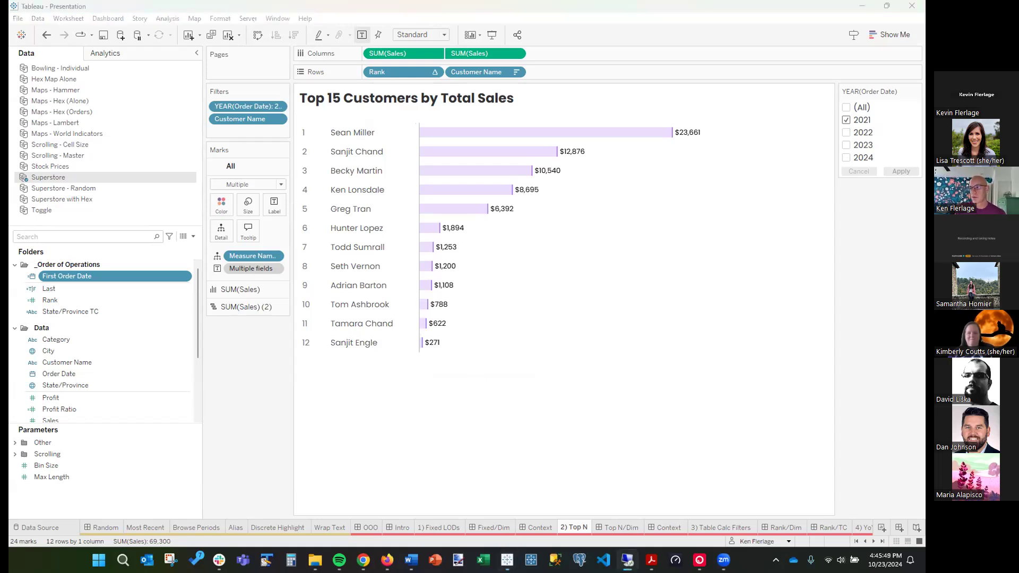
click(241, 419)
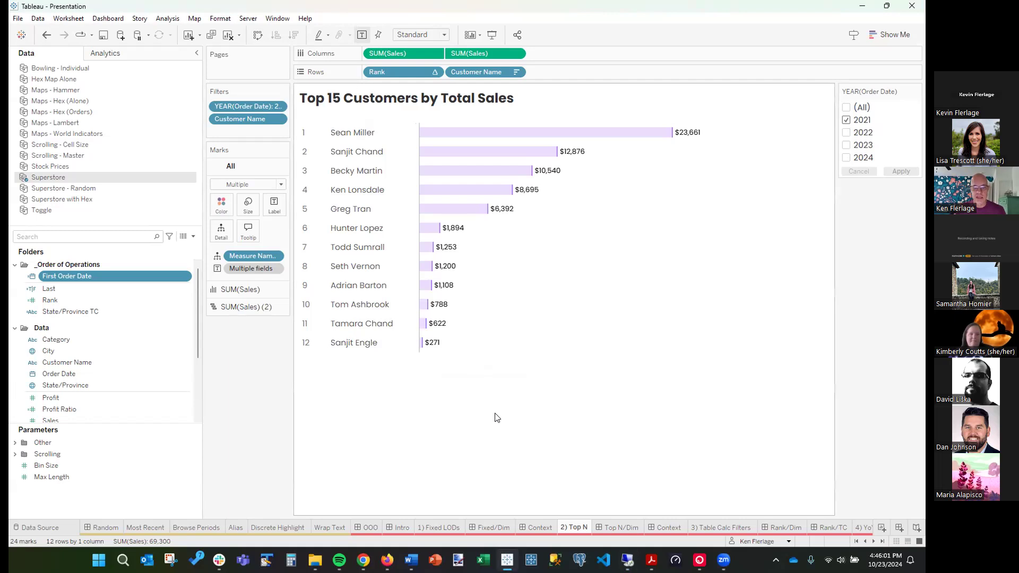
- View the Top N/Dim order of operations dashboard and the Context dashboard that follows it
click(617, 526)
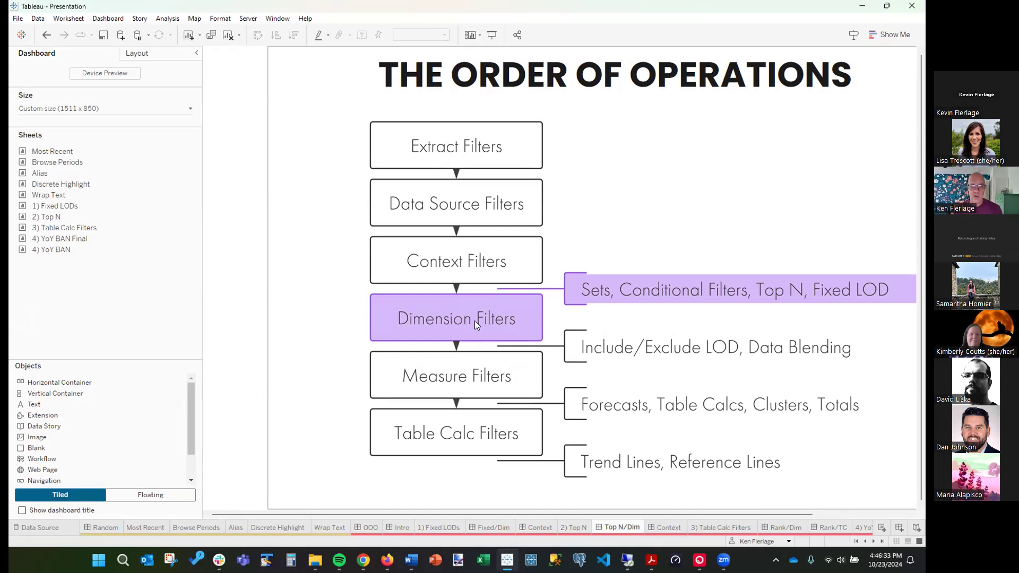
click(575, 526)
click(620, 525)
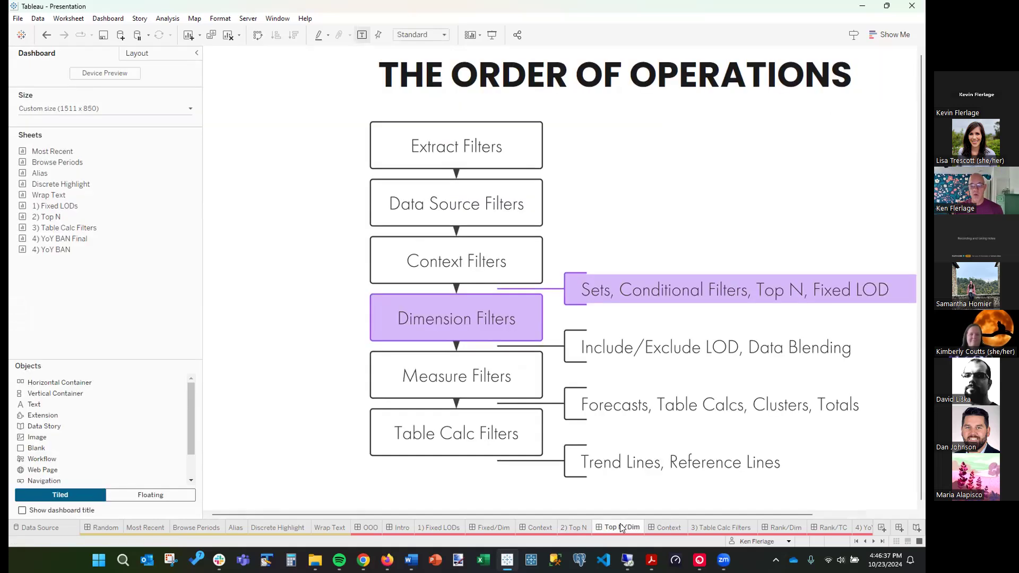
click(663, 527)
- Add the YEAR(Order Date) filter on the 2) Top N sheet to context
click(571, 528)
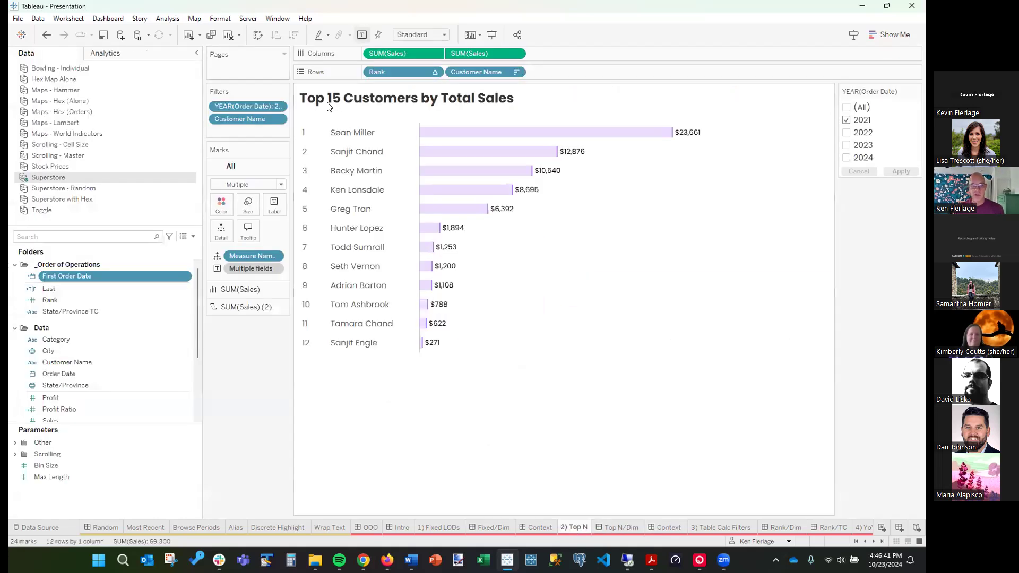
right_click(243, 108)
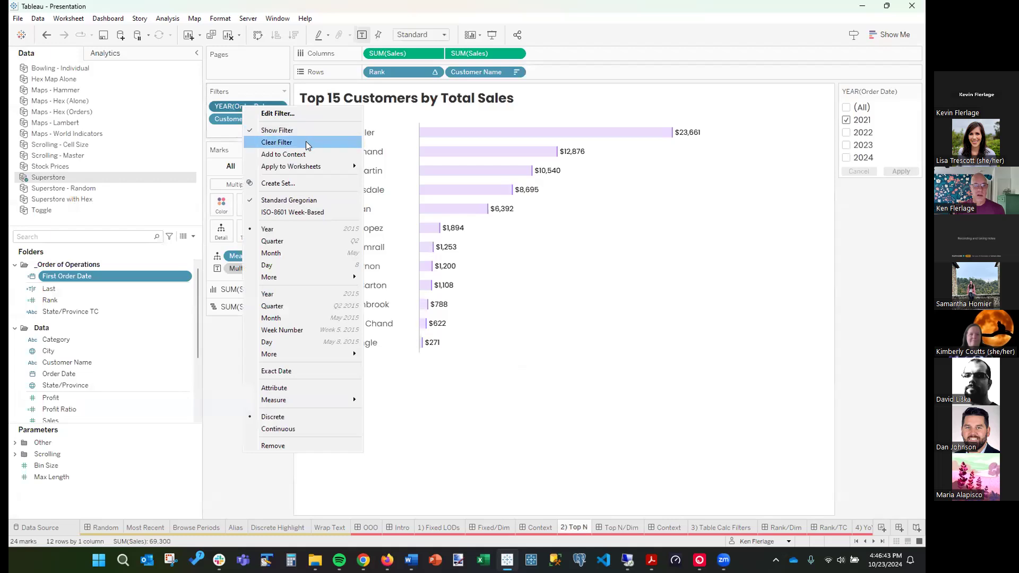
click(282, 154)
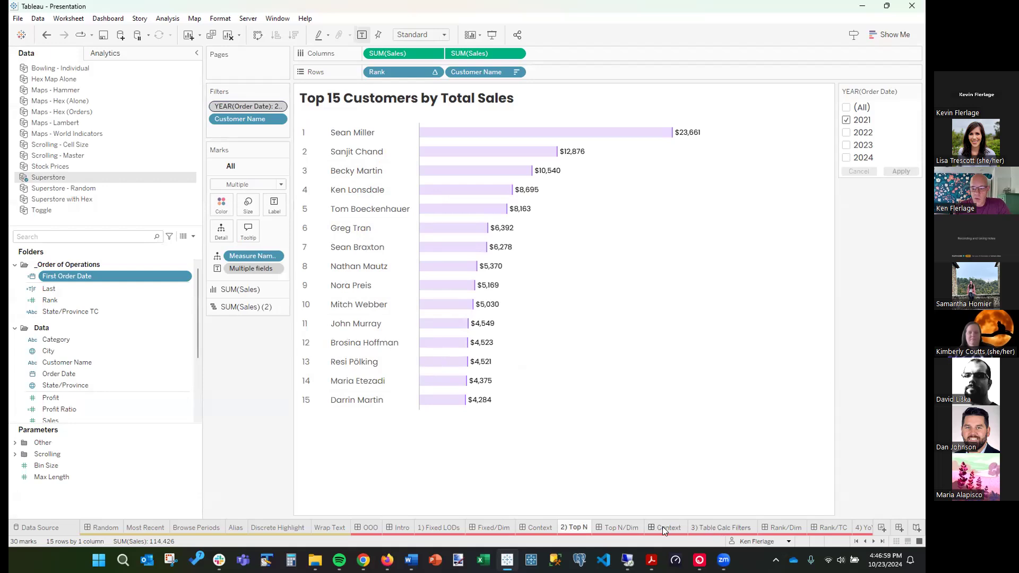
- On the 3) Table Calc Filters sheet, open the Rank calculation, review its RANK formula, and close it
click(724, 526)
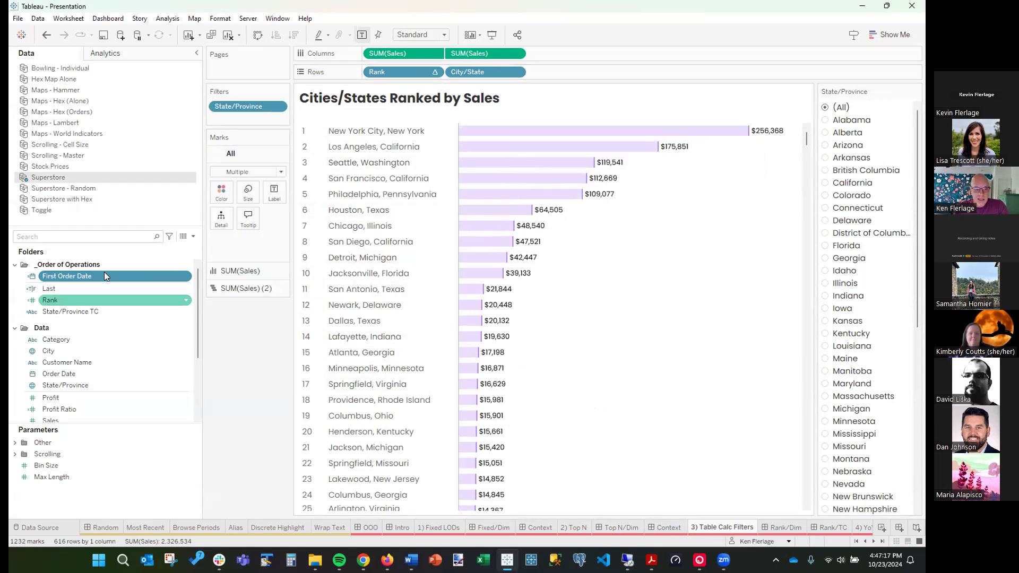
right_click(75, 300)
click(101, 358)
scroll(100, 167, up, 4)
double_click(101, 179)
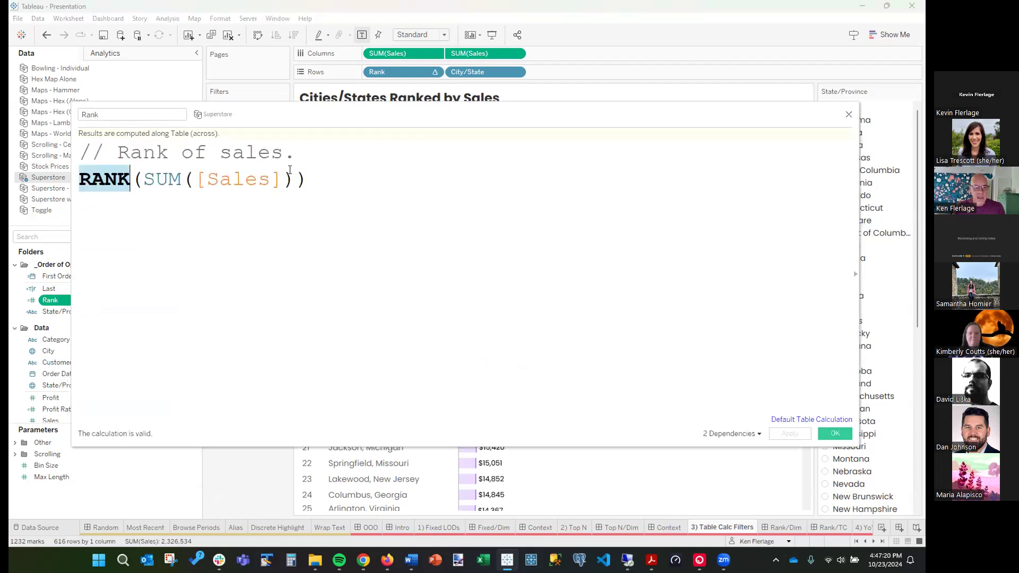
click(848, 115)
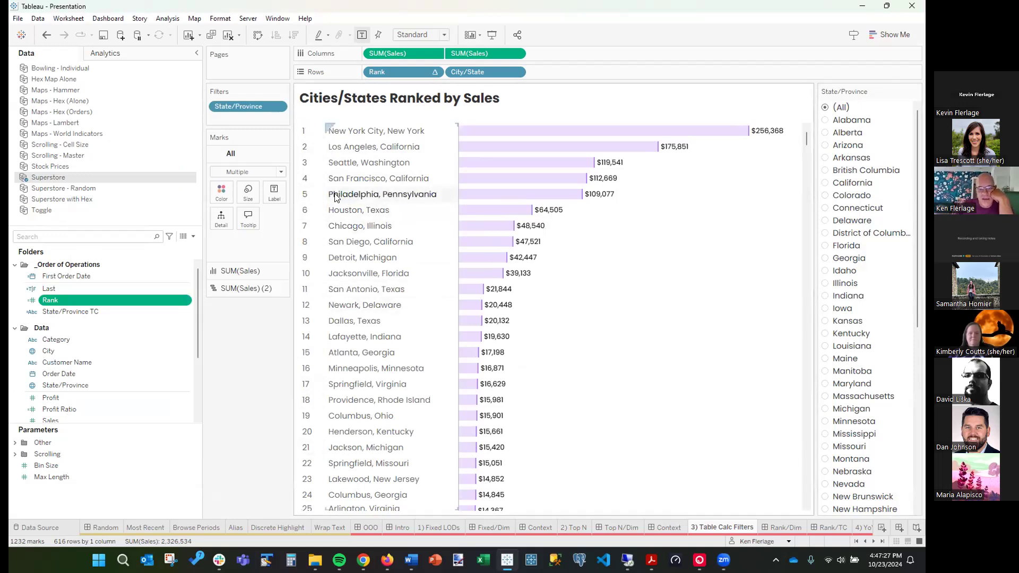
- Look through the ranked cities, filter State/Province to Pennsylvania, and restore the filter to all states
scroll(393, 340, down, 2)
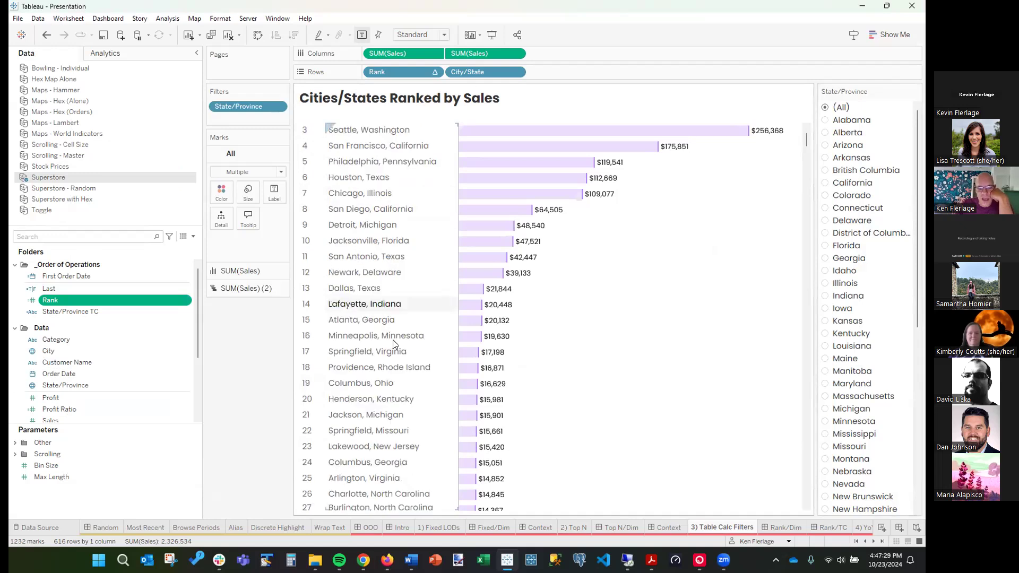
scroll(392, 340, down, 6)
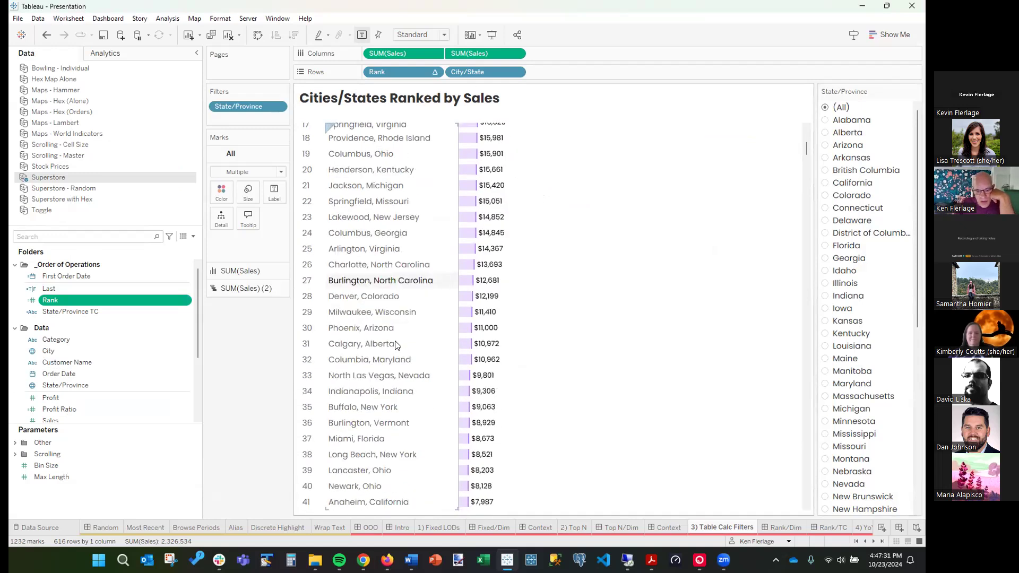
scroll(395, 345, up, 8)
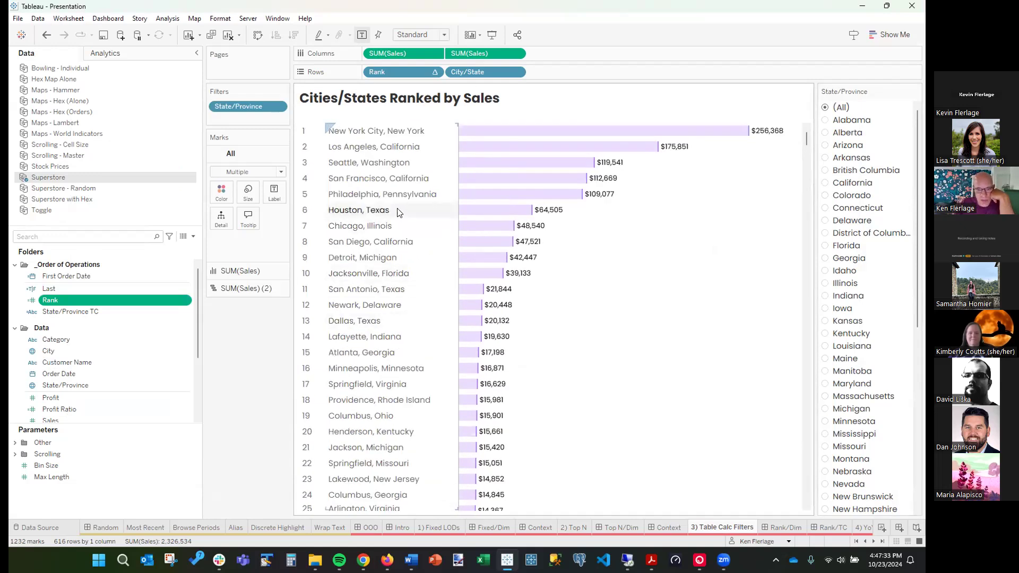
scroll(844, 419, down, 7)
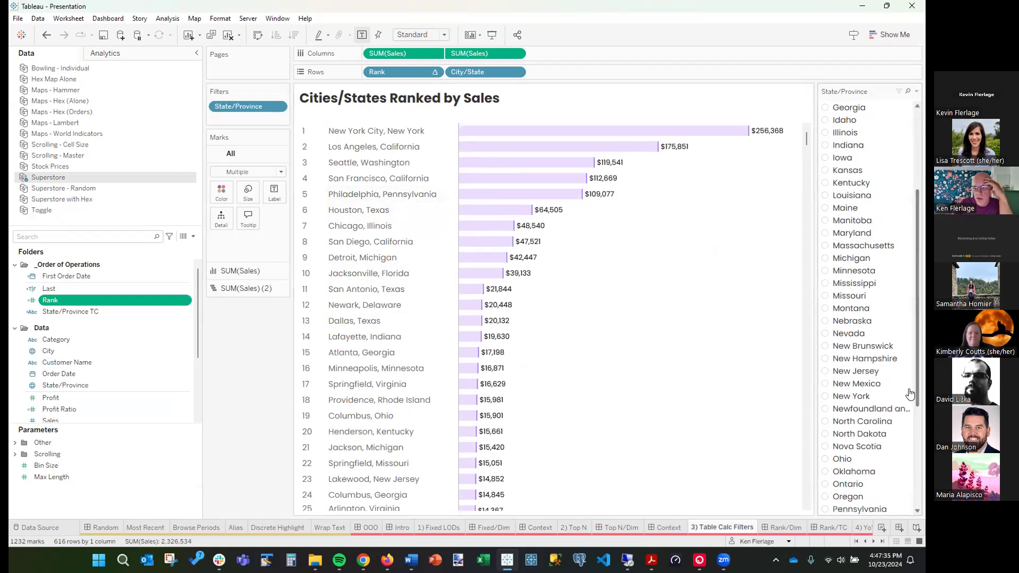
click(825, 397)
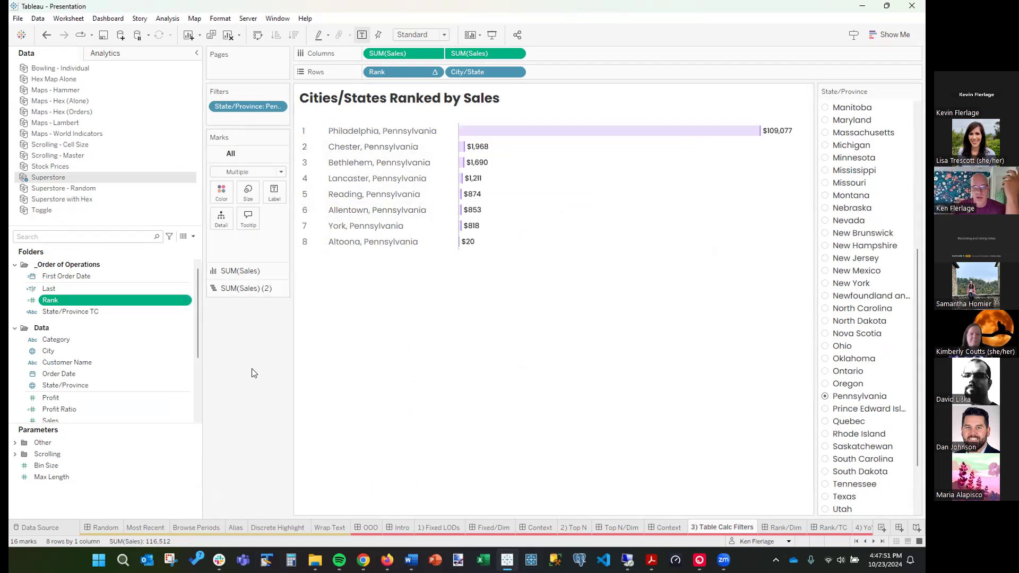
scroll(828, 159, up, 7)
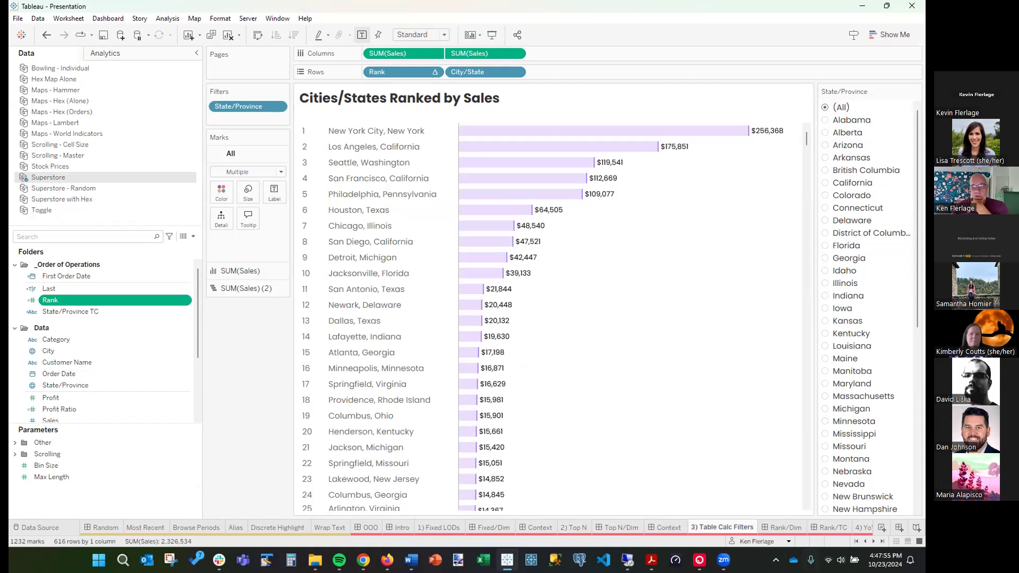
- View the Rank/Dim and Rank/TC order of operations dashboards, and return to the 3) Table Calc Filters sheet
click(781, 527)
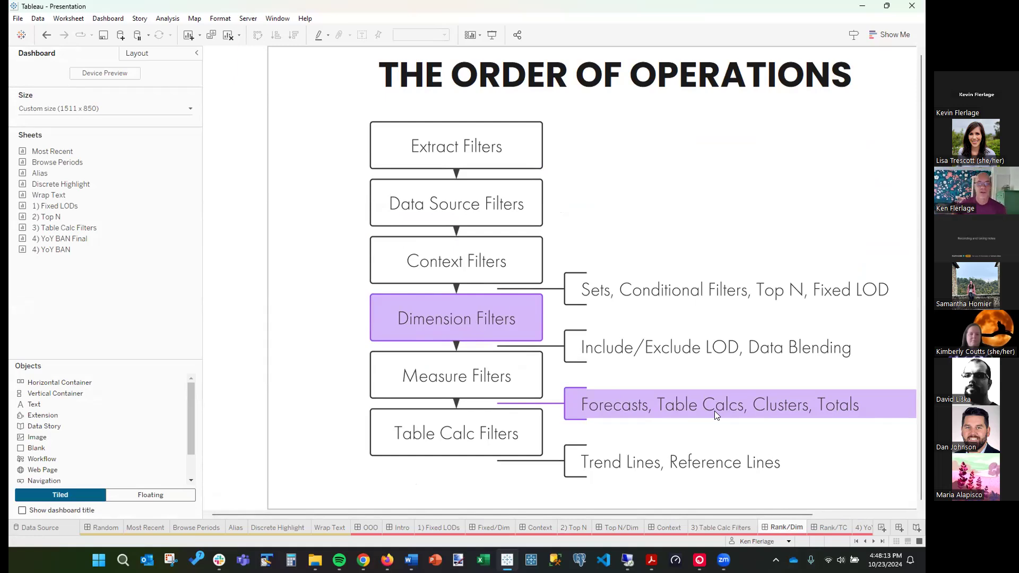
click(830, 526)
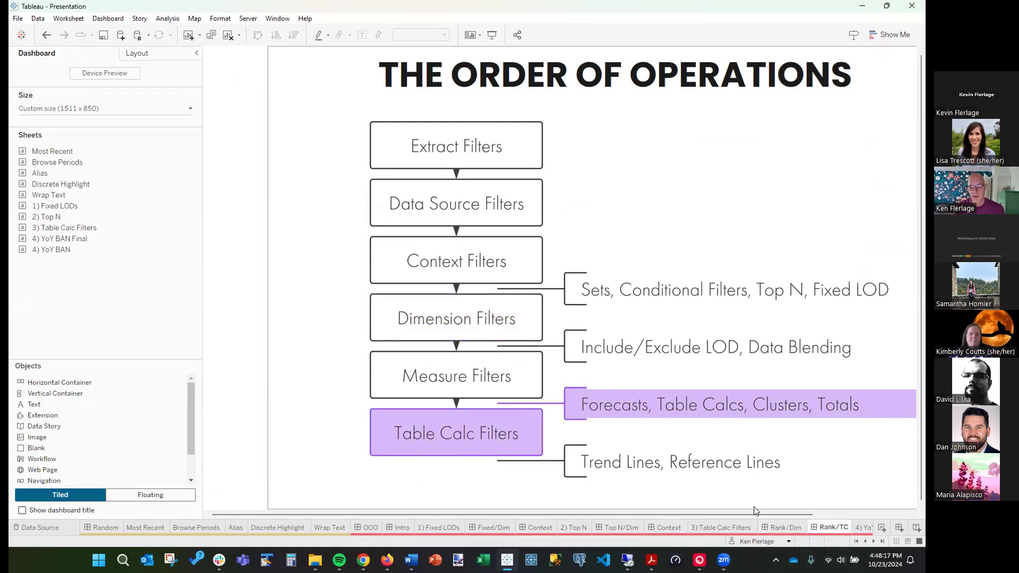
click(704, 527)
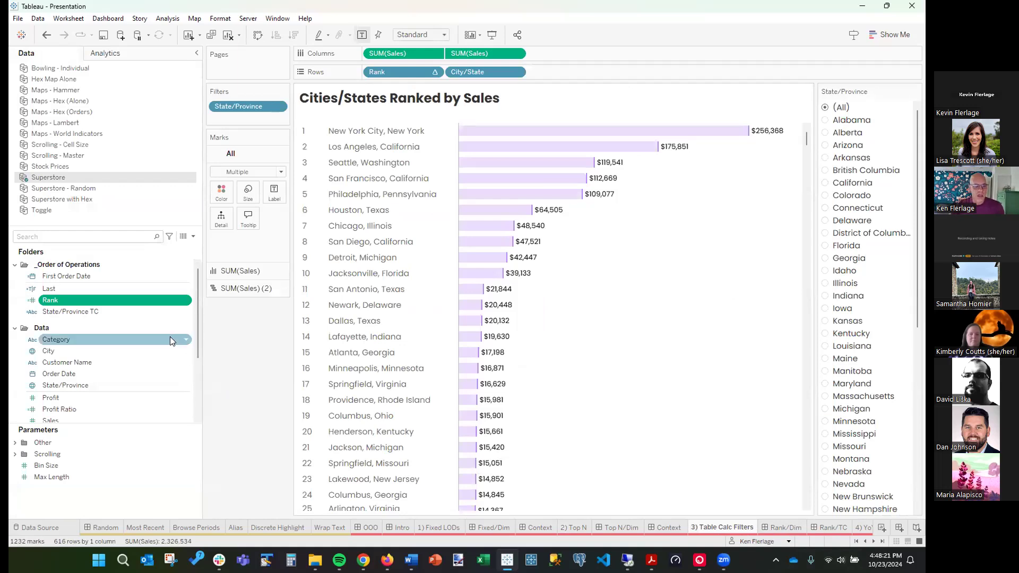
- Open the State/Province TC calculation, examine its LOOKUP(MAX([State/Province]), 0) formula part by part, and close it
right_click(107, 311)
click(133, 364)
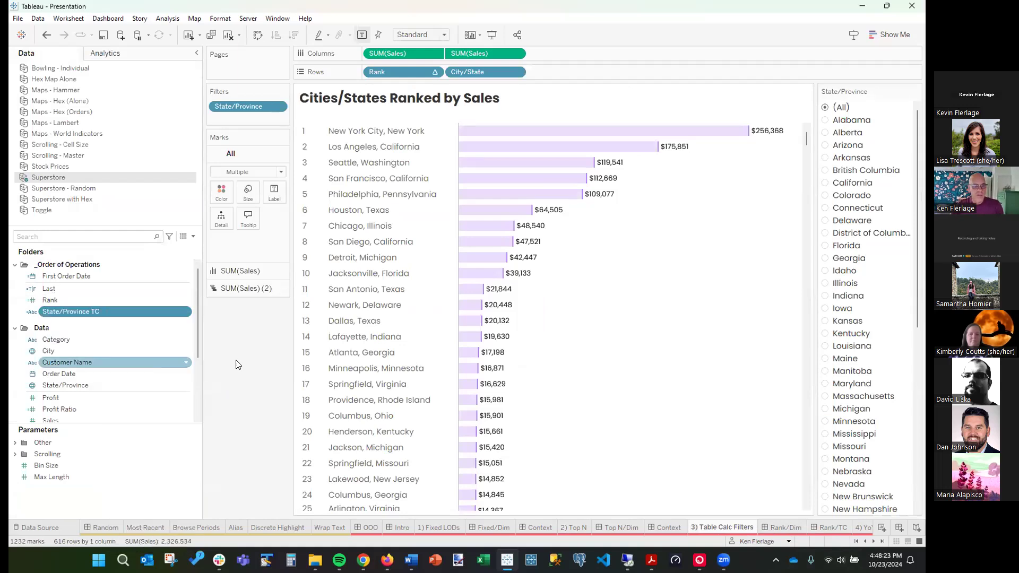
ctrl+scroll(279, 350, up, 3)
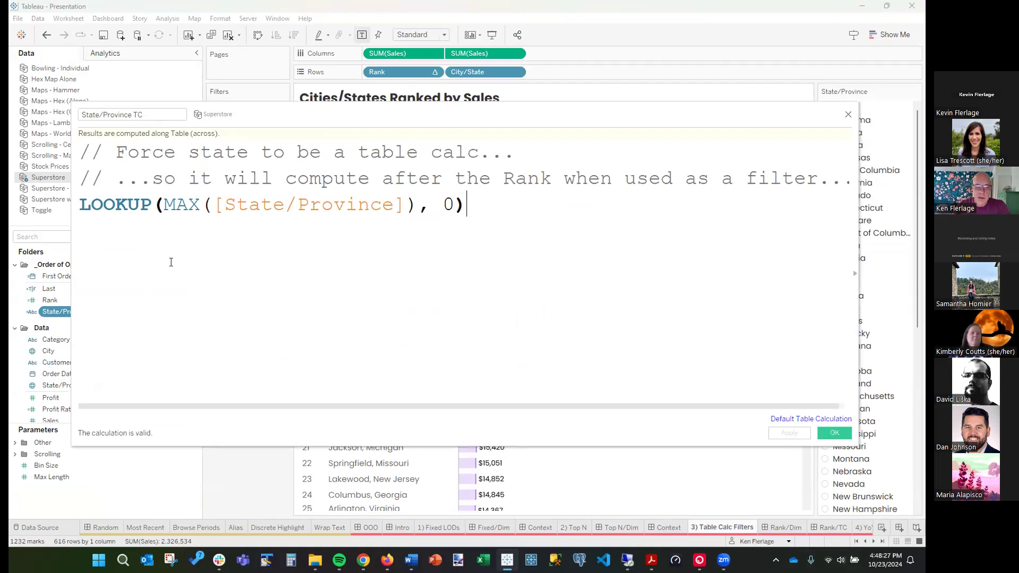
double_click(111, 203)
click(188, 239)
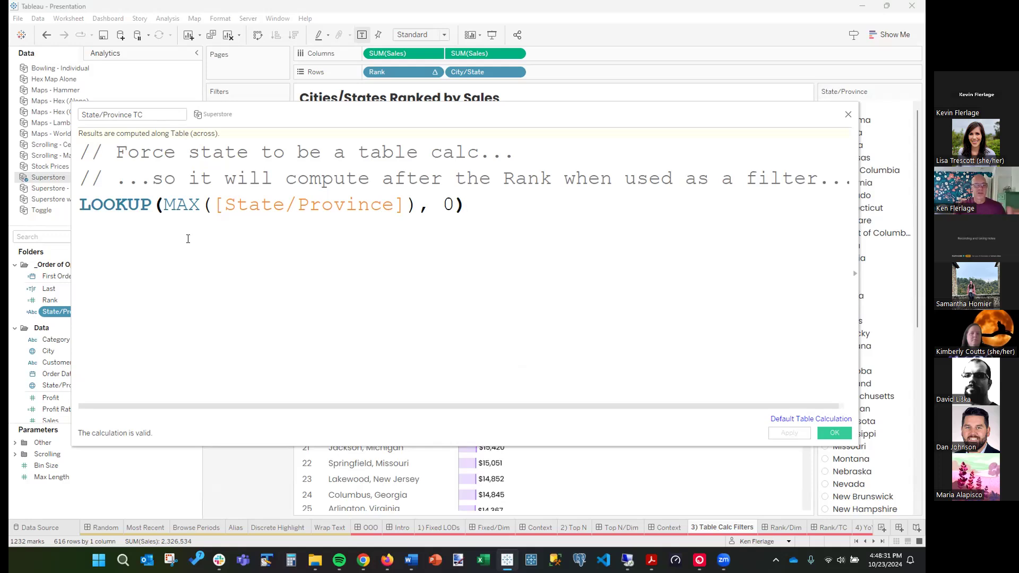
drag(457, 211, 440, 210)
drag(522, 212, 77, 208)
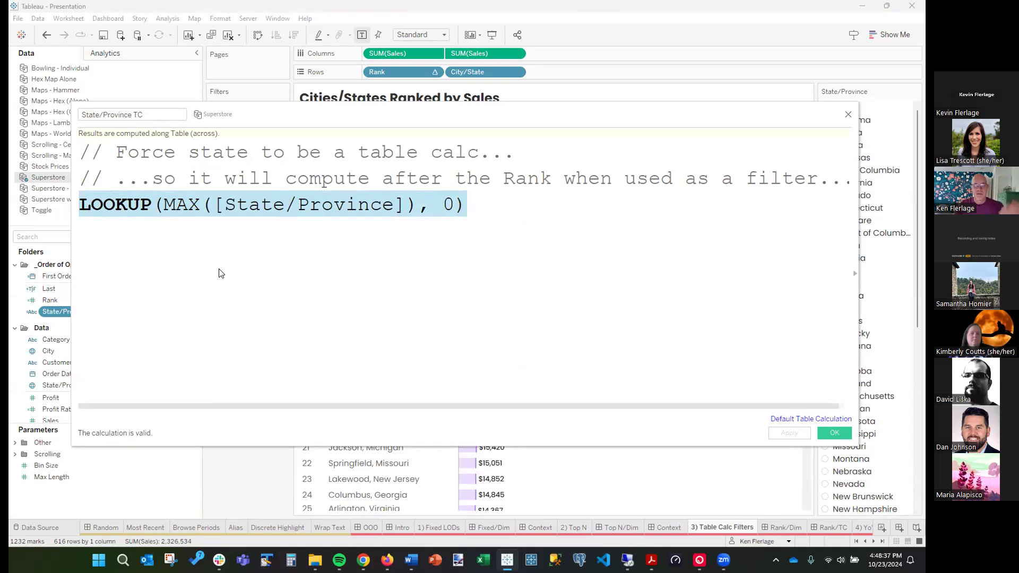
click(848, 115)
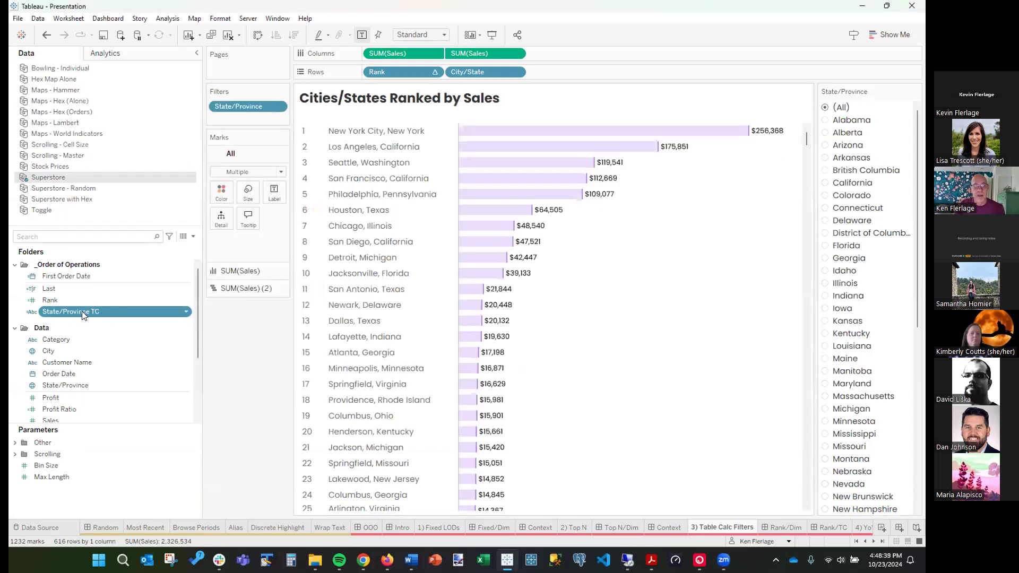
- Try to replace the State/Province filter with State/Province TC, and reopen the Rank/TC dashboard
drag(239, 106, 225, 329)
drag(122, 313, 256, 110)
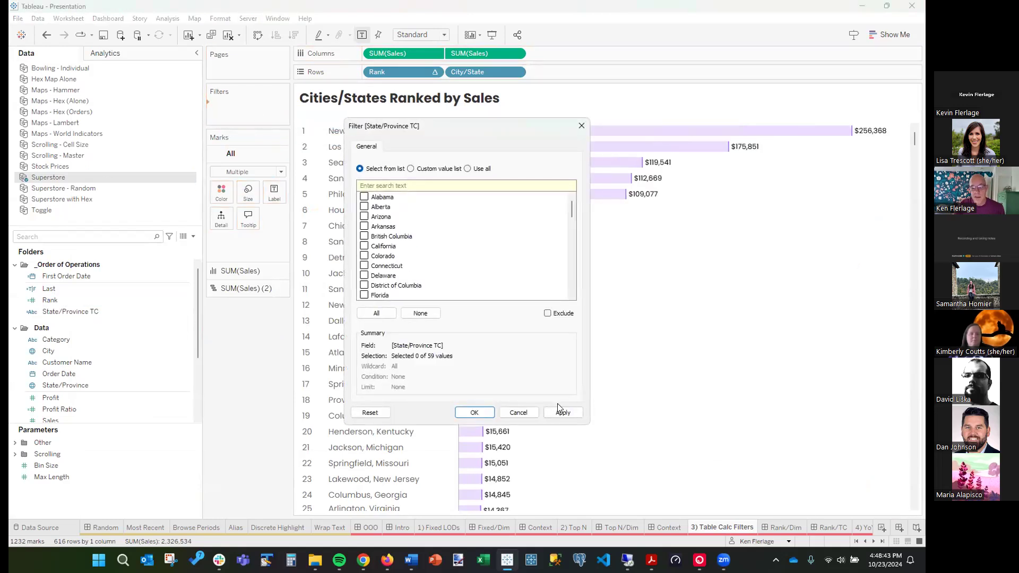
click(518, 412)
click(836, 529)
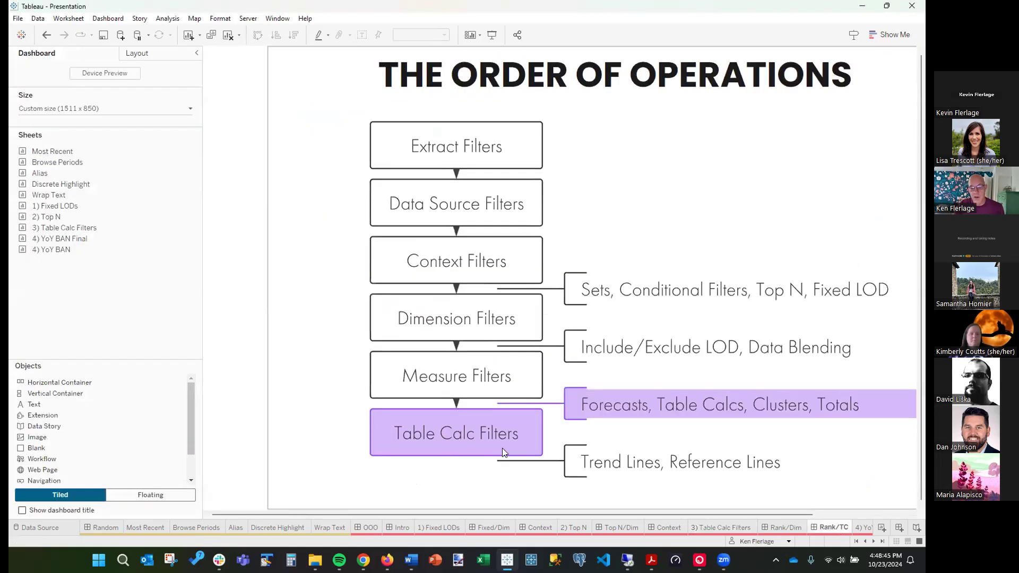
- Add State/Province TC as a filter on the 3) Table Calc Filters sheet and apply it to the ranked cities
click(722, 527)
click(77, 314)
drag(77, 317, 248, 105)
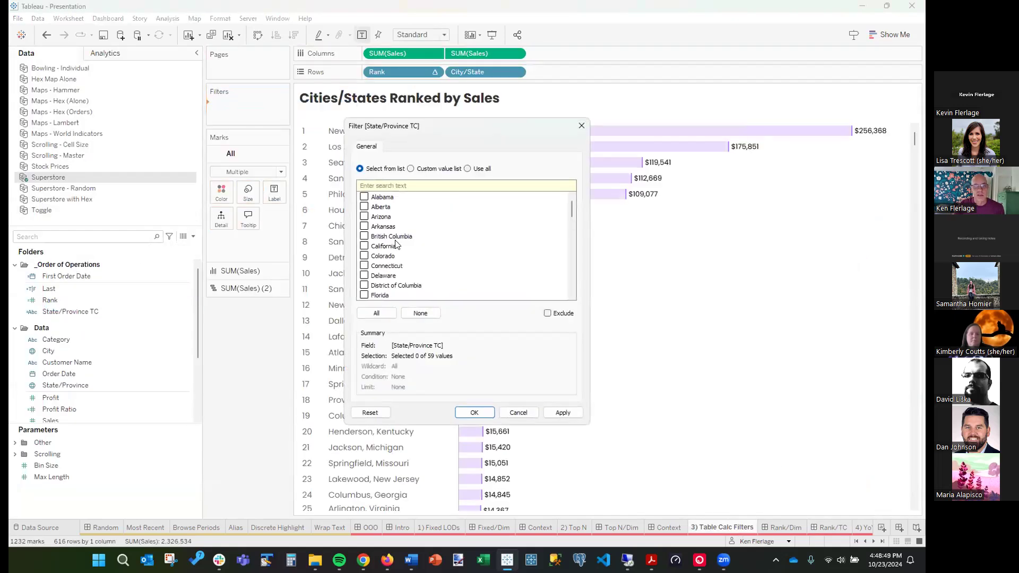
scroll(400, 250, down, 6)
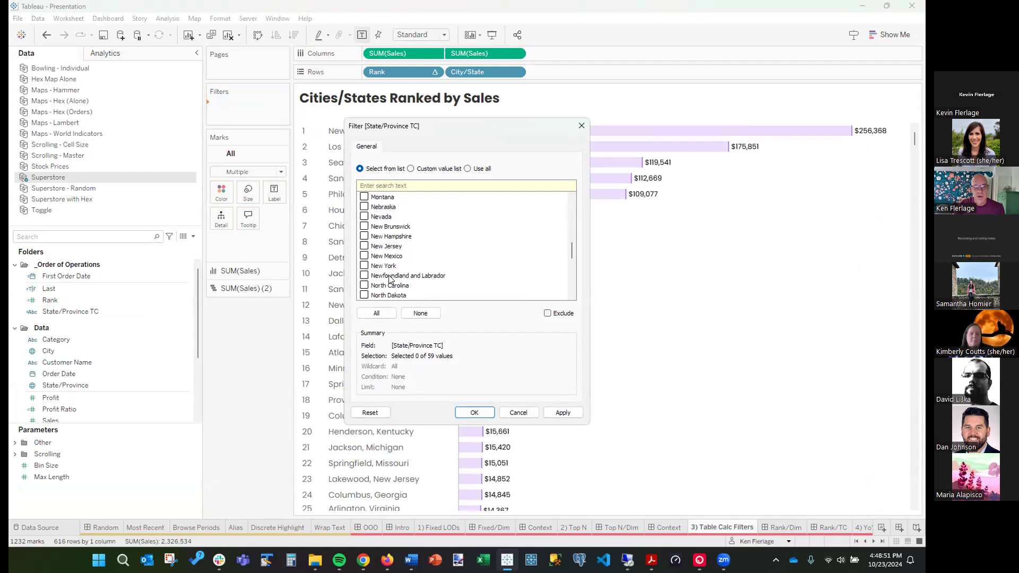
click(475, 412)
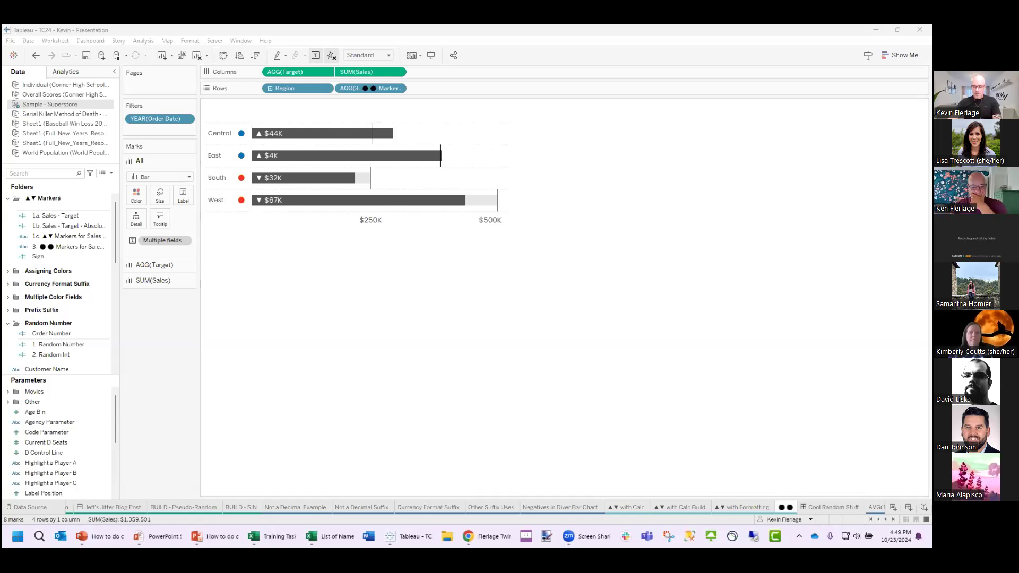
- View the Cool Random Stuff dashboard and compare the dumbbell charts on the AVG(1) on Size - Bigger 1 and GOOD Example sheets
click(830, 508)
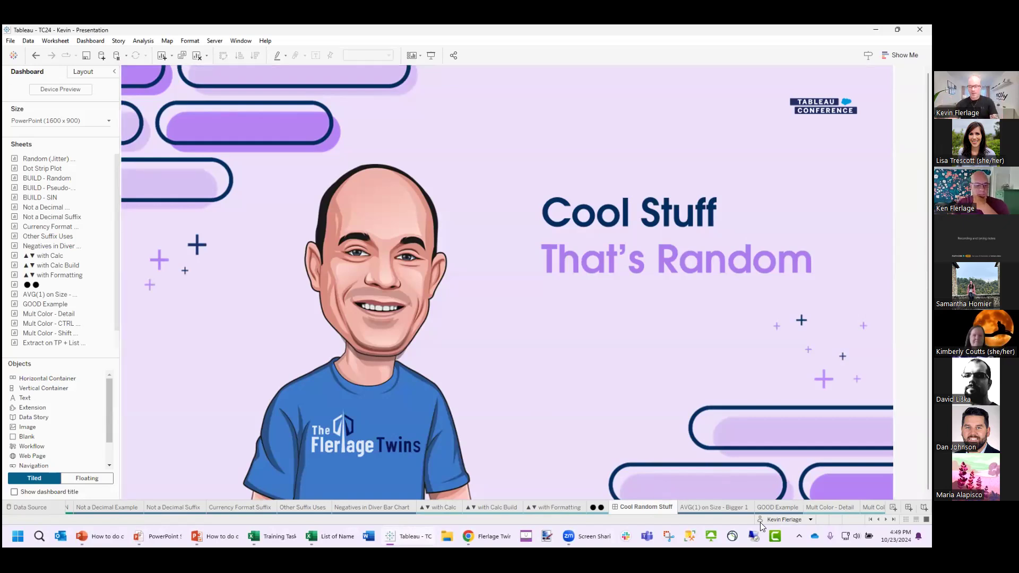
click(718, 507)
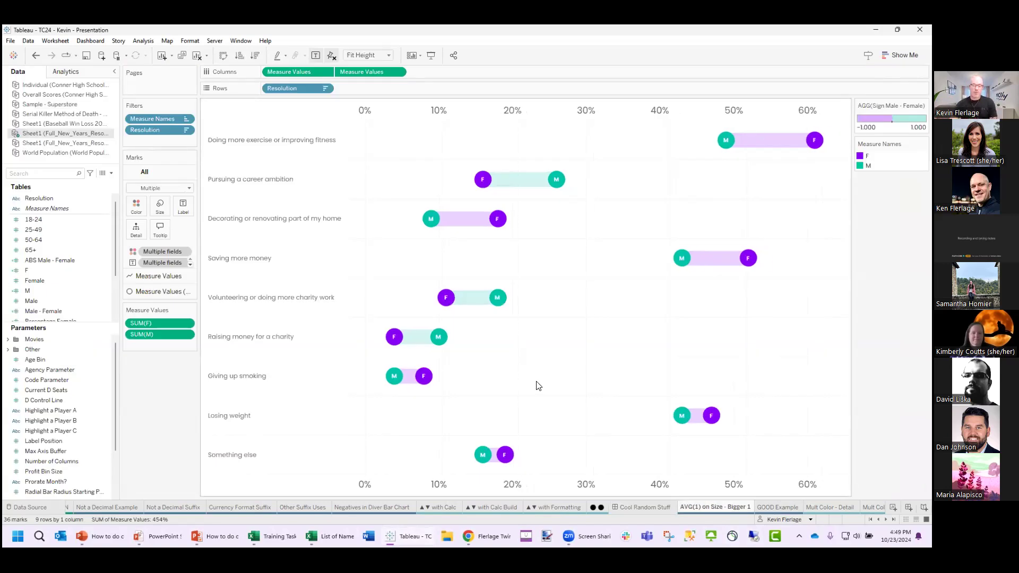
click(773, 505)
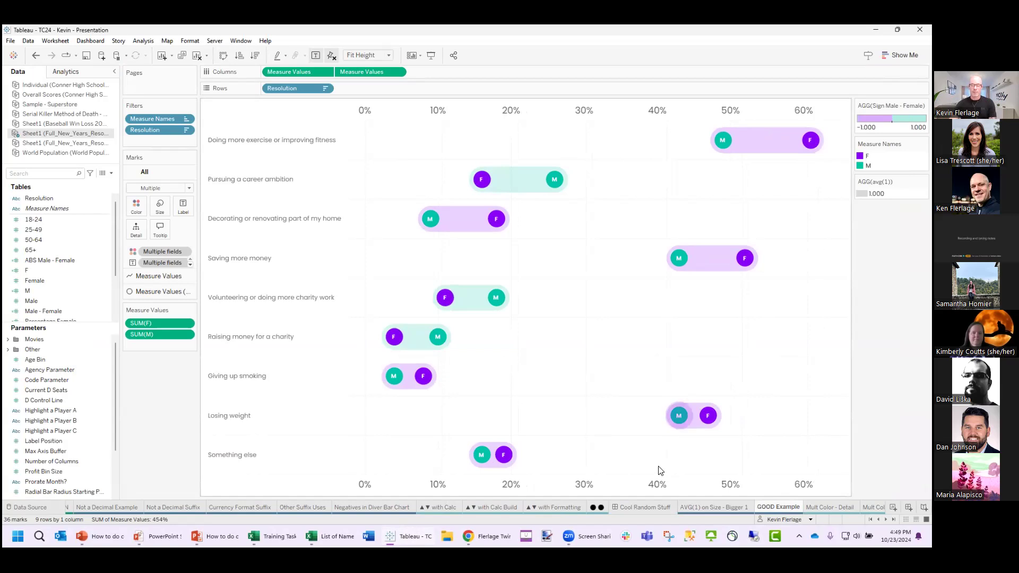
click(725, 507)
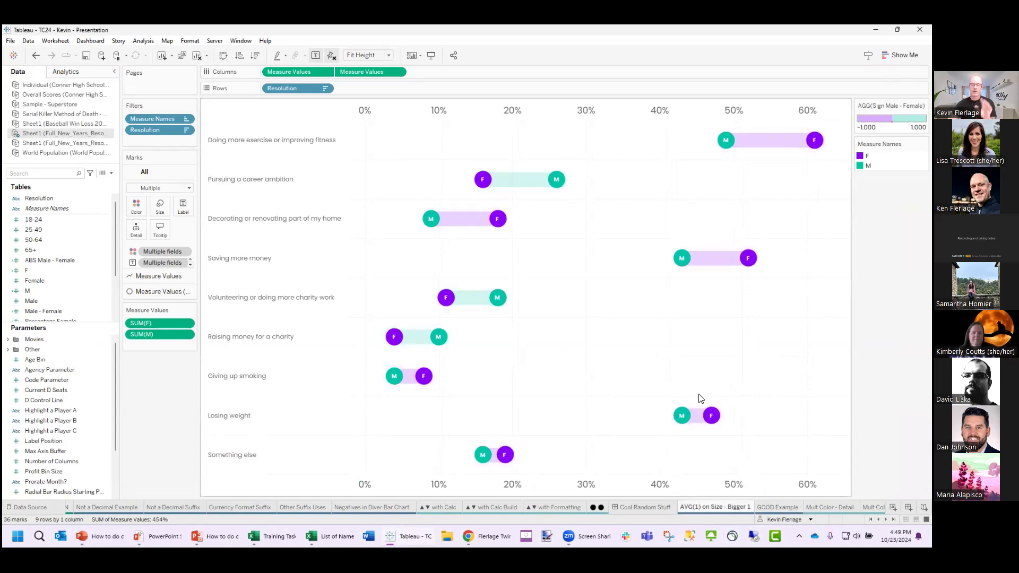
- Examine the circle and line layers and the line's size setting, comparing the bar thickness with the GOOD Example sheet
click(157, 292)
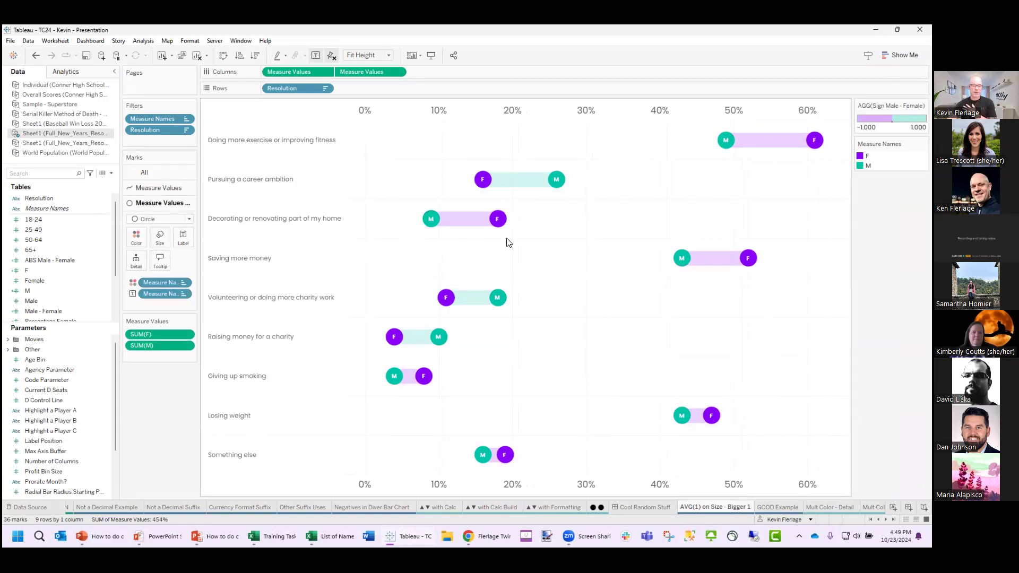
click(158, 188)
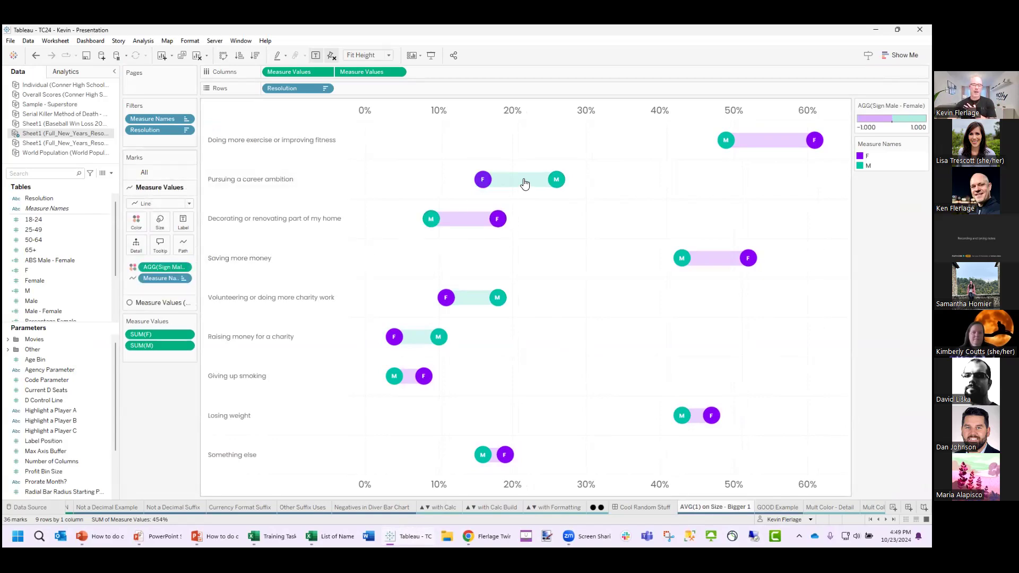
click(160, 222)
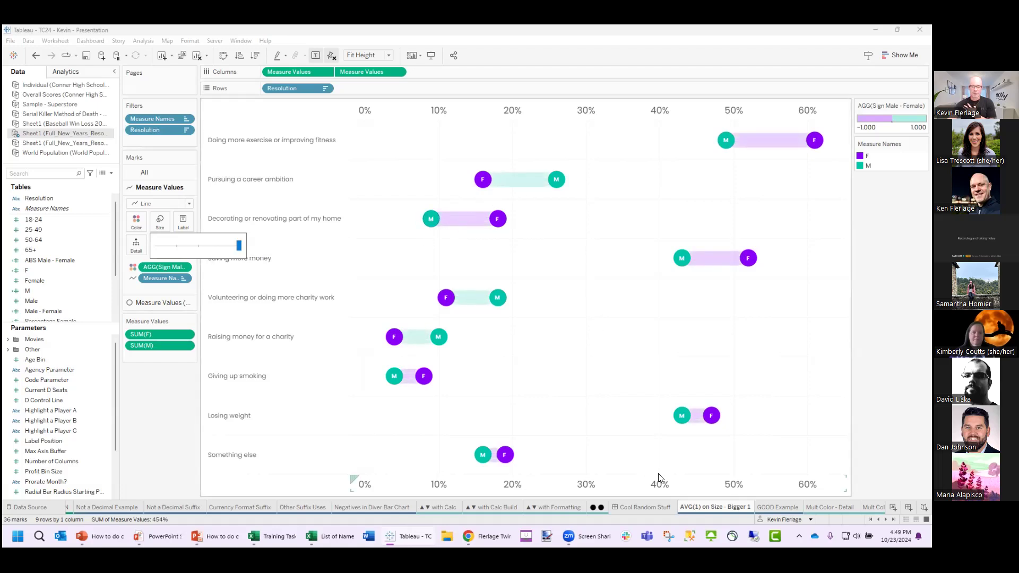
click(777, 506)
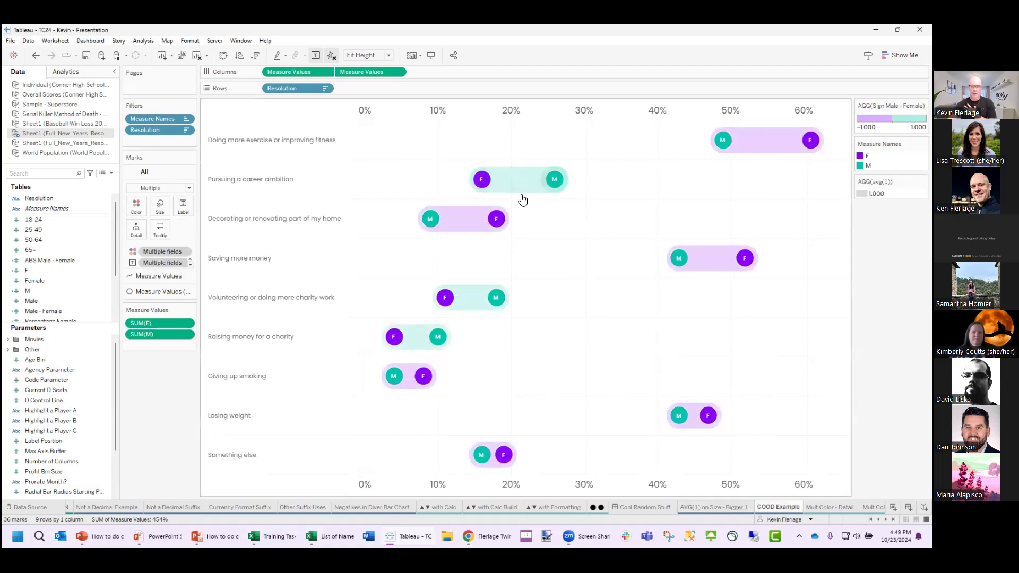
click(716, 507)
click(161, 222)
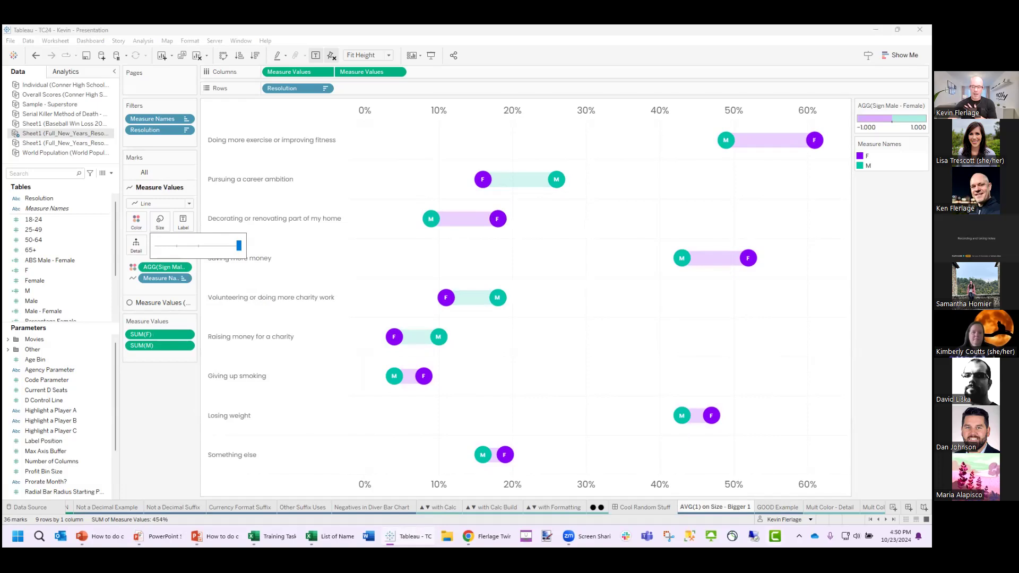
click(777, 507)
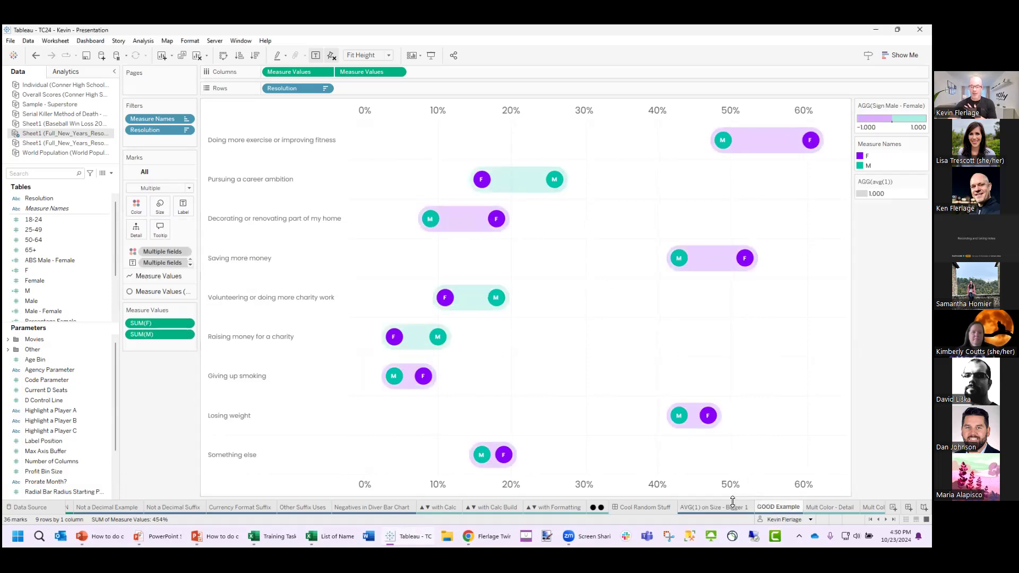
click(713, 506)
click(159, 221)
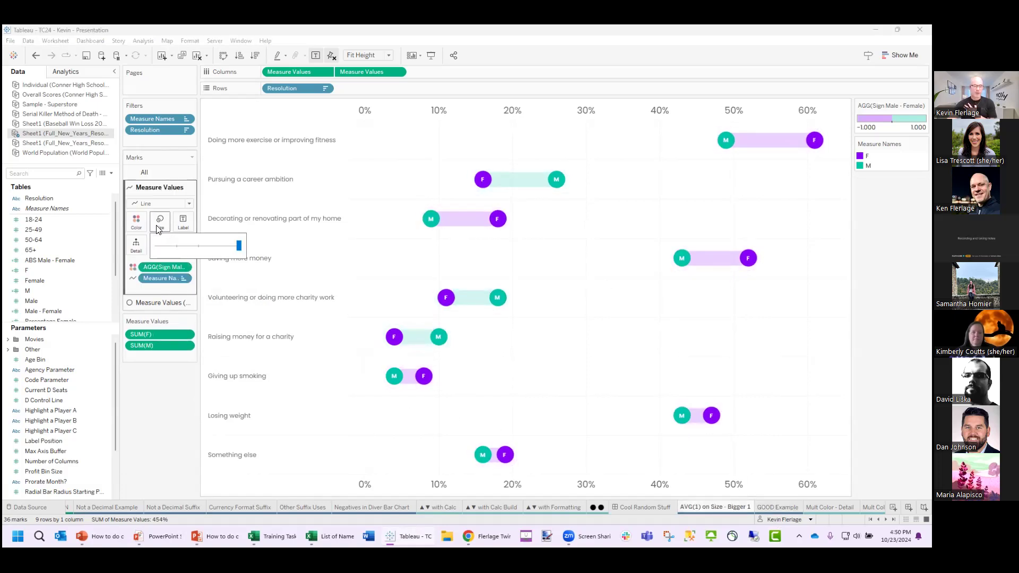
click(177, 298)
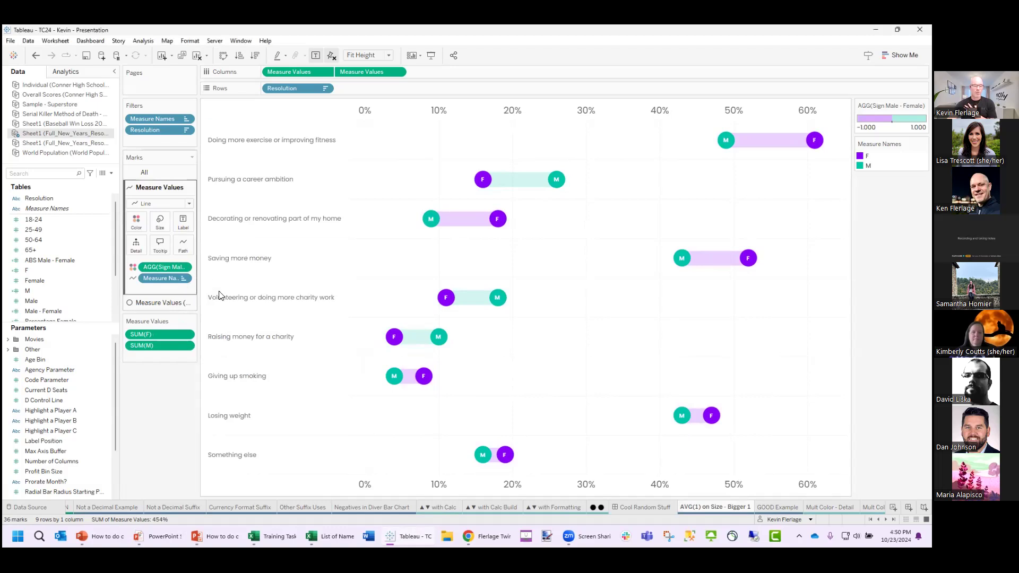
click(159, 221)
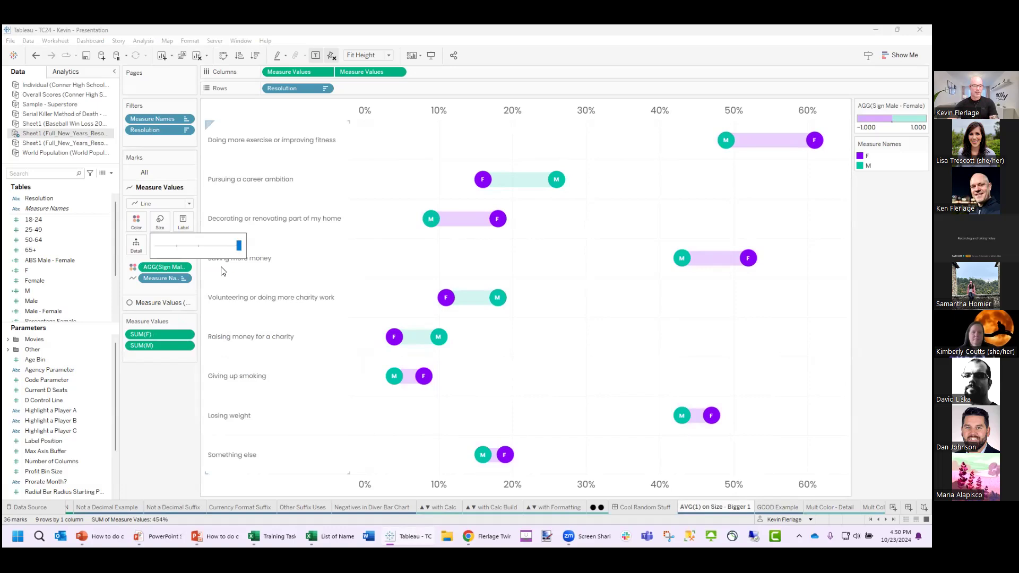
- Add an ad hoc avg(1) calculation to the line layer, assign it to Size, and slightly reduce the line thickness
double_click(168, 290)
text(avg()
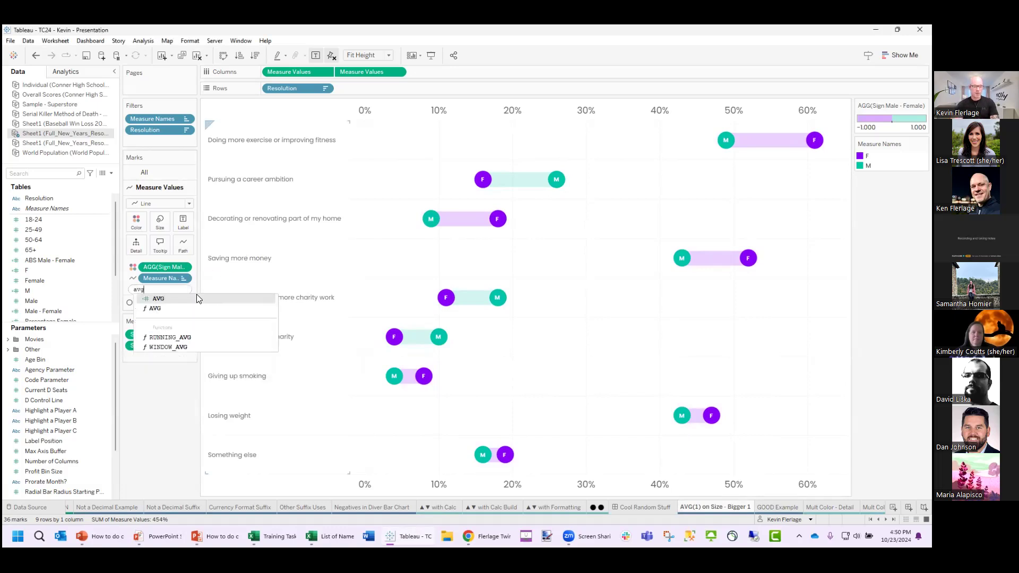
text(1))
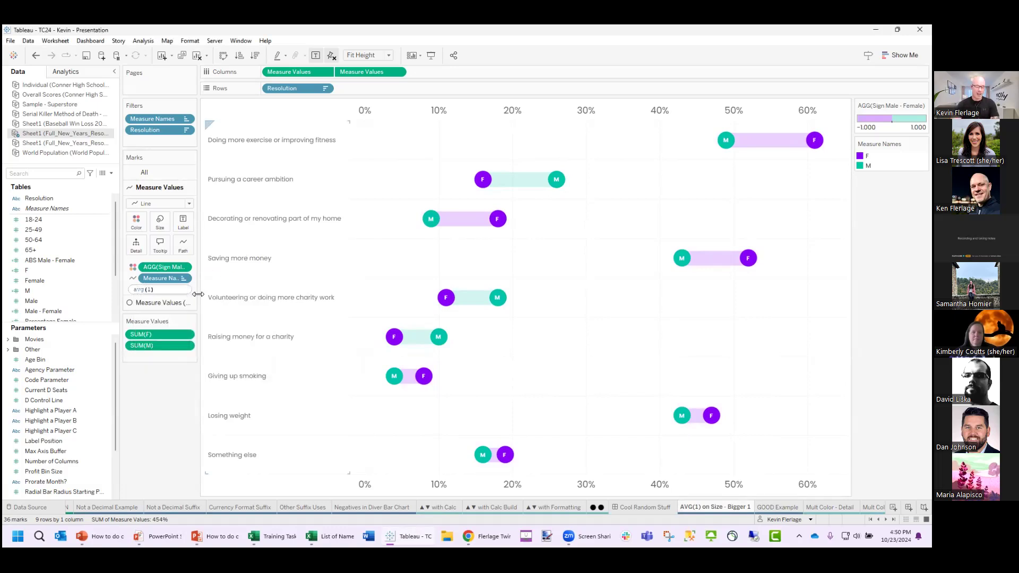
click(199, 298)
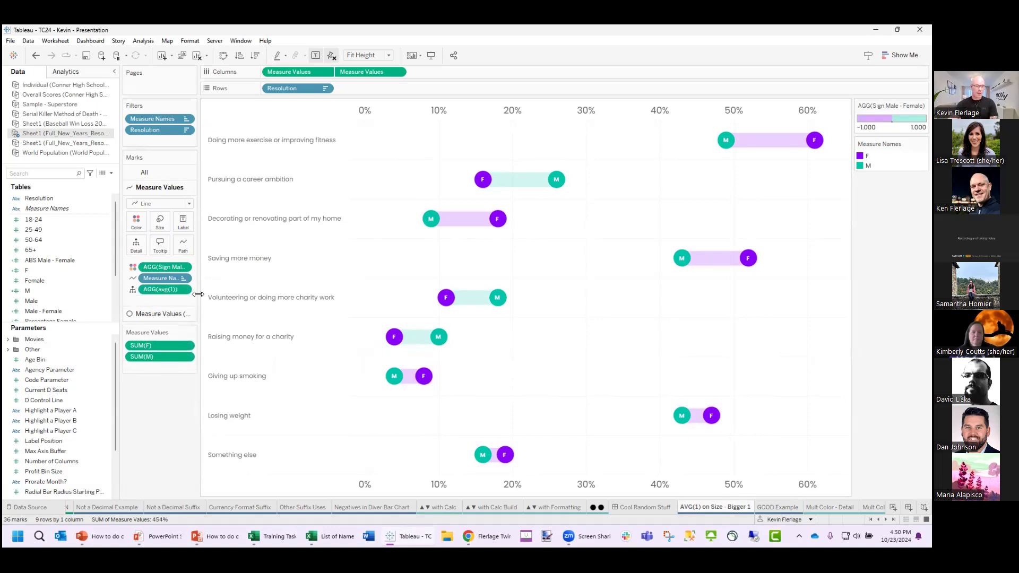
drag(159, 289, 159, 222)
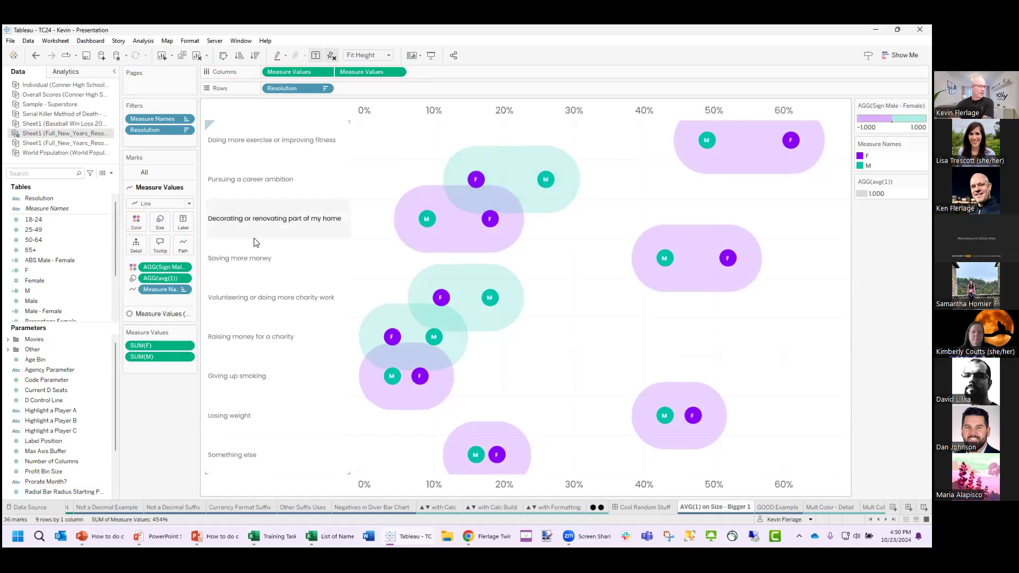
drag(239, 246, 229, 248)
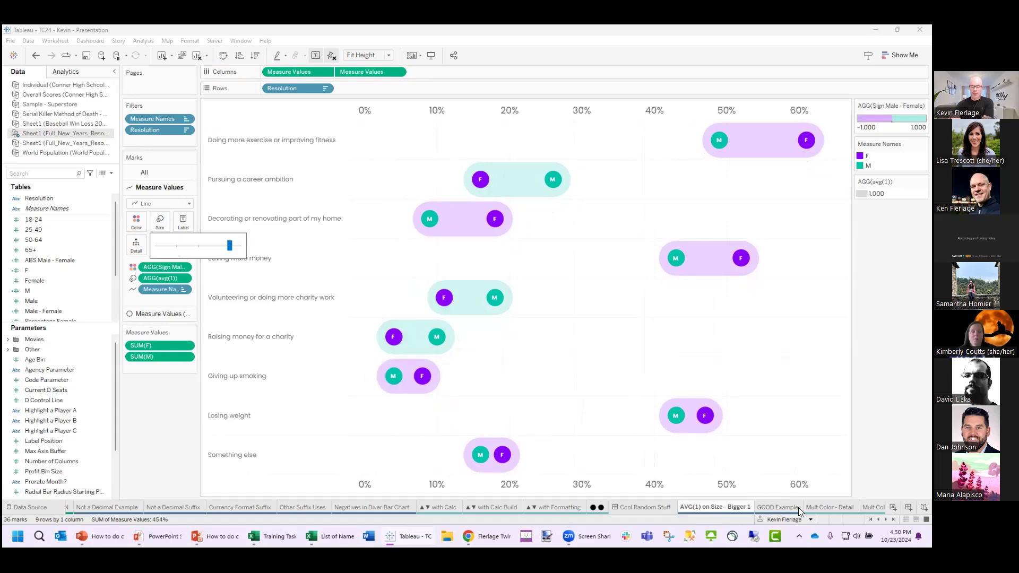
- On the Mult Color - Detail sheet, color the sales bars by Returned (Non-Null) from the Multiple Color Fields folder
click(826, 507)
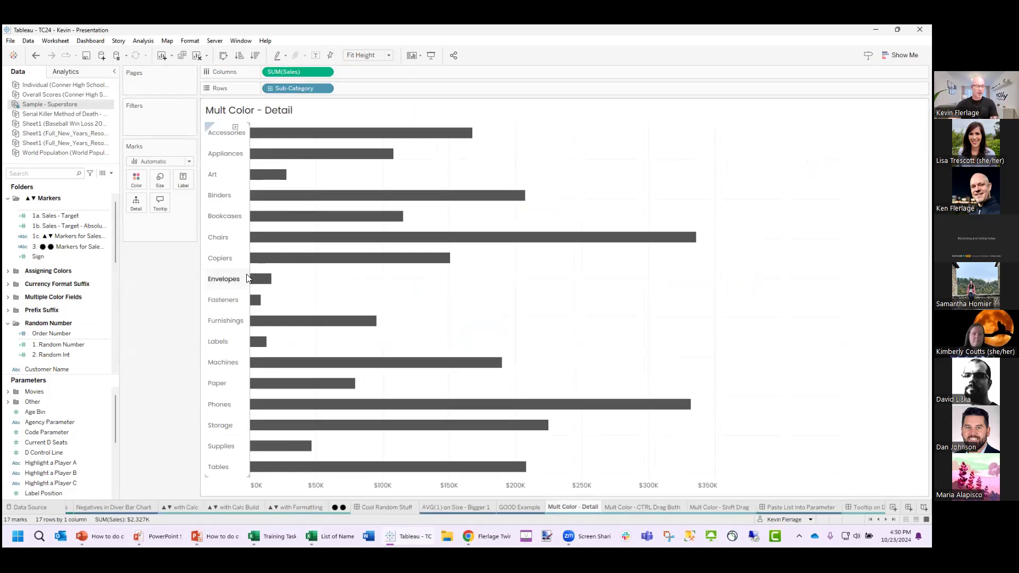
click(8, 297)
click(60, 317)
ctrl+click(55, 307)
drag(56, 308, 134, 184)
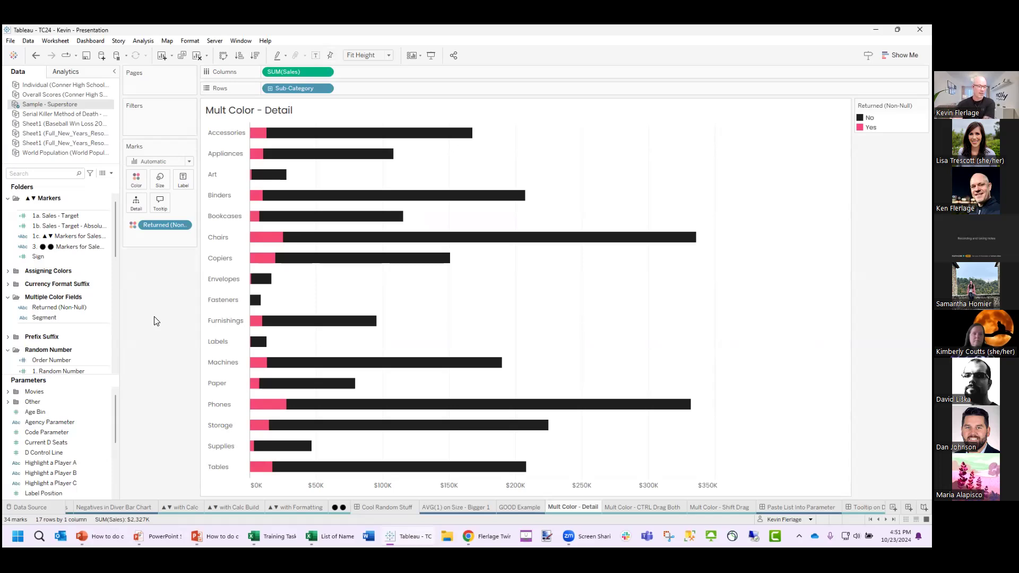
- Swap the bars' color field between Segment and Returned (Non-Null) twice, ending with Returned (Non-Null) on Color
click(87, 306)
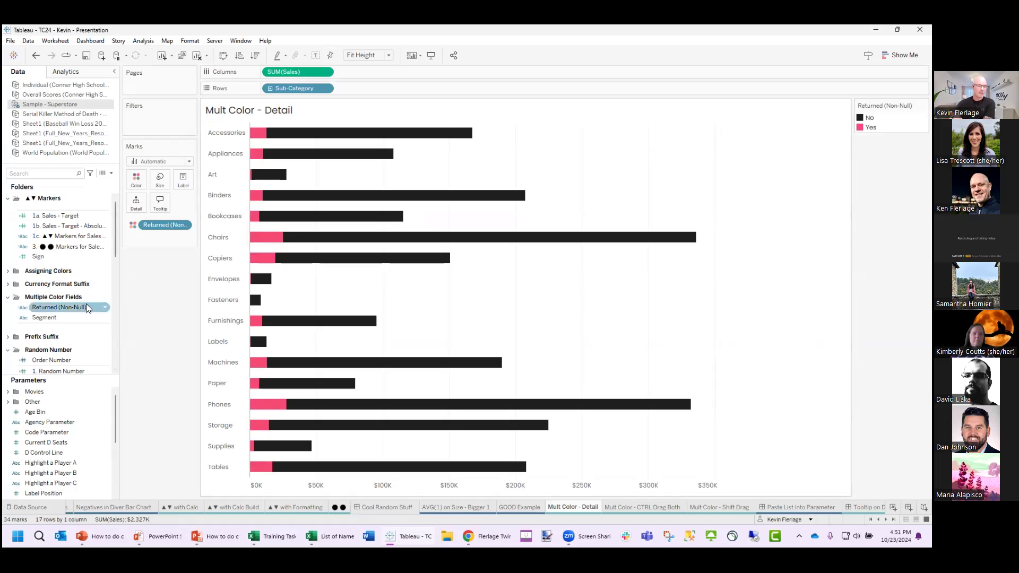
click(43, 319)
drag(43, 322, 134, 193)
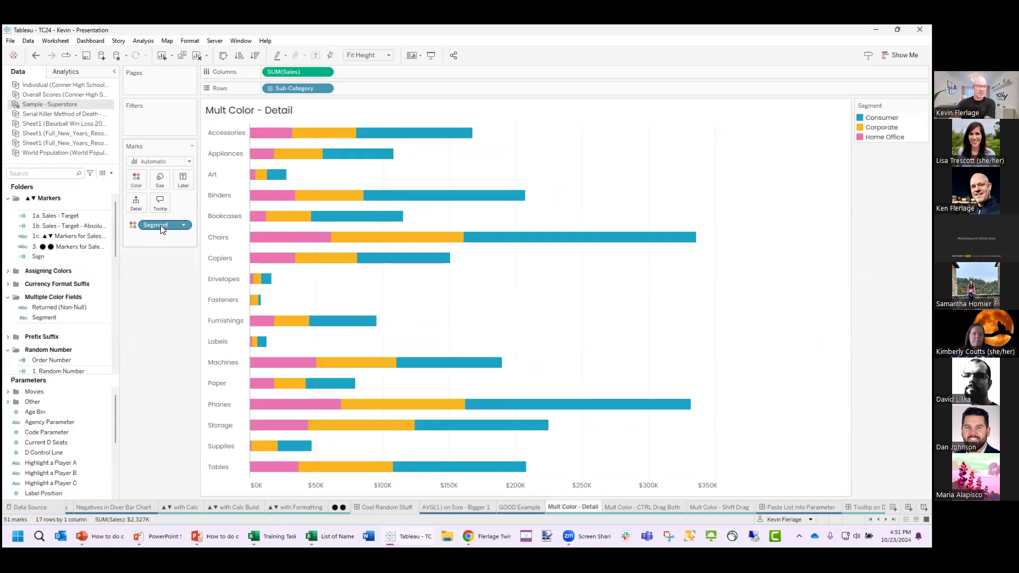
click(51, 308)
drag(50, 306, 136, 186)
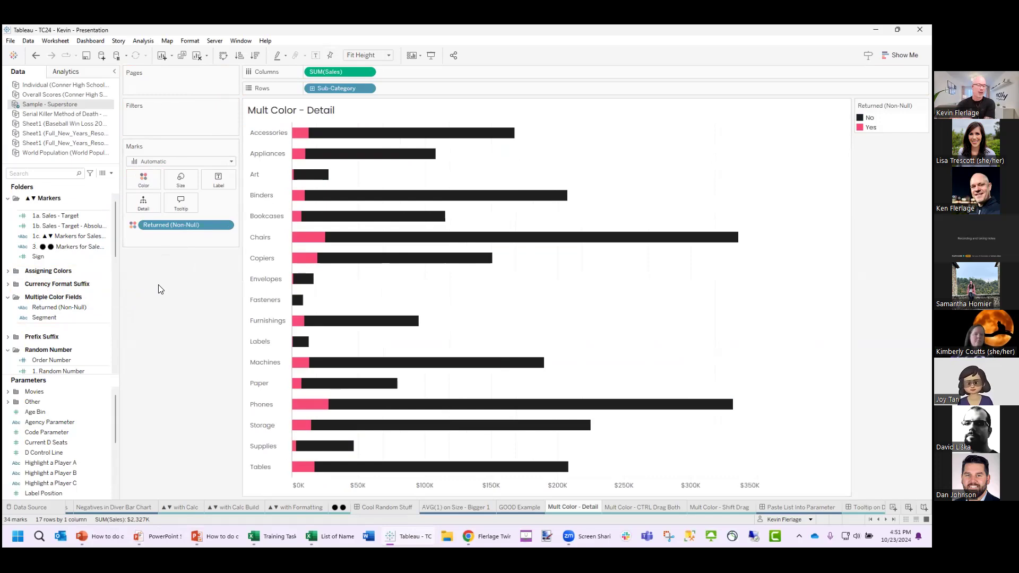
drag(66, 315, 147, 185)
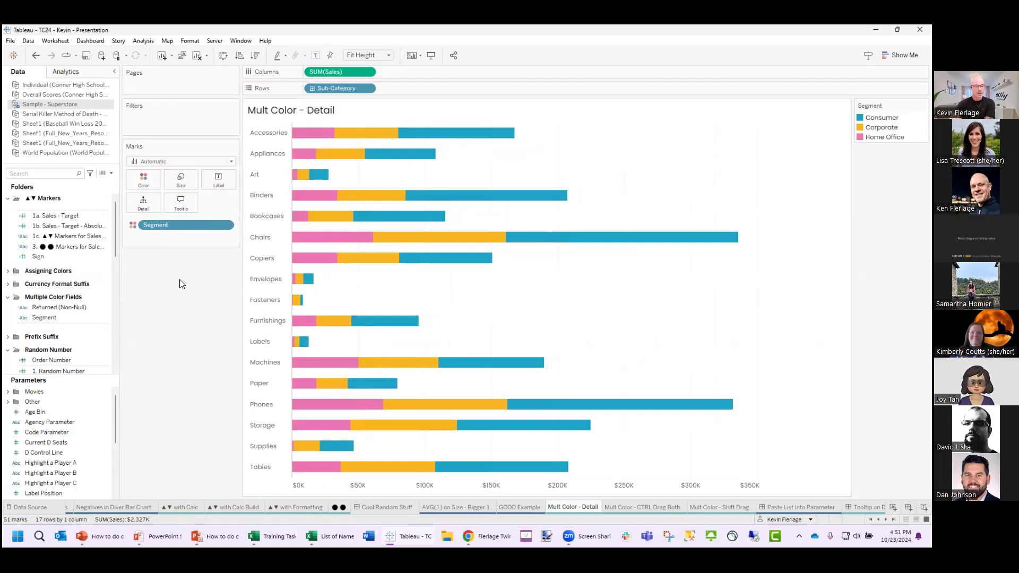
drag(68, 306, 149, 182)
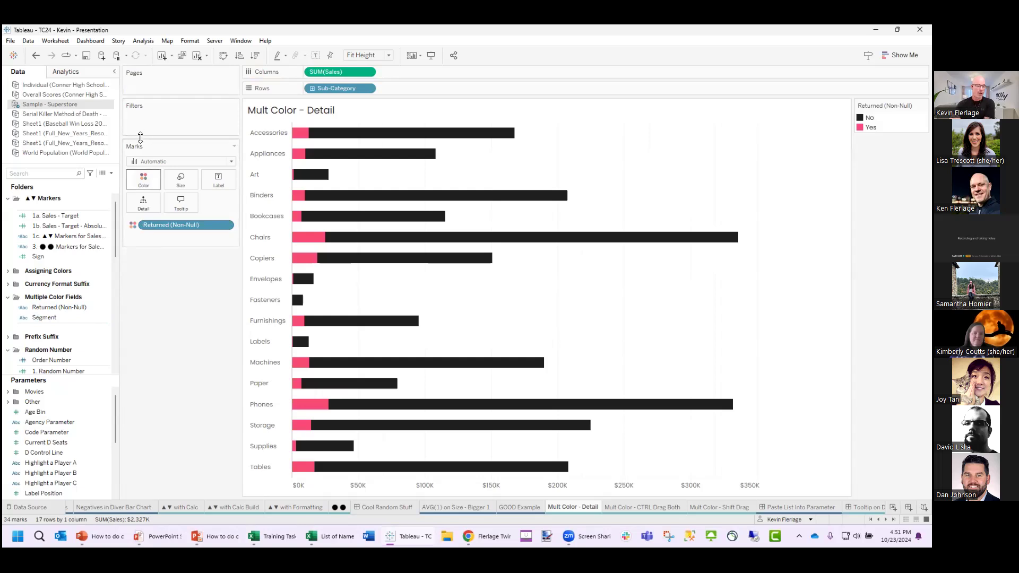
- Add Segment to Detail, change it to a second Color field alongside Returned (Non-Null), and widen the color legend
click(53, 319)
drag(51, 322, 139, 208)
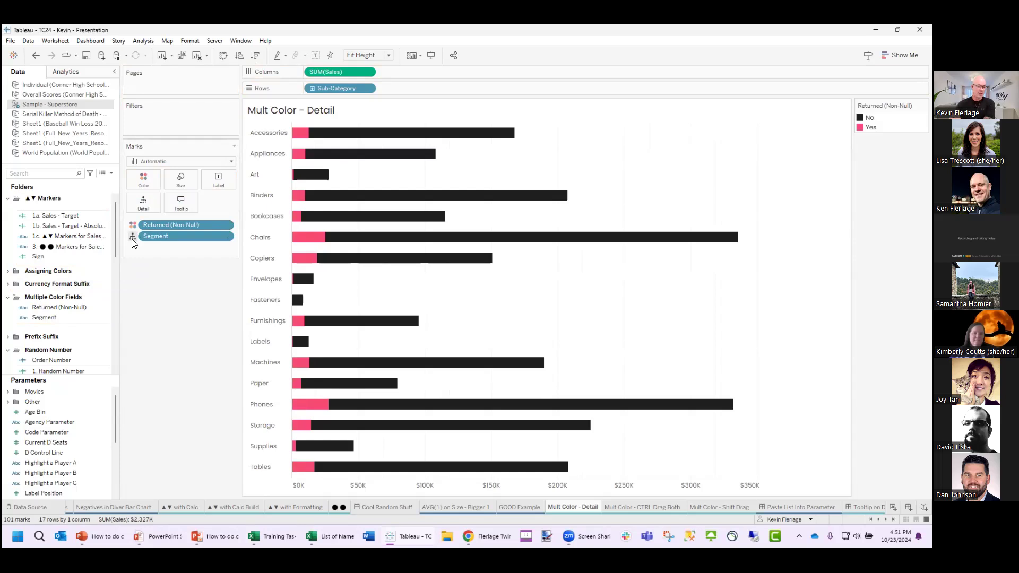
click(133, 238)
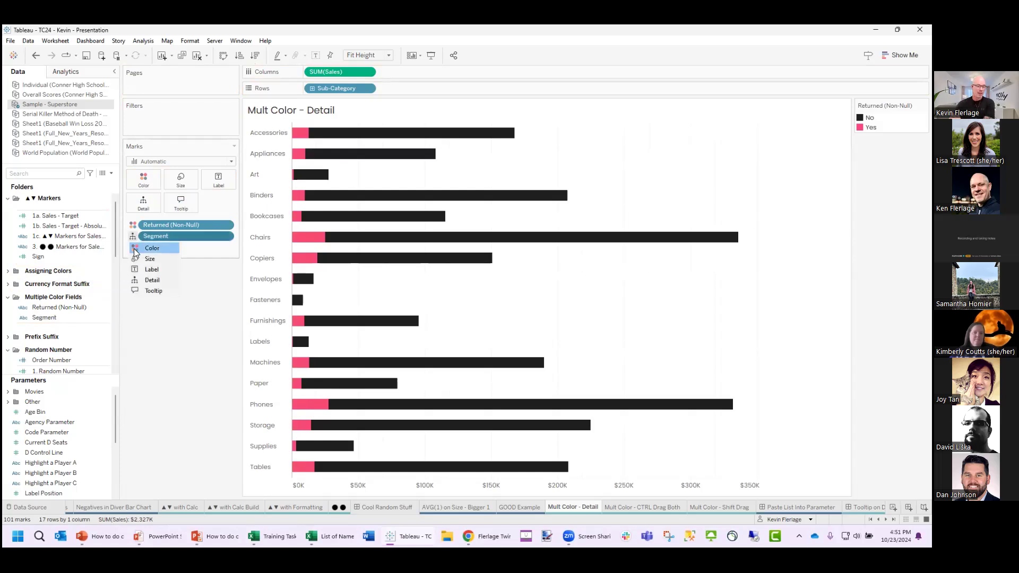
click(136, 249)
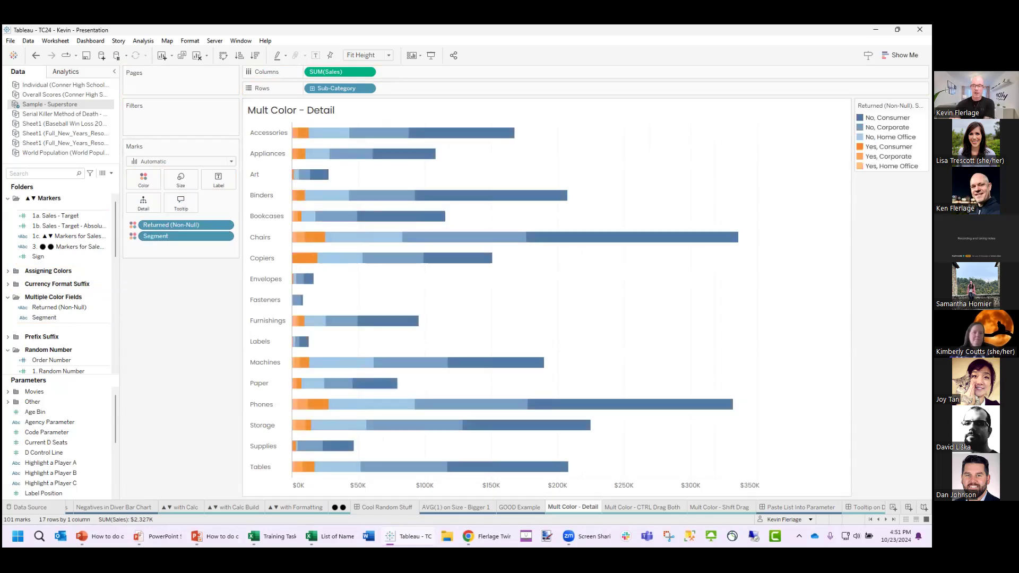
drag(852, 195, 810, 195)
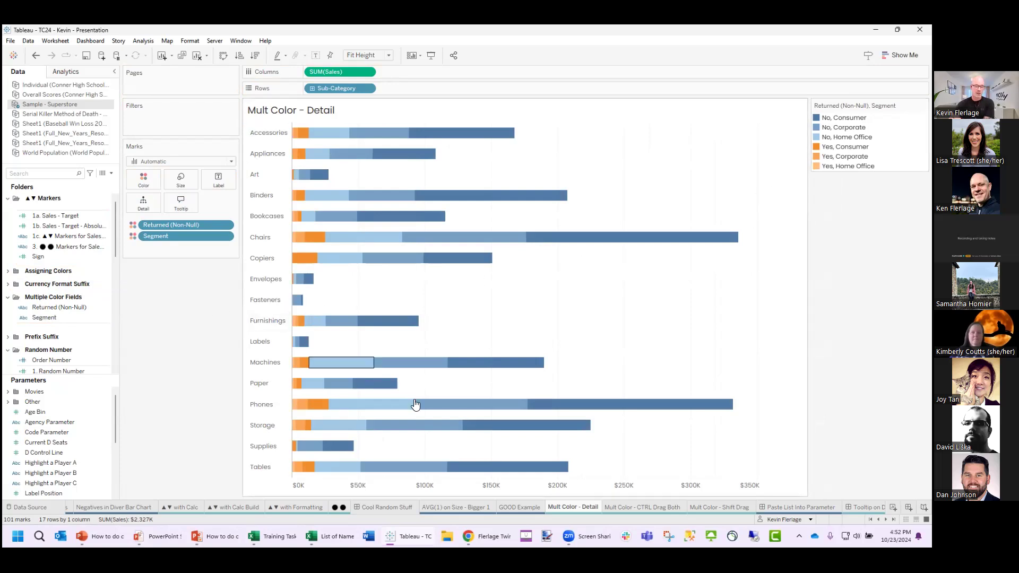
- On the Mult Color - CTRL Drag Both sheet, assign Returned (Non-Null) and Segment to Color together
click(624, 506)
click(55, 307)
ctrl+click(55, 315)
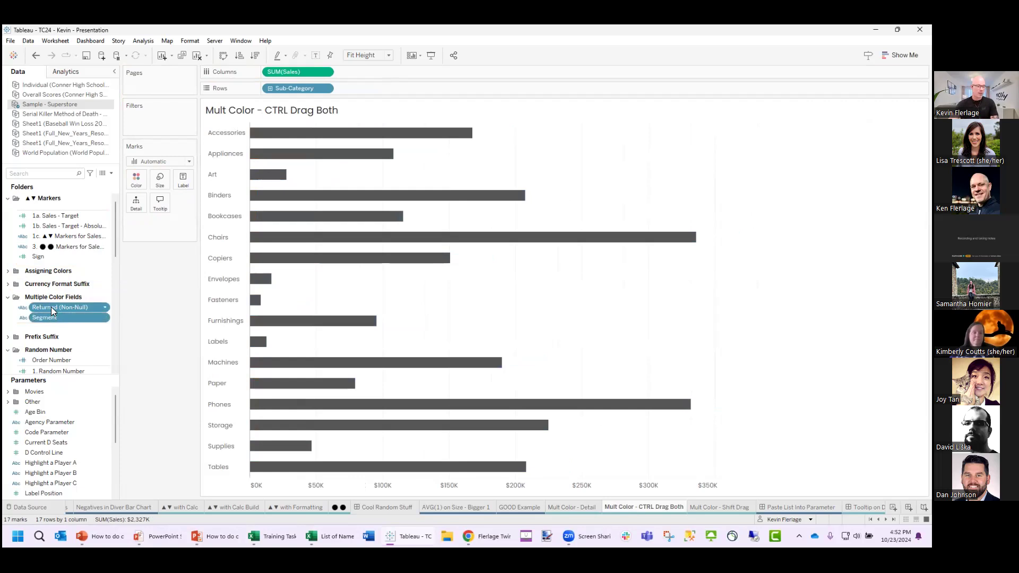
drag(51, 307, 136, 181)
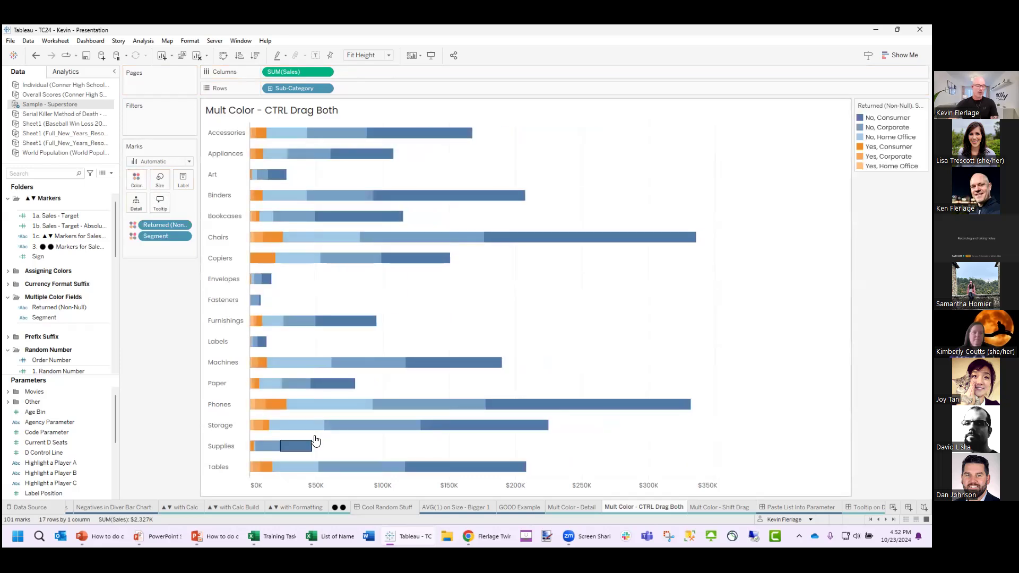
- On the Mult Color - Shift Drag sheet, color the sales bars by Returned (Non-Null)
click(713, 504)
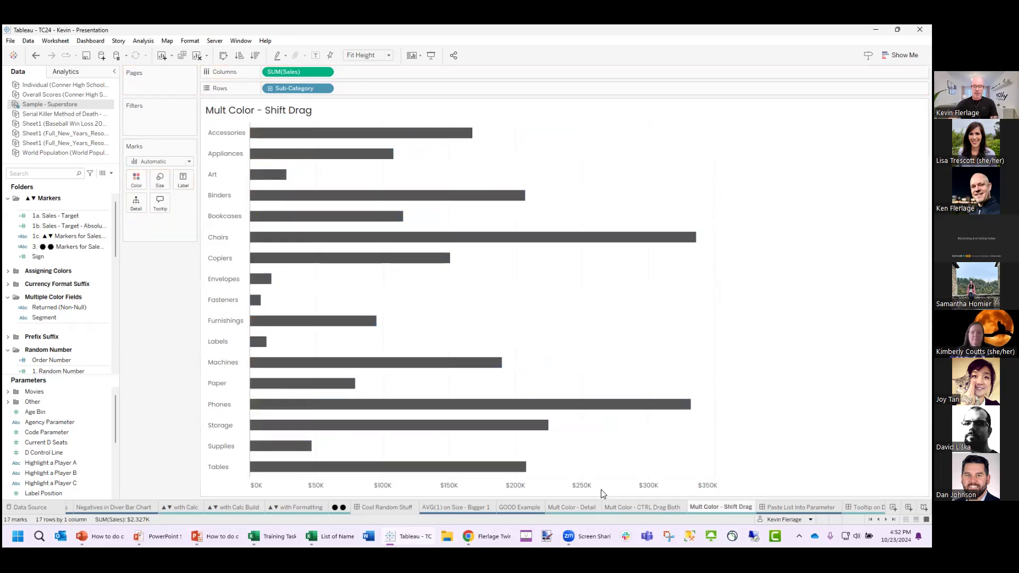
drag(59, 307, 136, 182)
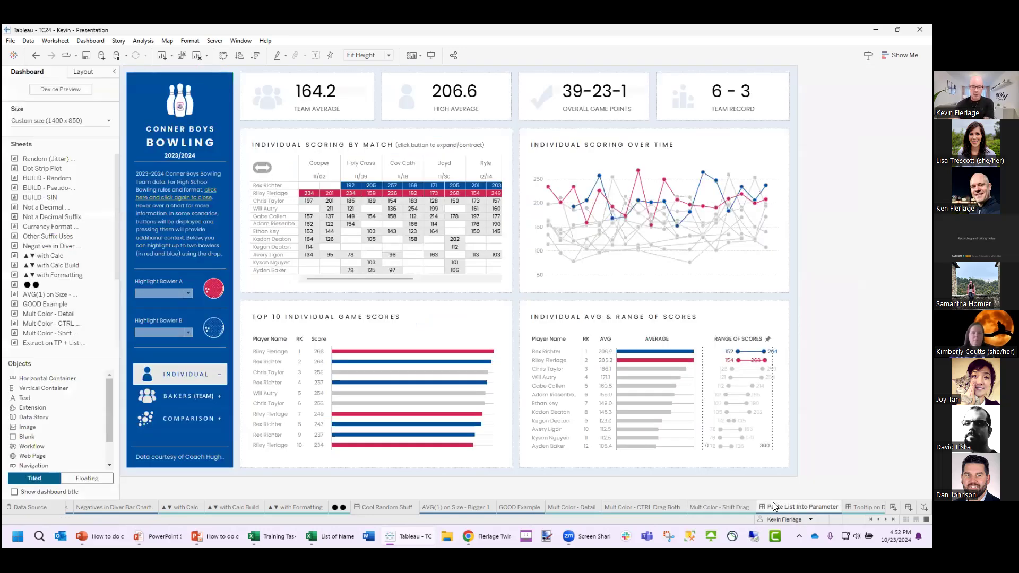
- On the Paste List Into Parameter dashboard, open the parameter behind Highlight Bowler A for editing
click(786, 506)
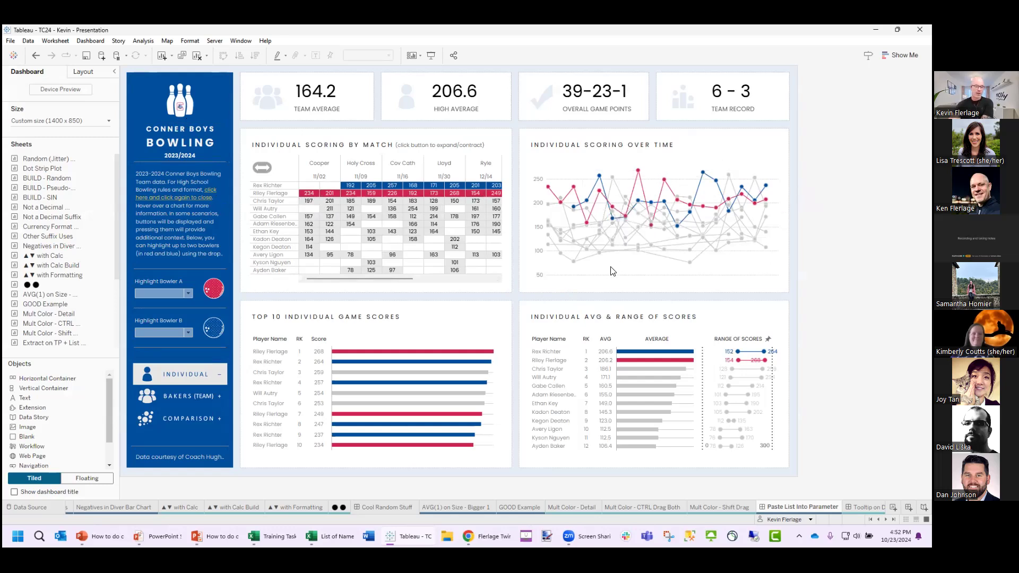
click(185, 295)
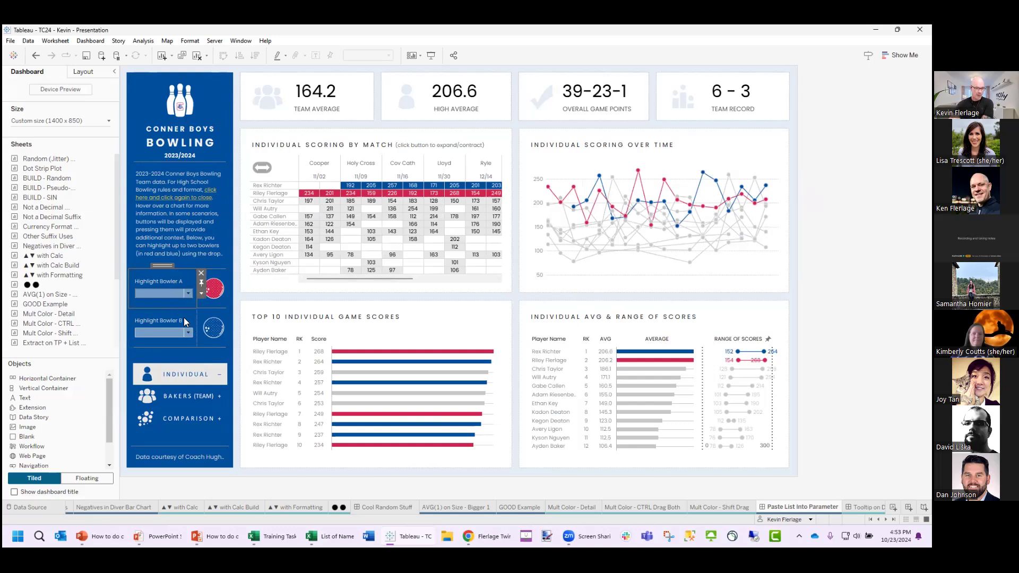
click(201, 293)
click(224, 306)
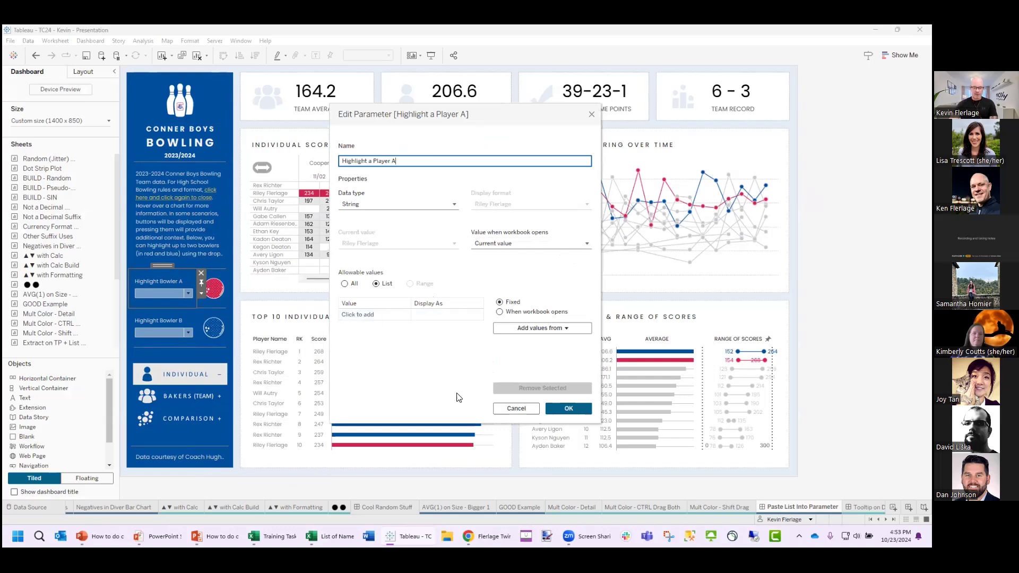
- Copy the full list of bowler names from the other open file and return to the parameter settings
key(alt+Tab)
drag(81, 201, 67, 384)
key(ctrl+c)
key(ctrl+q)
key(alt+Tab)
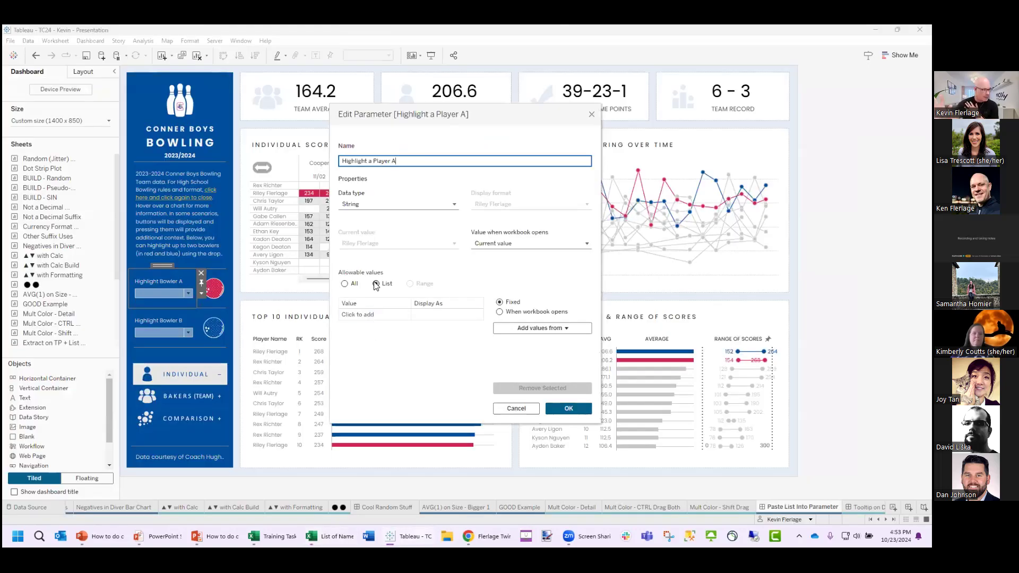
- Try pasting the copied names inside a single value cell of the parameter's list, and remove that entry
click(365, 317)
key(ctrl+v)
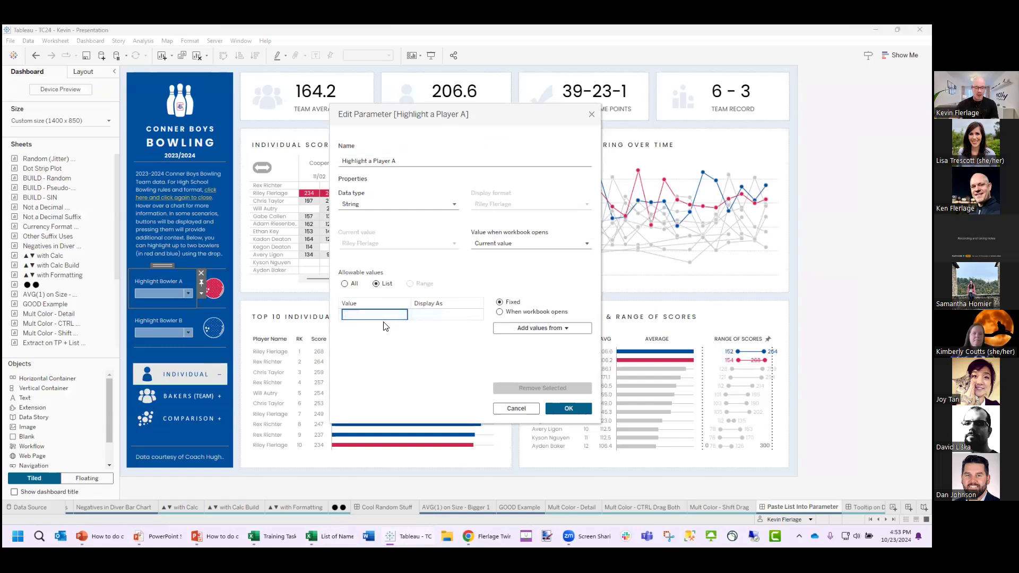
key(Return)
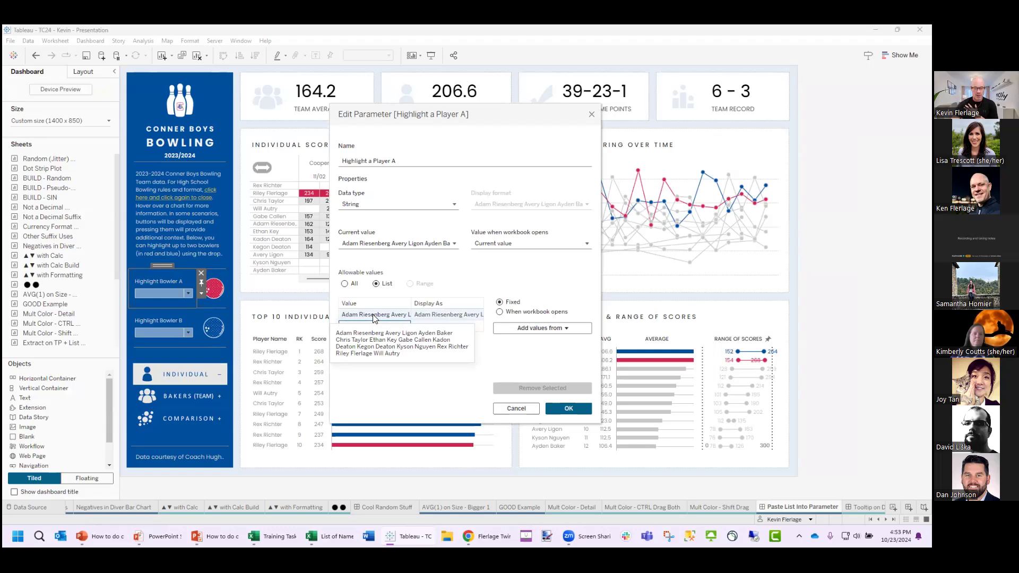
click(429, 315)
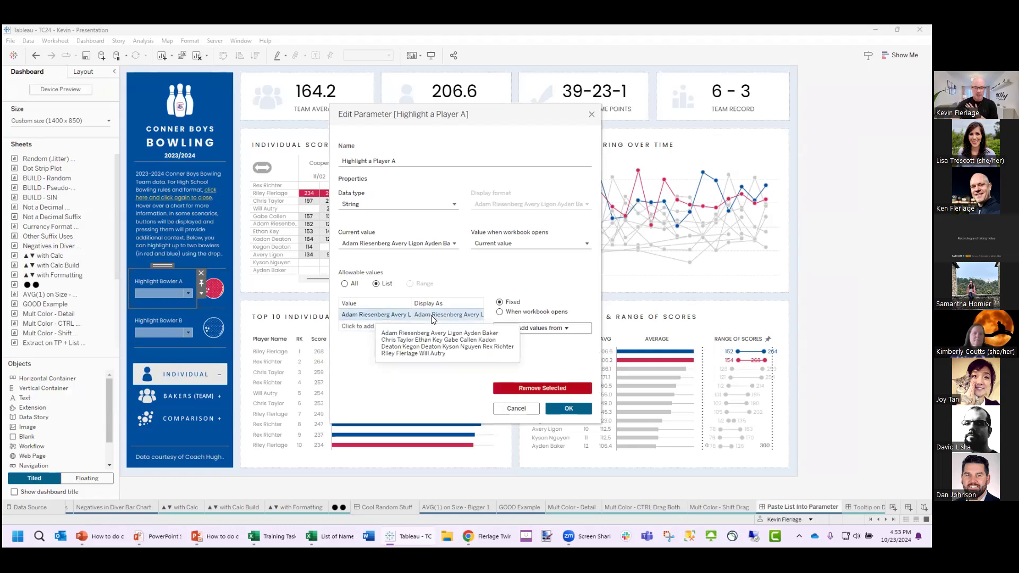
click(550, 388)
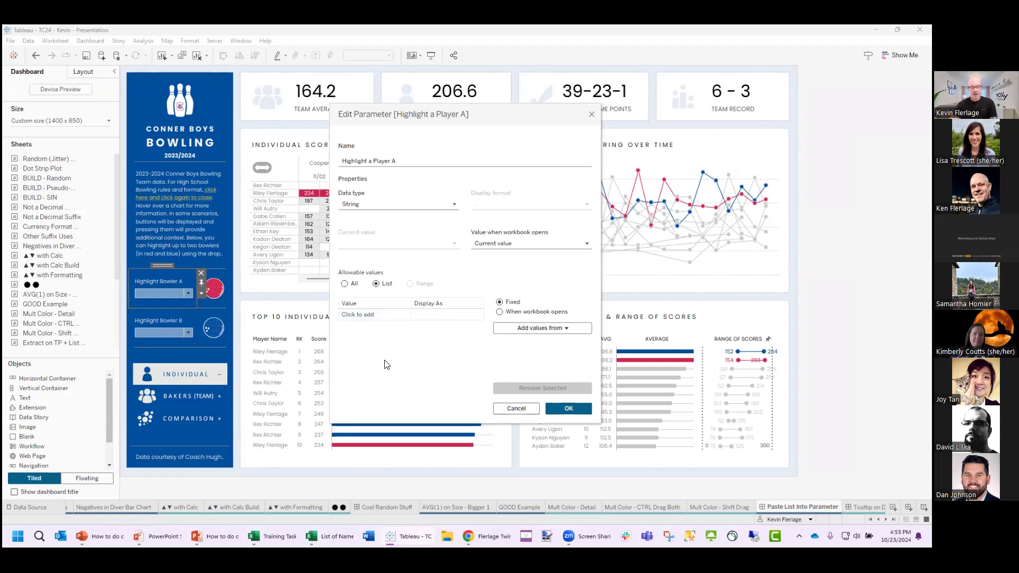
- Paste the copied names as the parameter's allowable values, apply them, and choose the fourth name for Highlight Bowler A
key(ctrl+v)
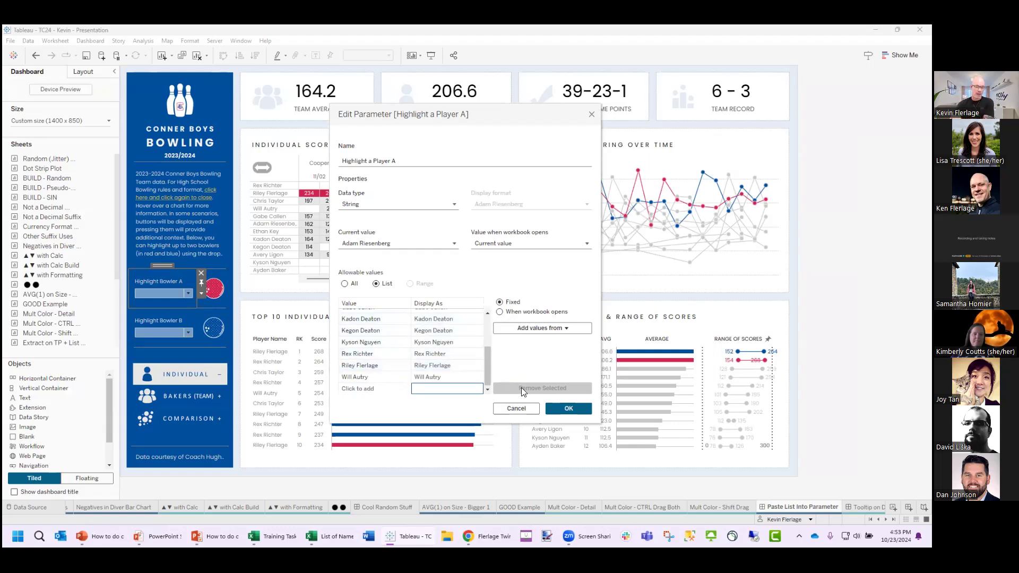
drag(486, 366, 482, 327)
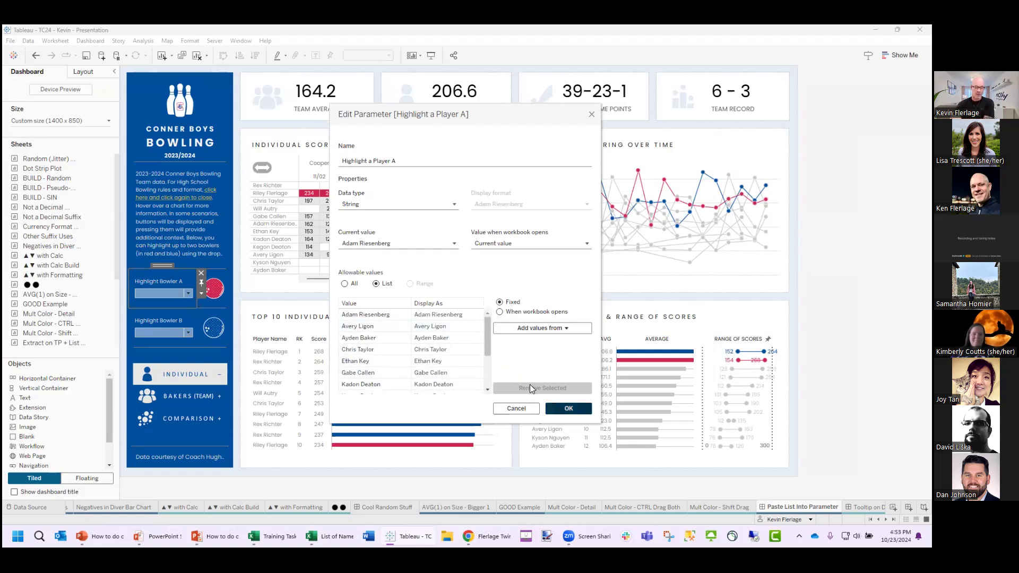
click(568, 409)
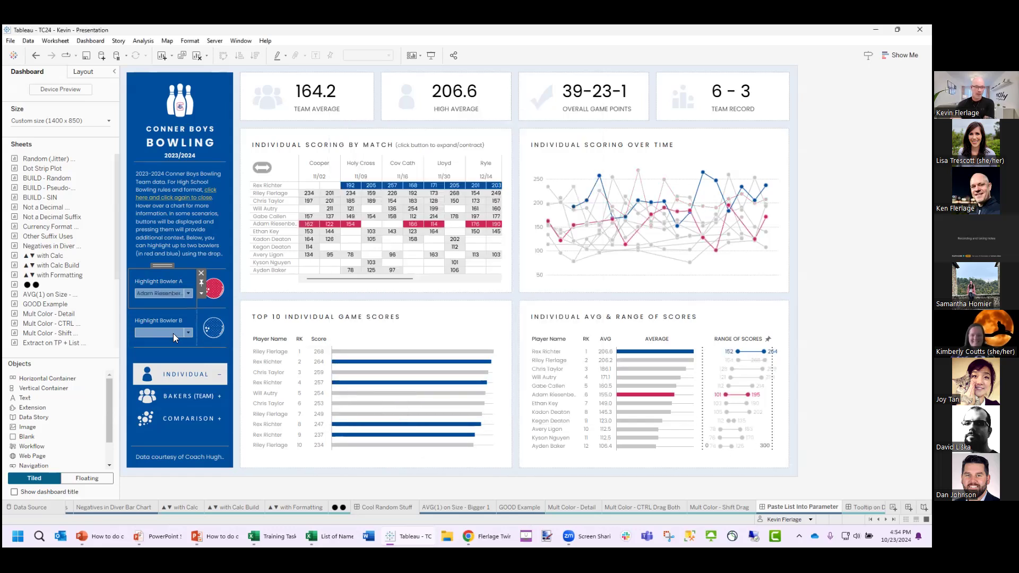
click(180, 293)
click(166, 333)
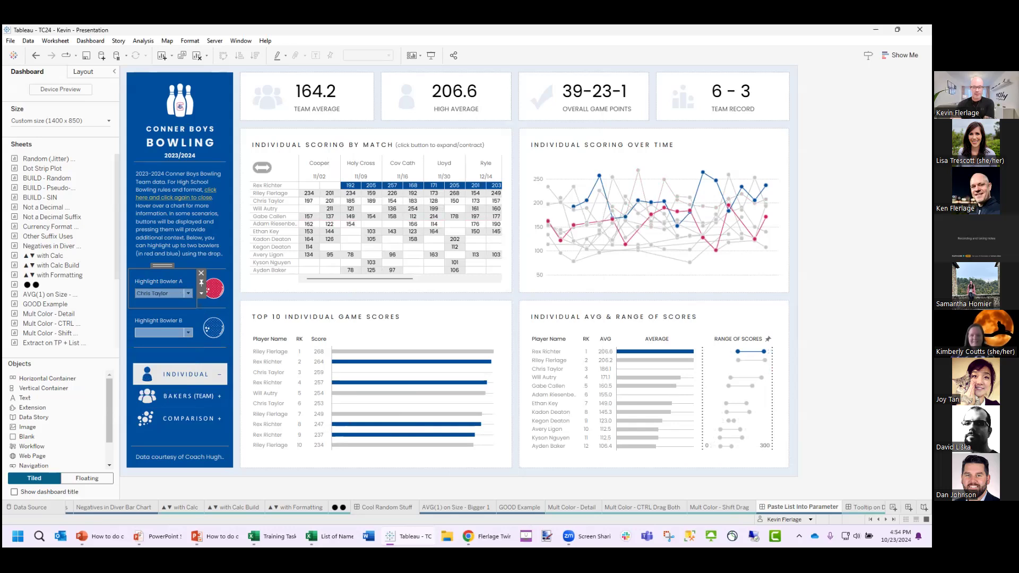
- Examine the game tooltip layout on the Tooltip on Dash & Tab - Ex 1a, 1b and 1c dashboards and open the Build dashboard
key(ctrl+Tab)
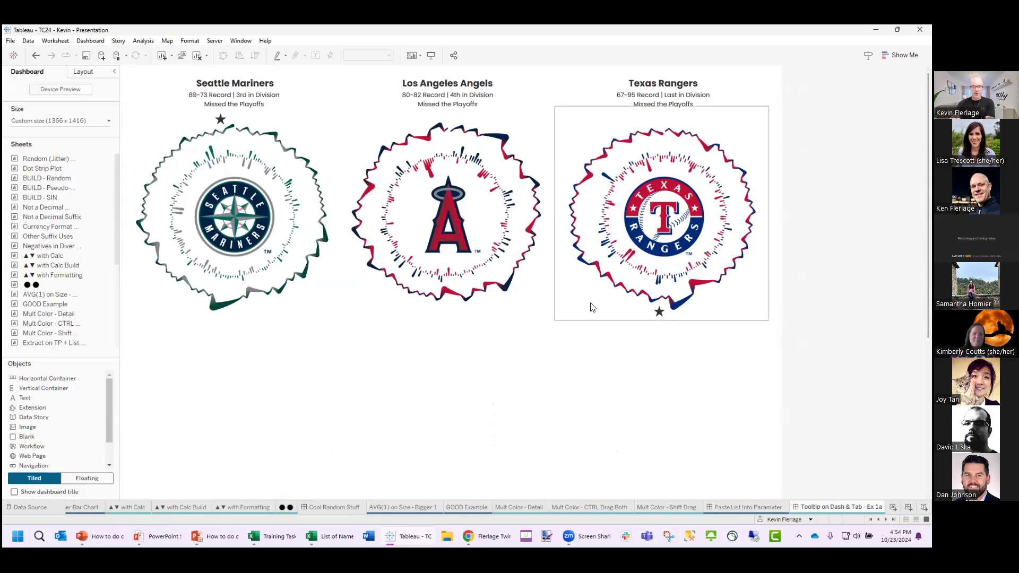
mouse_move(578, 263)
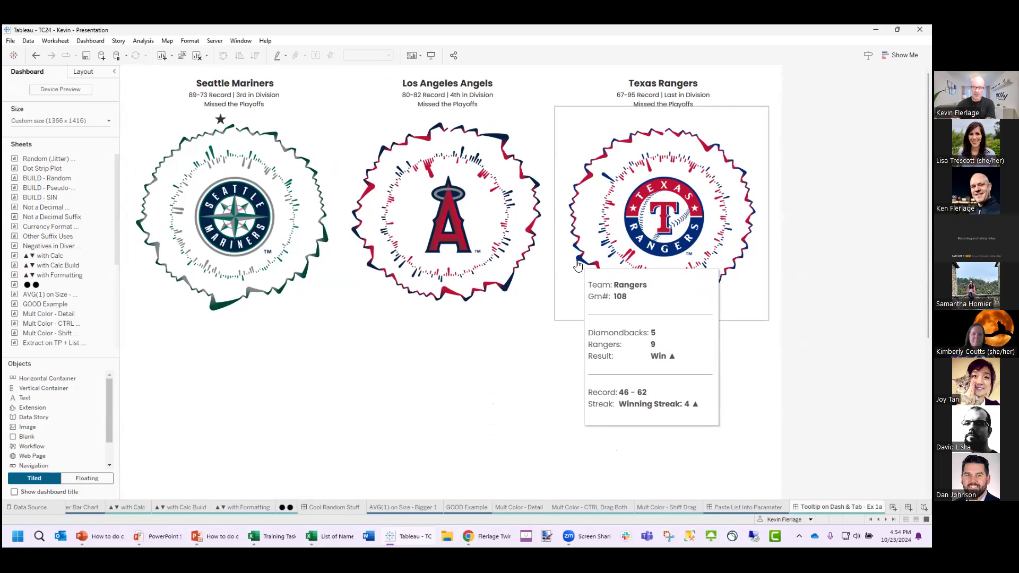
scroll(717, 507, down, 3)
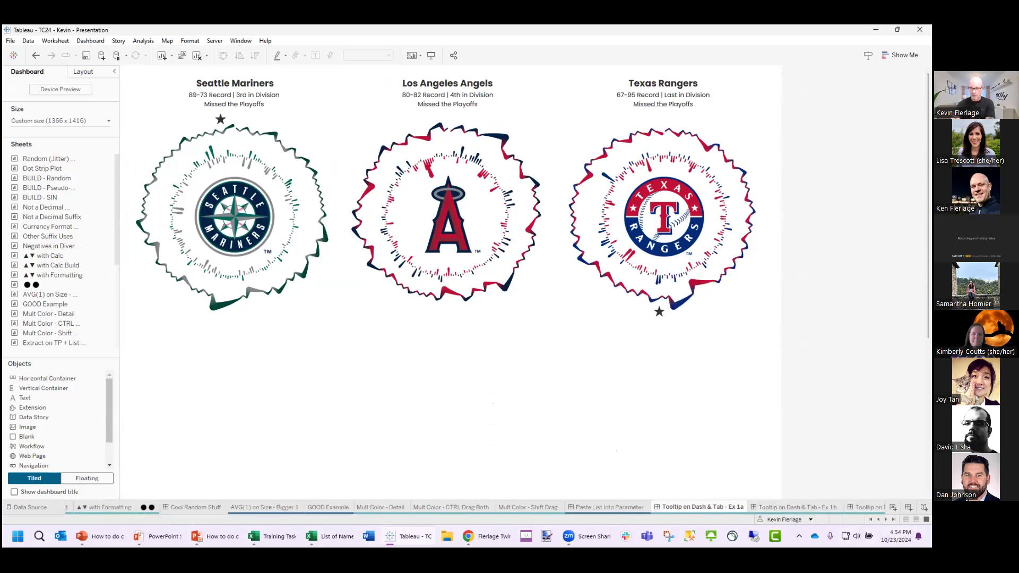
click(718, 506)
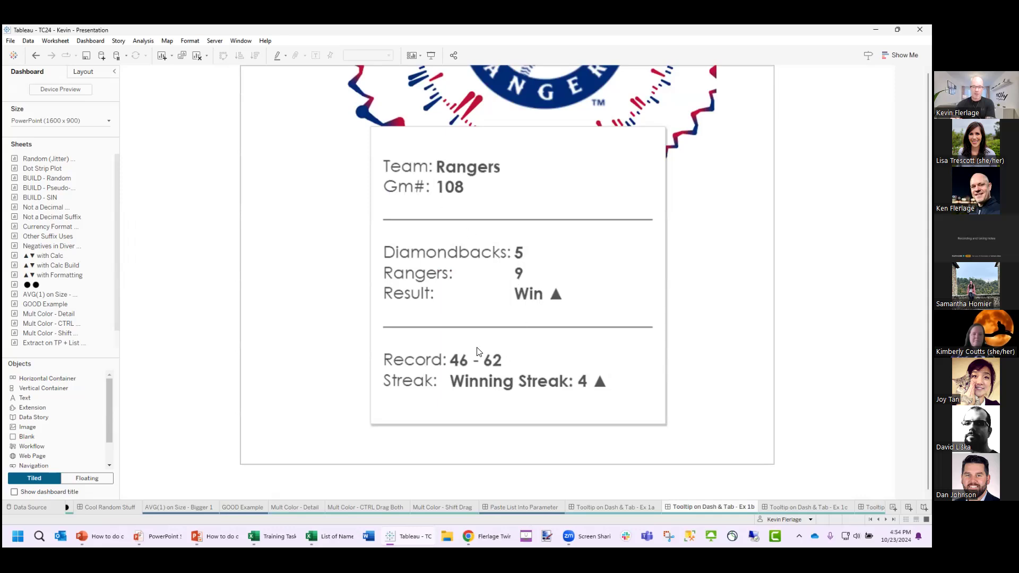
click(788, 508)
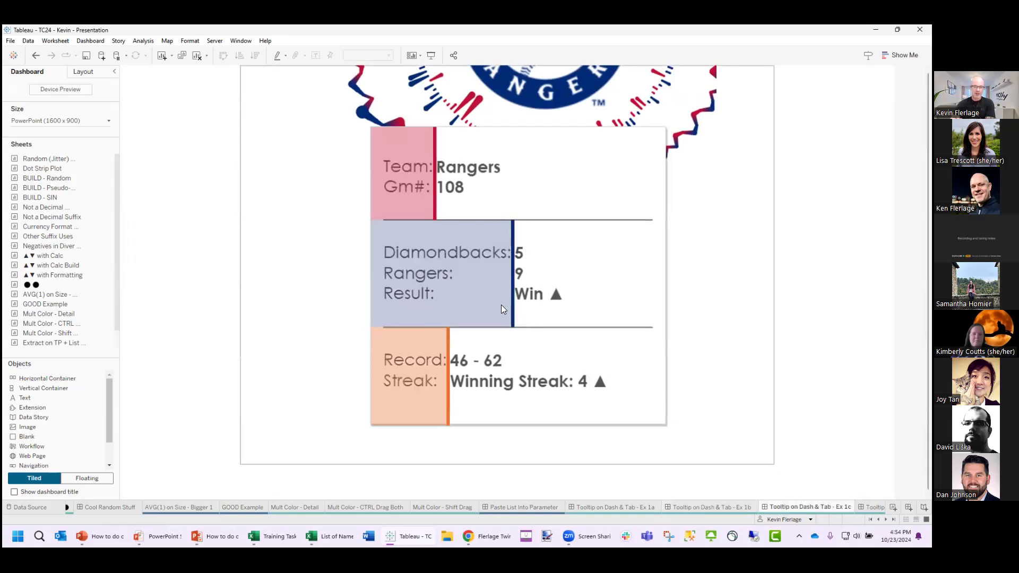
scroll(633, 510, down, 3)
click(646, 507)
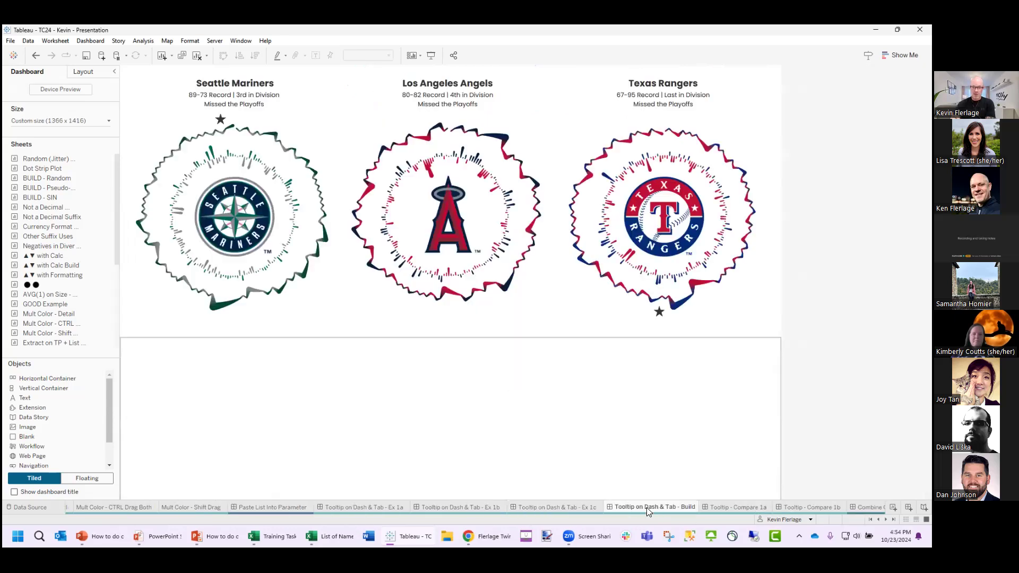
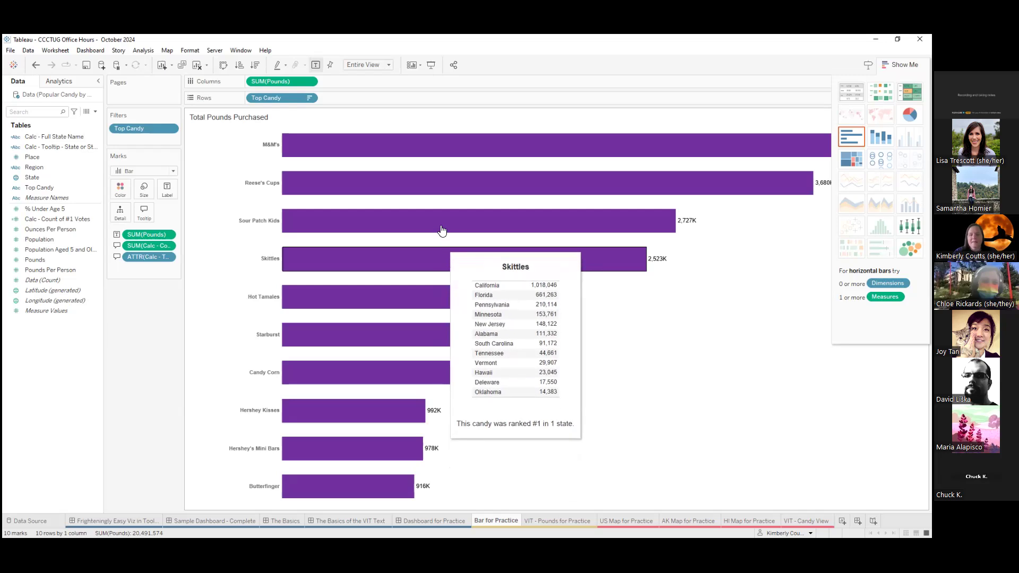
- In the Bar for Practice tooltip, set the embedded VIT - Pounds for Practice sheet's maxheight to 450
mouse_move(440, 206)
mouse_move(437, 184)
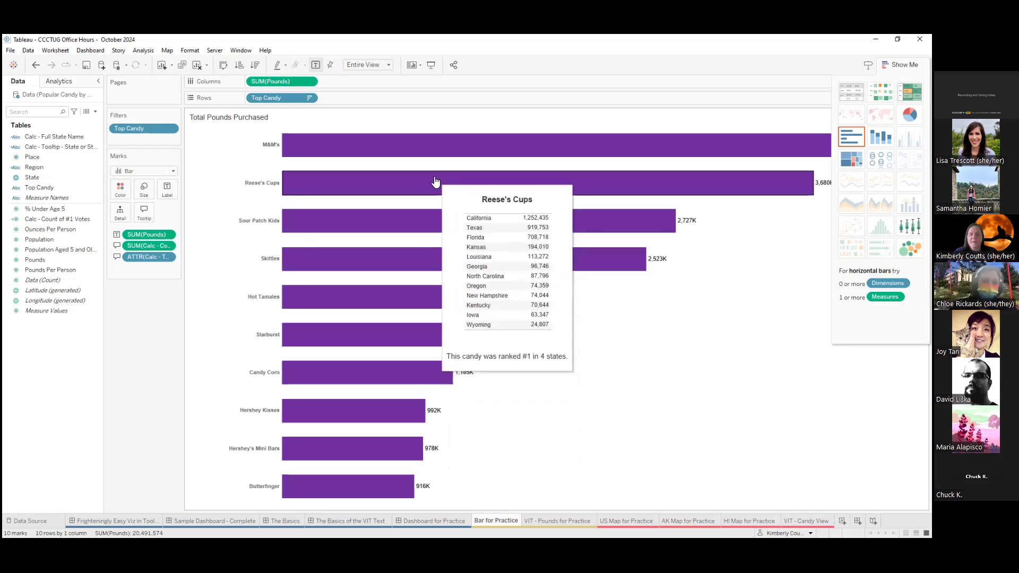
mouse_move(434, 145)
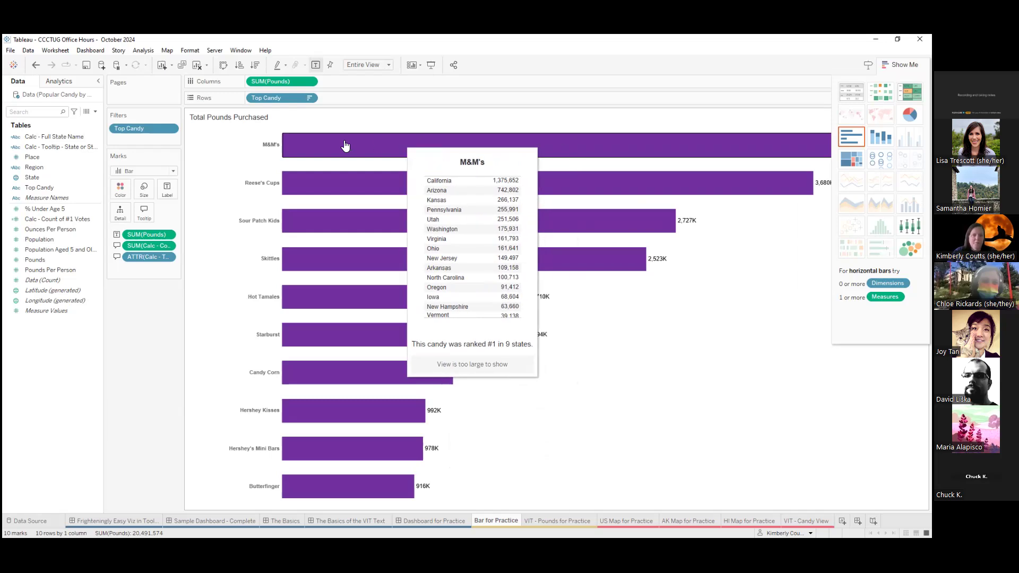
click(145, 212)
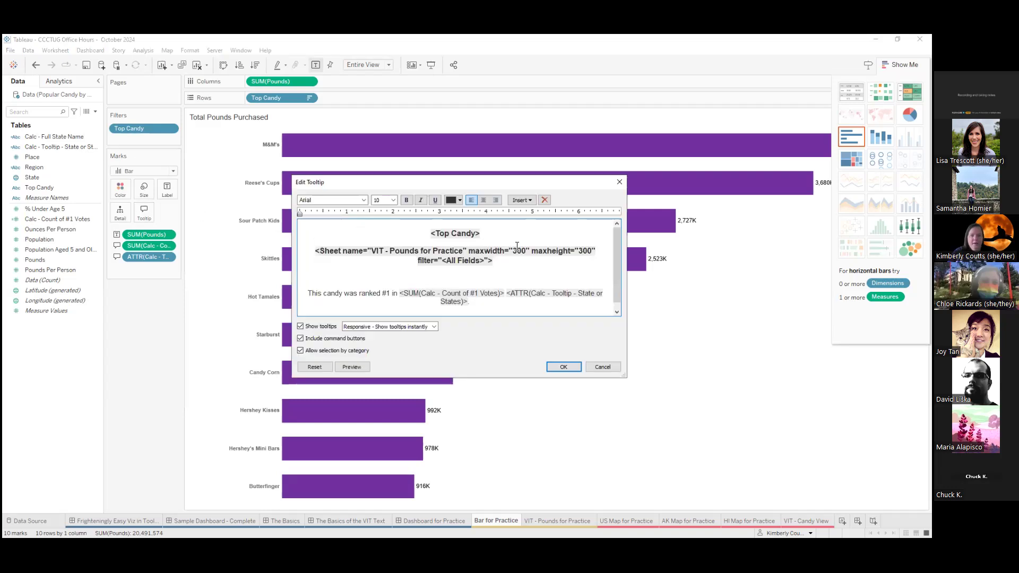
triple_click(586, 249)
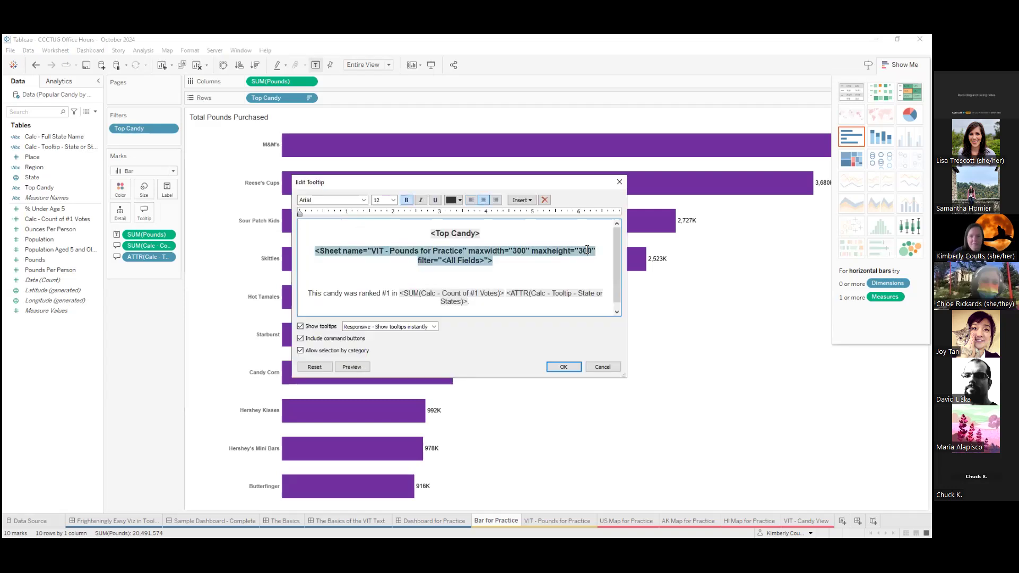
key(BackSpace)
key(BackSpace)
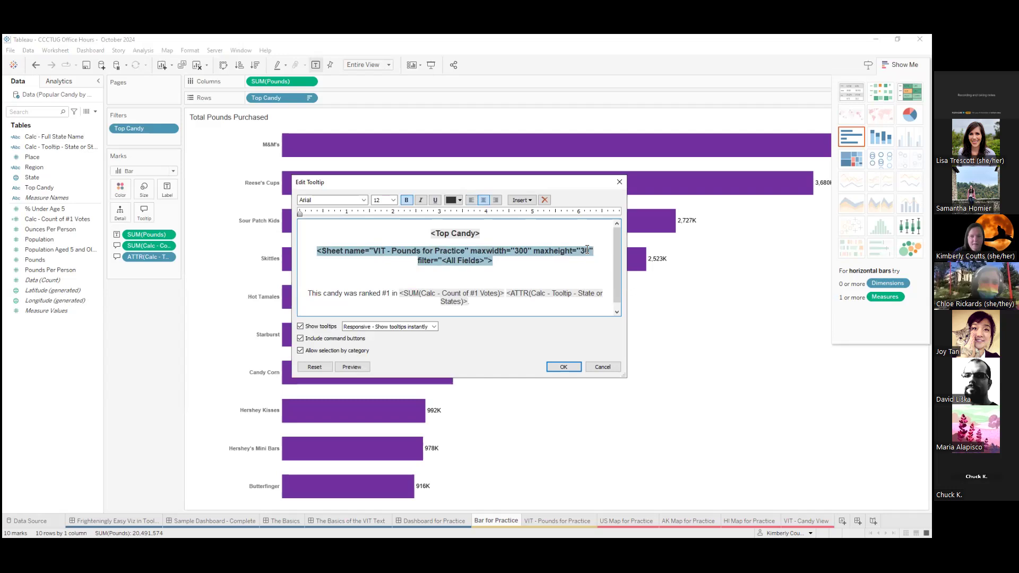
text(45)
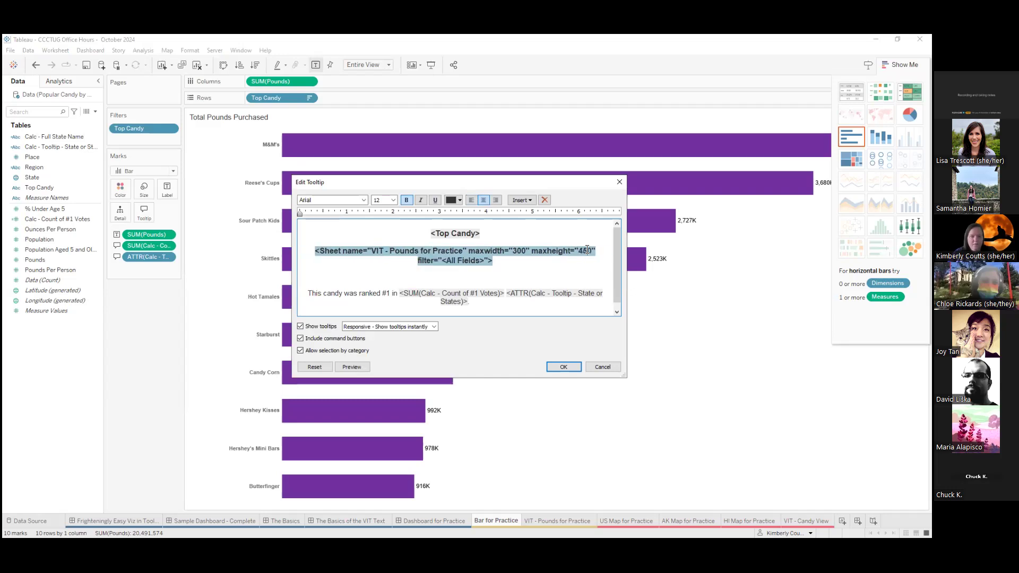
click(560, 367)
mouse_move(502, 150)
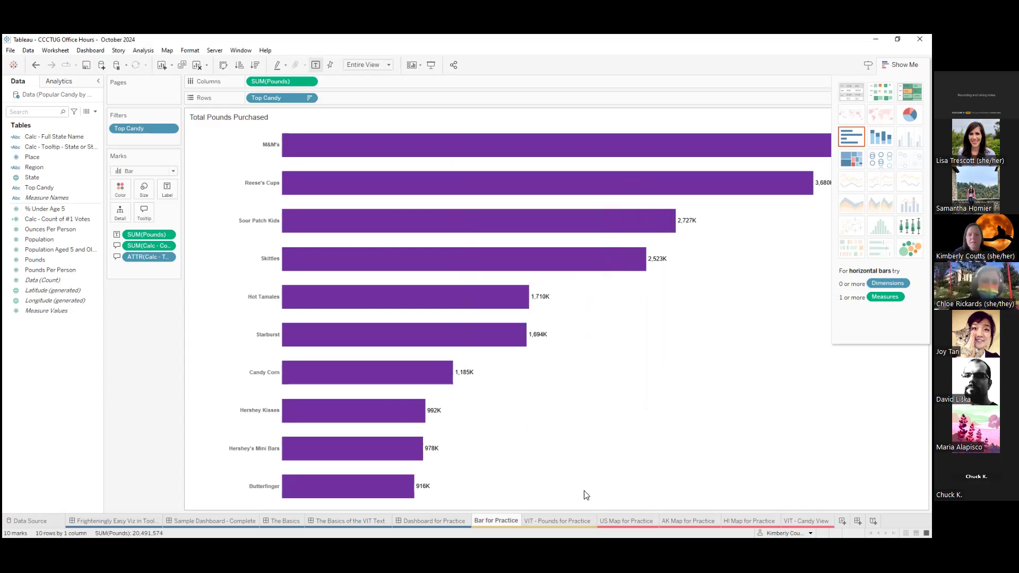
- Look over the US Map for Practice sheet and the candy images on the VIT - Candy View sheet
click(625, 521)
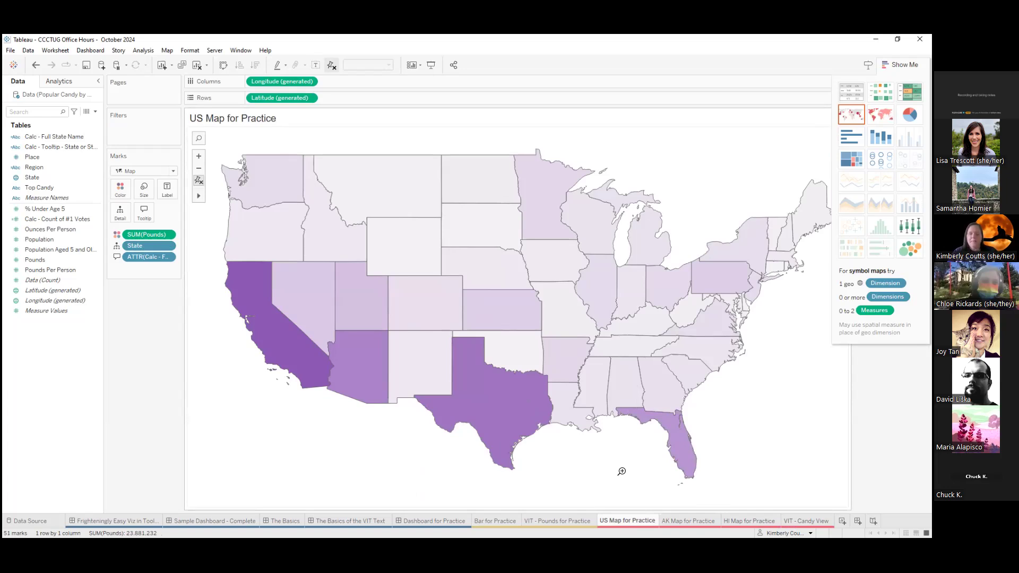
click(806, 521)
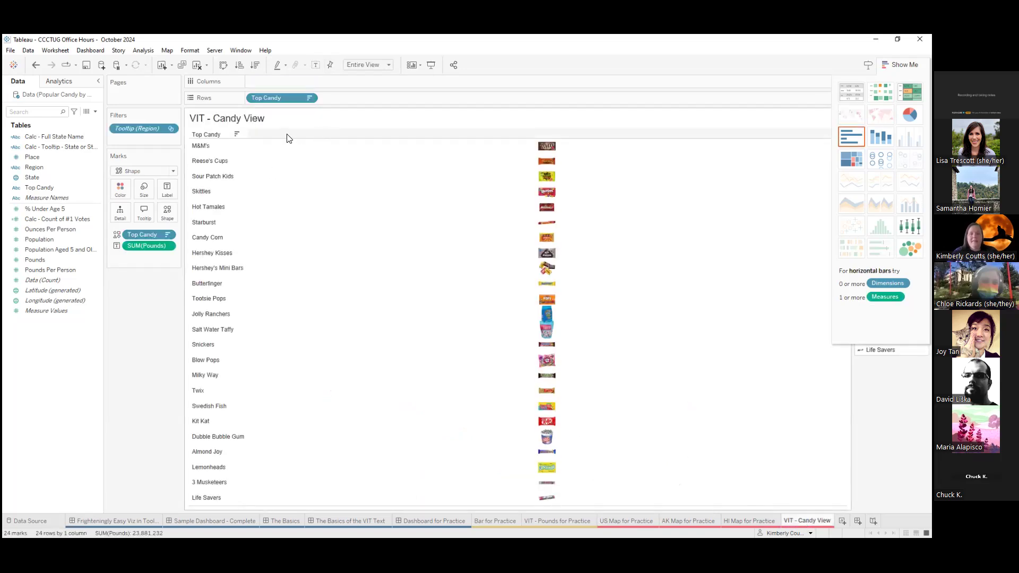
mouse_move(545, 232)
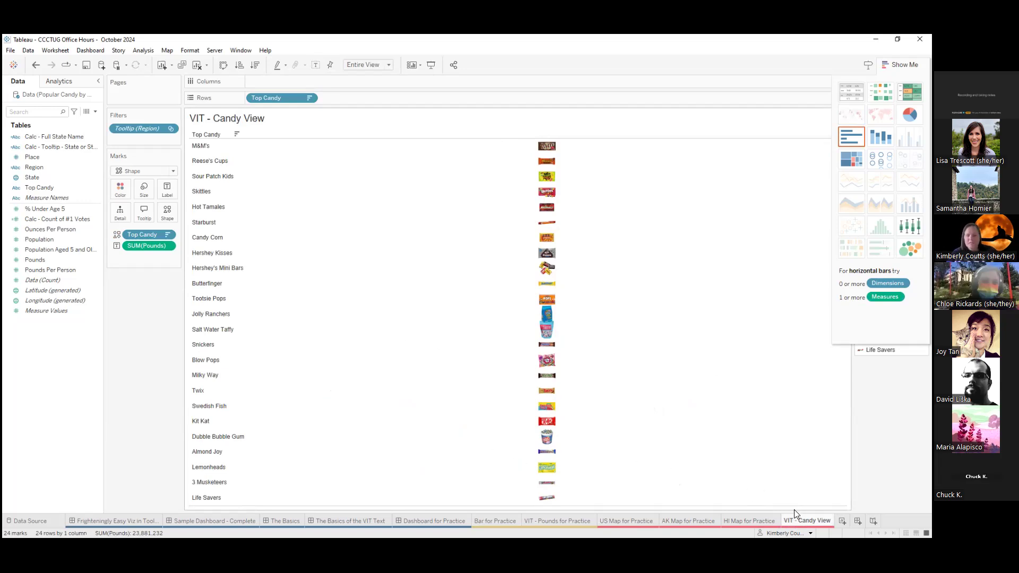
- Embed the VIT - Candy View sheet below the state name in the US Map for Practice tooltip
click(627, 521)
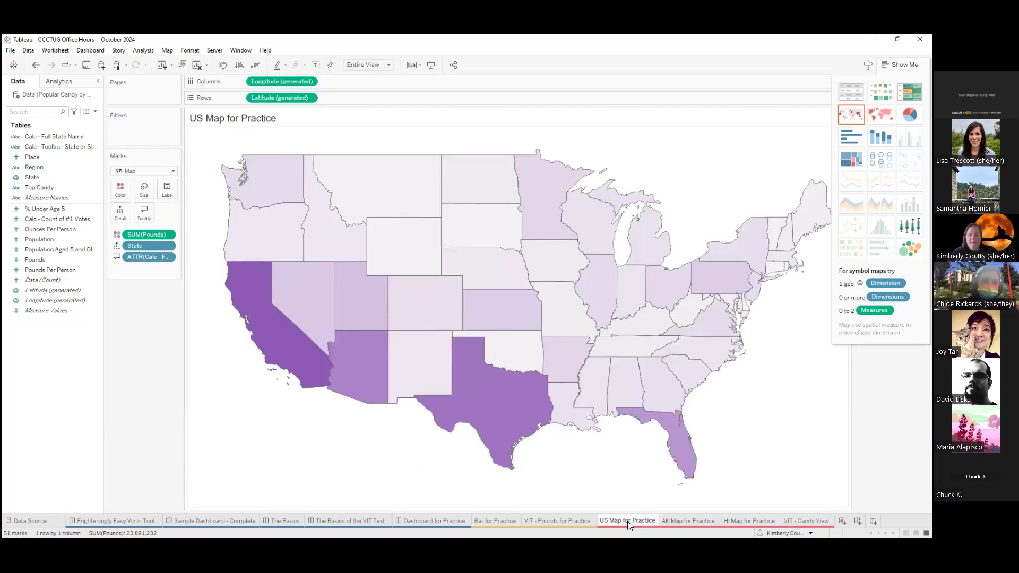
click(144, 213)
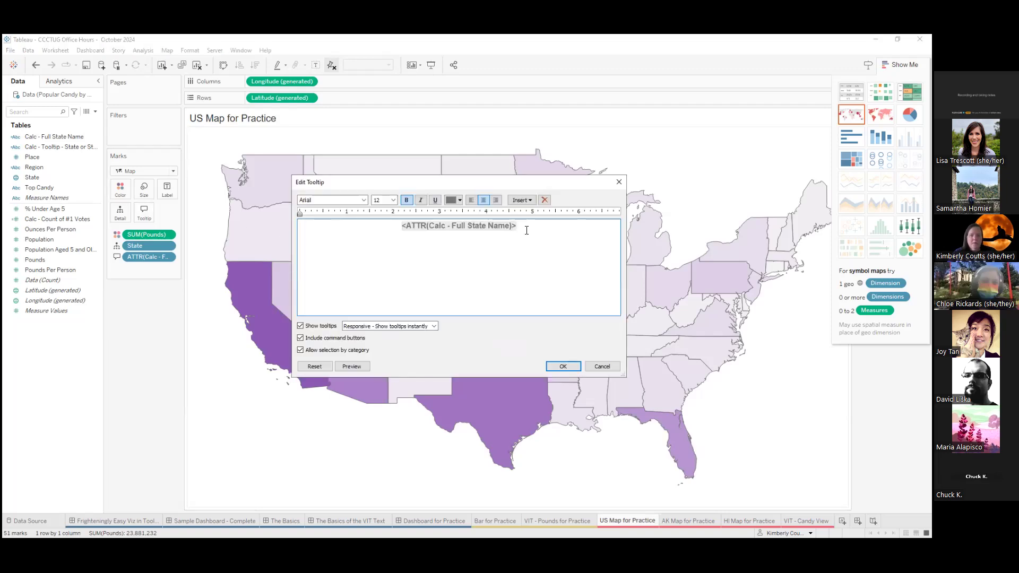
click(518, 201)
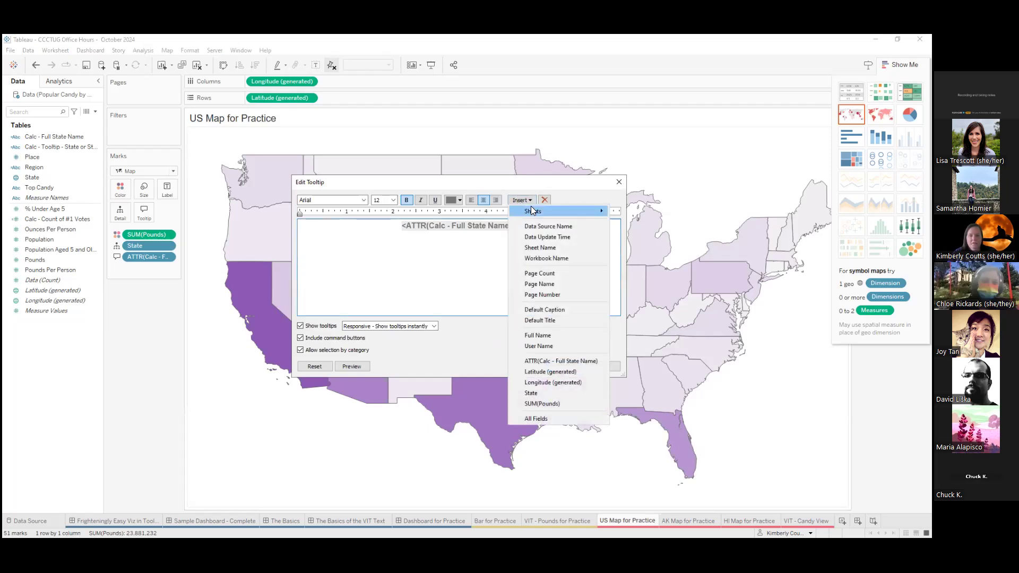
mouse_move(546, 207)
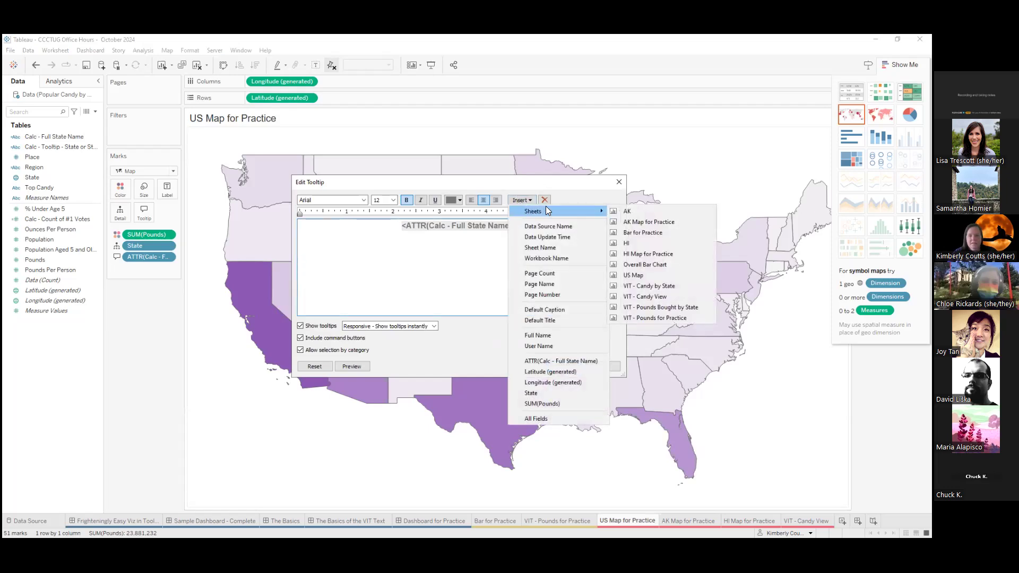
click(652, 297)
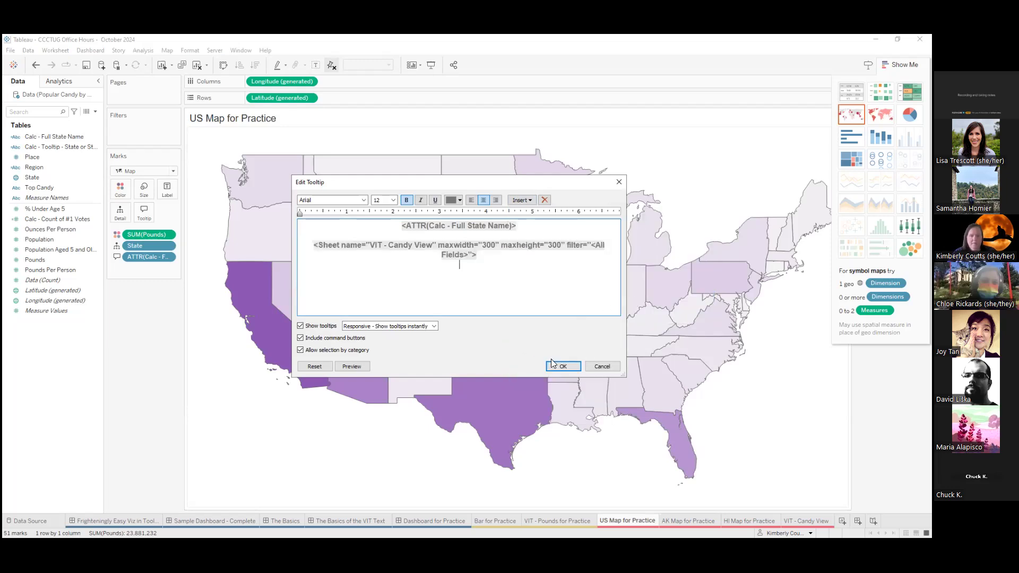
click(558, 361)
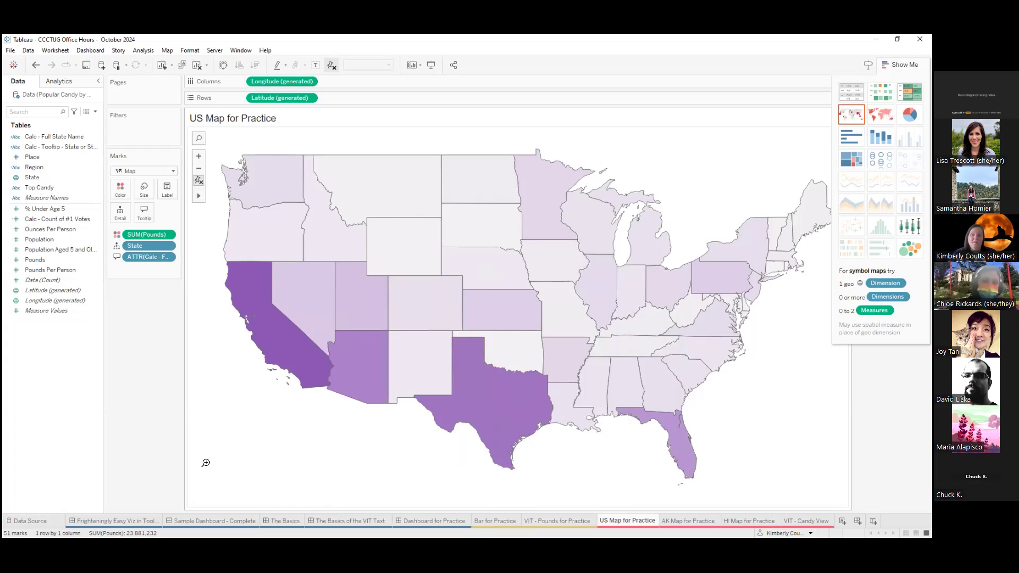
- Color the states on the US Map for Practice by Region instead of SUM(Pounds)
click(21, 168)
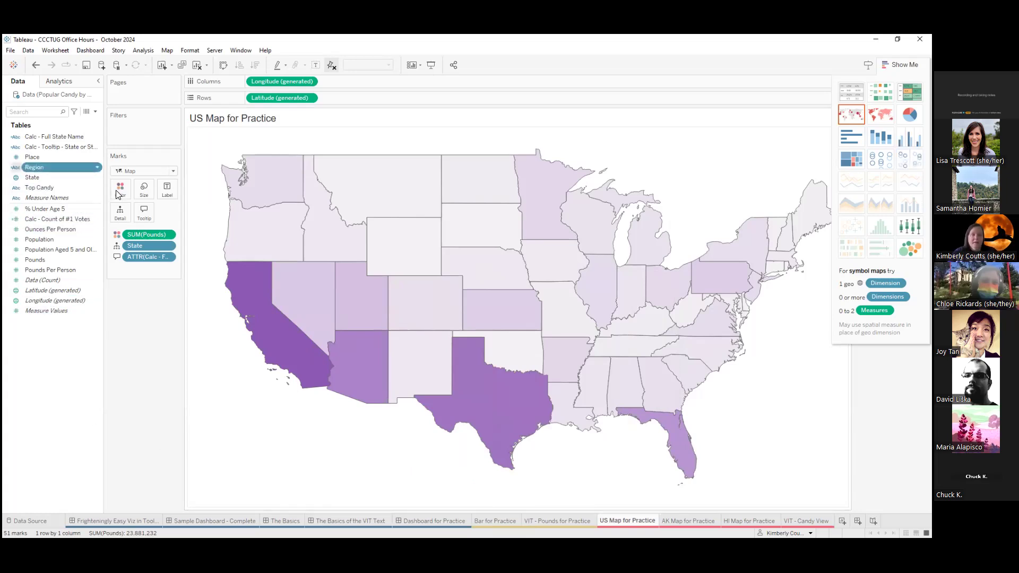
drag(118, 194, 117, 191)
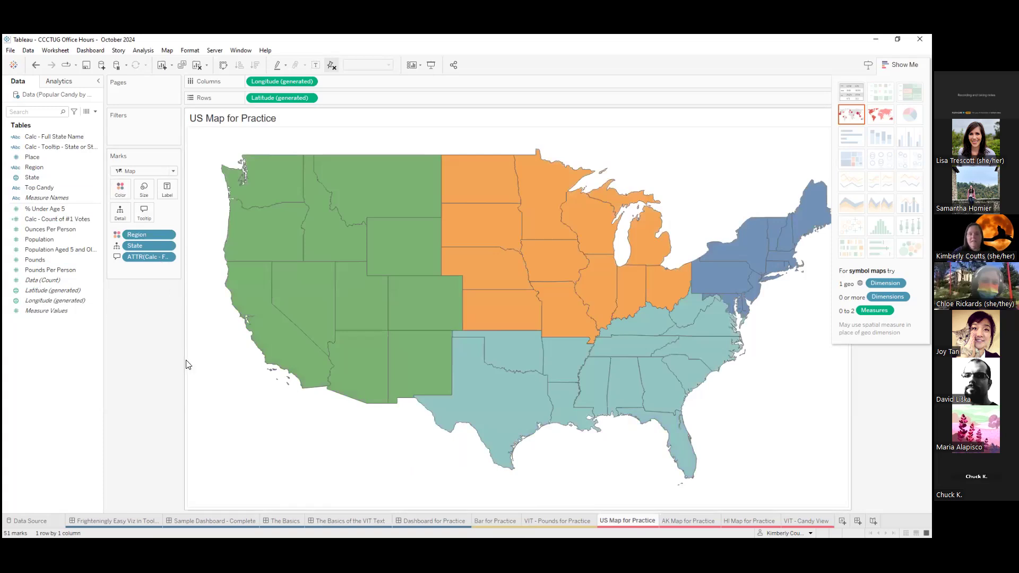
mouse_move(289, 344)
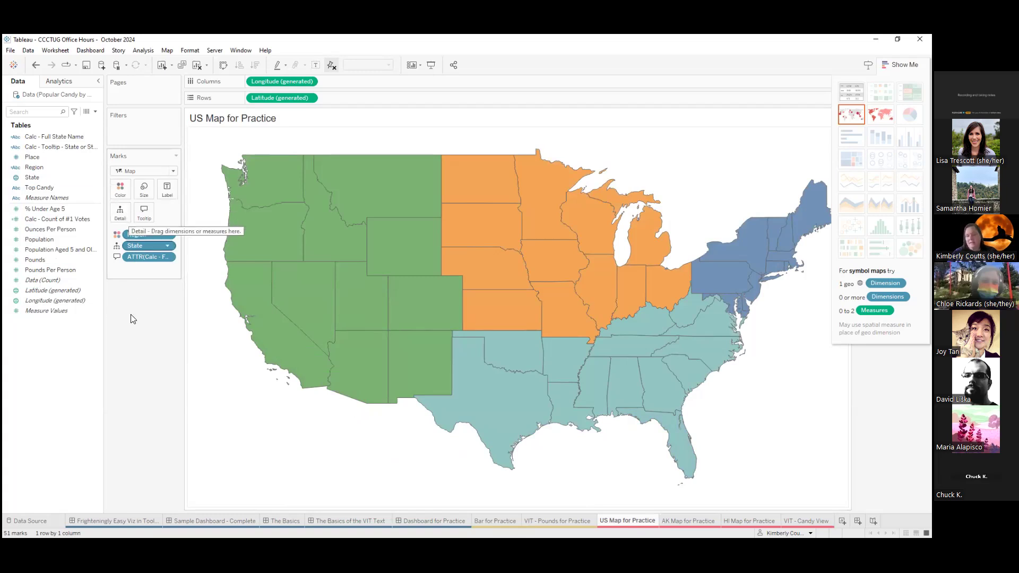
- In the map's tooltip, replace All Fields with Region as the filter of the embedded VIT - Candy View sheet
click(144, 212)
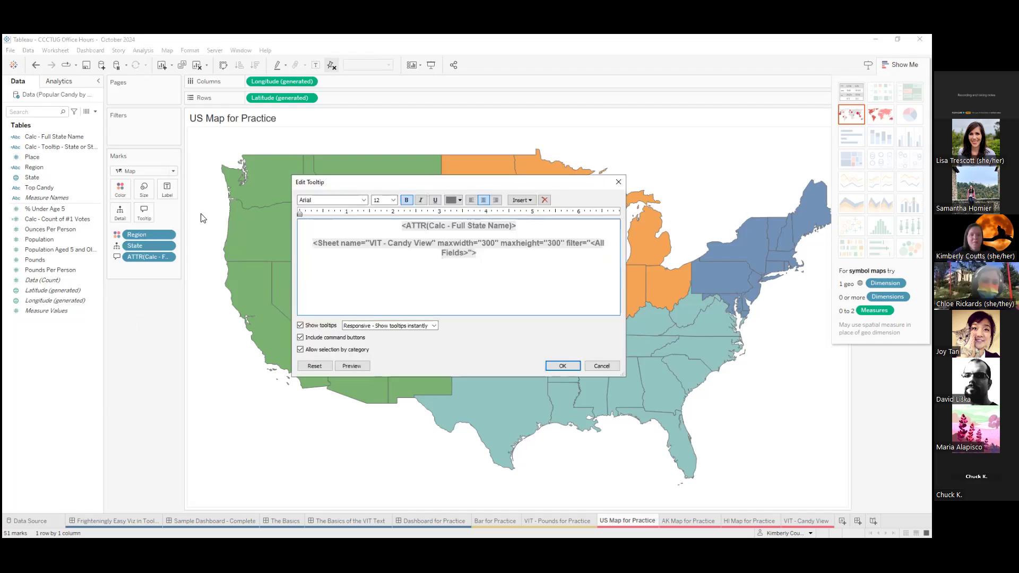
triple_click(461, 248)
click(468, 257)
triple_click(468, 257)
drag(468, 256, 599, 243)
click(464, 256)
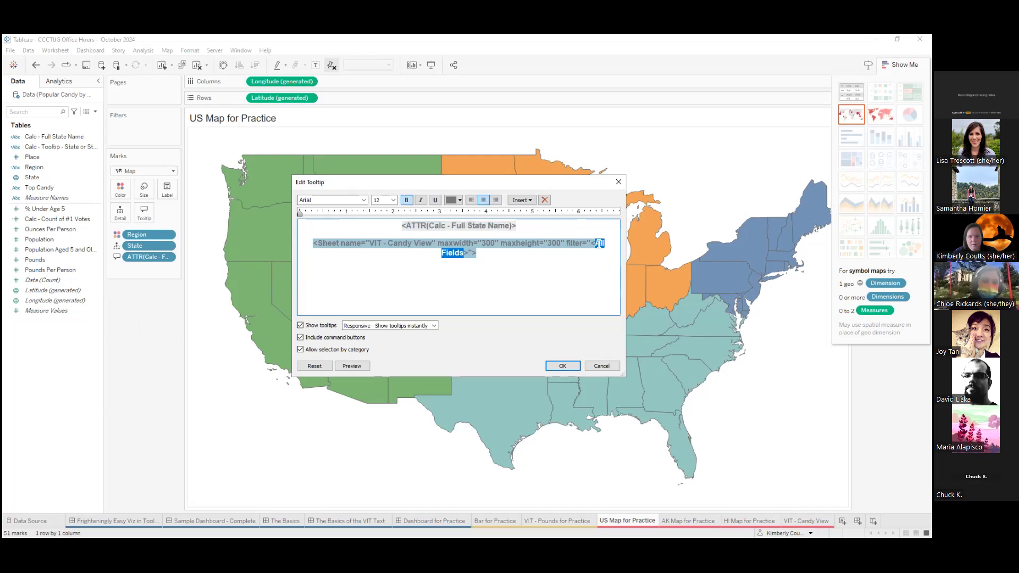
click(525, 201)
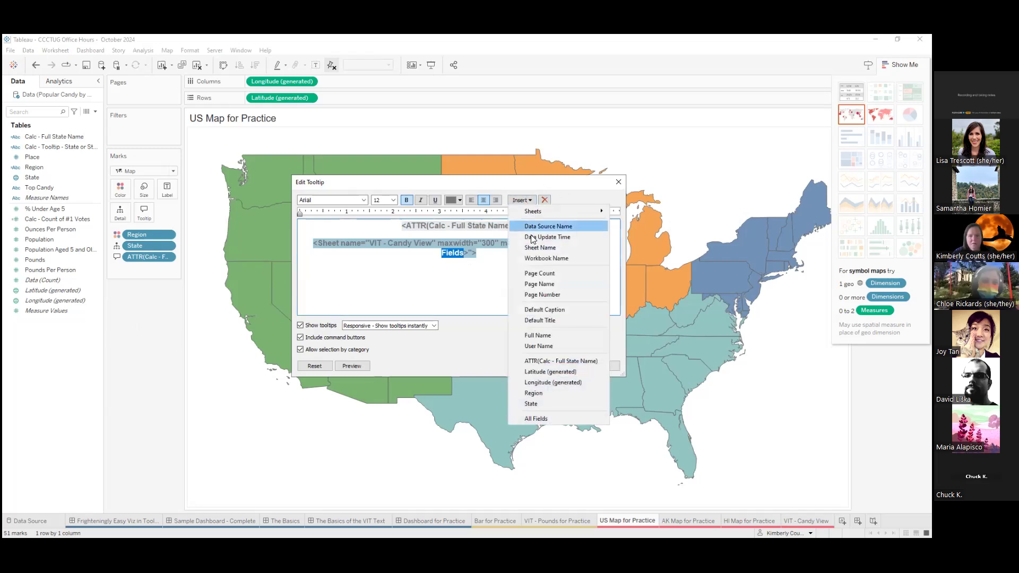
click(558, 390)
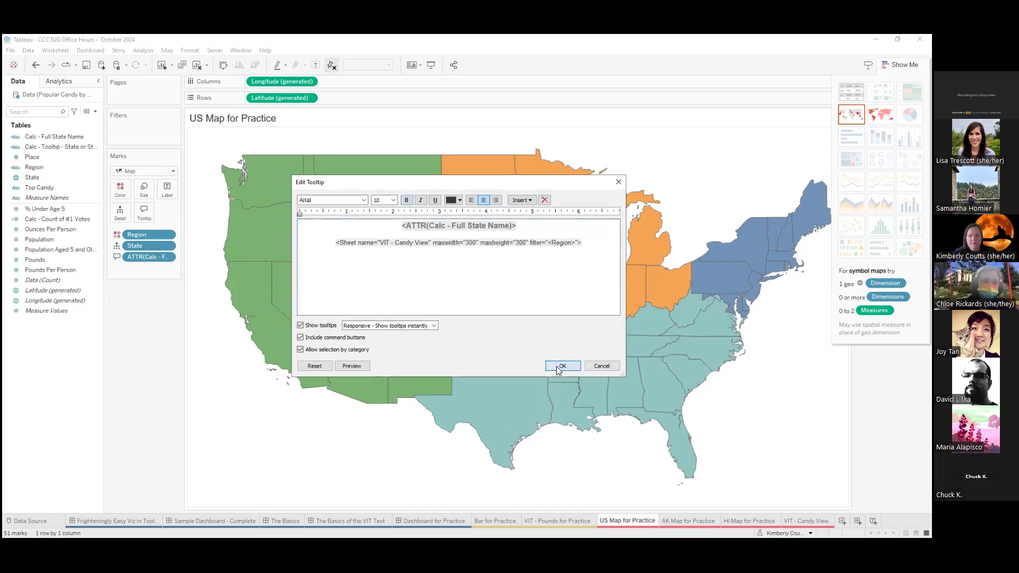
click(561, 366)
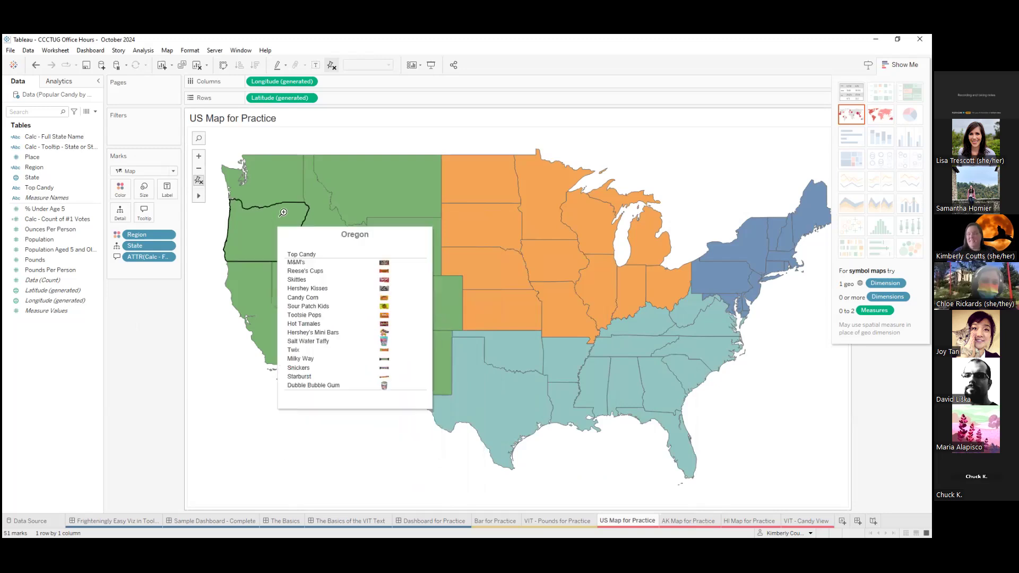
- Change the embedded VIT - Candy View sheet's filter in the map tooltip to State
click(144, 211)
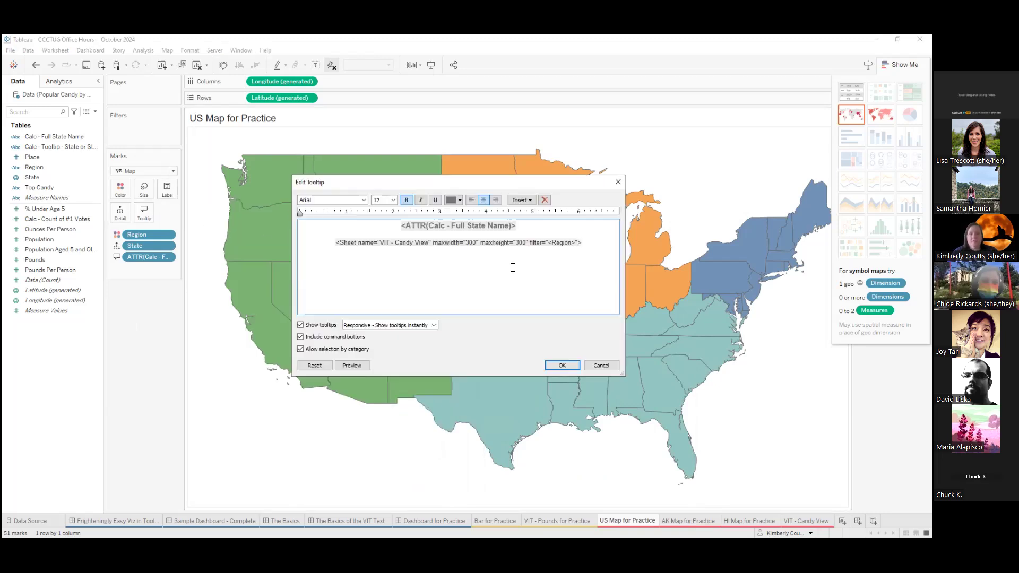
triple_click(569, 240)
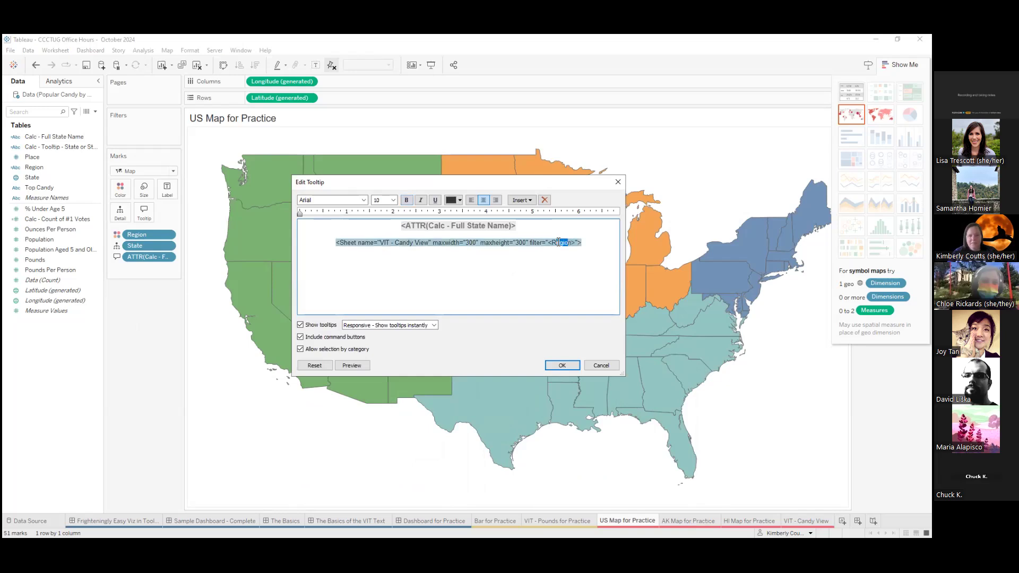
key(BackSpace)
key(BackSpace)
key(BackSpace)
key(BackSpace)
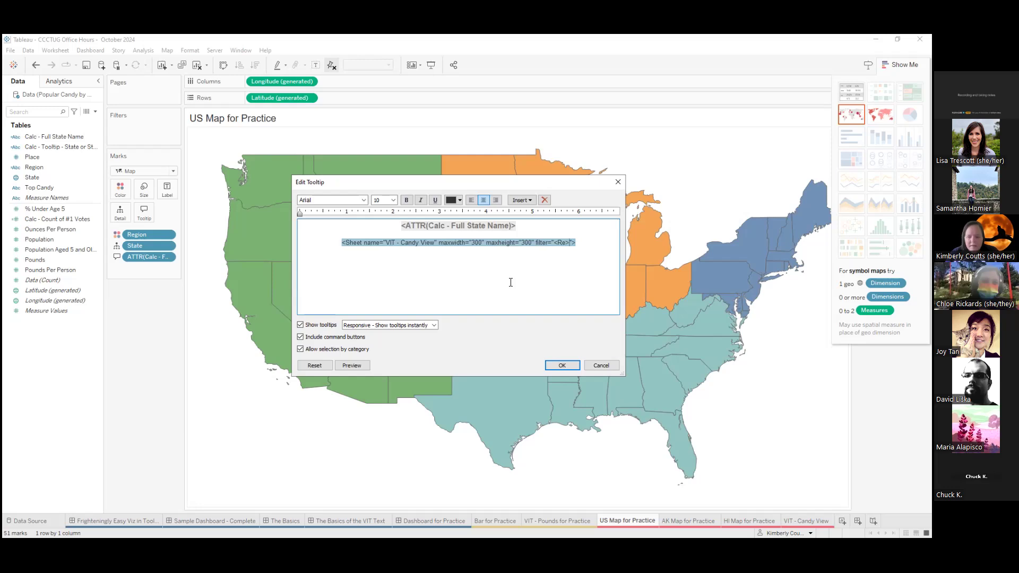
key(BackSpace)
key(BackSpace)
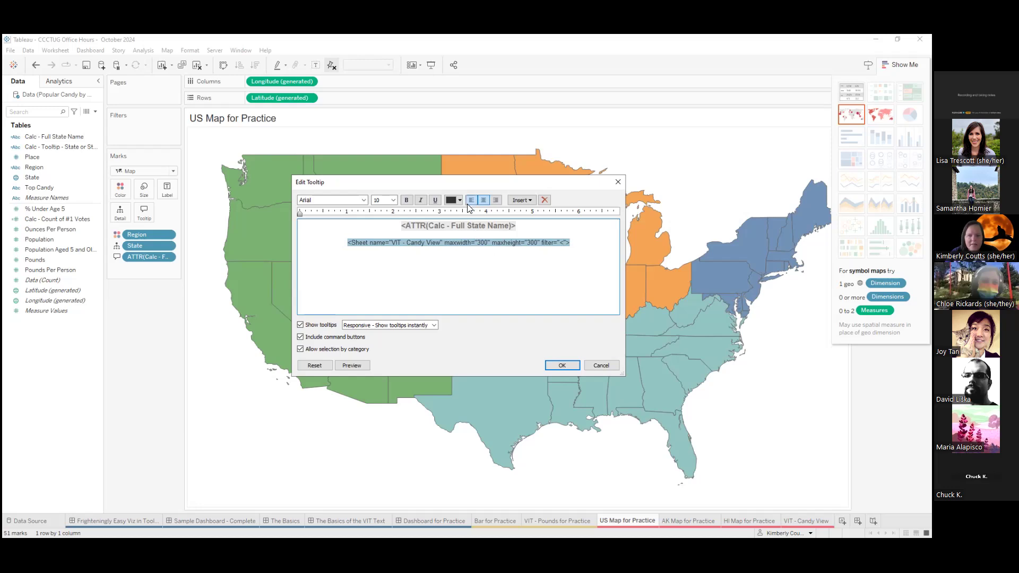
click(522, 200)
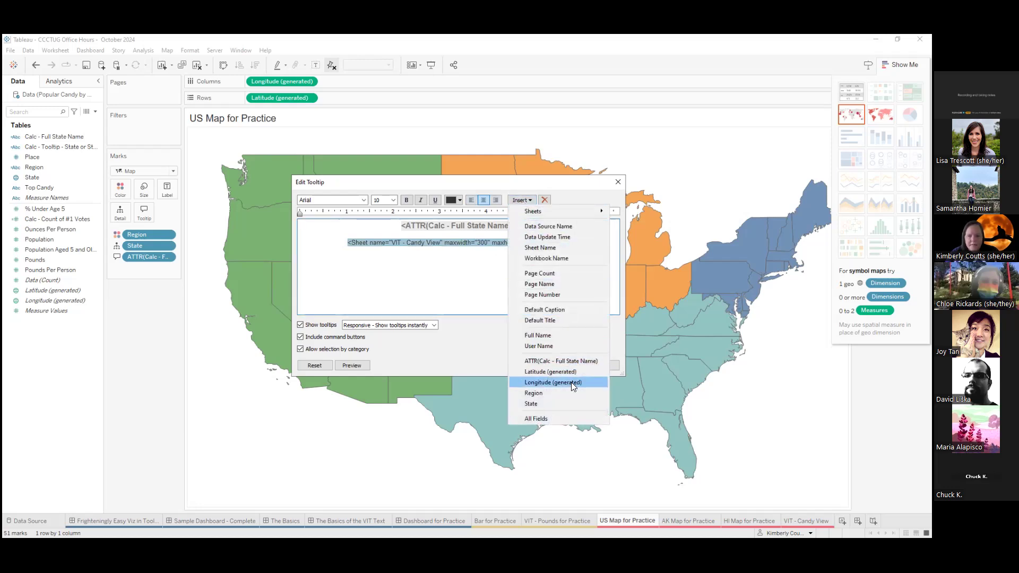
click(573, 402)
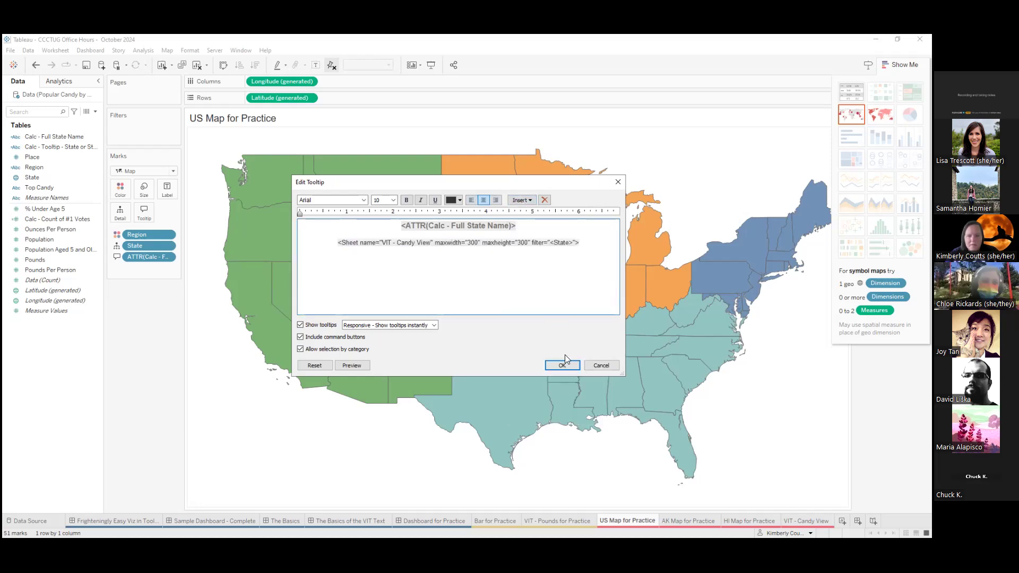
click(563, 366)
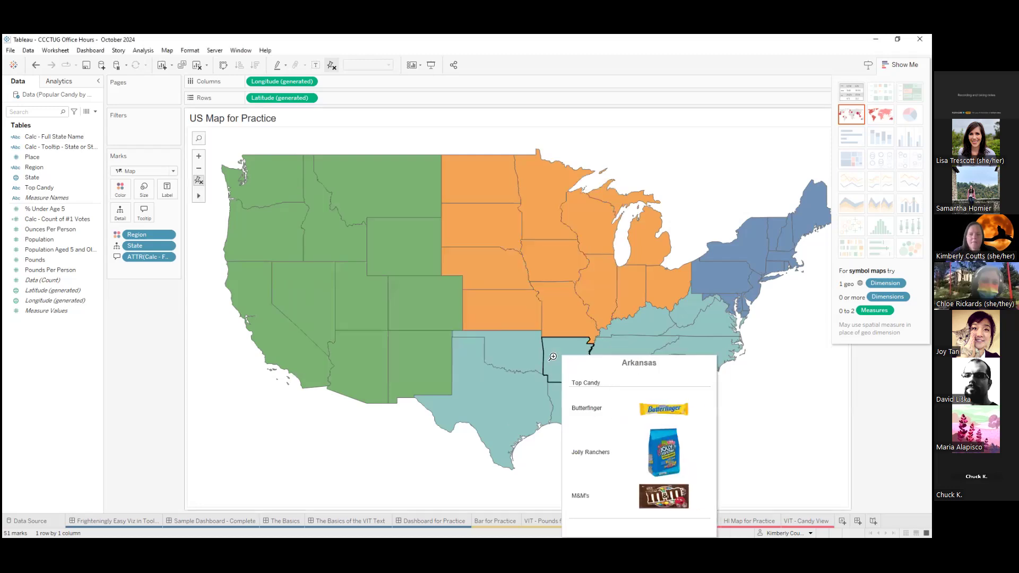